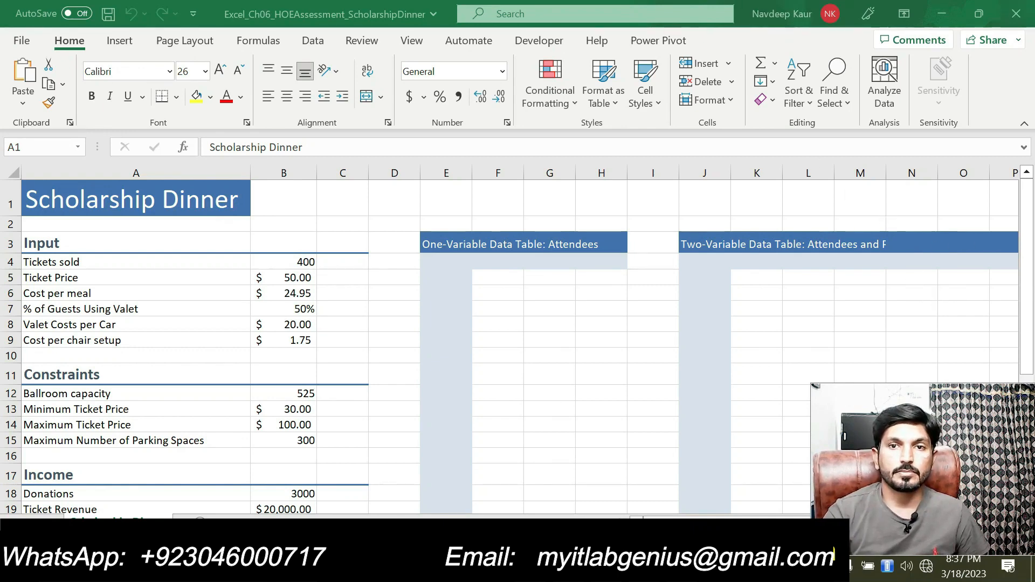
Step: Switch to the Word instructions document and highlight the file name Exp19_Excel_Ch06_HOEAssessment_ScholarshipDinner.xlsx in step 1 in turquoise
key(alt+Tab)
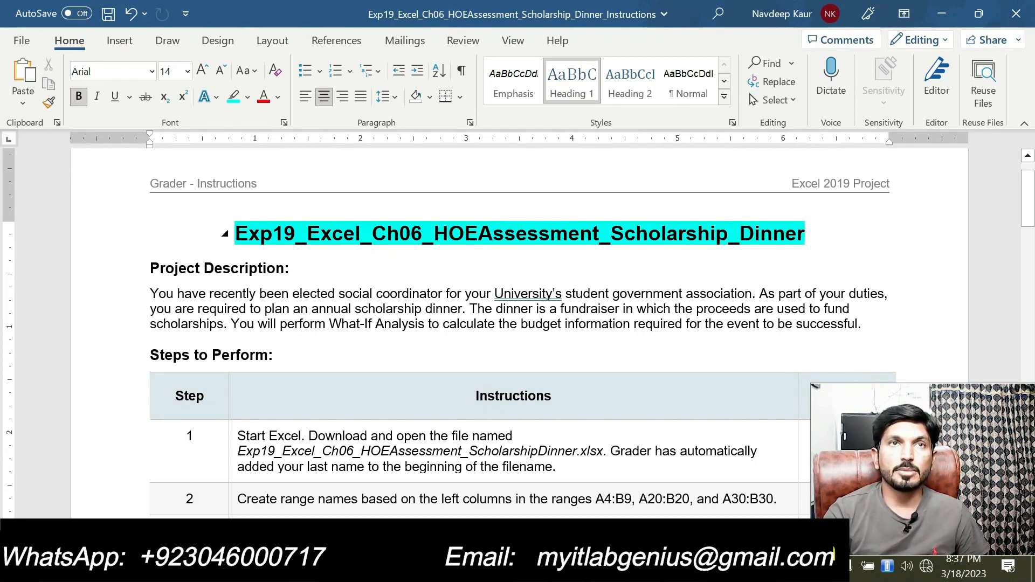
scroll(368, 334, down, 1)
scroll(368, 377, up, 1)
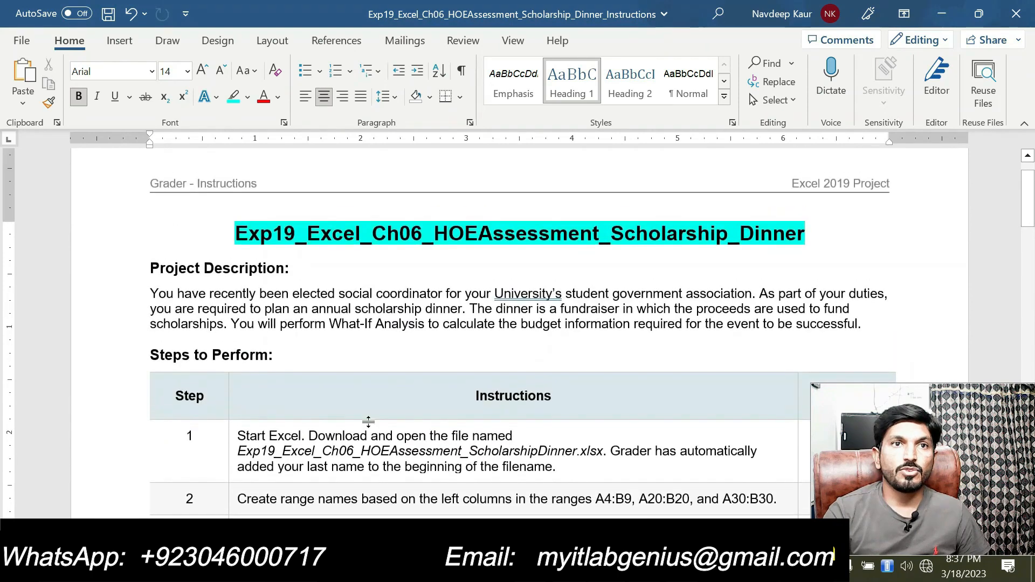
drag(238, 452, 603, 451)
click(664, 420)
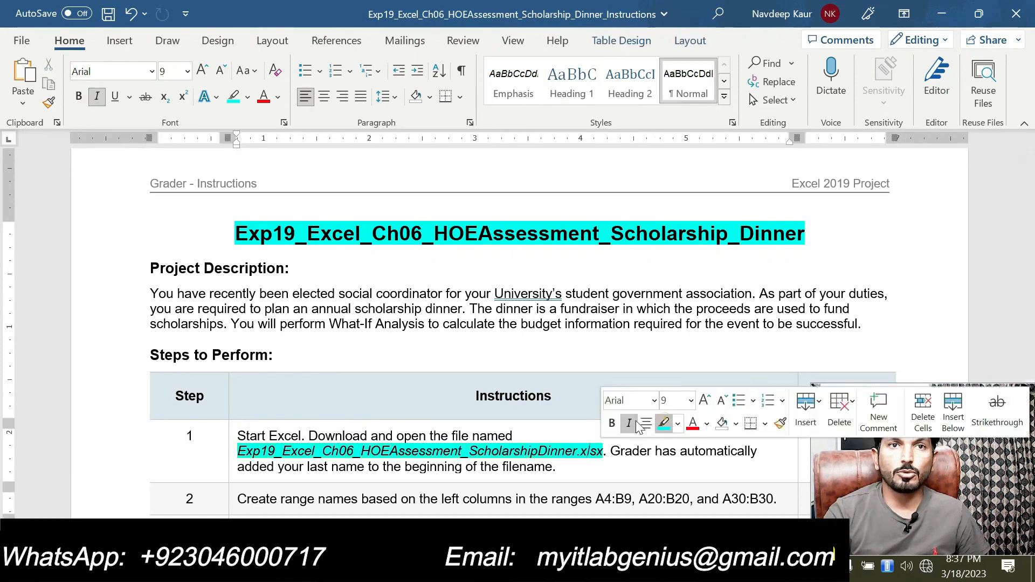
scroll(456, 452, down, 3)
scroll(456, 452, up, 3)
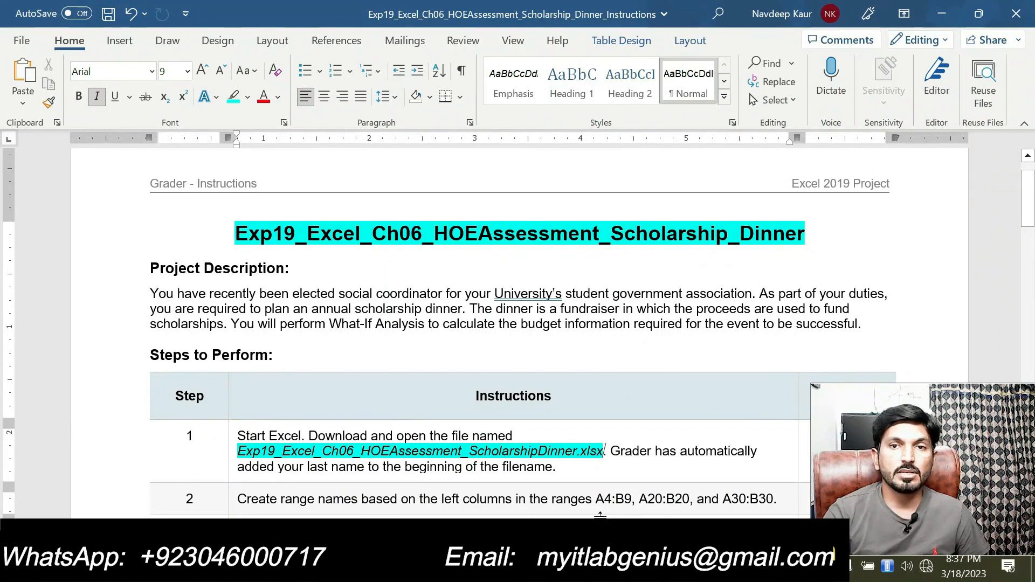
key(alt+Tab)
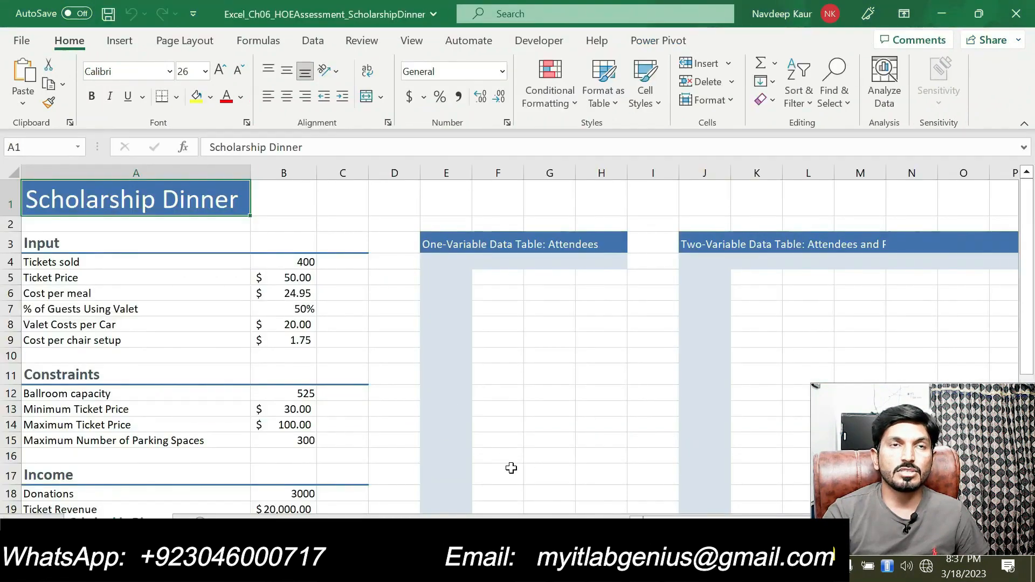
key(alt+Tab)
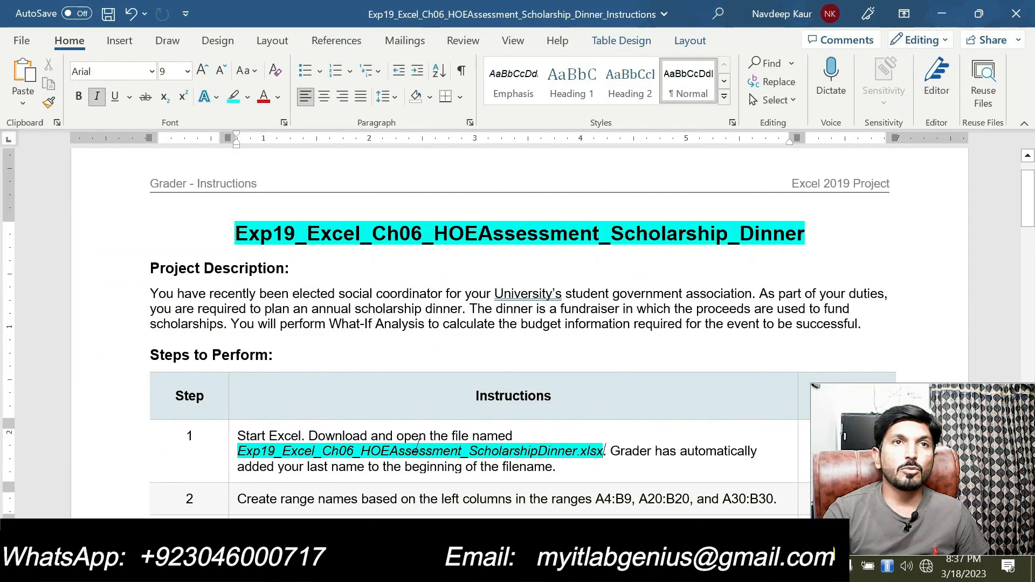
Step: Remove the turquoise highlight from the step 1 file name and apply it to the step 2 instruction about creating range names
scroll(604, 451, down, 1)
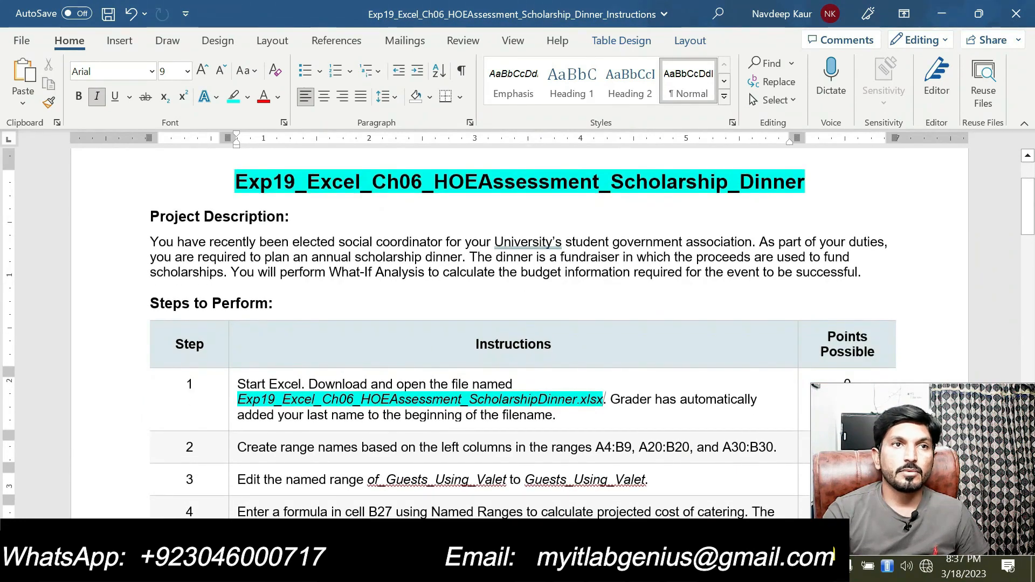
click(235, 399)
drag(273, 404, 604, 399)
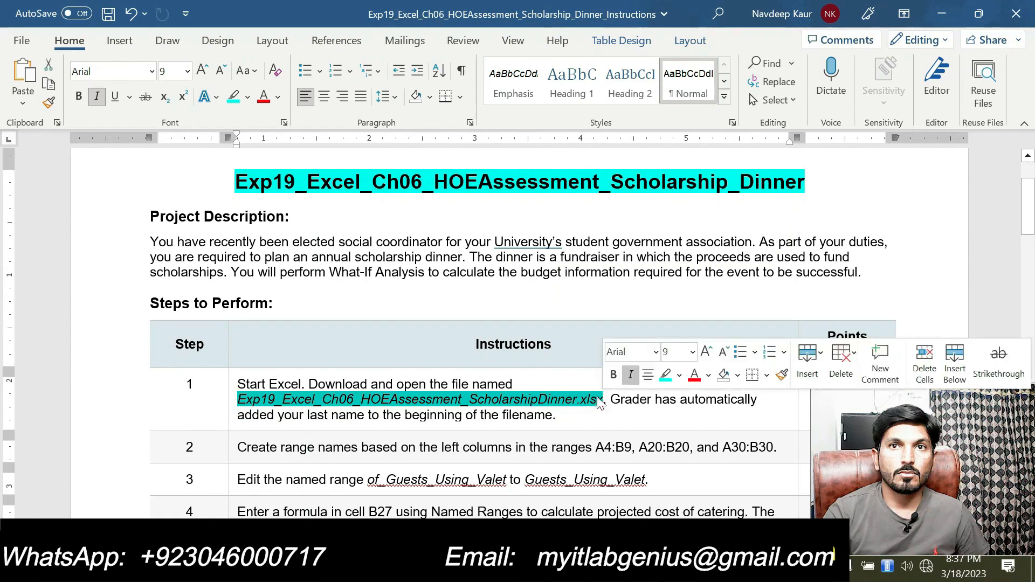
click(661, 374)
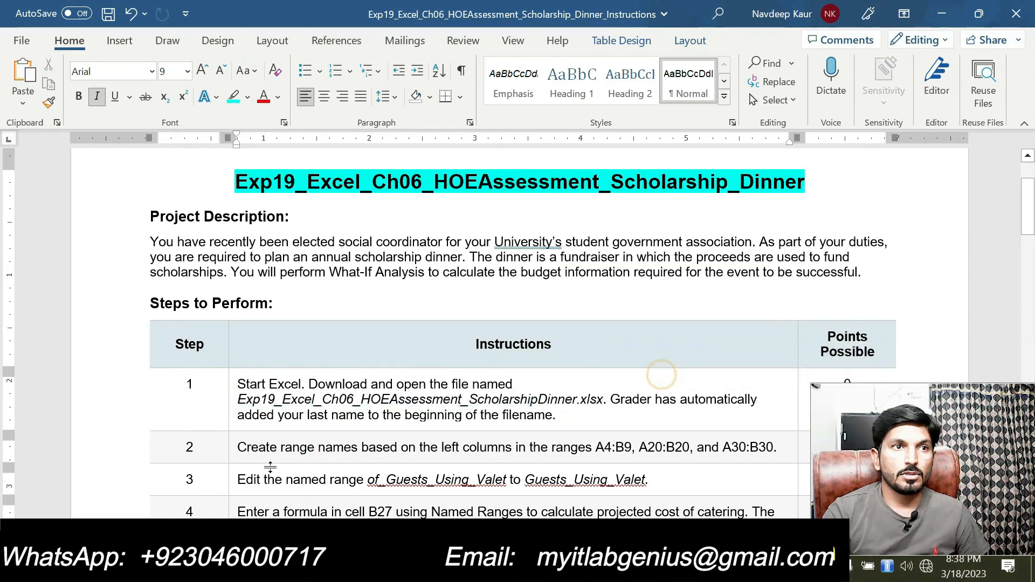
drag(237, 447, 773, 447)
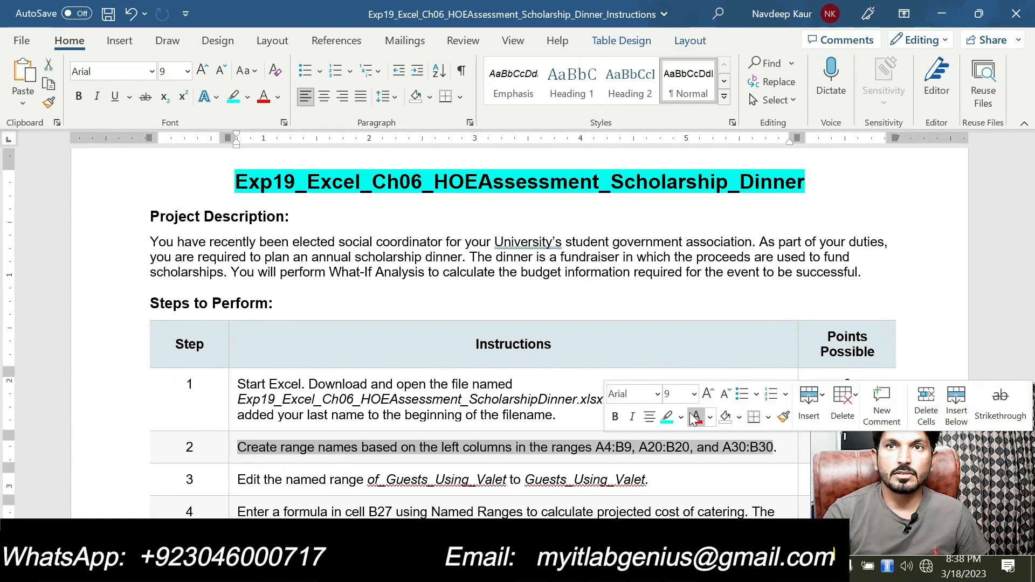
click(666, 417)
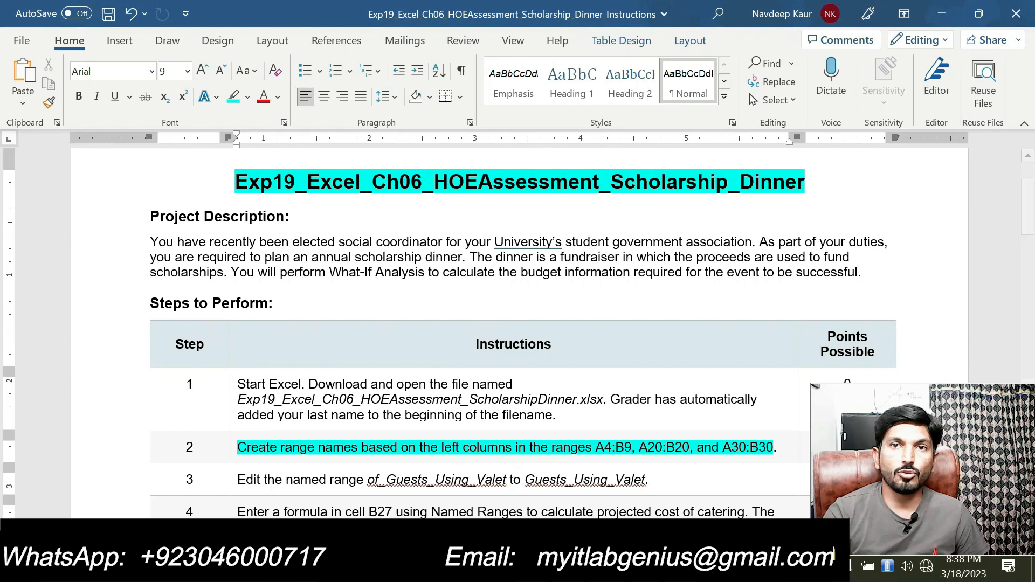
Step: Switch to the Excel workbook and locate the ranges A4:B9 and A20:B20 named in step 2, checking the Word instructions
key(alt+Tab)
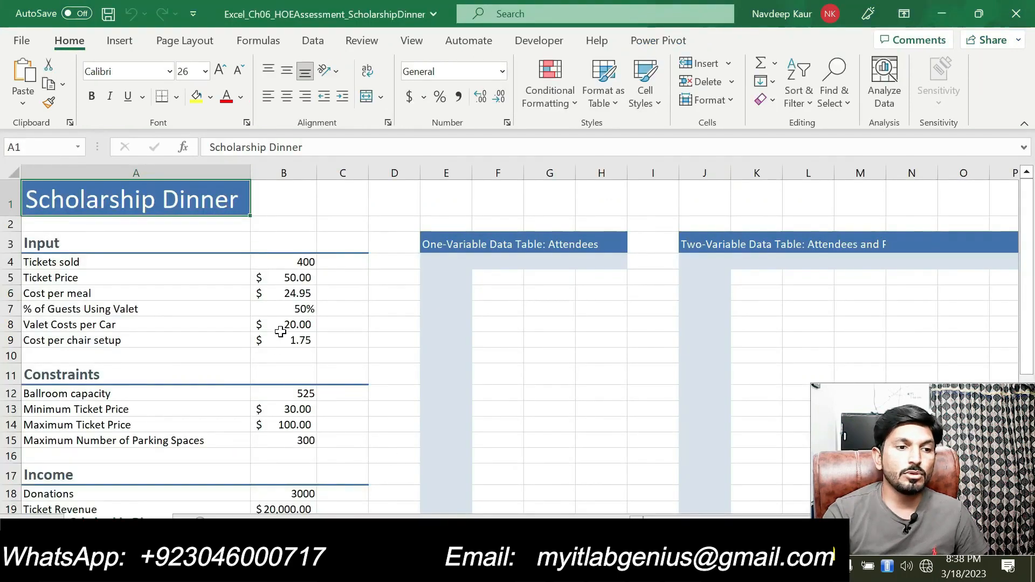
click(300, 258)
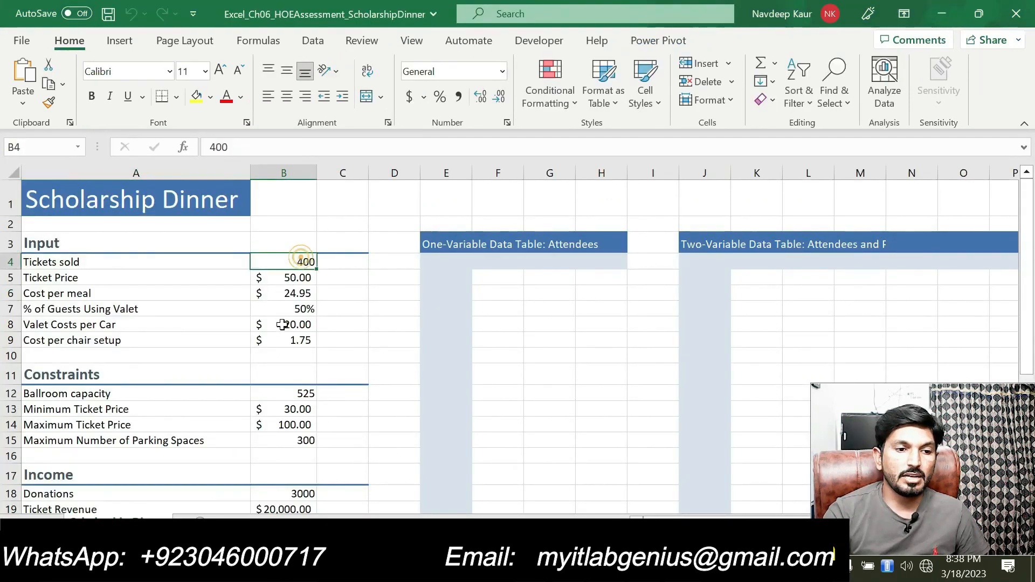
click(287, 340)
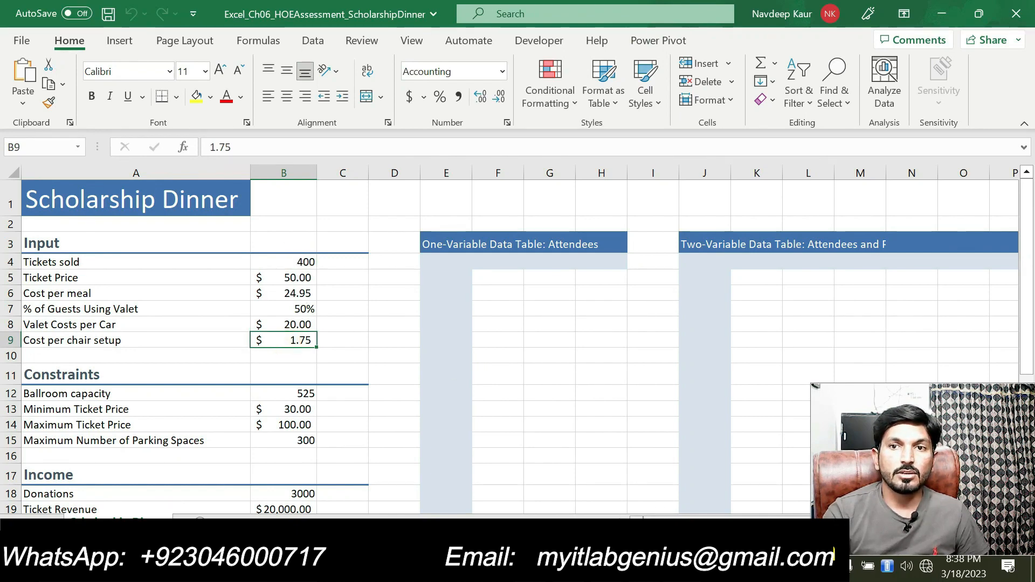
key(alt+Tab)
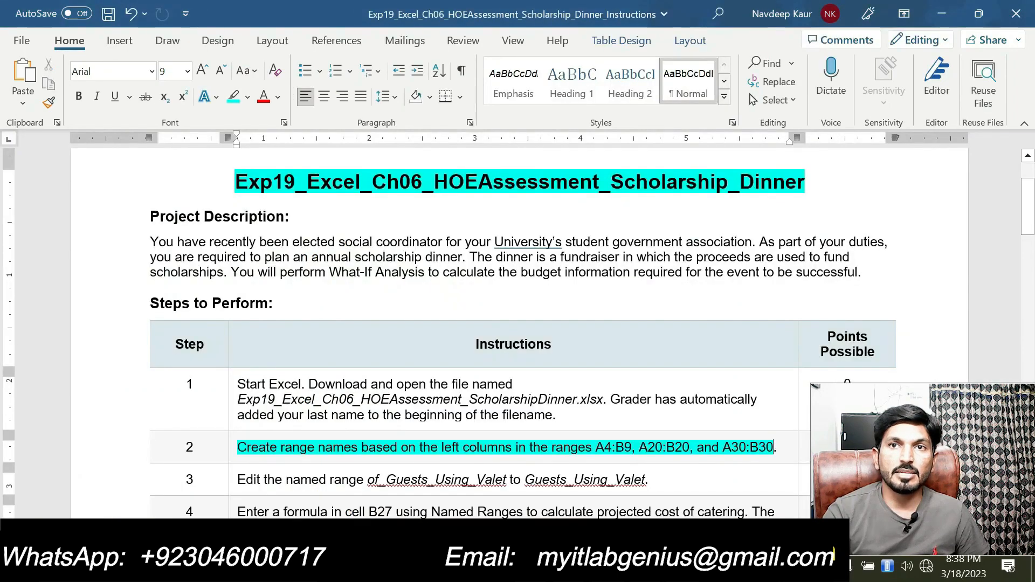
drag(639, 447, 689, 447)
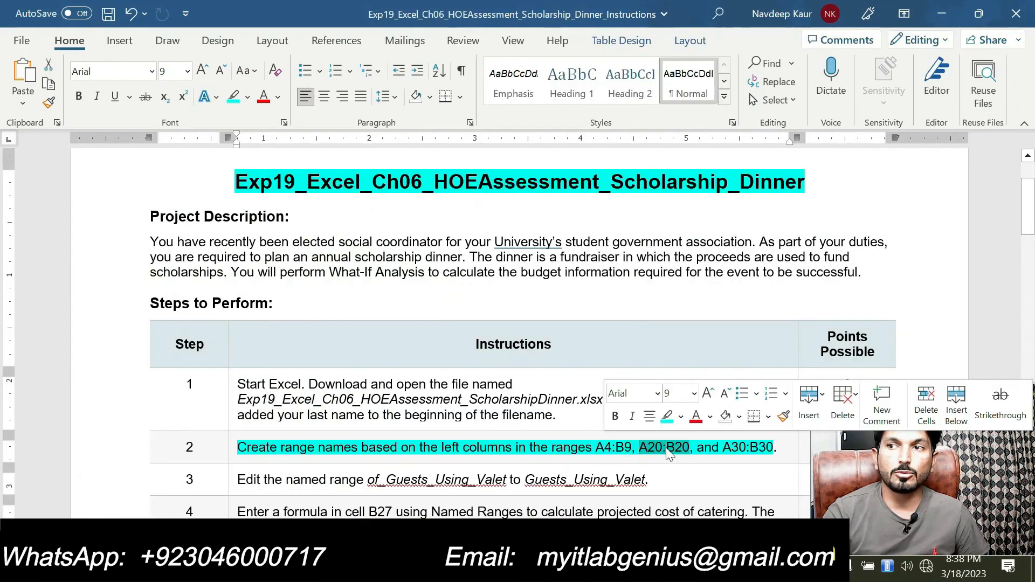
key(alt+Tab)
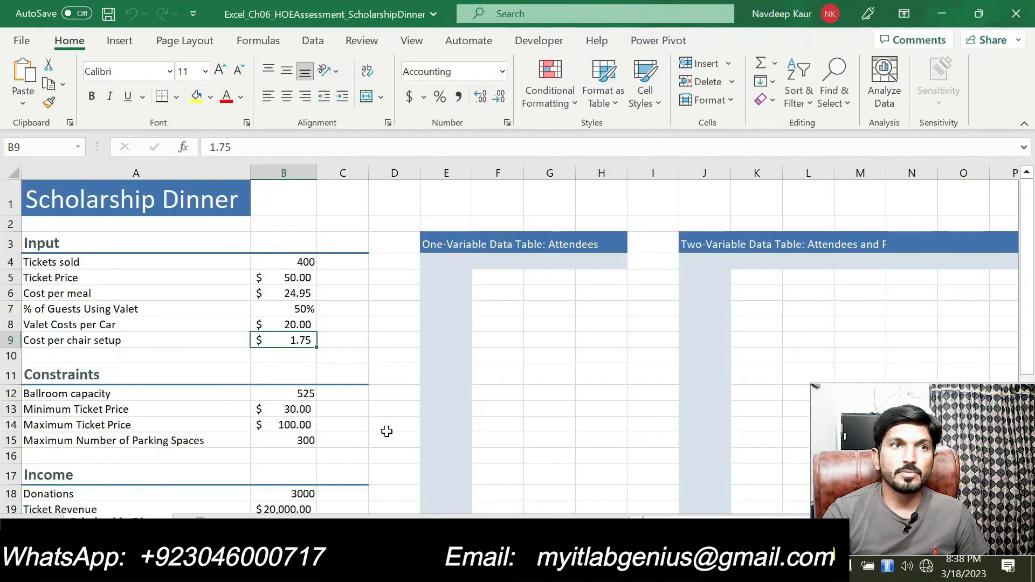
scroll(279, 427, down, 3)
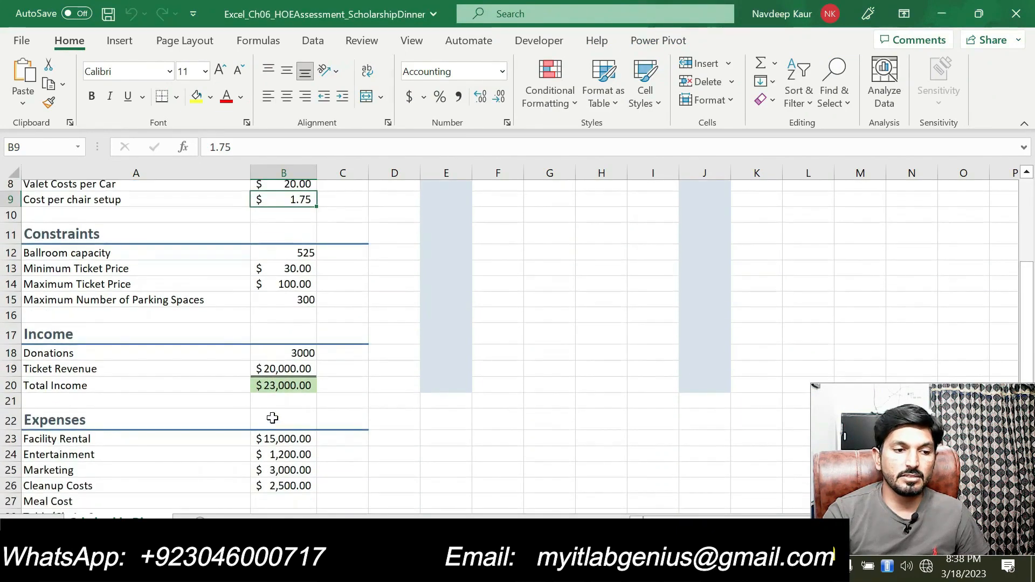
click(277, 386)
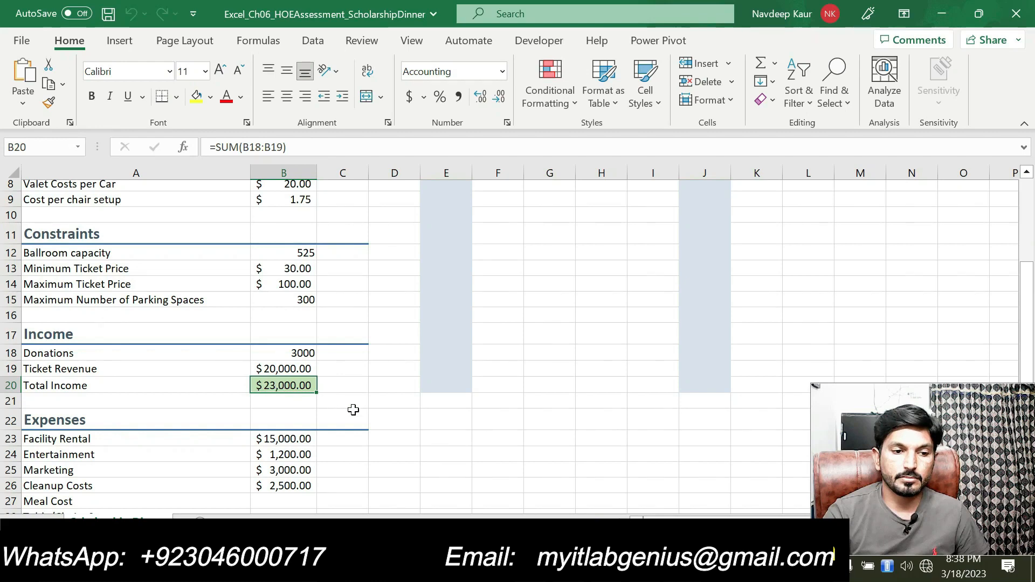
Step: Recheck the step 2 ranges in the Word instructions and examine cells B30 and B4 in the Excel workbook
click(606, 567)
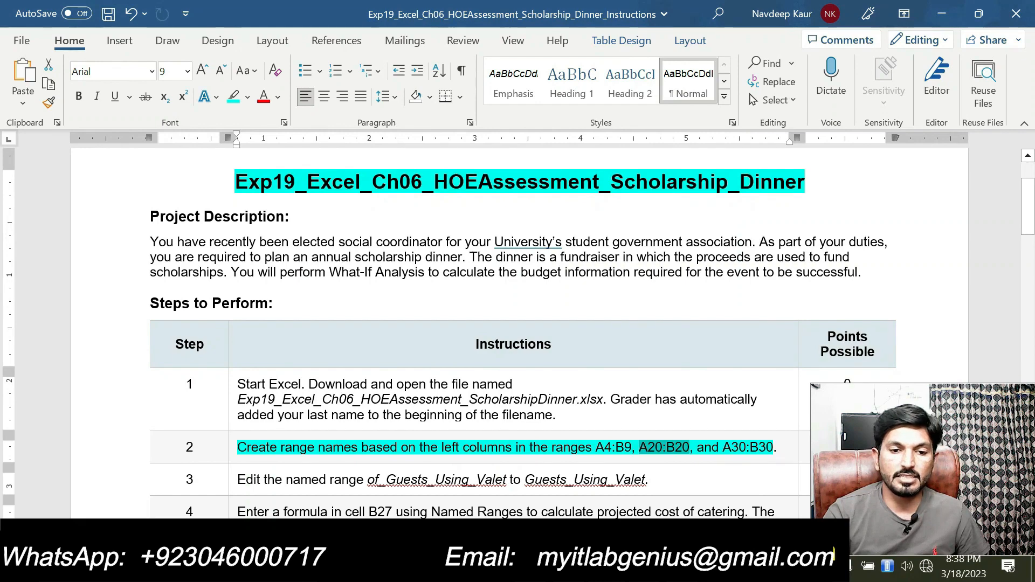
key(alt+Tab)
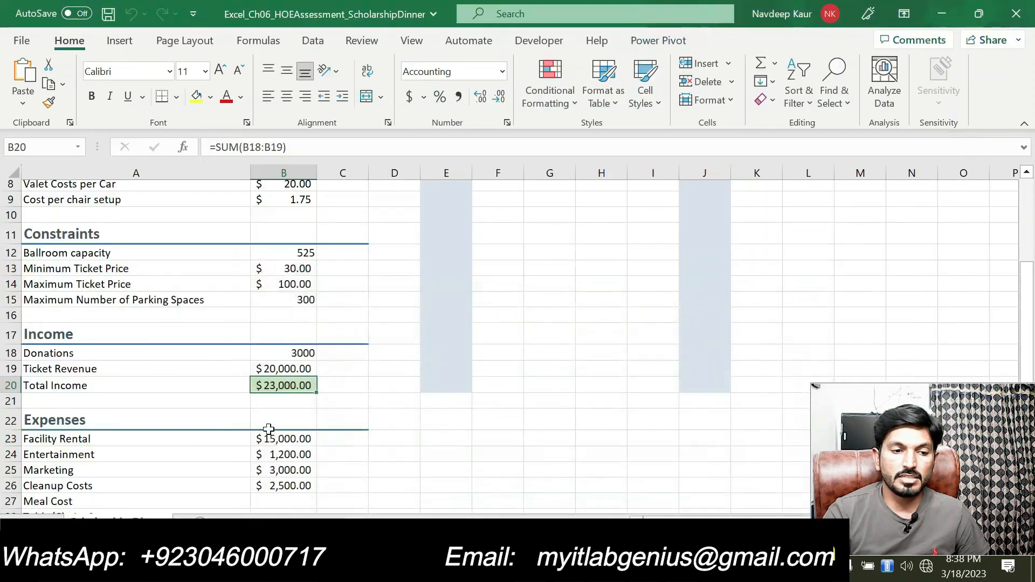
scroll(227, 414, down, 2)
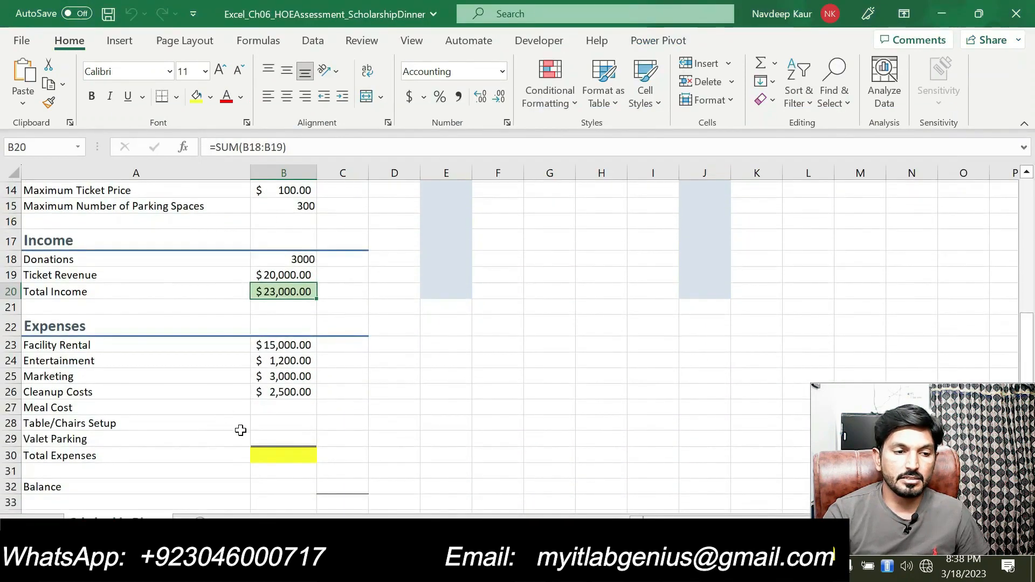
click(282, 453)
scroll(431, 433, up, 4)
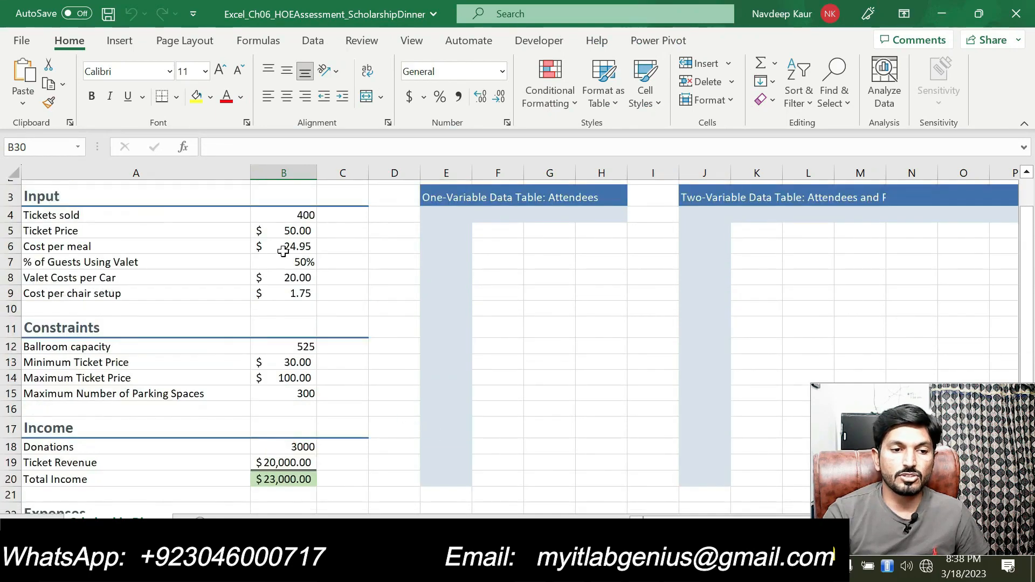
click(303, 217)
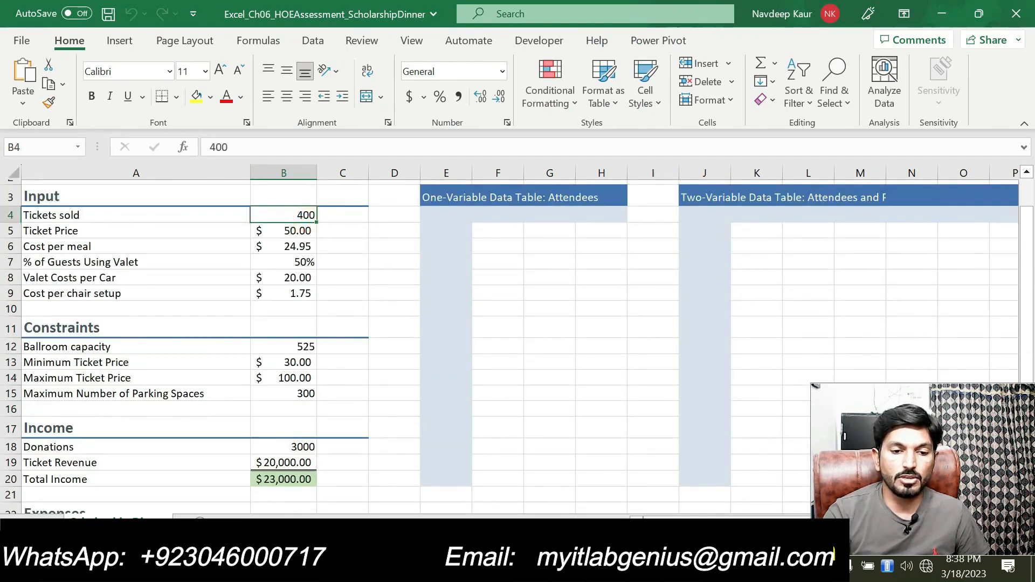
key(alt+Tab)
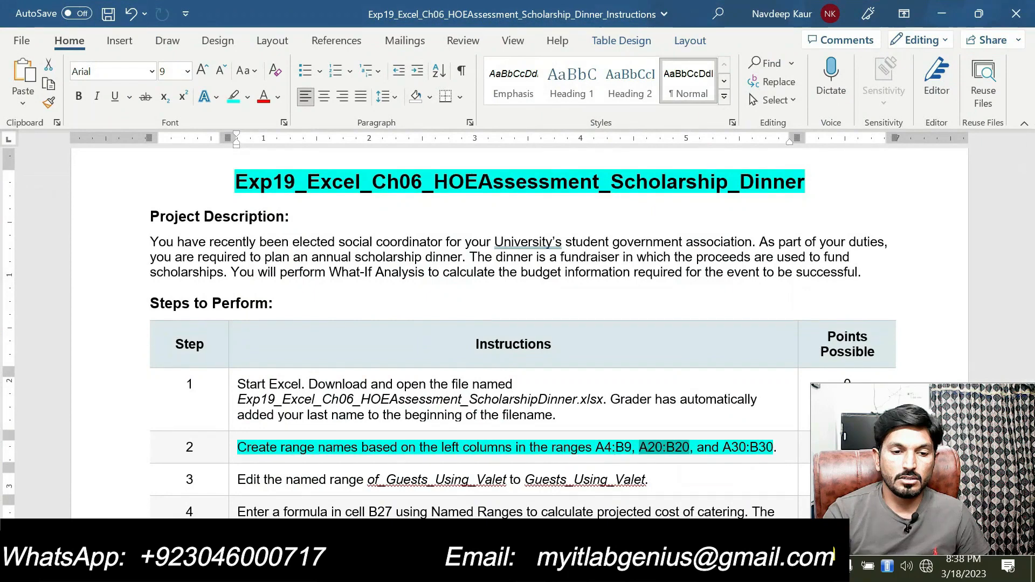
key(alt+Tab)
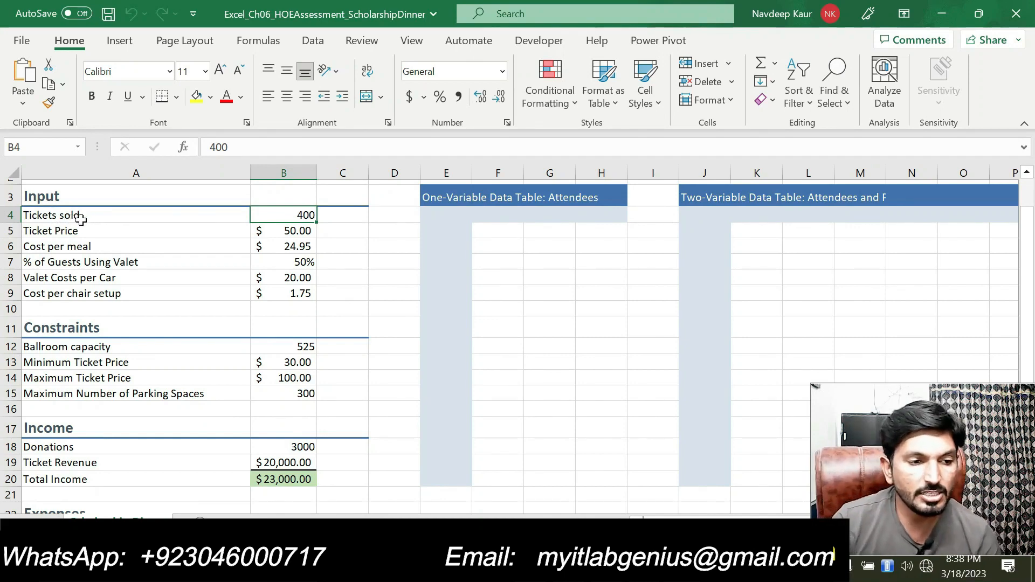
Step: Copy the label text "Tickets sold" from cell A4 and keep that cell selected
click(46, 147)
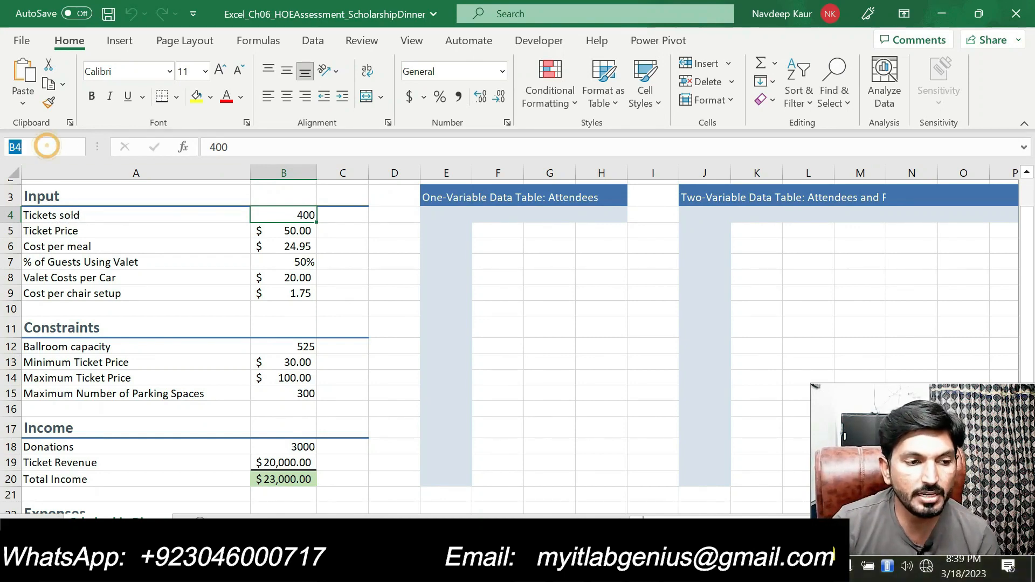
click(42, 217)
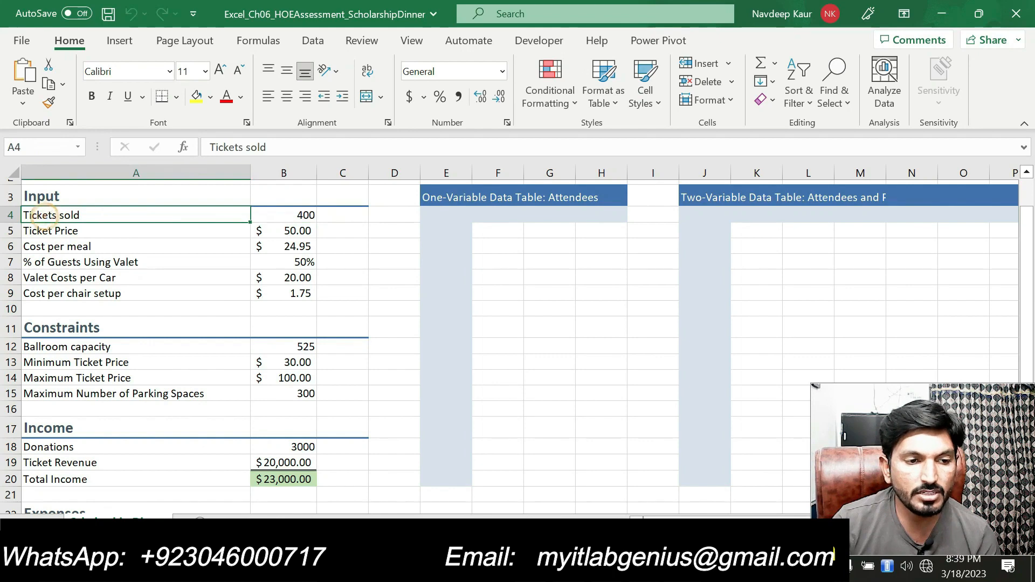
drag(288, 144, 210, 147)
key(ctrl+c)
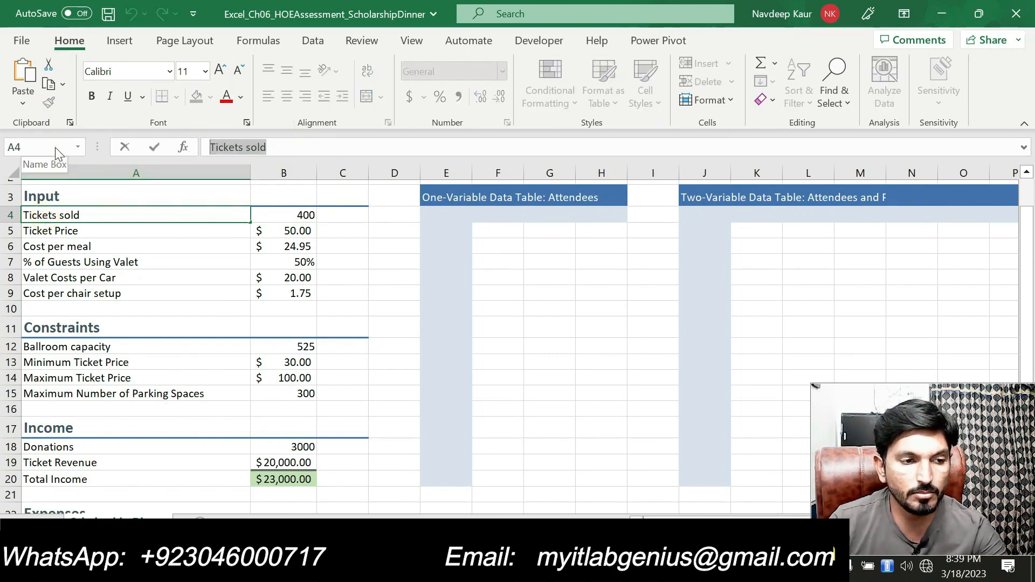
click(22, 145)
click(65, 229)
click(68, 214)
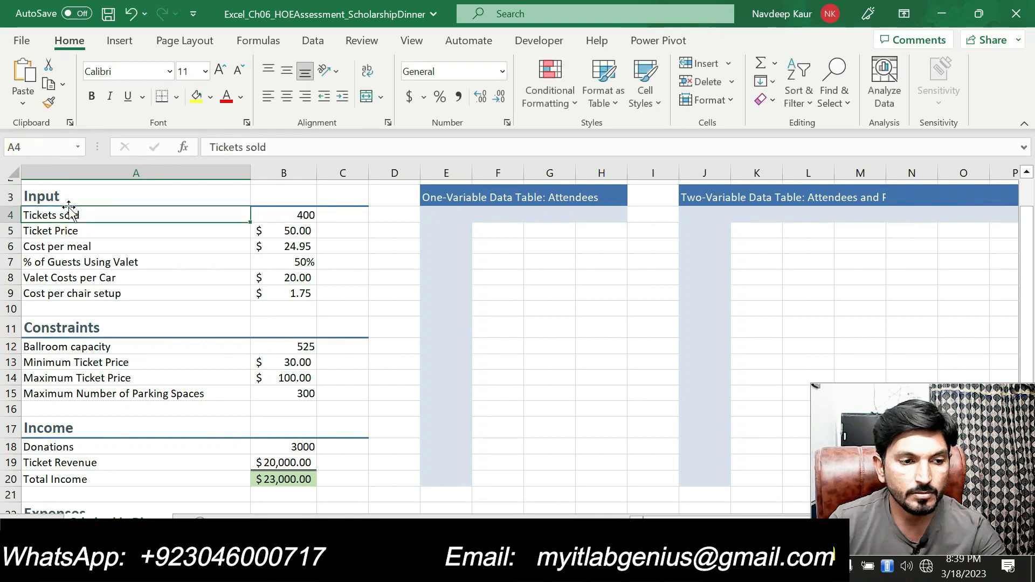
Step: Assign the range name Tickets_sold to cell A4, using the copied label with an underscore instead of the space
click(33, 145)
key(ctrl+v)
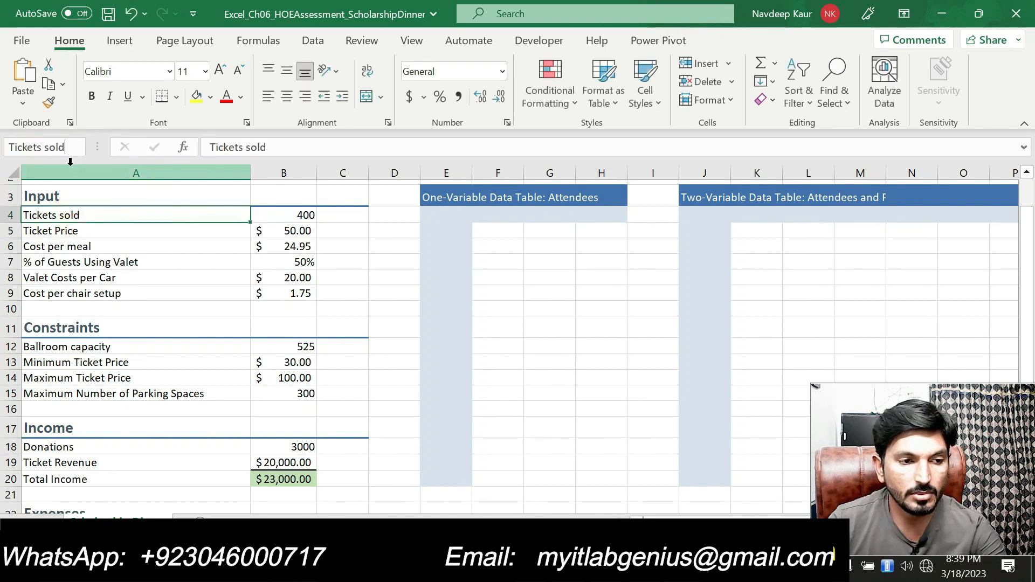
key(Left)
key(Left)
key(Left)
key(Left)
key(BackSpace)
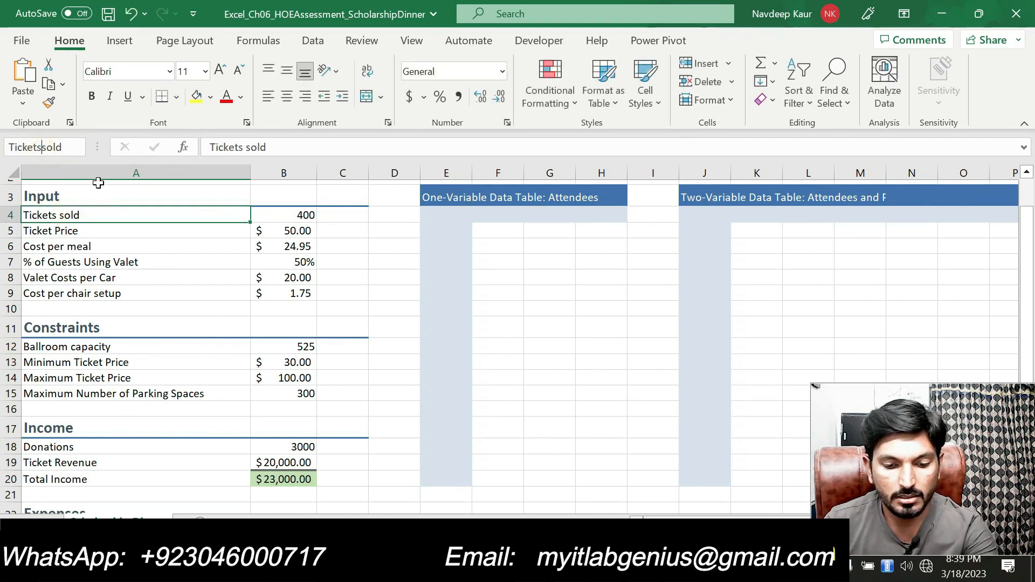
text(_)
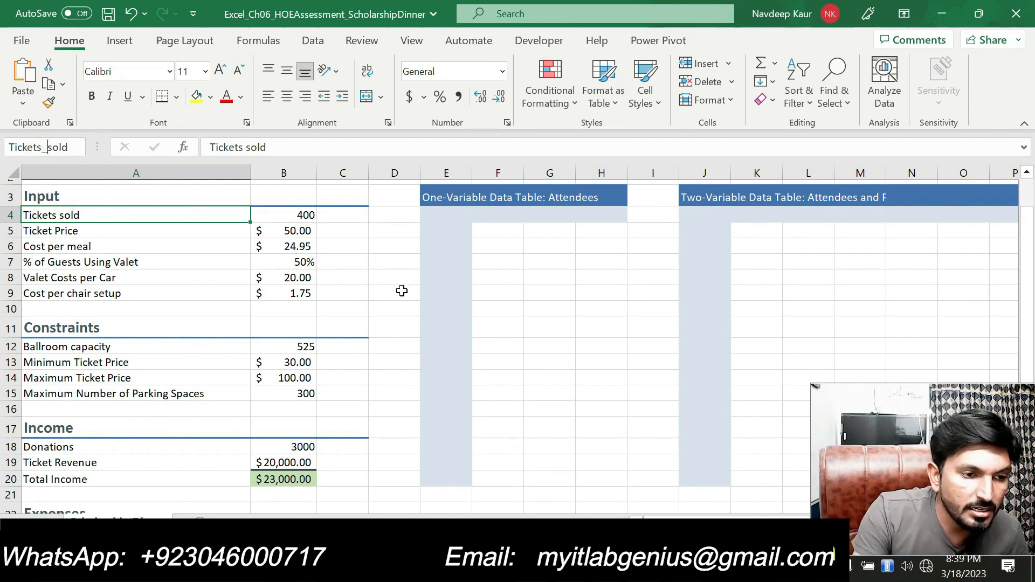
key(Return)
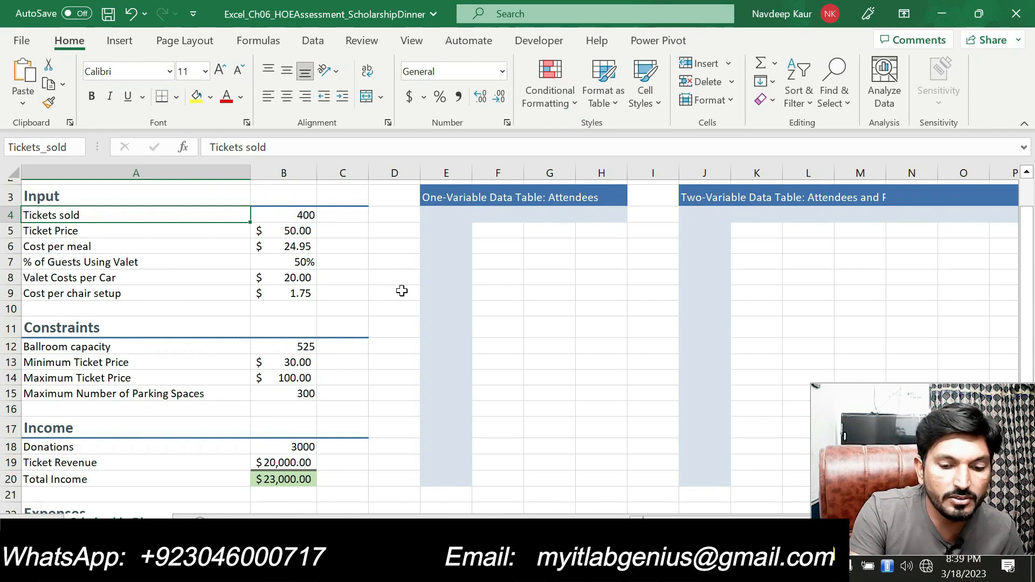
key(Home)
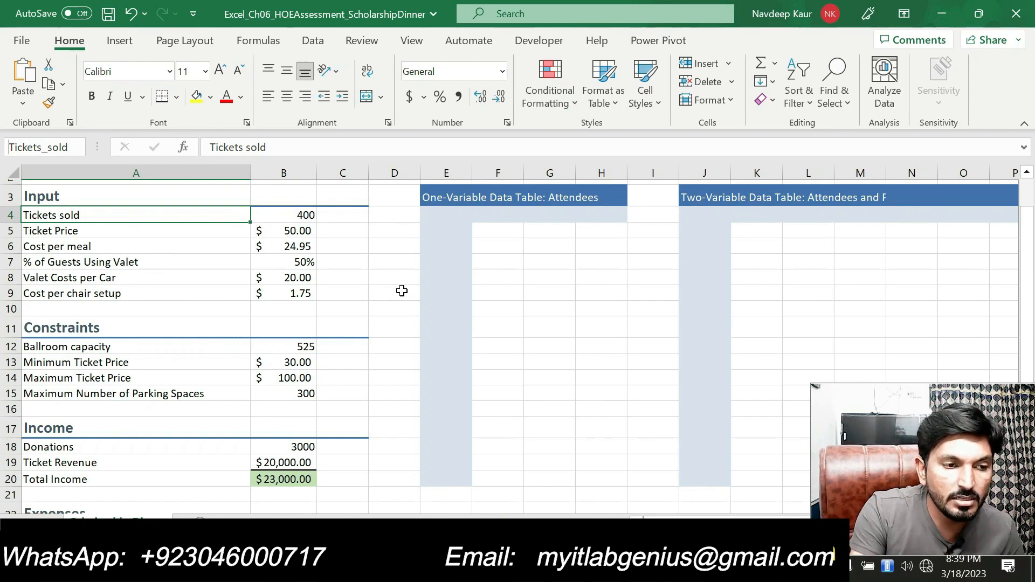
Step: Check the spelling of the range name Tickets_sold for cell A4 and confirm it
key(Right)
key(Right)
key(Right)
key(Right)
key(Right)
key(Right)
key(Right)
key(Right)
key(Right)
key(Right)
key(Right)
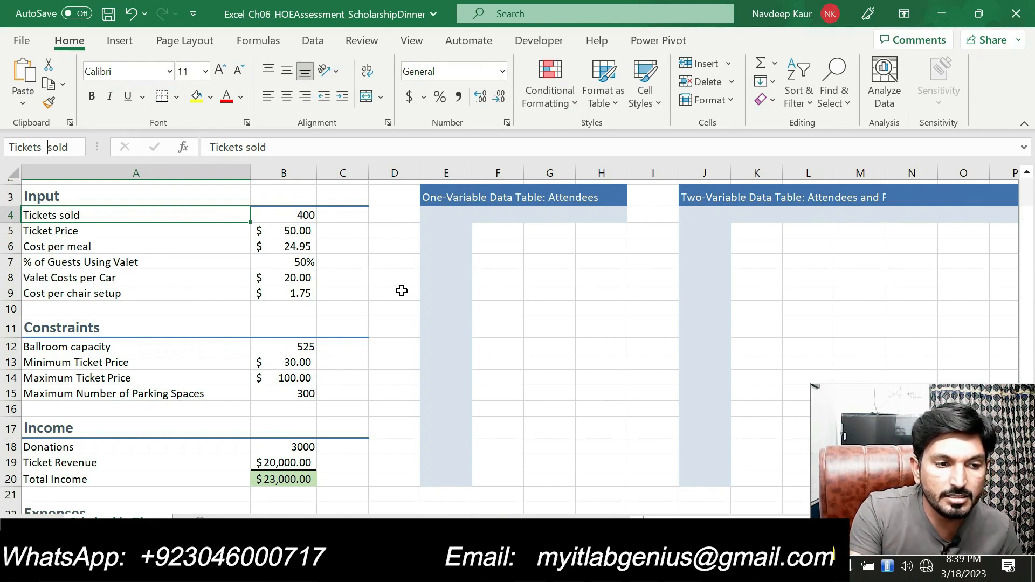
key(Return)
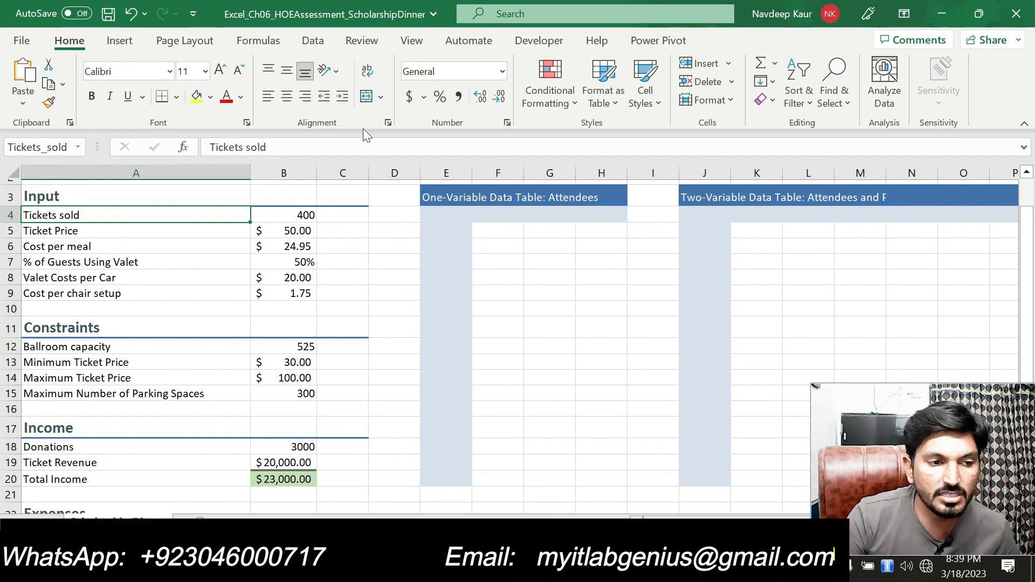
Step: Check which name applies to cells B4, A4 and A5, and undo the naming of cell A4
click(273, 218)
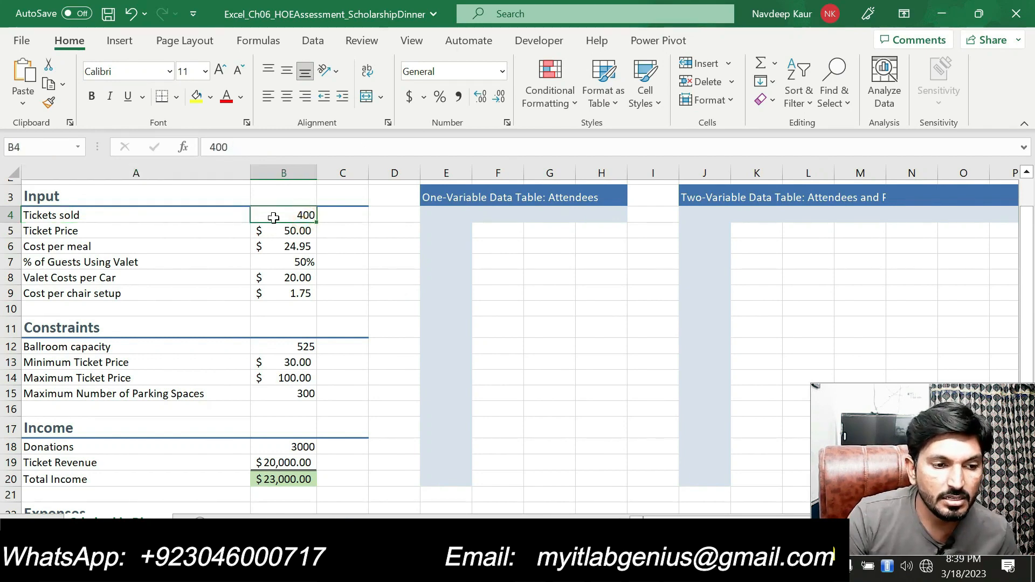
click(205, 220)
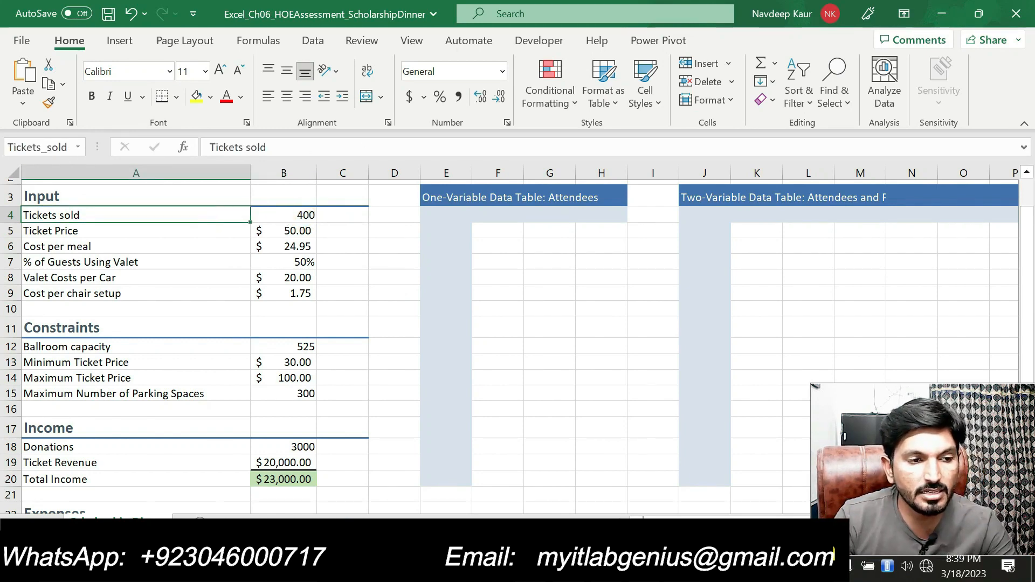
click(65, 147)
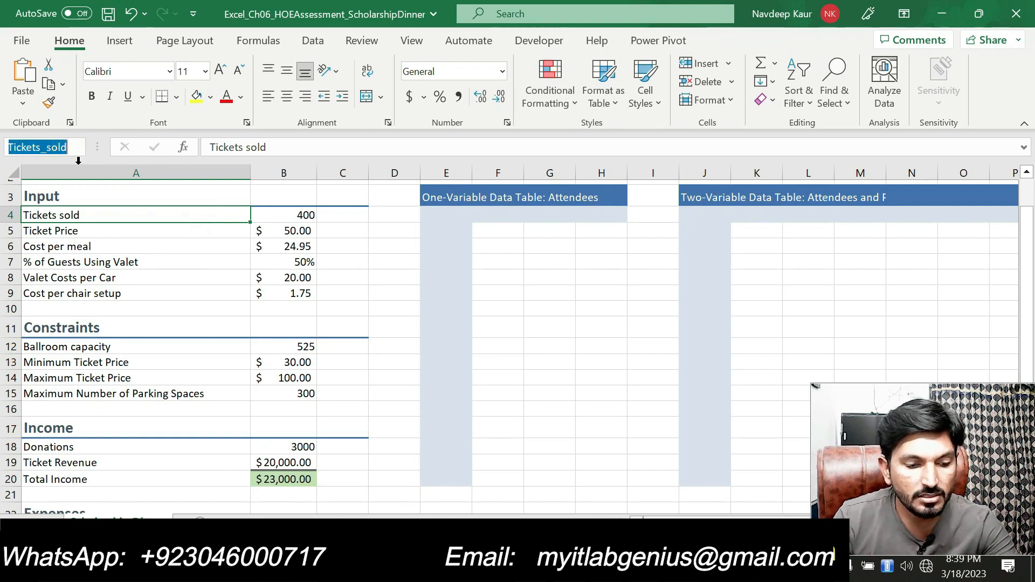
click(122, 231)
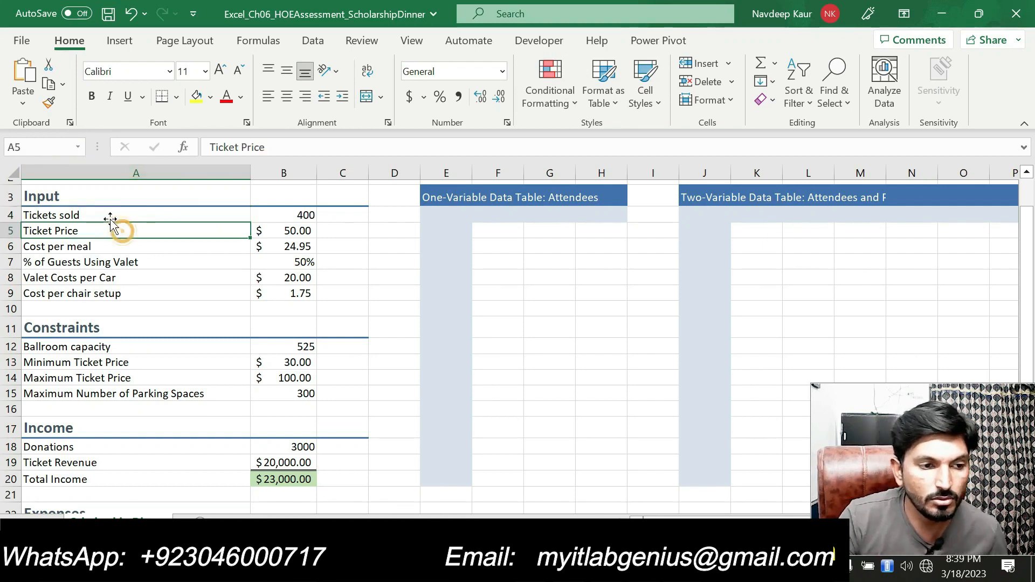
click(109, 215)
click(131, 13)
Step: Assign the range name Tickets_sold to cell B4, the value beside its label
click(271, 215)
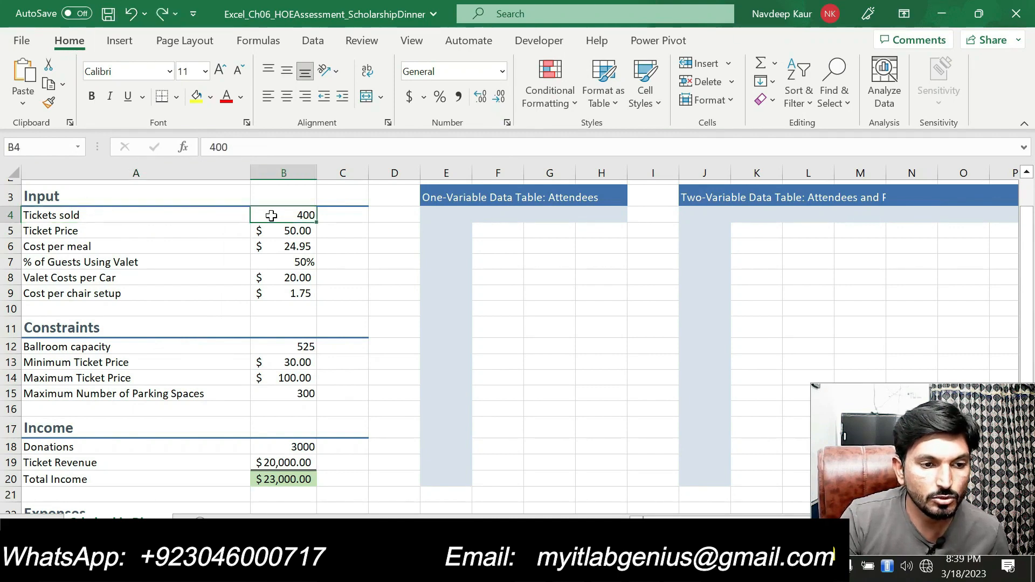
click(48, 146)
text(Tickets_sold)
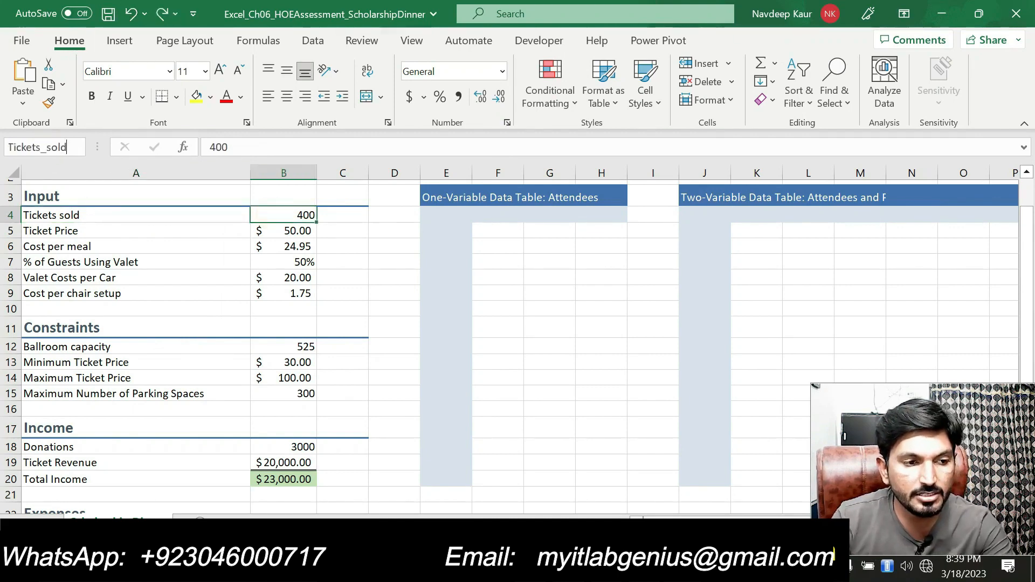
key(Return)
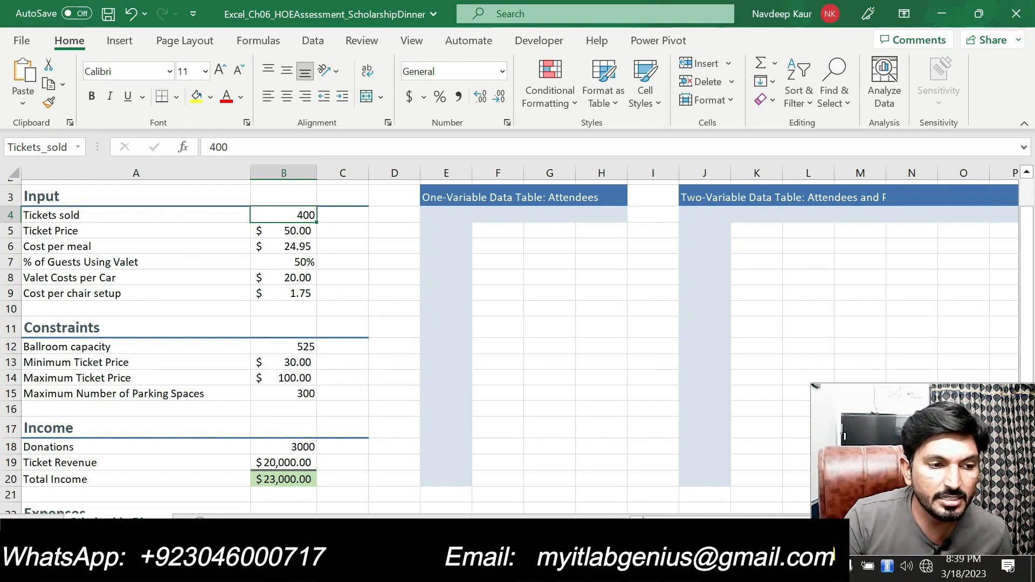
Step: Name cell B5 Ticket_Price, using the label copied from cell A5 with an underscore instead of the space
click(298, 231)
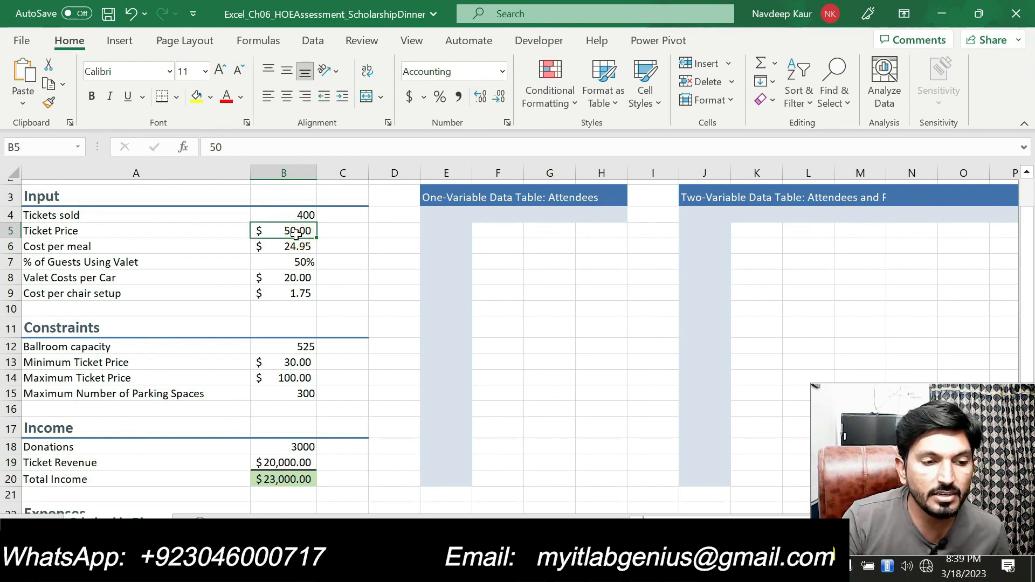
click(119, 228)
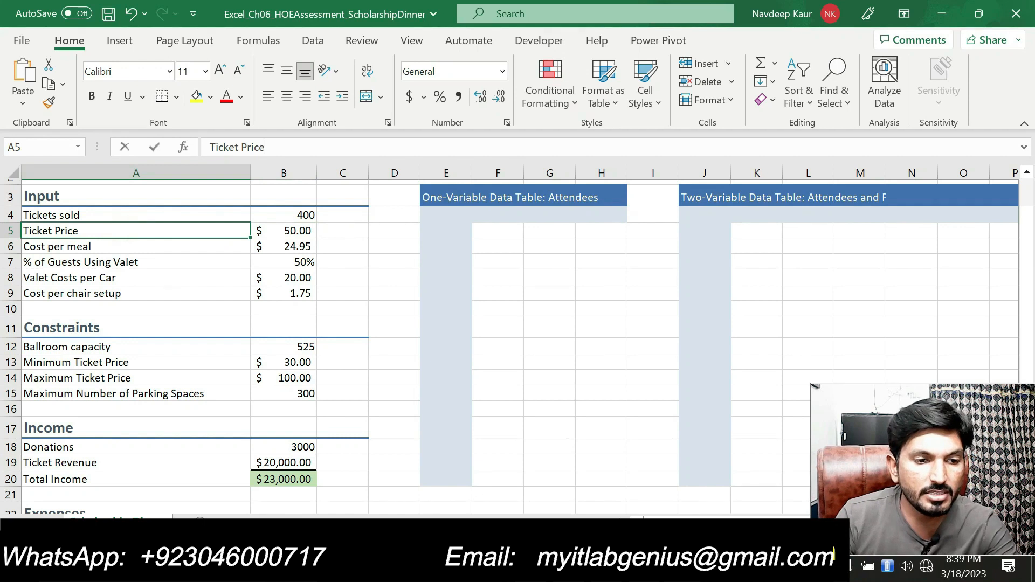
drag(274, 145, 210, 152)
key(ctrl+c)
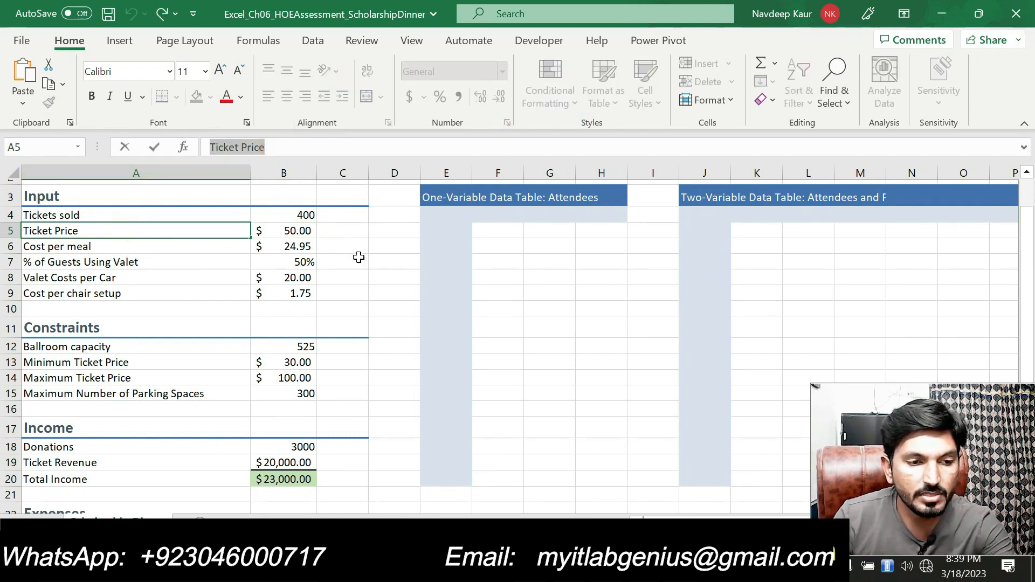
key(Escape)
click(299, 231)
key(ctrl+v)
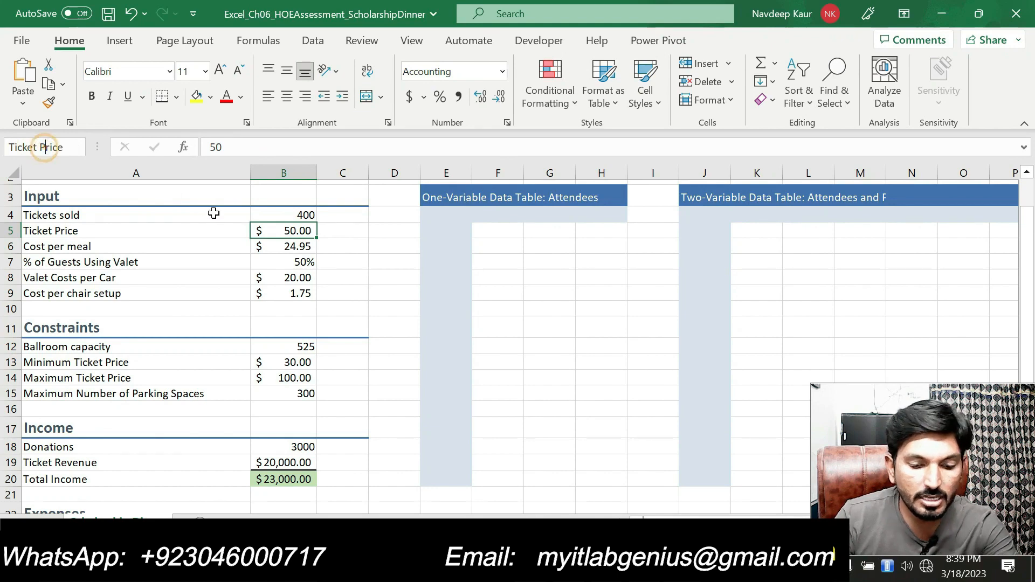
key(BackSpace)
text(_)
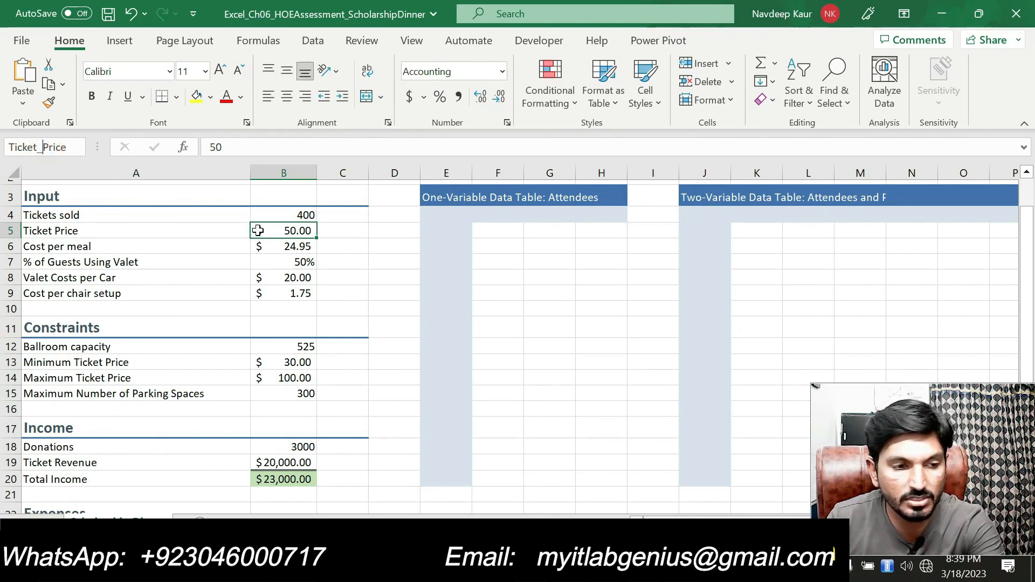
click(75, 148)
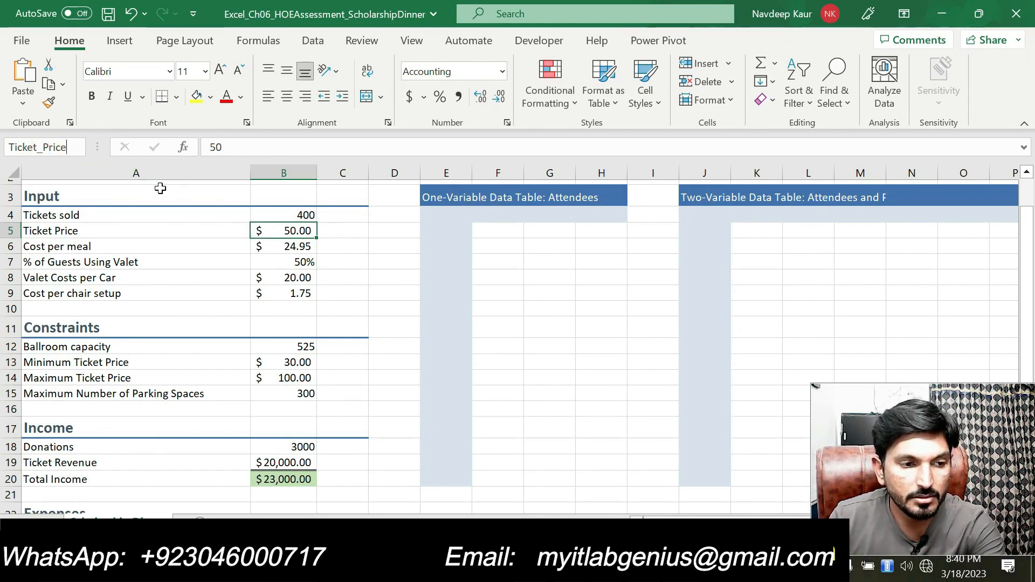
key(Return)
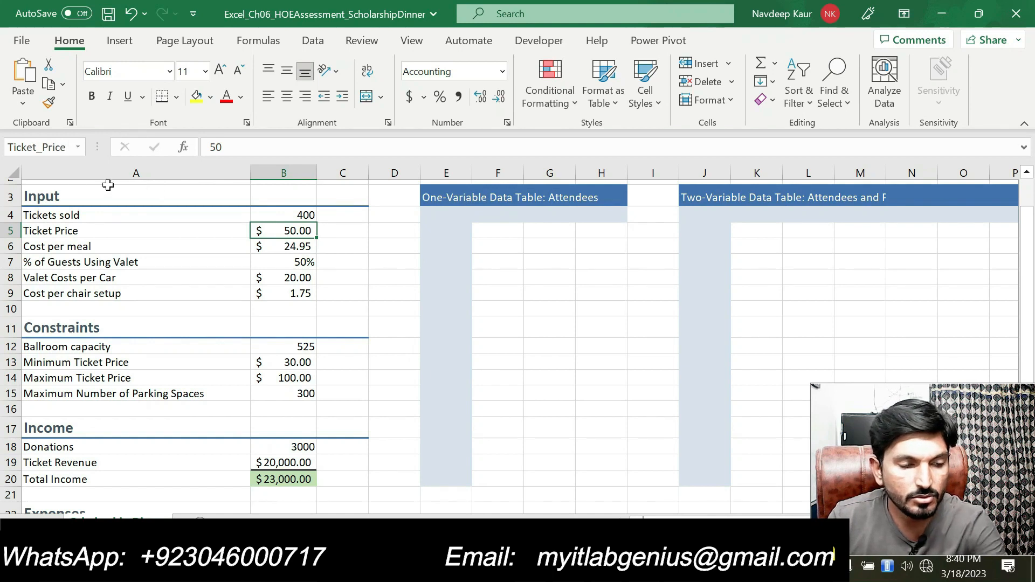
Step: Copy the label text "Cost per meal" from cell A6 without changing the cell
click(299, 249)
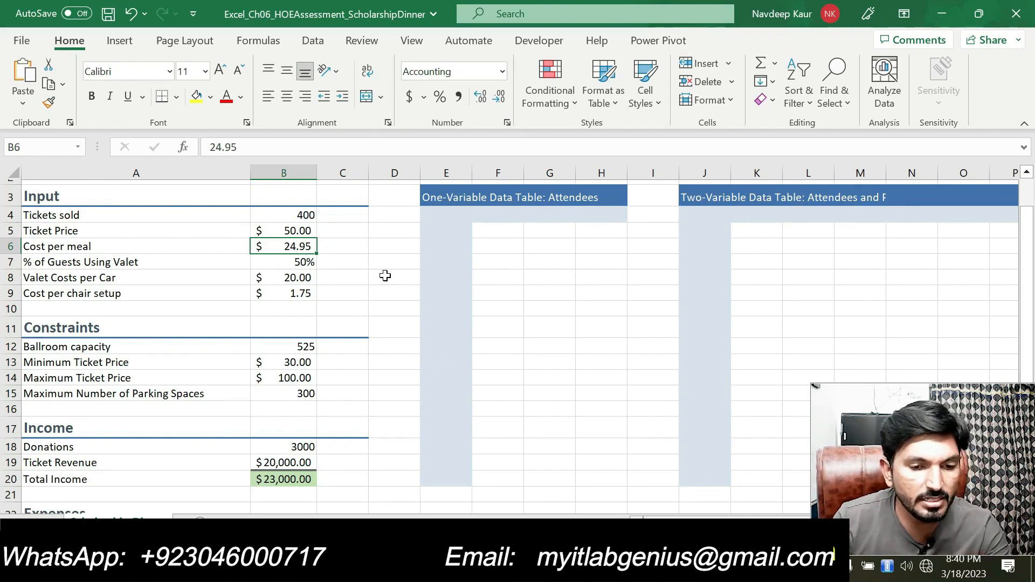
click(606, 570)
click(606, 570)
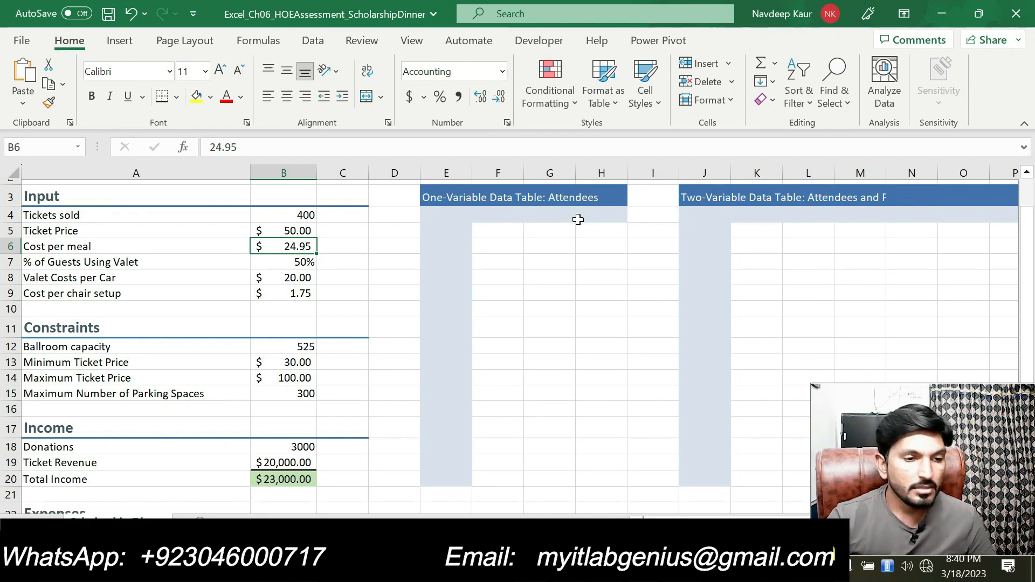
click(120, 247)
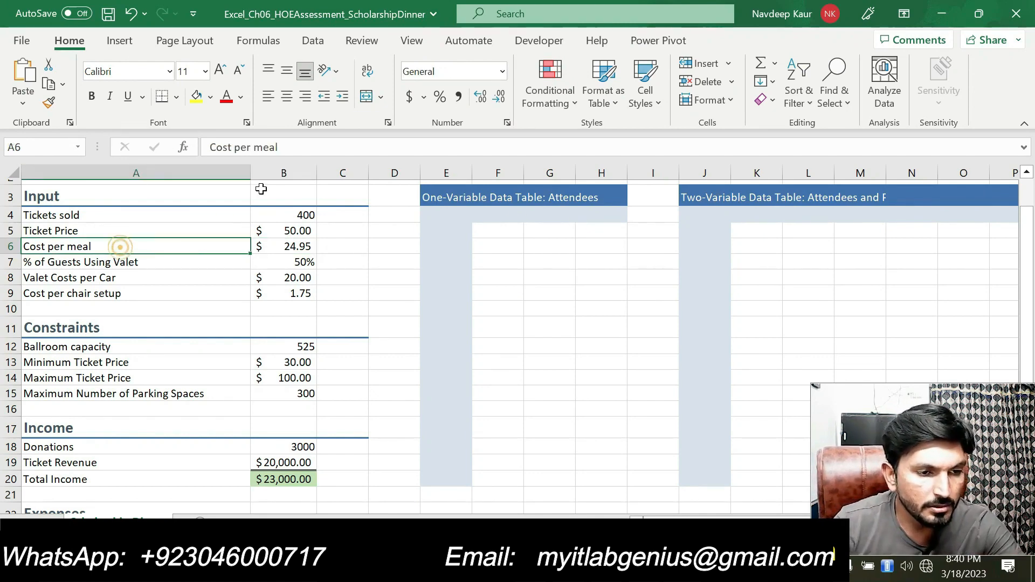
drag(210, 147, 281, 150)
key(ctrl+c)
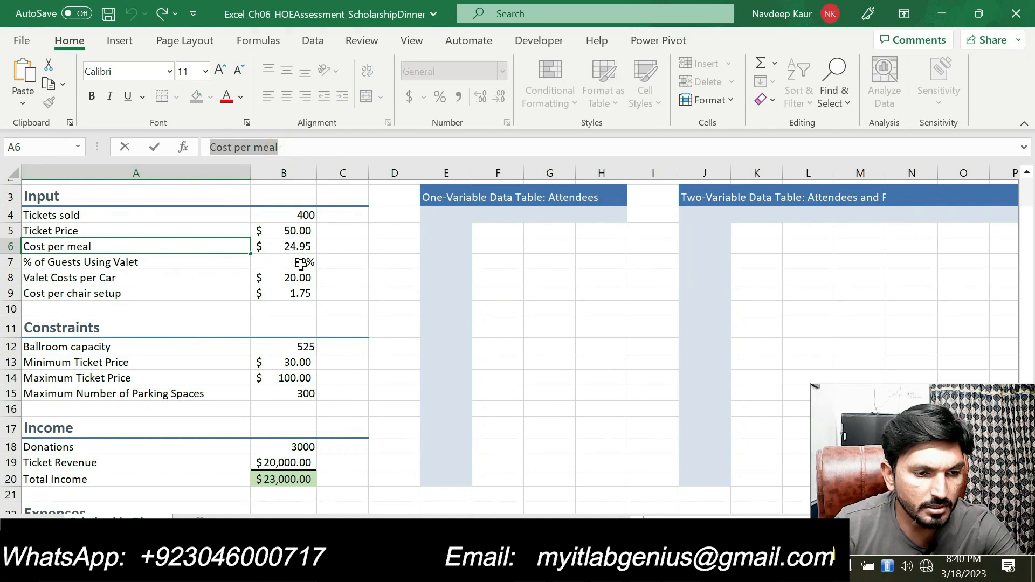
key(Escape)
Step: Assign the range name Cost_per_meal to cell B6, replacing the spaces in the copied label with underscores
click(301, 246)
click(38, 147)
key(ctrl+v)
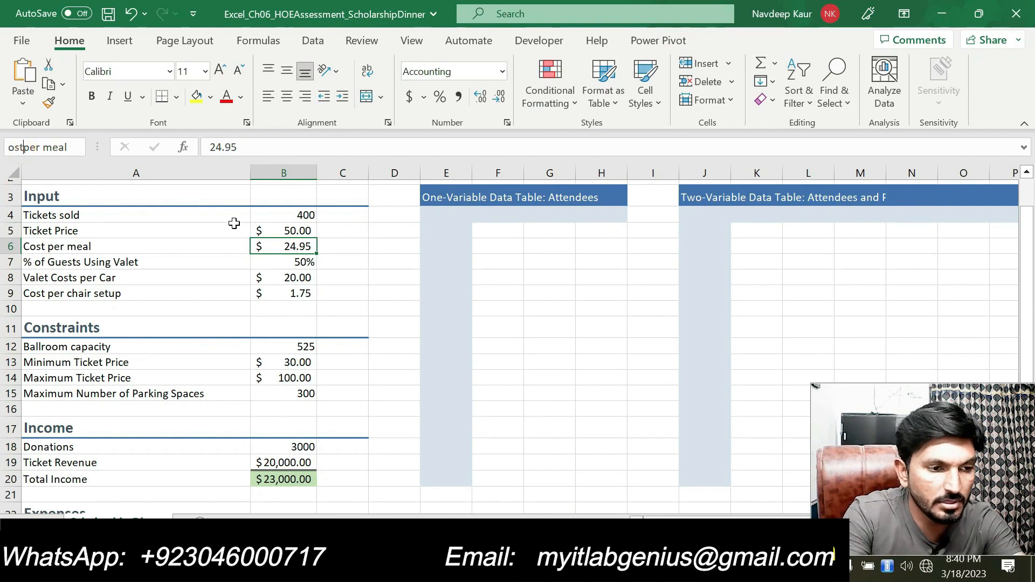
text(_)
key(Right)
key(Right)
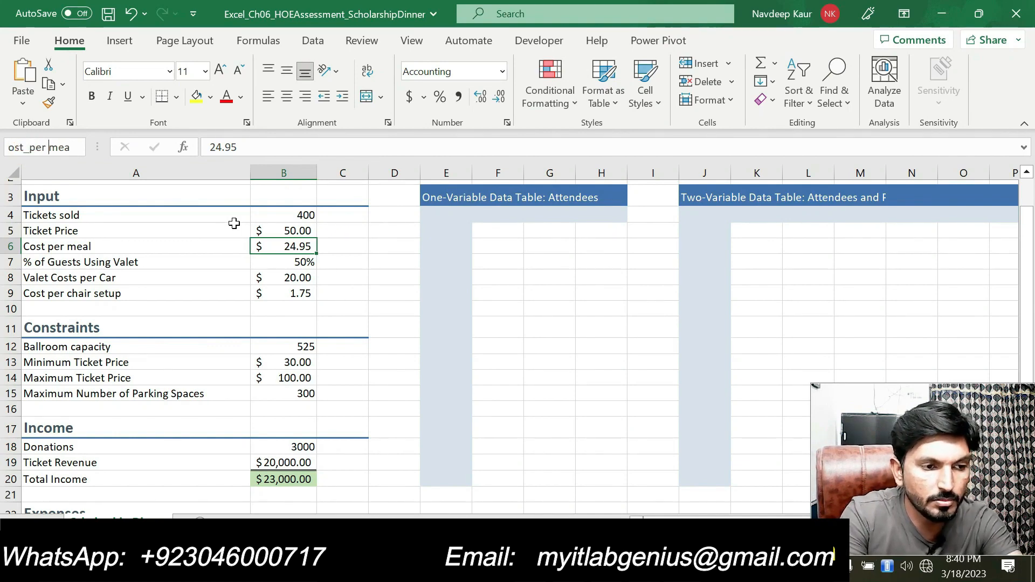
key(BackSpace)
text(_)
key(End)
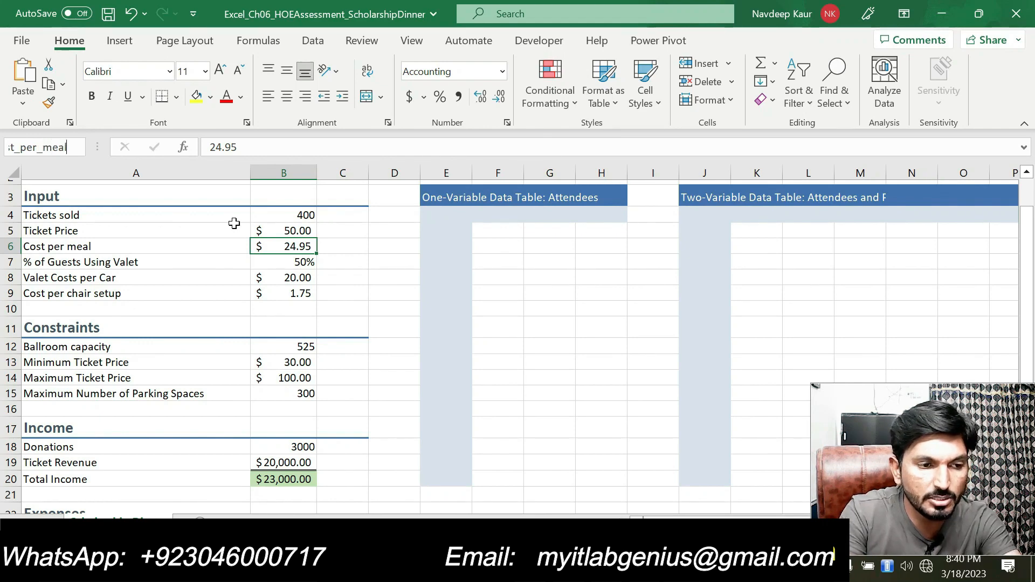
key(Return)
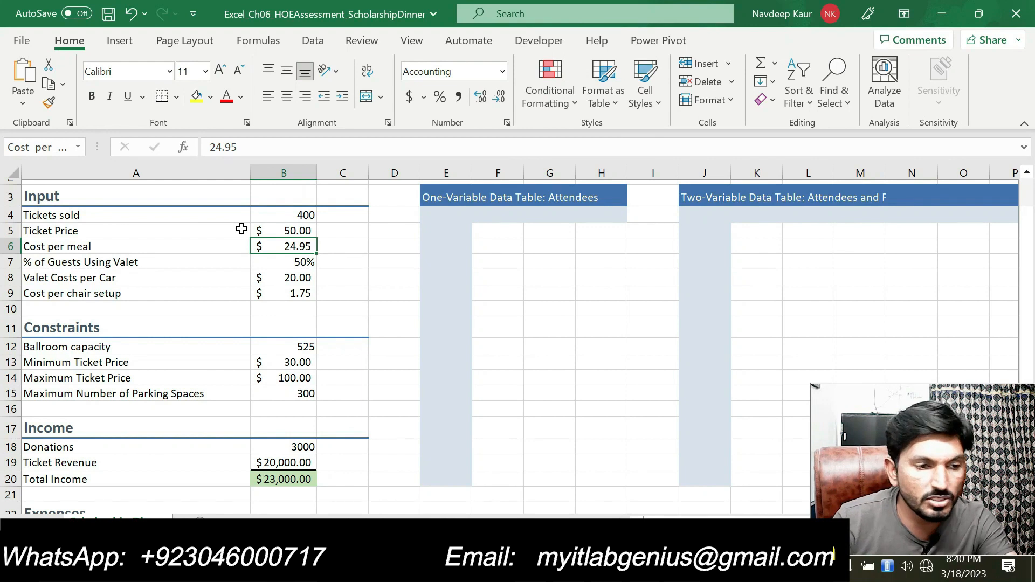
click(299, 266)
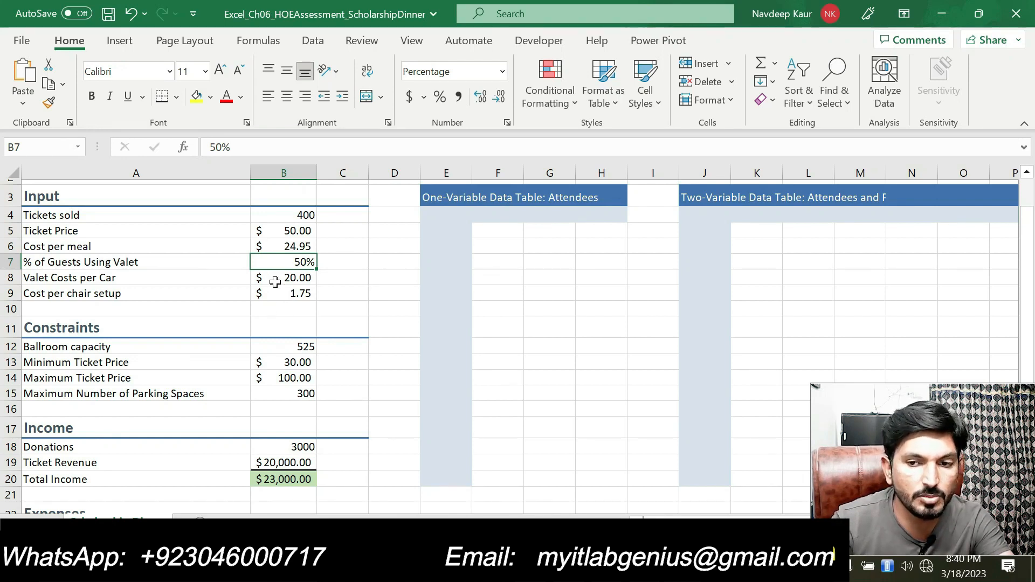
drag(278, 254, 287, 250)
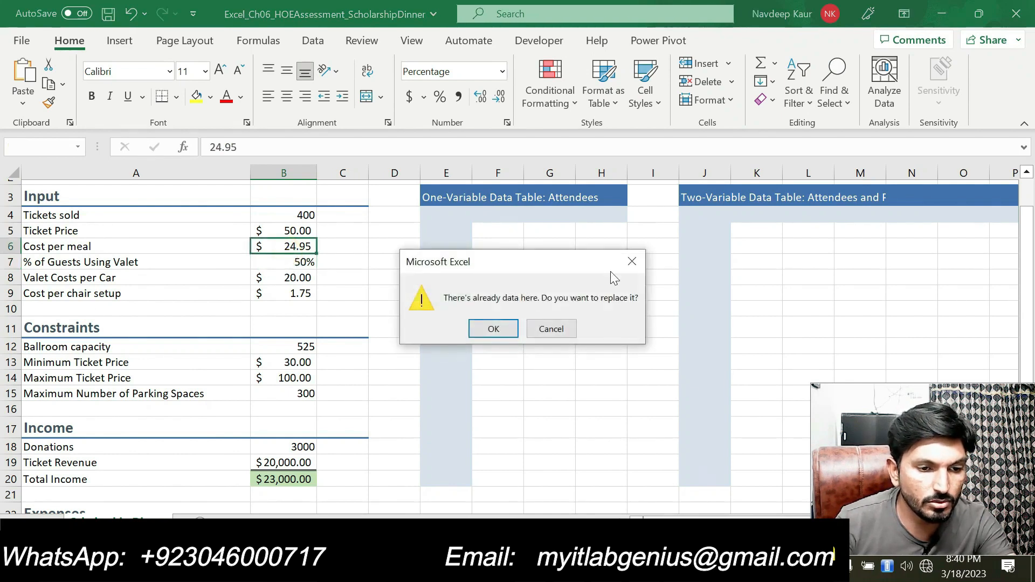
click(630, 260)
click(302, 262)
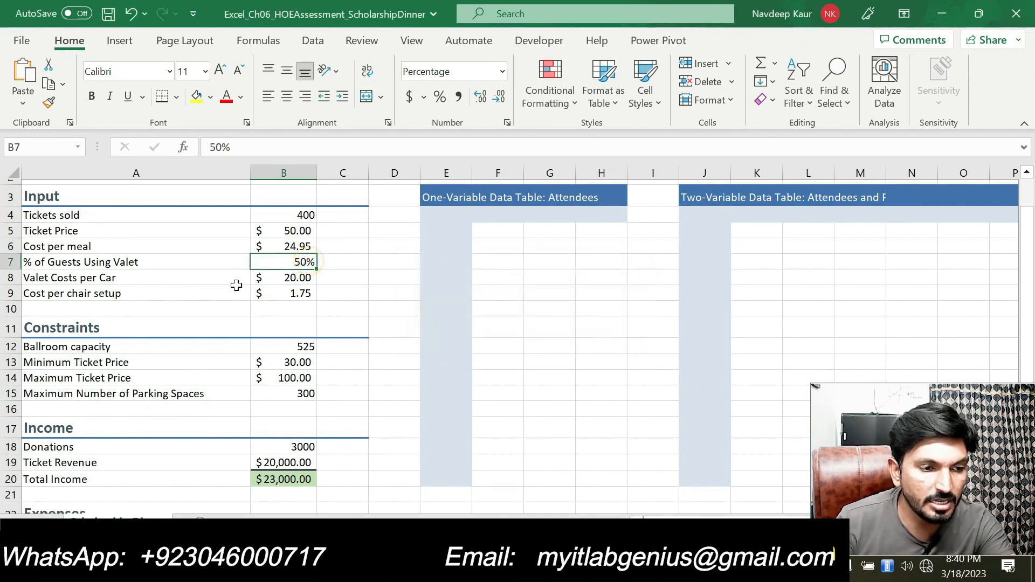
Step: Check steps 2 and 3 in the Word instructions and copy "of Guests Using Valet" from cell A7 in the Excel workbook, omitting the percent sign
click(667, 568)
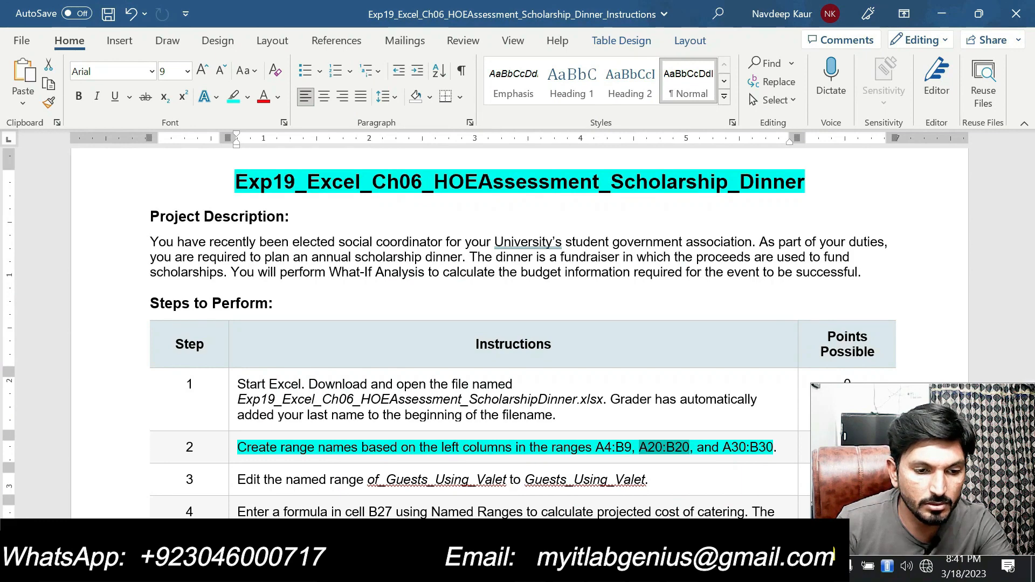
key(alt+Tab)
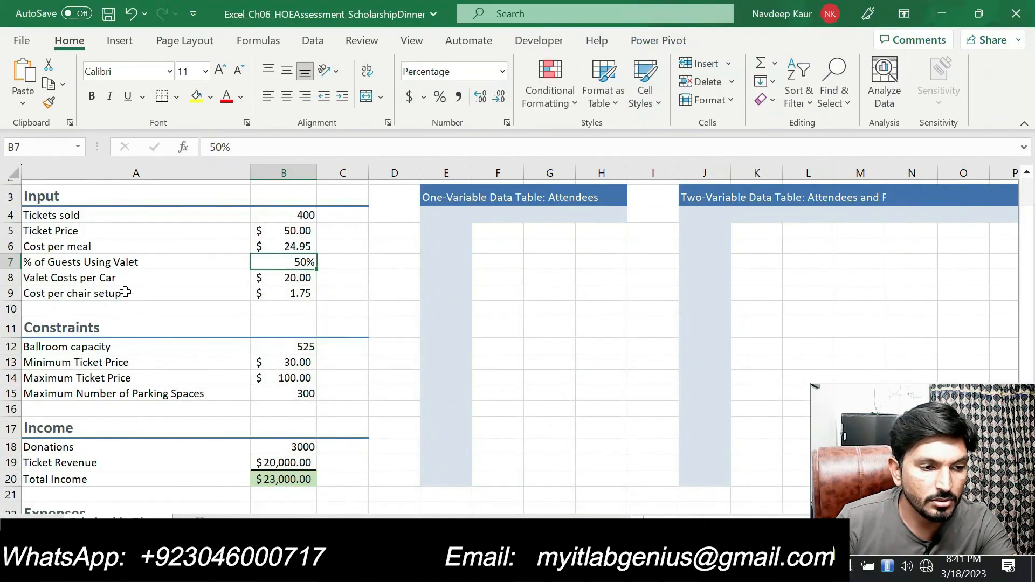
click(53, 264)
drag(326, 147, 245, 163)
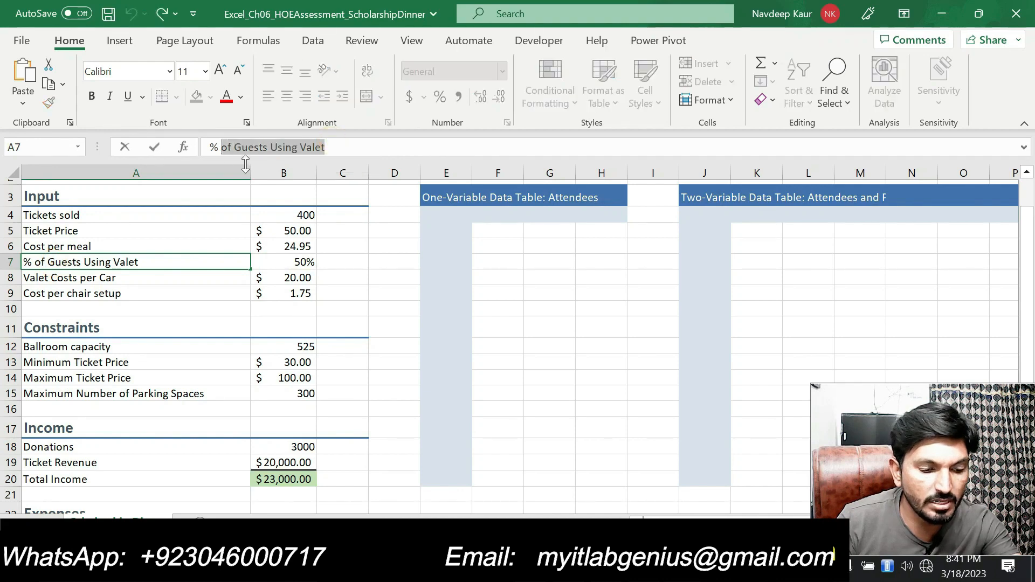
key(Escape)
Step: Name cell B7 of_Guests_Using_Valet, replacing the spaces in the copied label with underscores
click(298, 262)
click(55, 146)
key(ctrl+v)
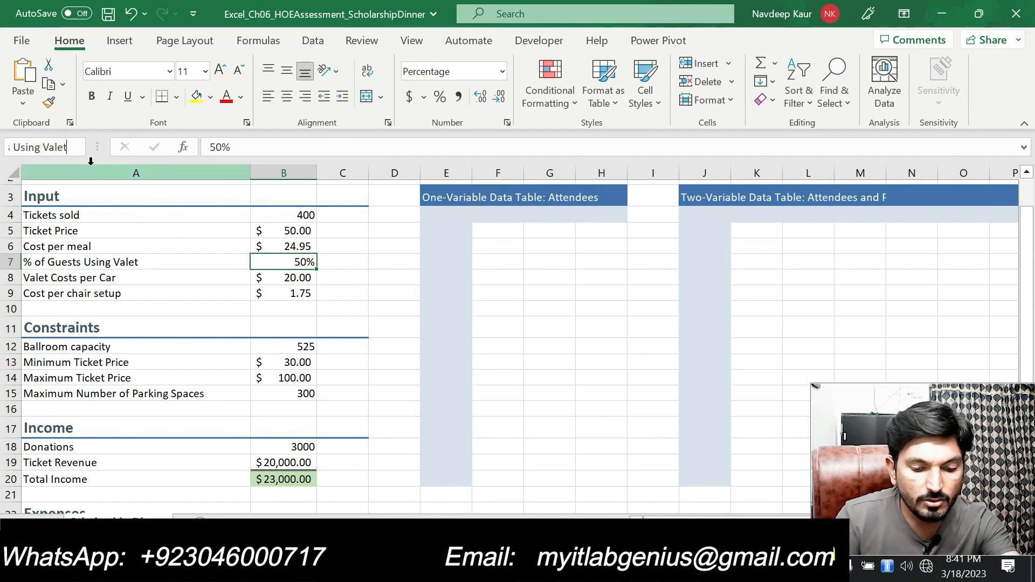
key(Home)
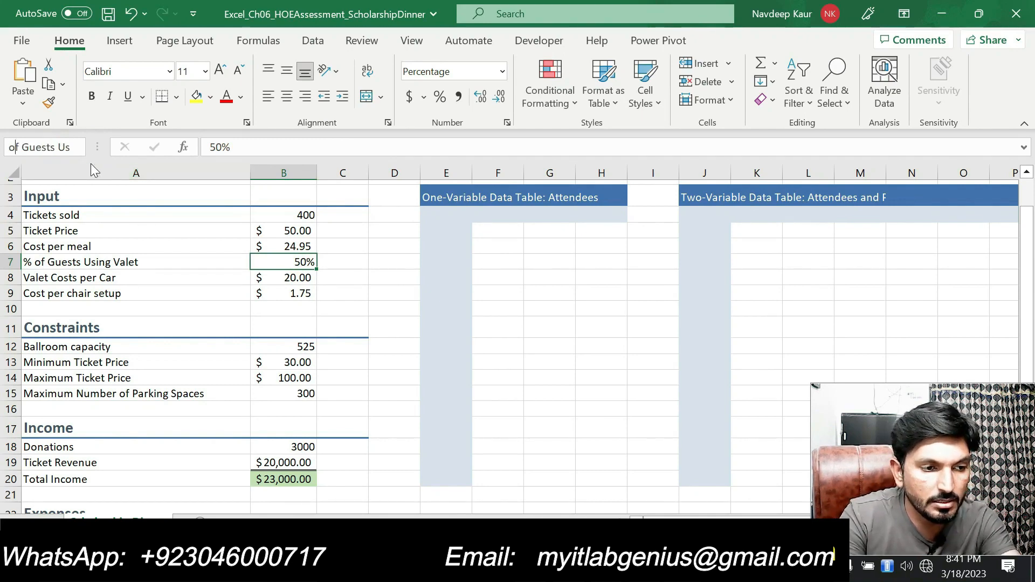
key(Delete)
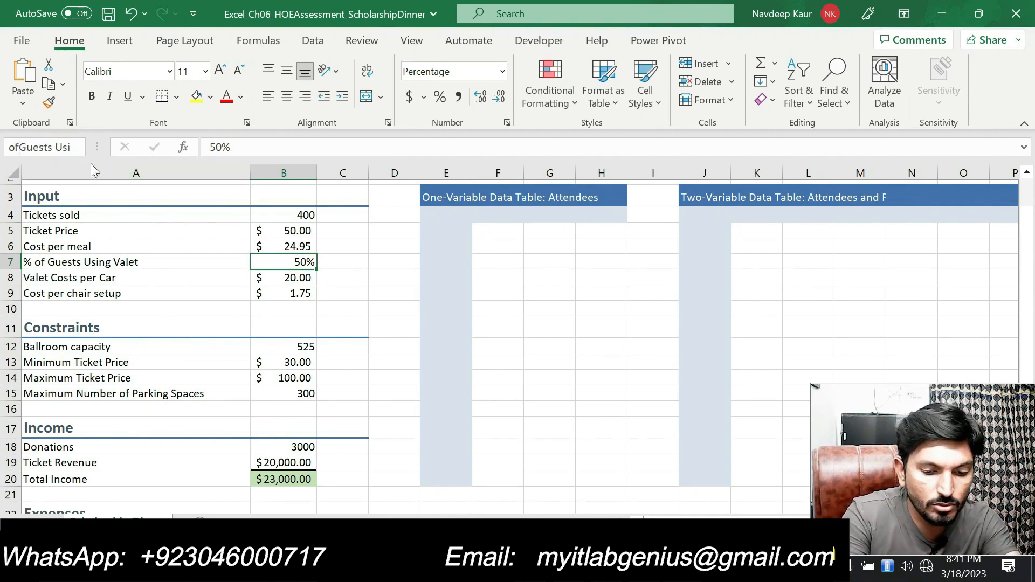
text(_)
key(Right)
key(Right)
key(Right)
key(Right)
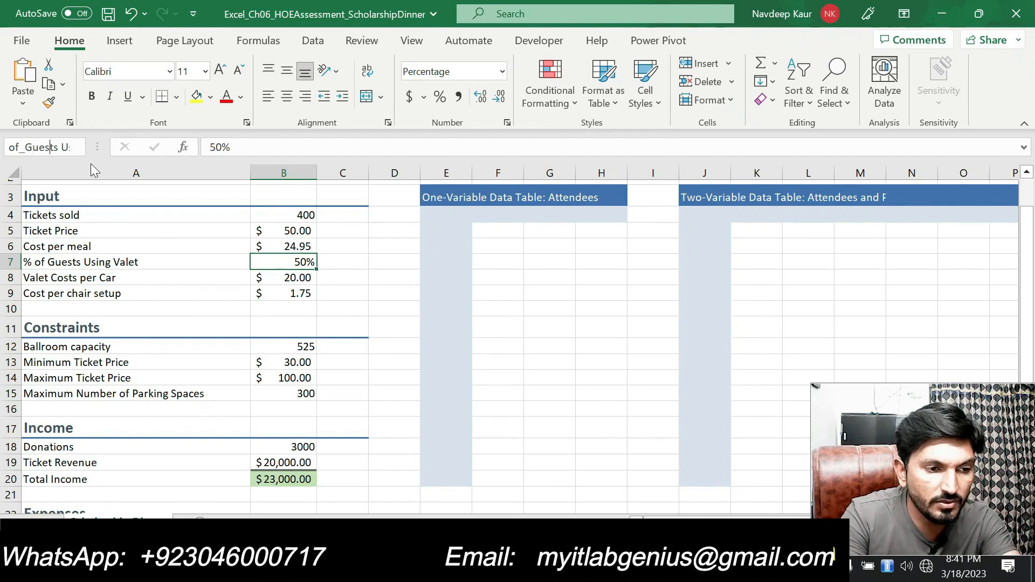
text(_)
key(Right)
key(Right)
key(Right)
key(Right)
key(Right)
key(Right)
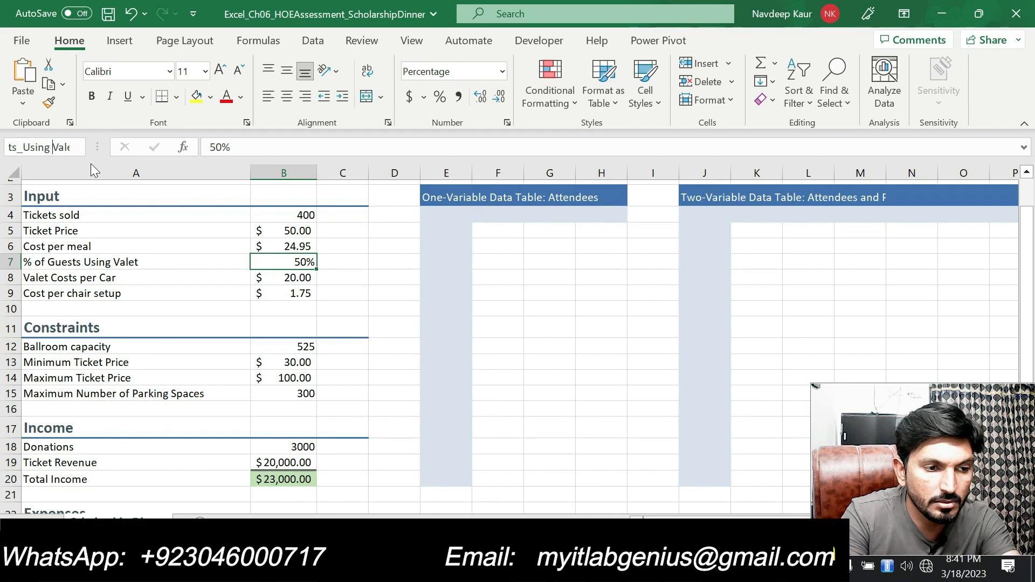
key(BackSpace)
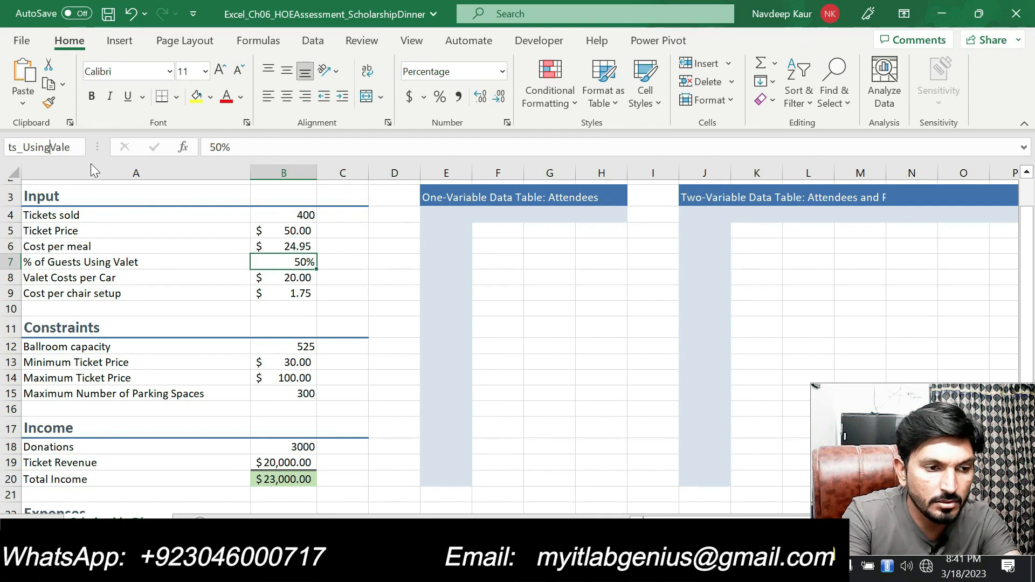
text(_)
key(End)
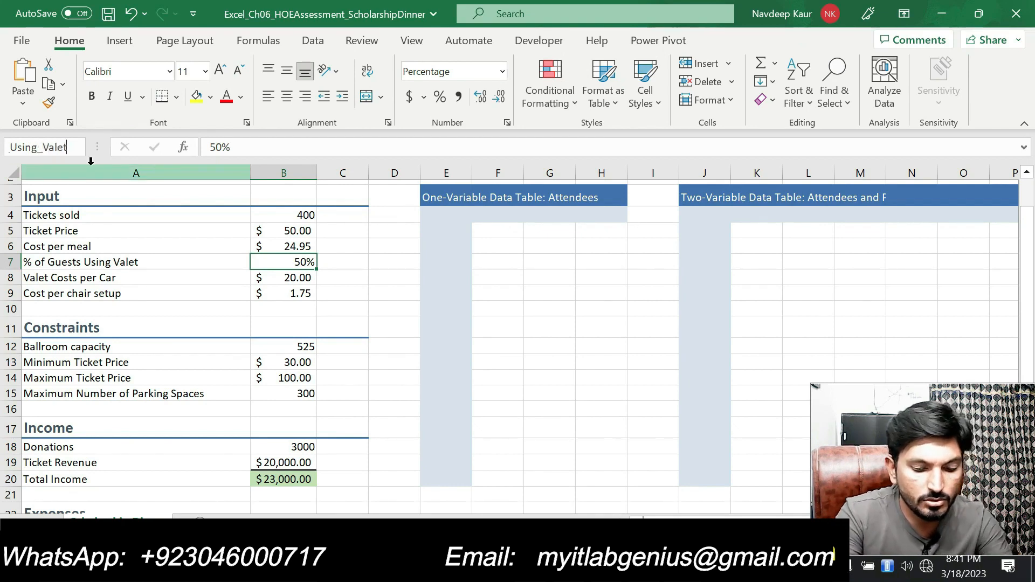
key(Return)
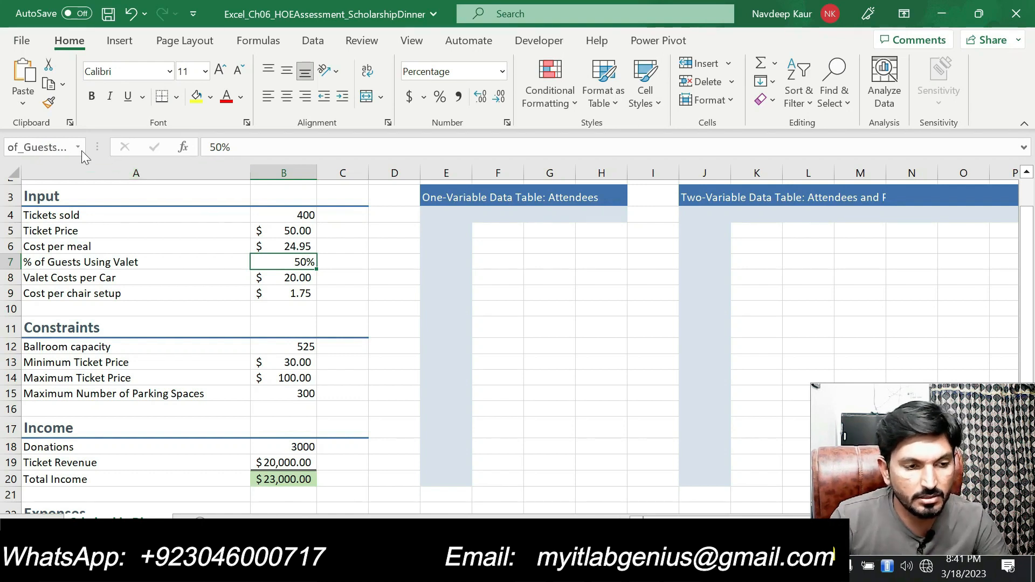
Step: Copy the label text "Valet Costs per Car" from cell A8 without changing the cell
click(289, 277)
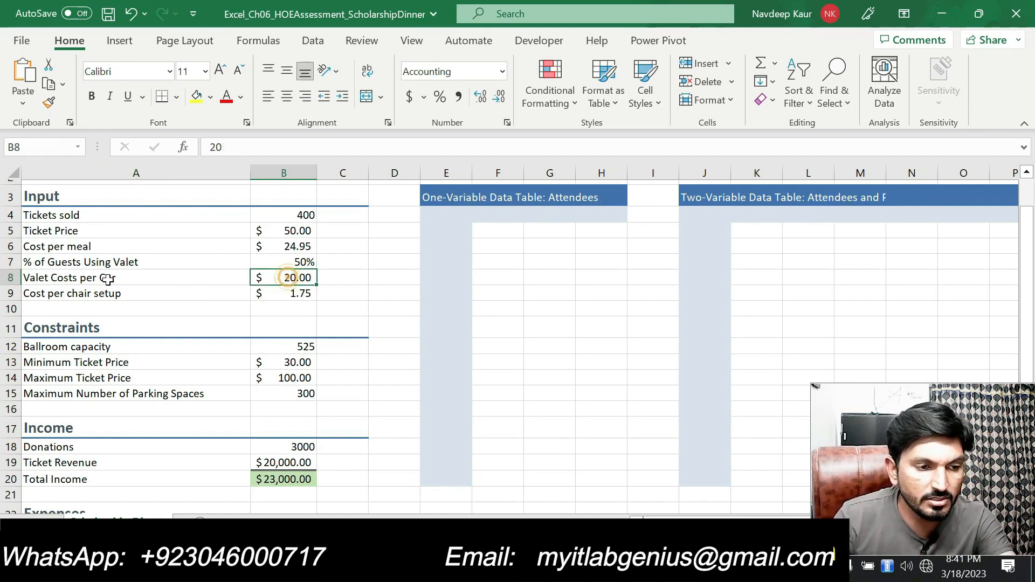
click(108, 277)
triple_click(326, 142)
key(ctrl+c)
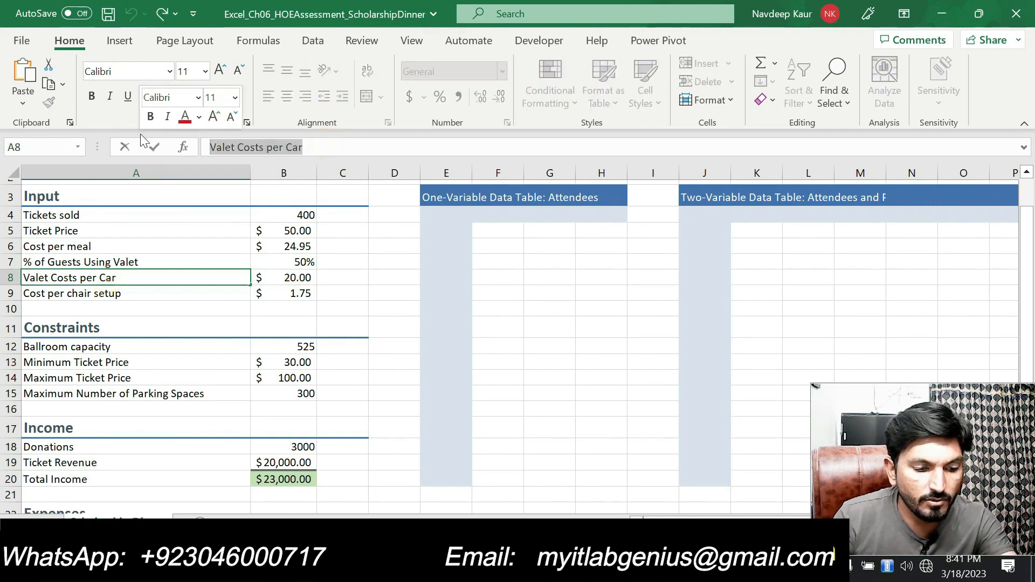
key(Escape)
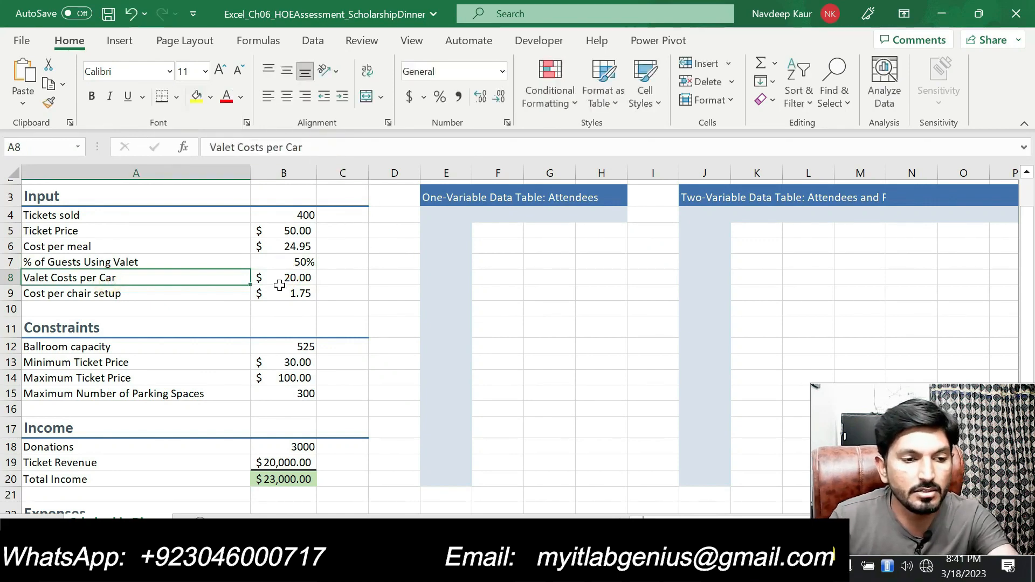
Step: Assign the range name Valet_Costs_per_Car to cell B8, using the copied label with underscores instead of spaces
click(283, 277)
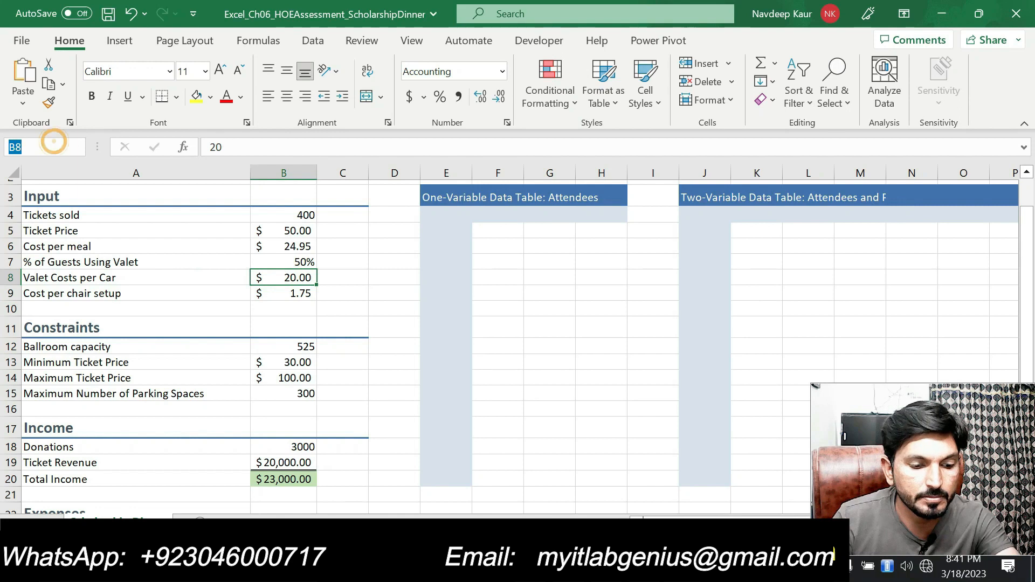
key(ctrl+v)
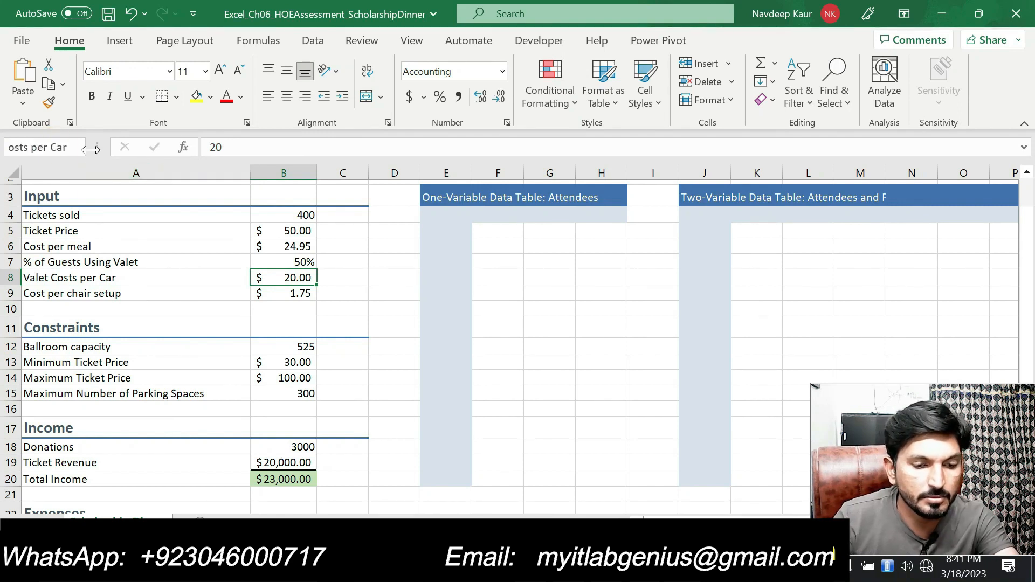
key(Left)
key(Left)
key(Left)
key(Left)
key(Left)
key(Left)
key(Left)
key(Left)
key(Left)
key(Left)
key(Left)
key(Left)
key(Left)
key(Left)
key(Left)
key(Left)
key(Left)
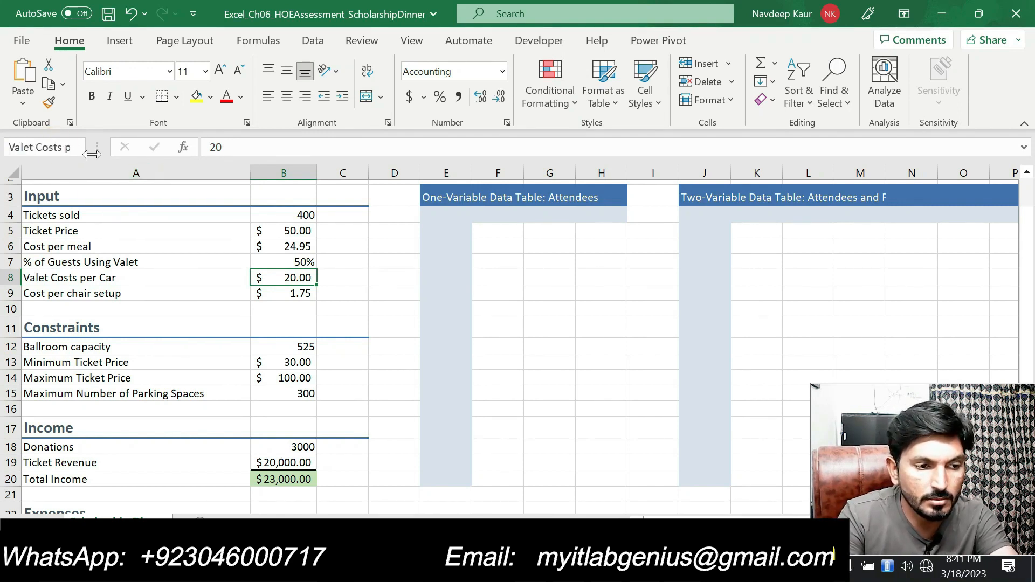
key(Right)
key(Right)
key(BackSpace)
text(_)
key(Right)
key(Right)
key(Right)
key(Right)
key(Right)
key(Right)
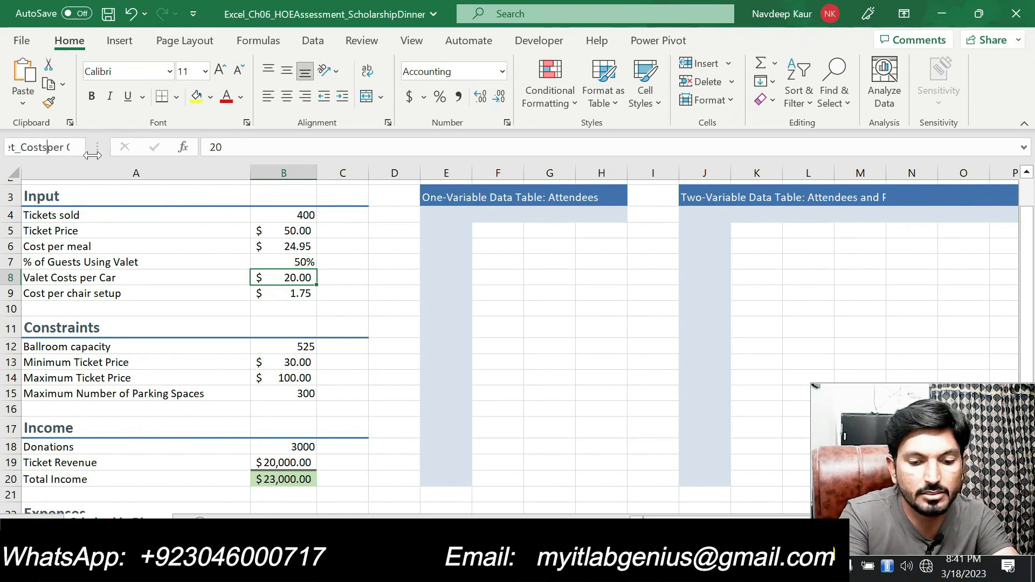
key(Right)
key(Right)
key(Right)
key(Right)
key(Right)
key(Right)
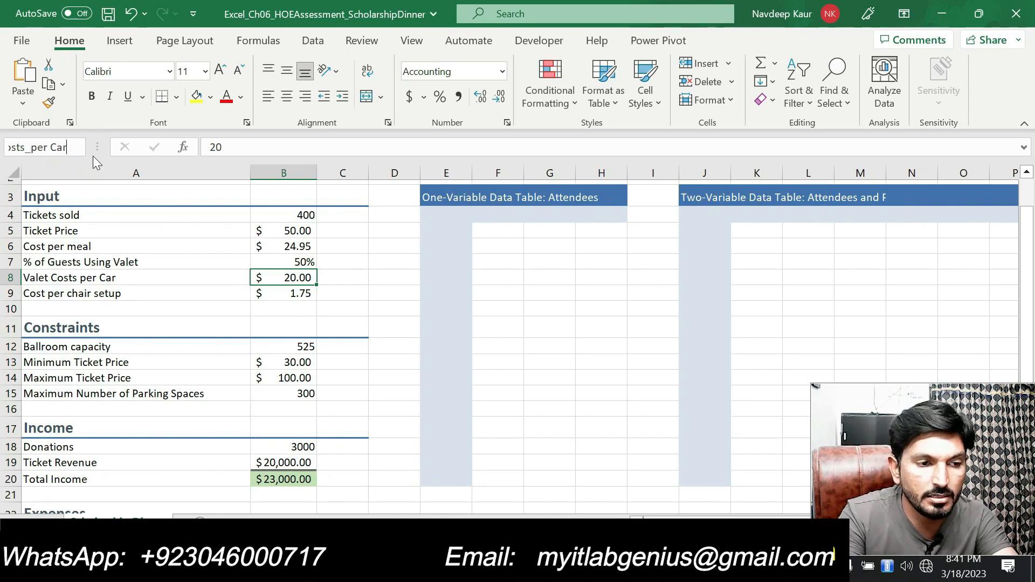
key(Left)
key(BackSpace)
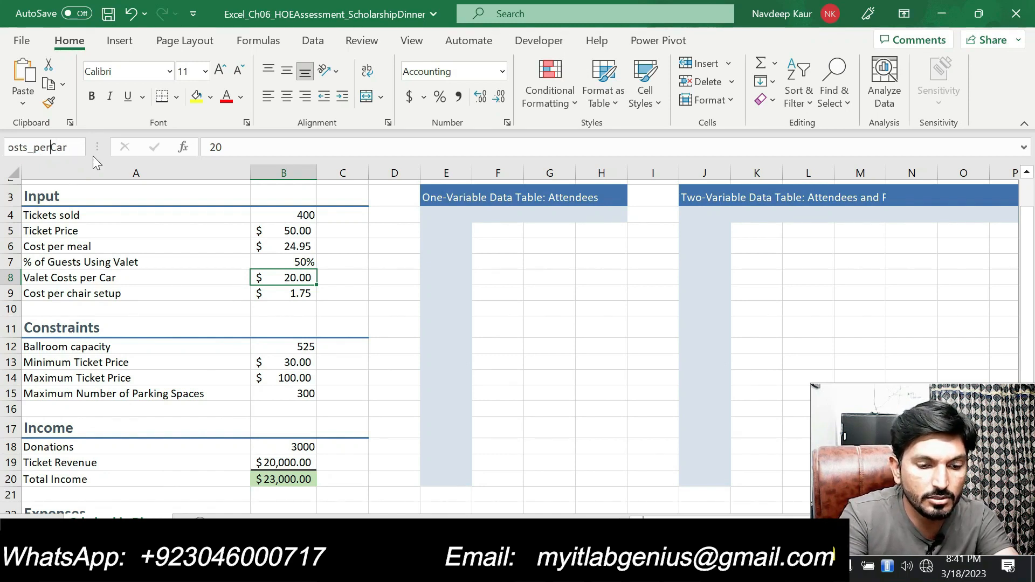
text(_)
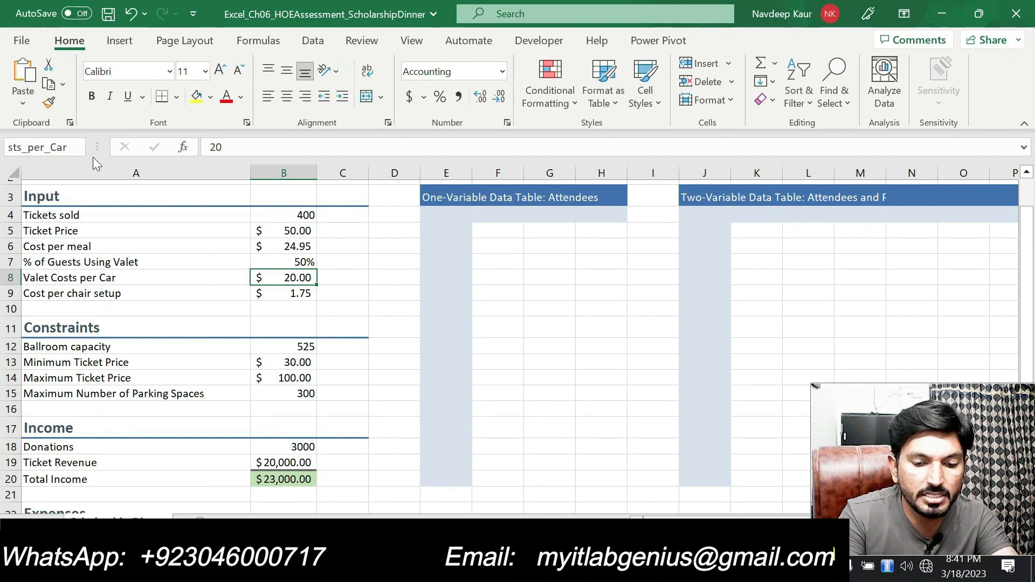
key(Return)
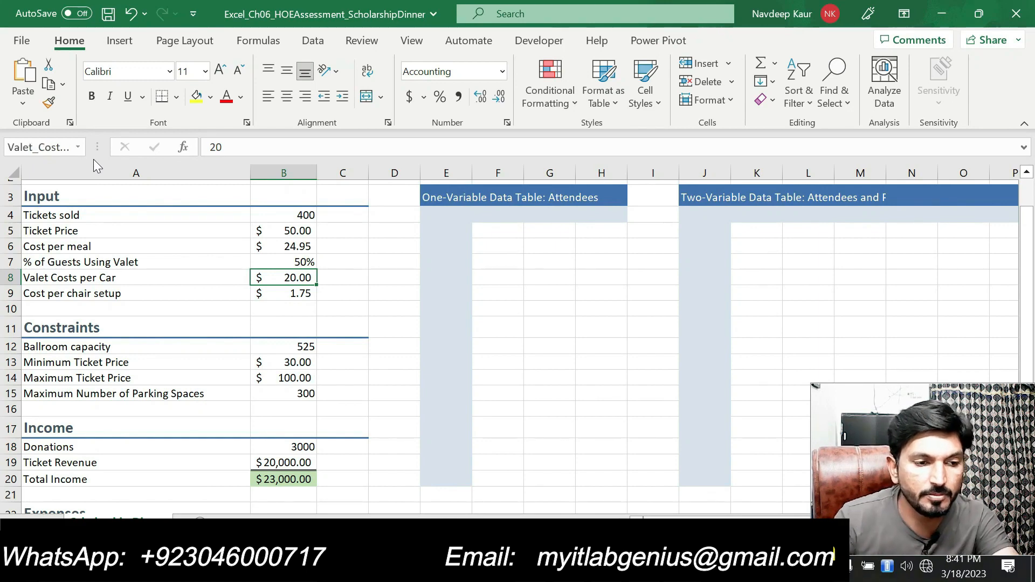
Step: Copy the label text "Cost per chair setup" from cell A9, leaving the cell as it is
click(300, 295)
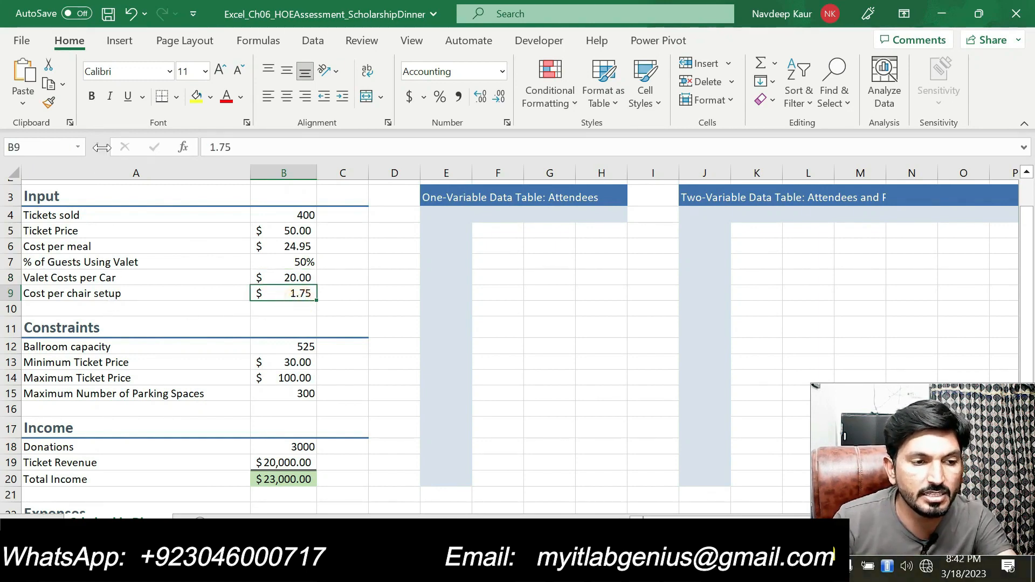
click(100, 294)
drag(319, 146, 183, 147)
key(ctrl+c)
key(Escape)
Step: Name cell B9 Cost_per_chair_setup, replacing the spaces in the copied label with underscores
click(282, 291)
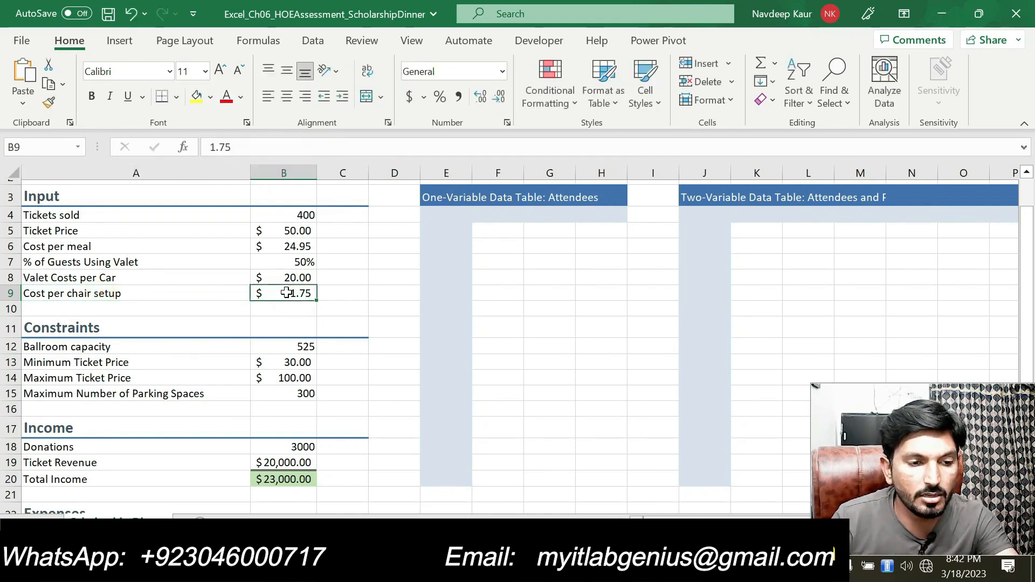
click(42, 148)
key(ctrl+v)
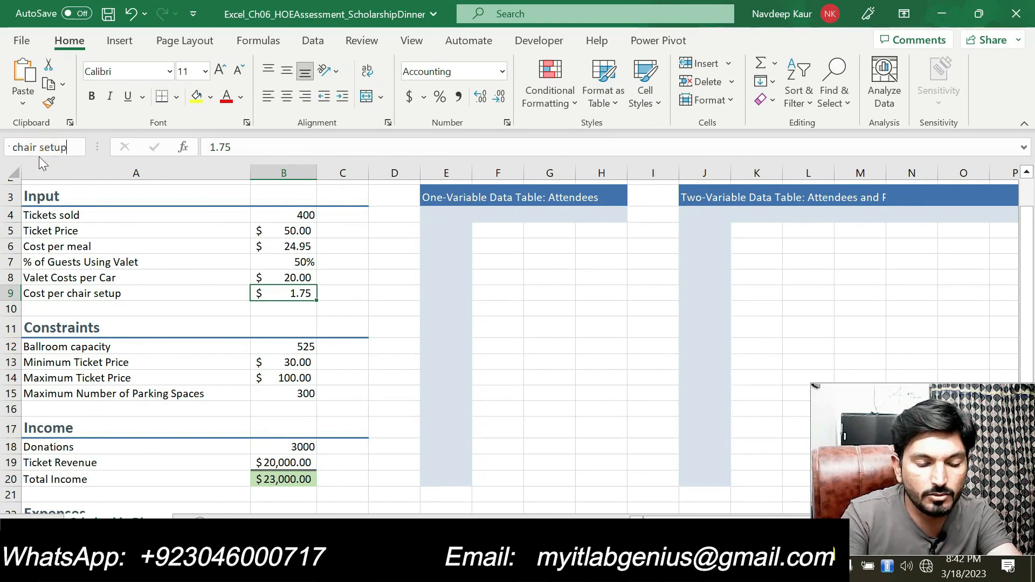
key(Left)
key(Left)
key(Left)
key(Left)
key(Left)
key(Left)
key(Left)
key(Left)
key(Left)
key(Left)
key(Left)
key(Left)
key(Left)
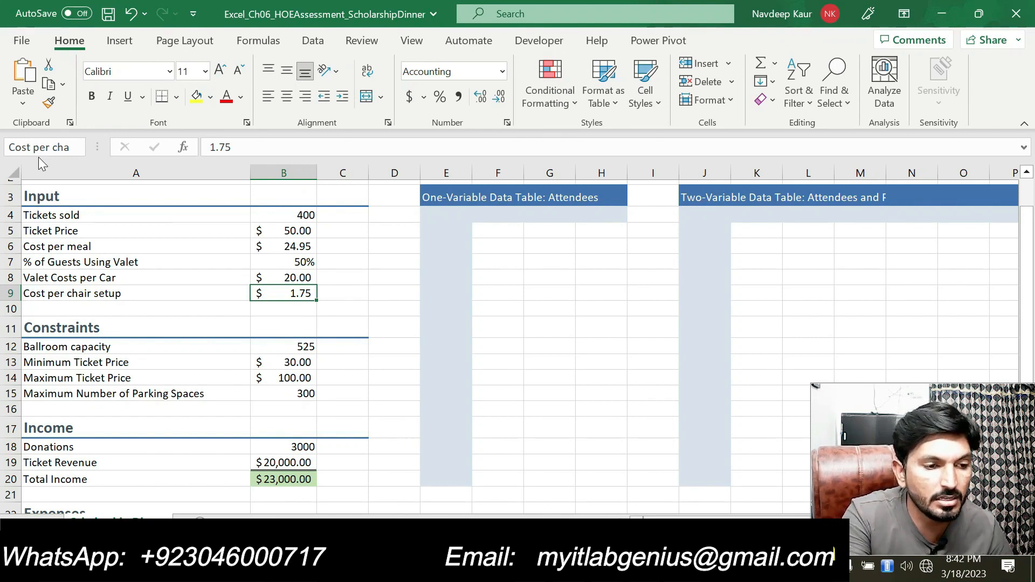
text(_)
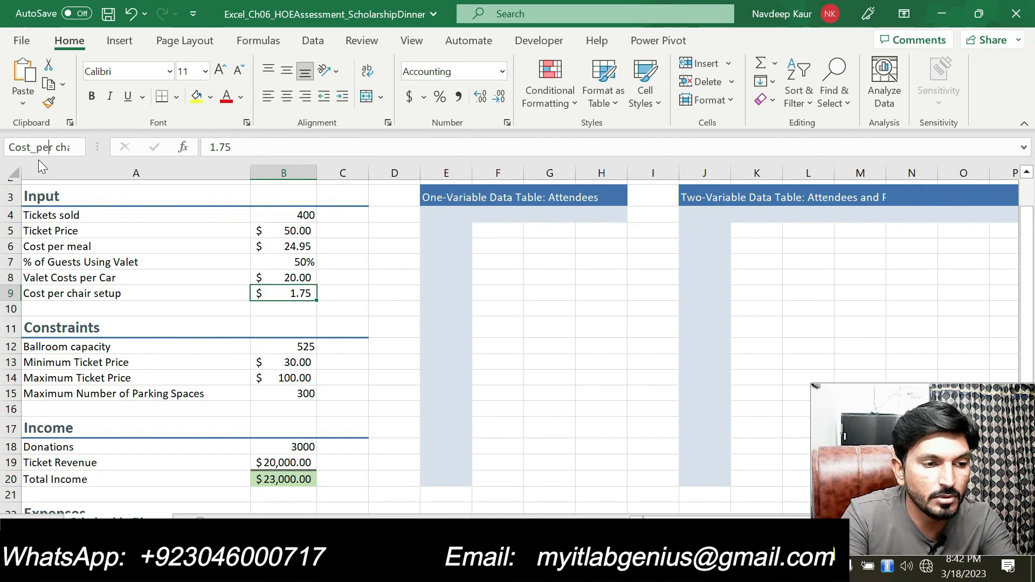
text(_chair_setu)
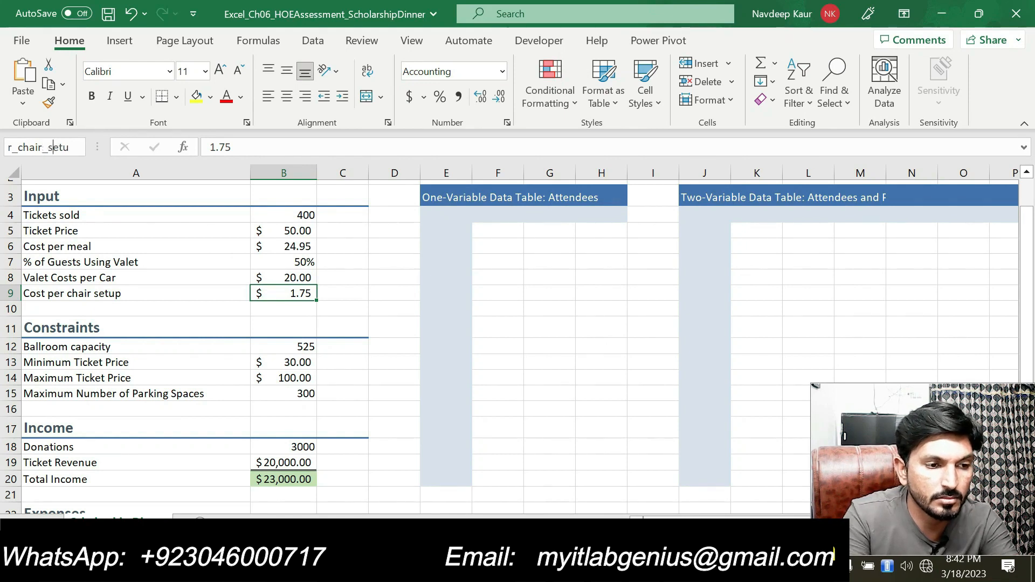
text(_)
key(Return)
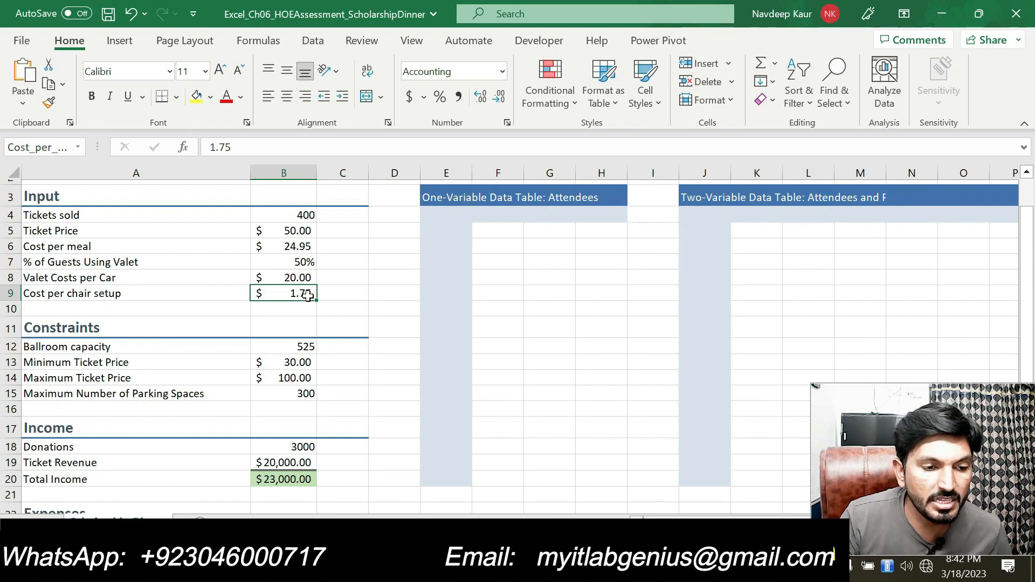
Step: Check the ranges in step 2 of the Word instructions and copy the label "Total Income" from cell A20 in the Excel workbook
key(alt+Tab)
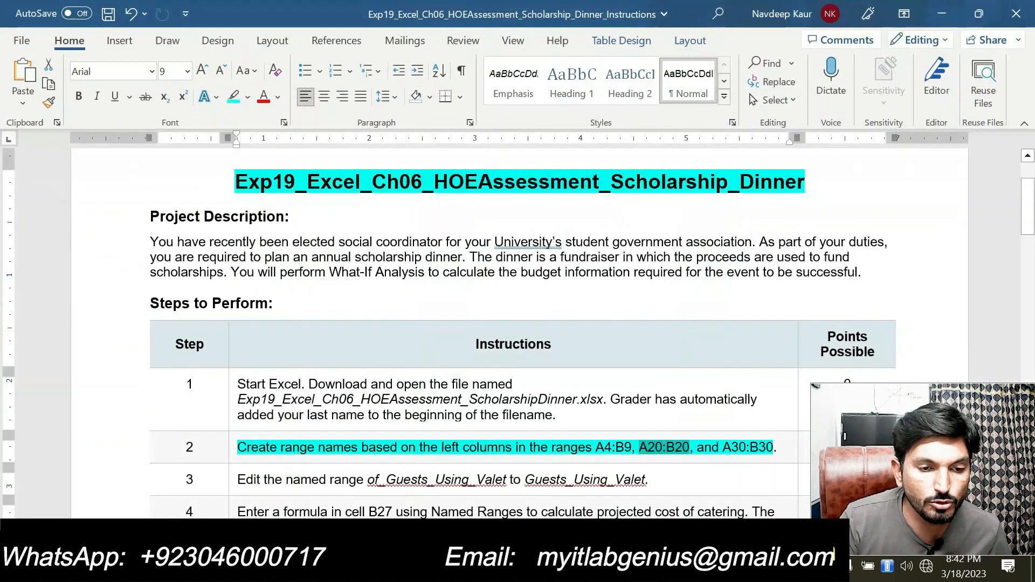
scroll(517, 334, down, 2)
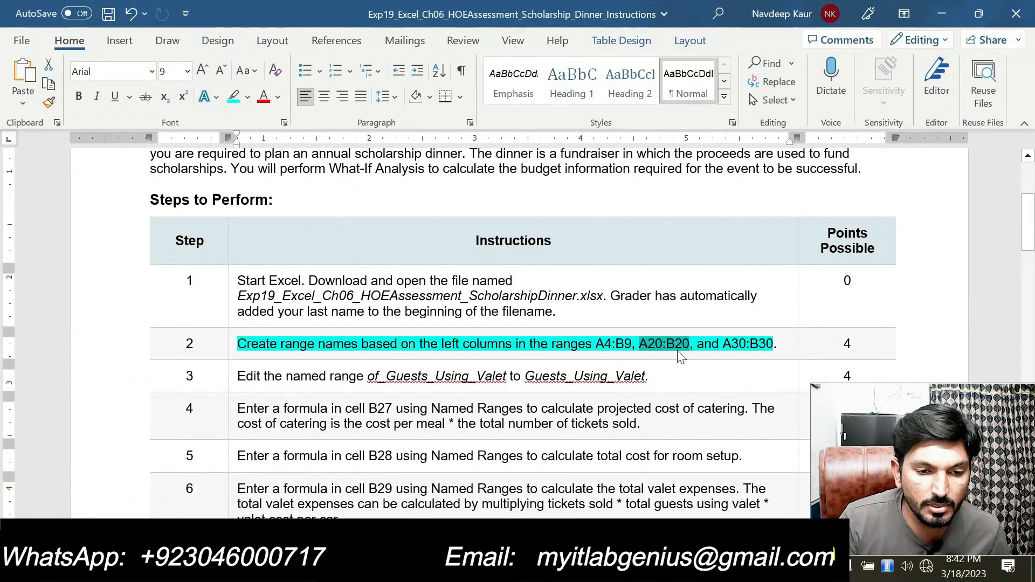
key(alt+Tab)
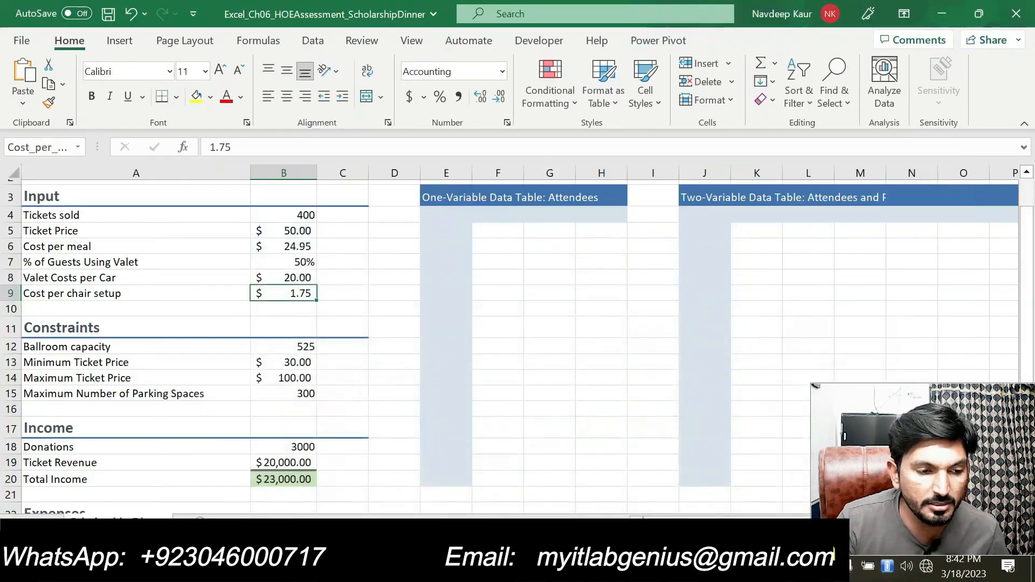
scroll(276, 438, down, 2)
click(303, 338)
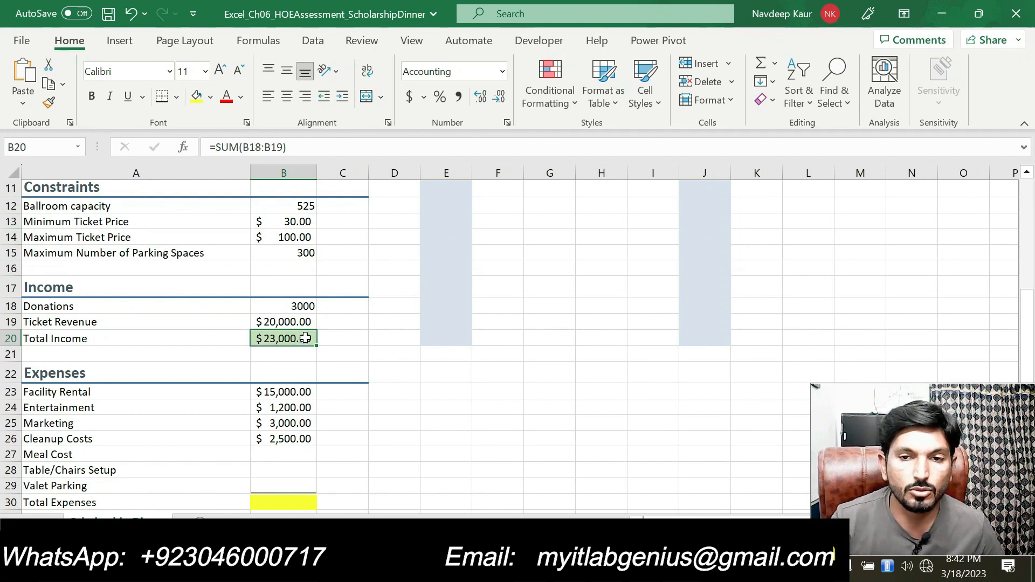
click(82, 340)
drag(290, 143, 169, 149)
key(ctrl+c)
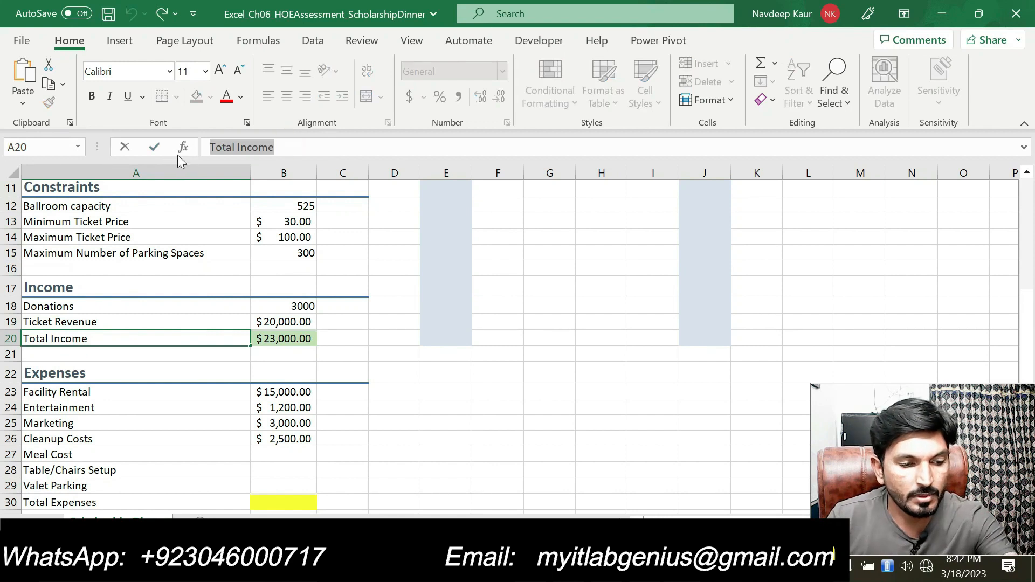
key(Escape)
Step: Assign the range name Total_Income to cell B20, replacing the space in the copied label with an underscore
click(284, 339)
click(42, 146)
key(ctrl+v)
key(Left)
key(Left)
key(Left)
key(Left)
key(Left)
key(Left)
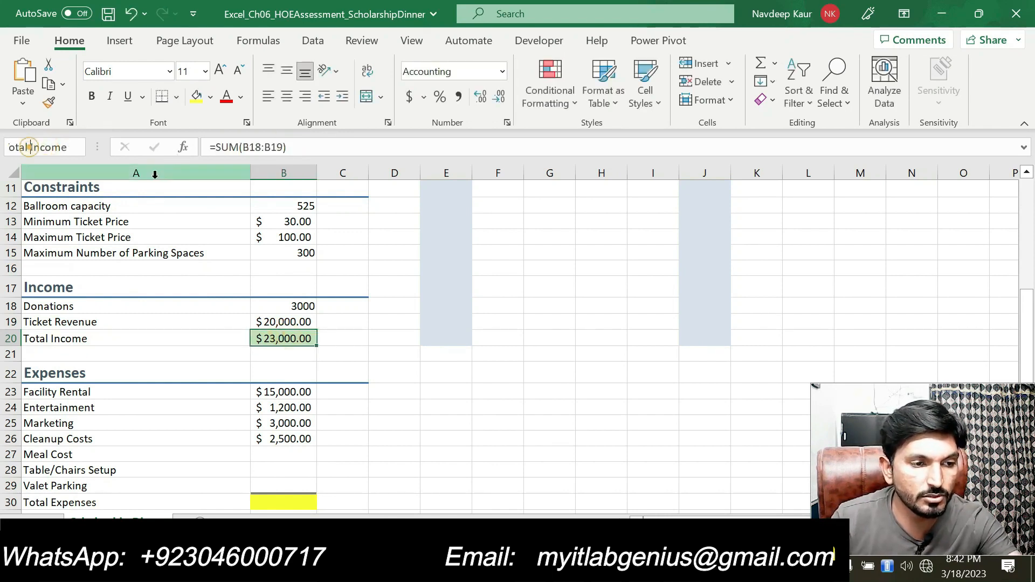
key(BackSpace)
text(_)
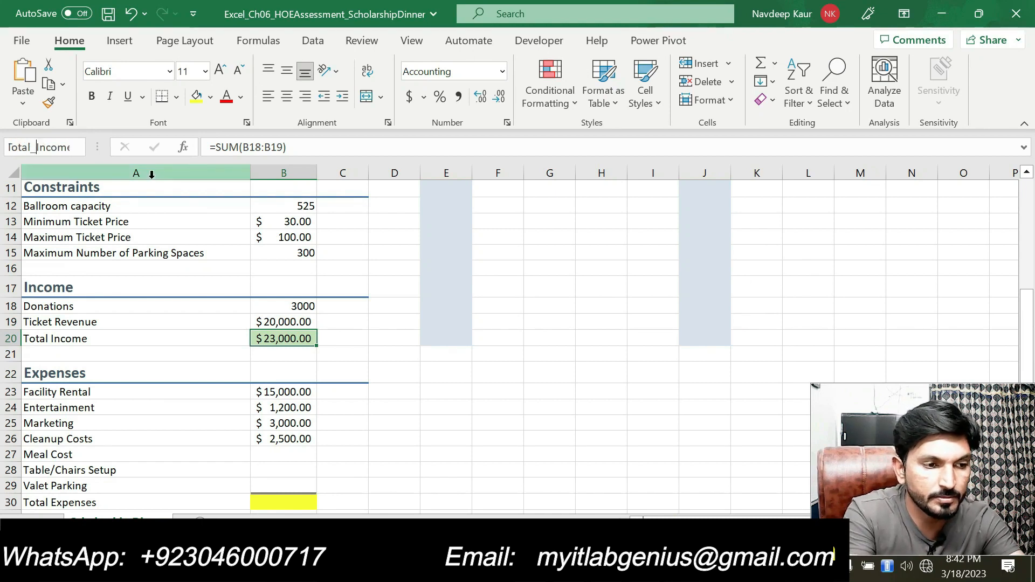
key(End)
key(Return)
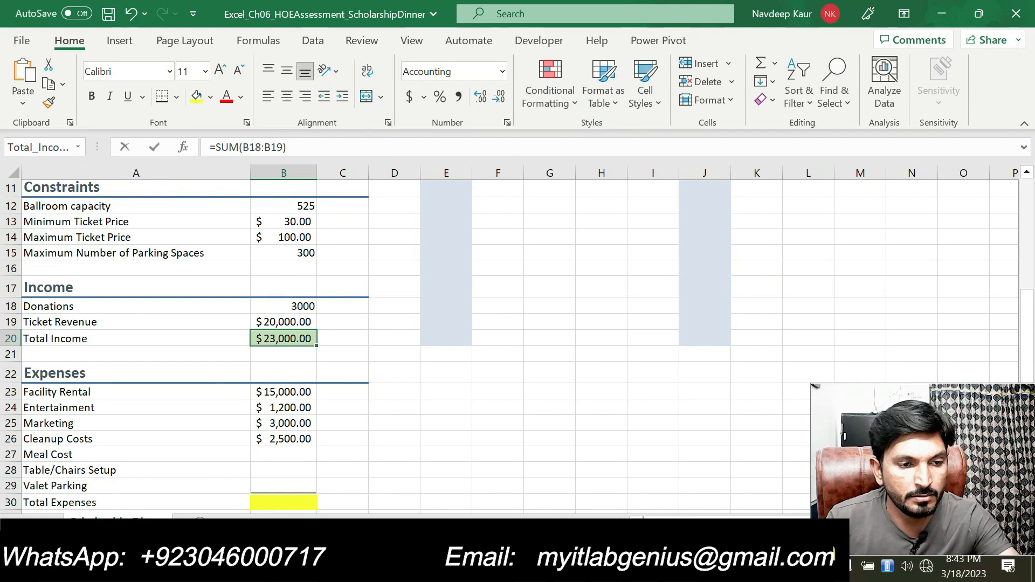
Step: Leave the formula in cell B20 unedited and switch to the Word instructions to check step 2
click(326, 144)
key(Escape)
key(alt+Tab)
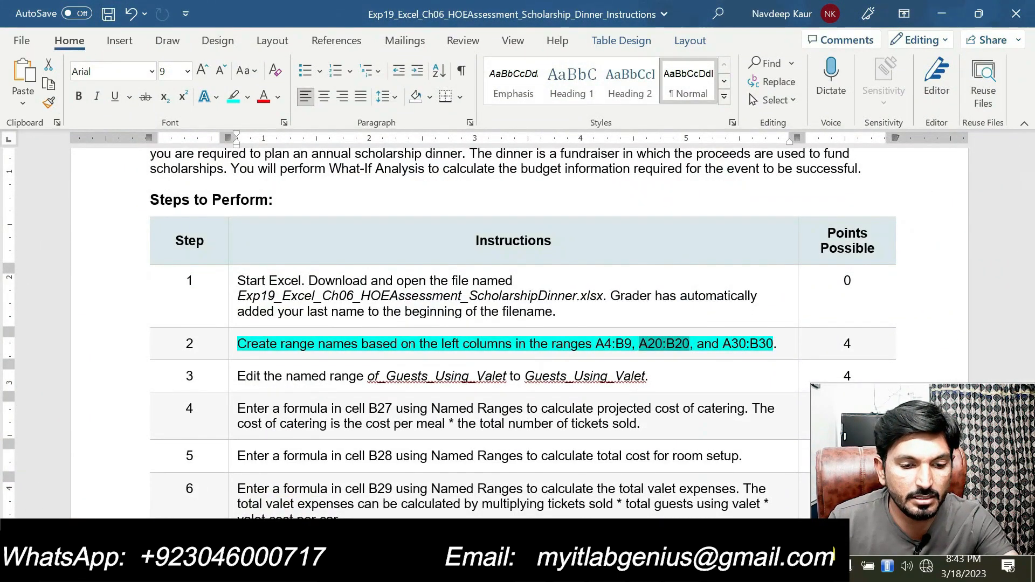
Step: Switch to the Excel workbook and copy the label "Total Expenses" from cell A30
click(782, 345)
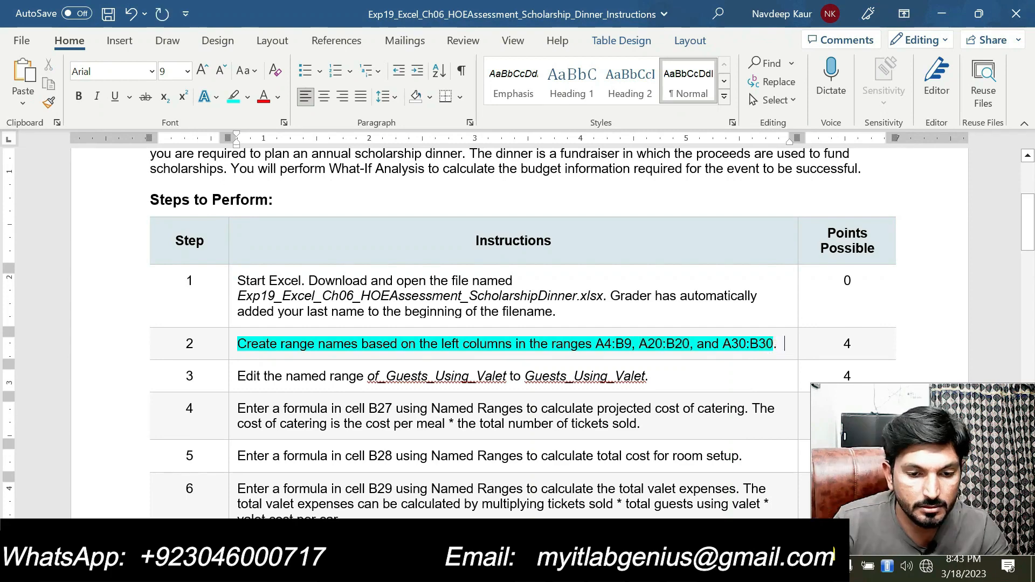
key(alt+Tab)
scroll(257, 441, down, 3)
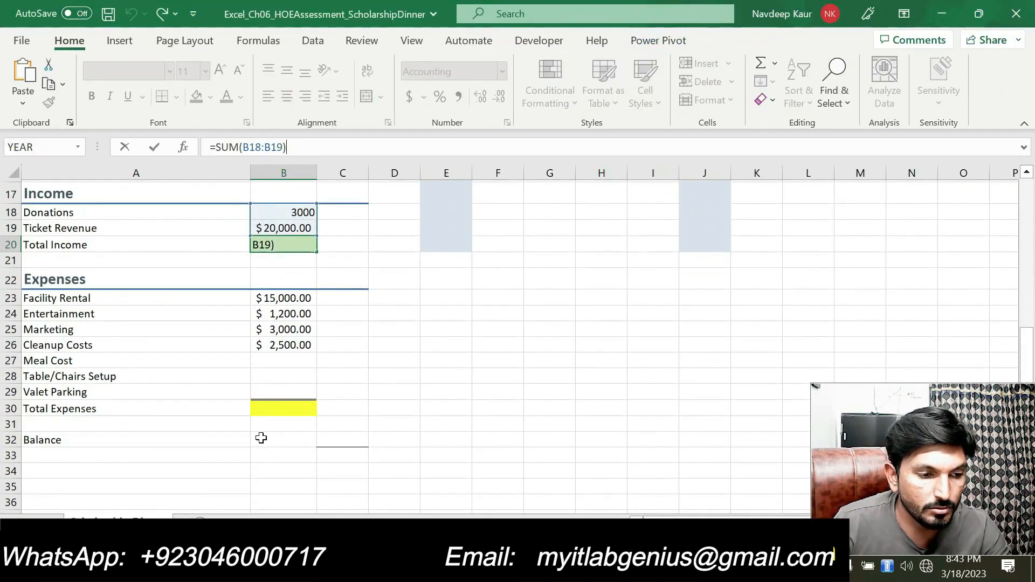
click(274, 412)
click(91, 408)
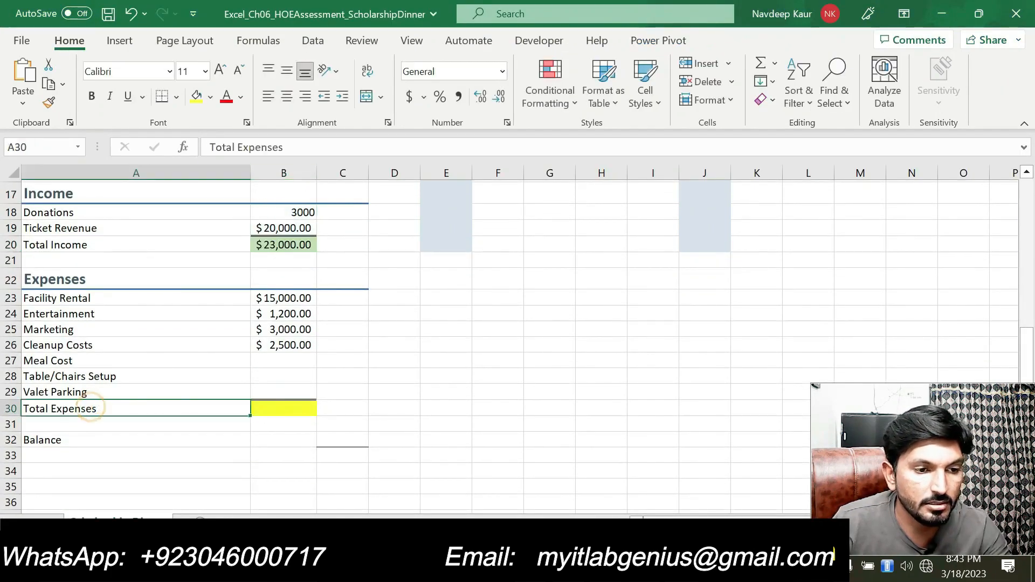
click(304, 147)
Step: Assign the range name Total_Expenses to cell B30, replacing the space in the copied label with an underscore
click(301, 405)
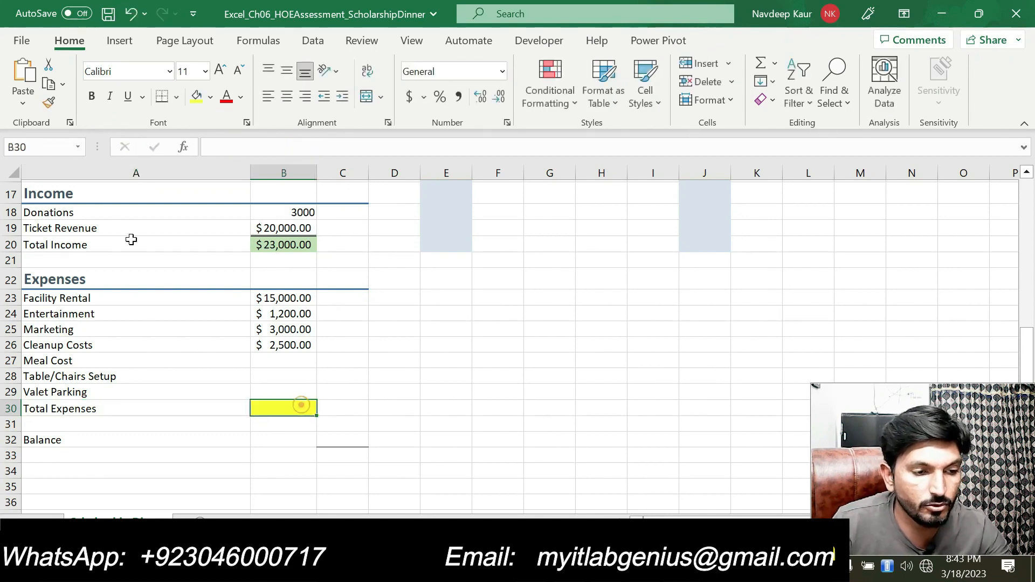
click(43, 147)
text(Total Expenses)
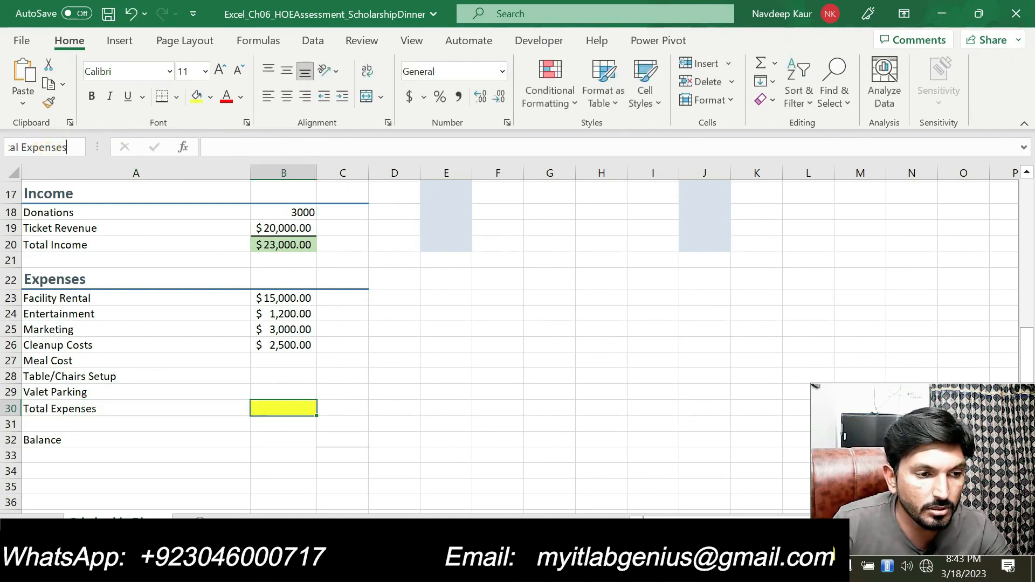
click(22, 148)
key(BackSpace)
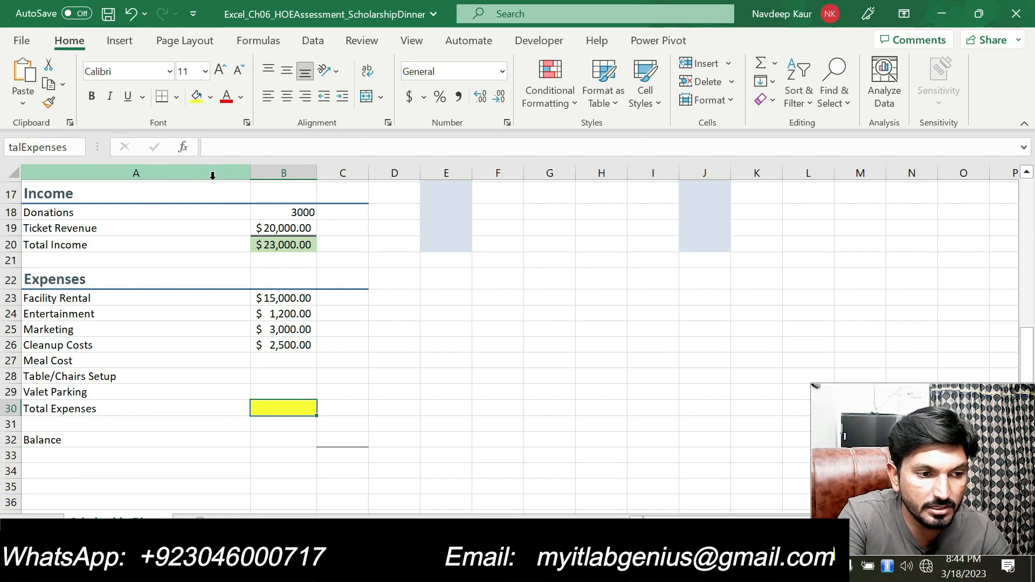
text(_)
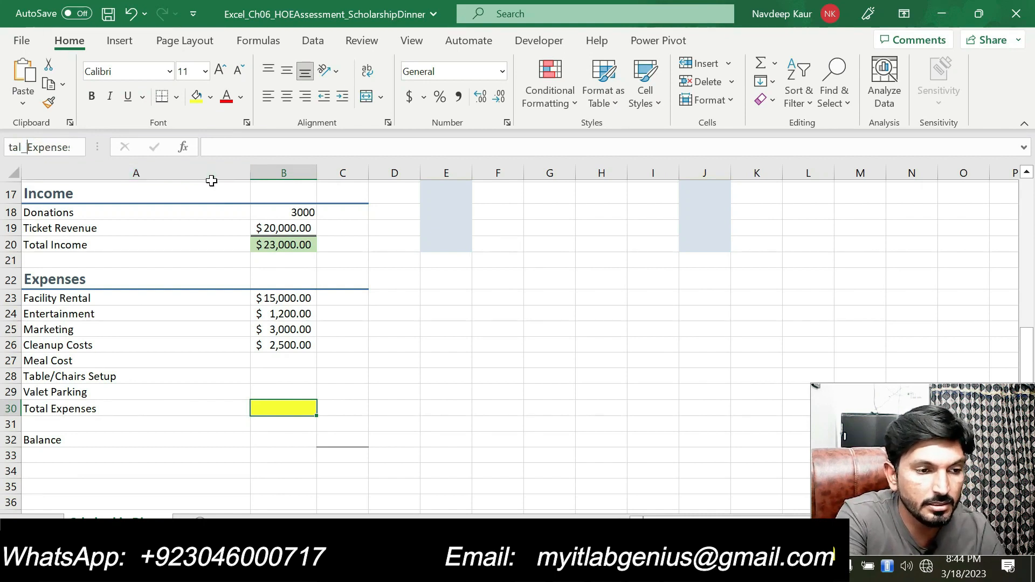
key(Return)
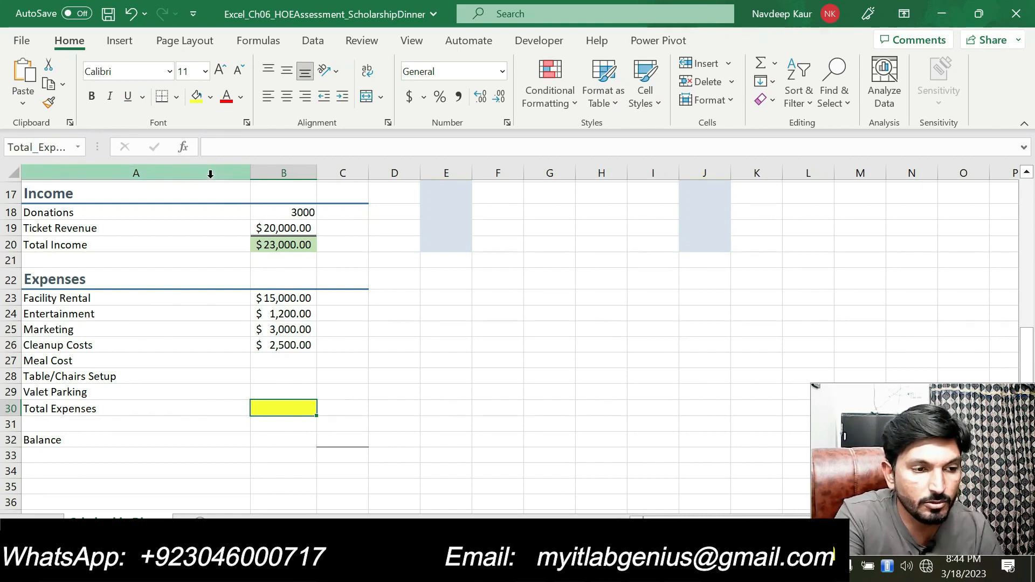
Step: Switch to the Word instructions and clear the turquoise highlight from the step 2 text
key(alt+Tab)
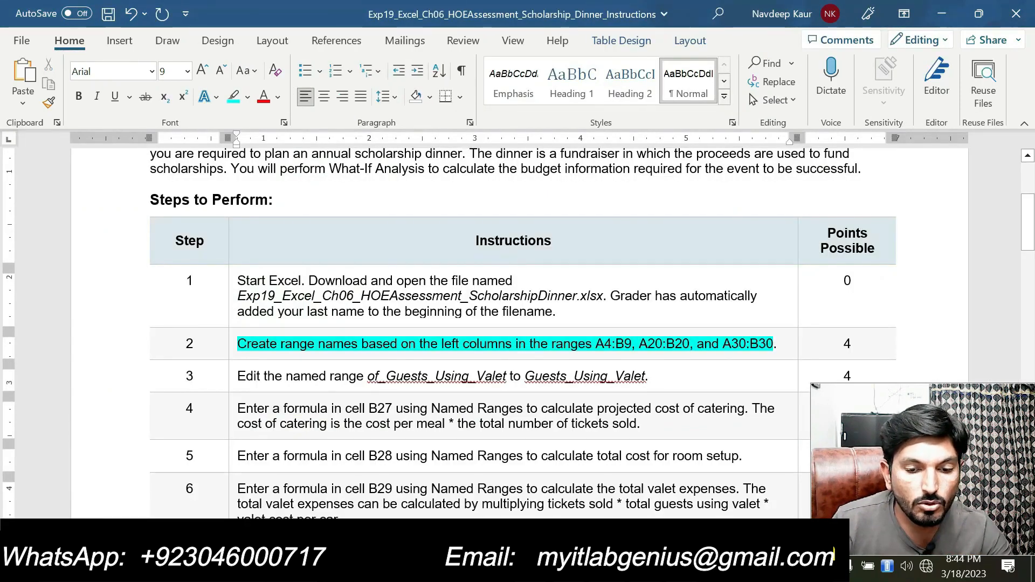
drag(784, 343, 237, 343)
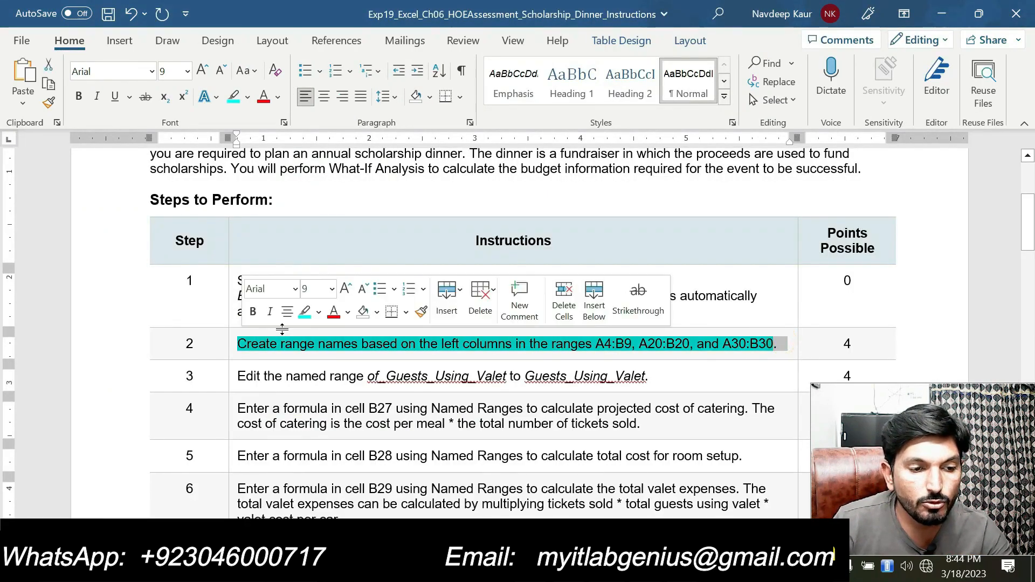
click(305, 313)
scroll(302, 321, down, 3)
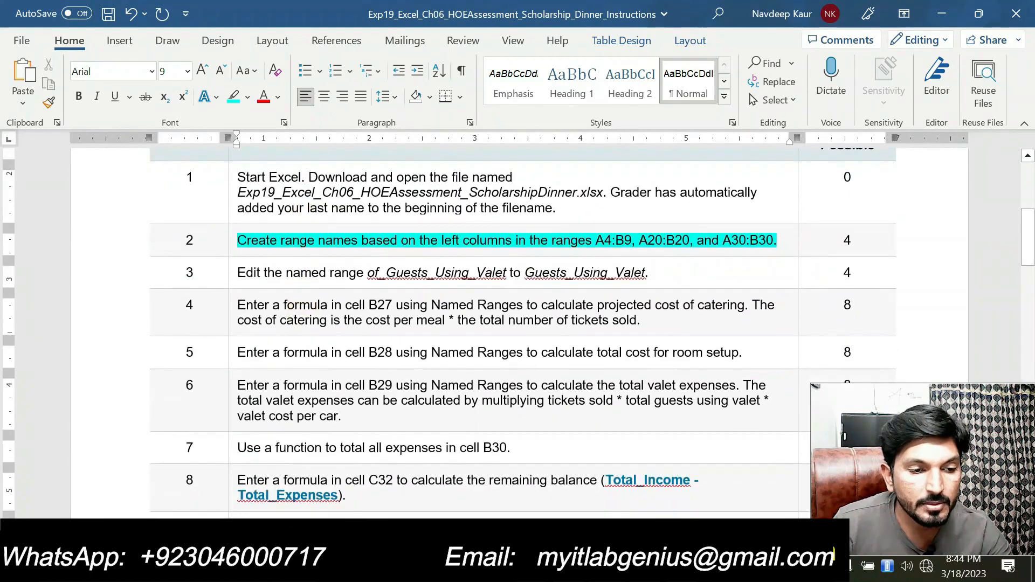
drag(237, 240, 776, 241)
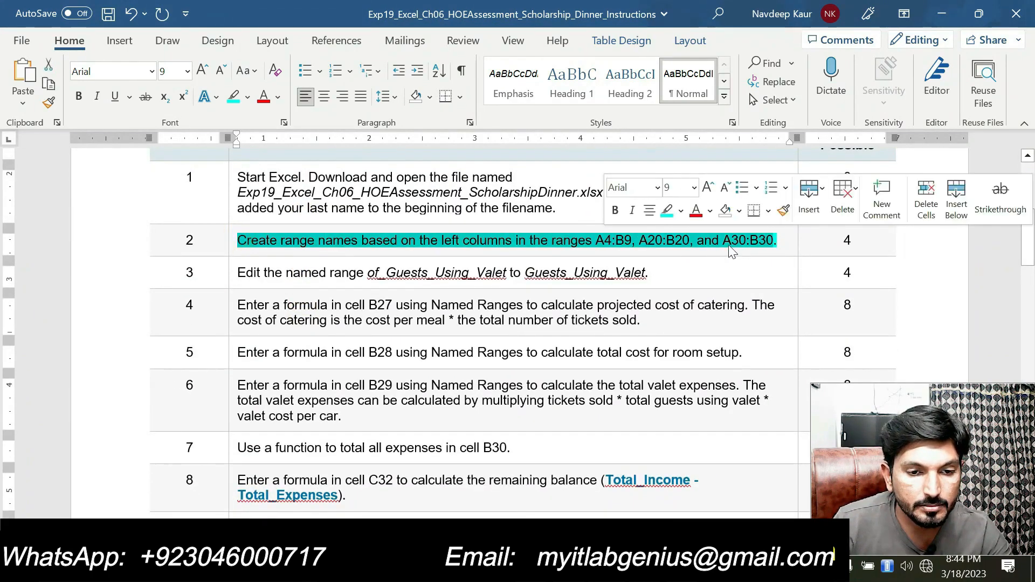
click(667, 210)
scroll(447, 293, down, 2)
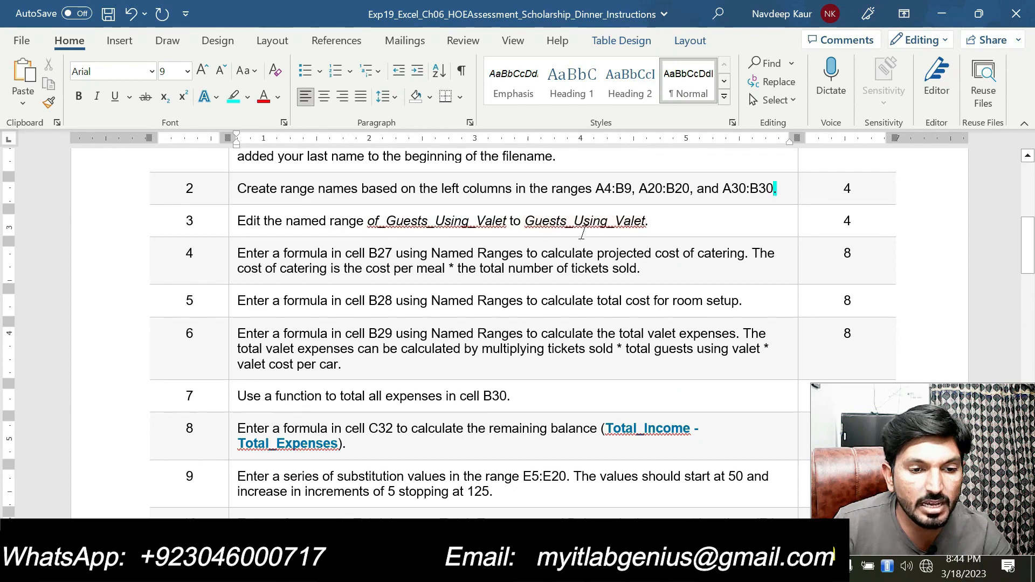
Step: Highlight the step 3 instruction about editing the named range in turquoise
double_click(641, 222)
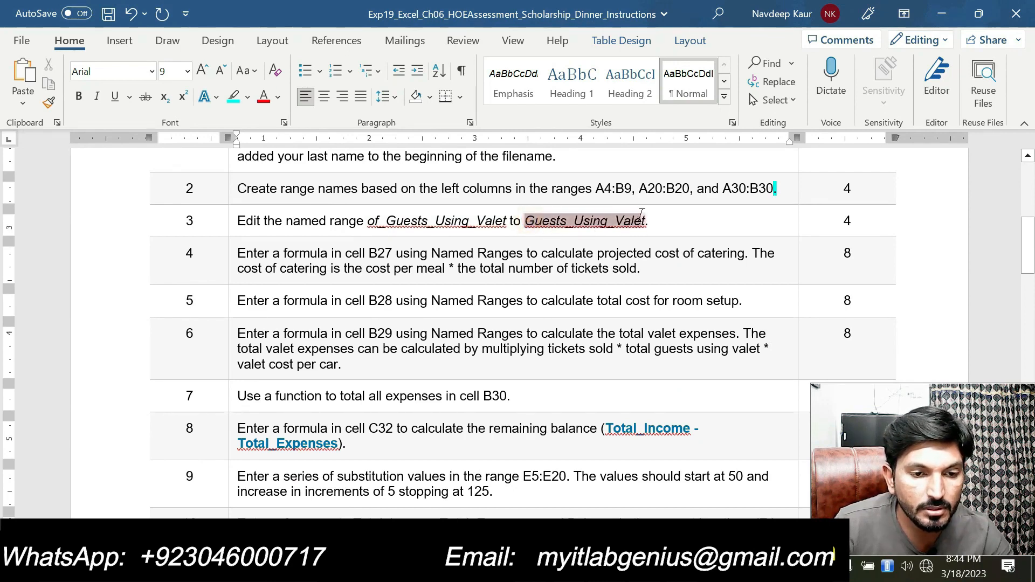
drag(666, 218, 238, 221)
click(310, 199)
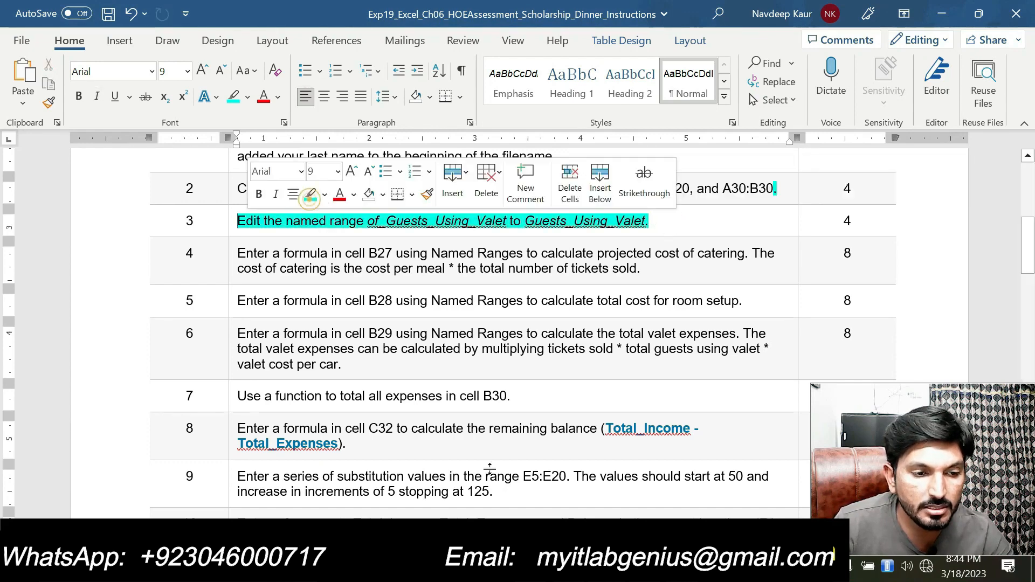
Step: Switch to the Excel workbook, rename the range of_Guests_Using_Valet to Guests_Using_Valet and close the Name Manager
click(545, 568)
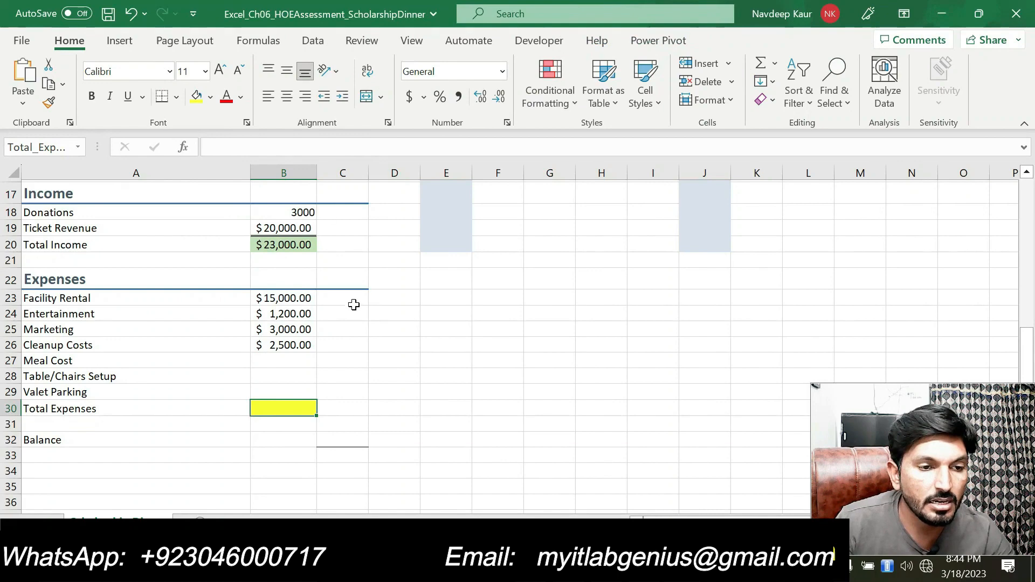
click(264, 43)
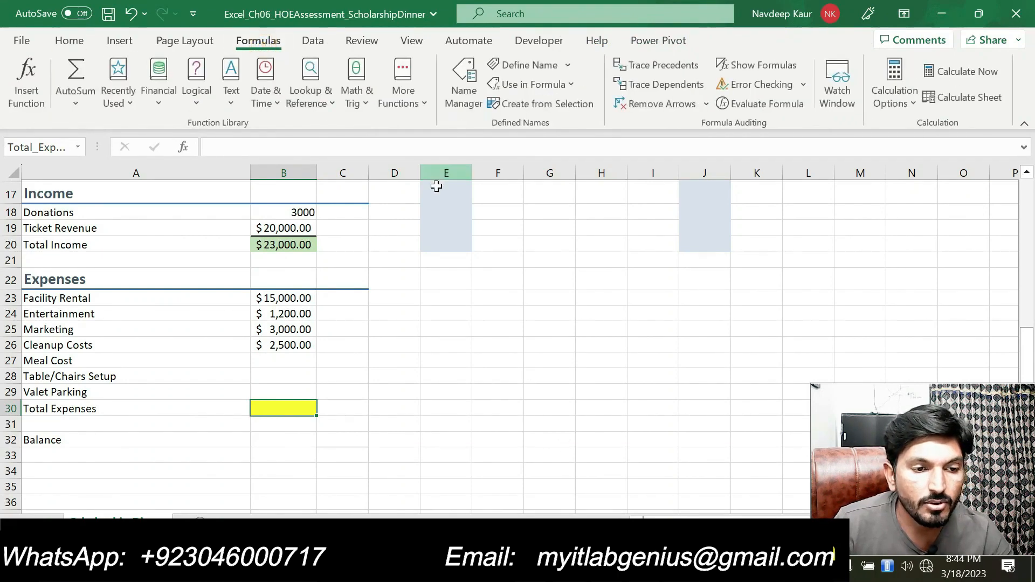
click(477, 109)
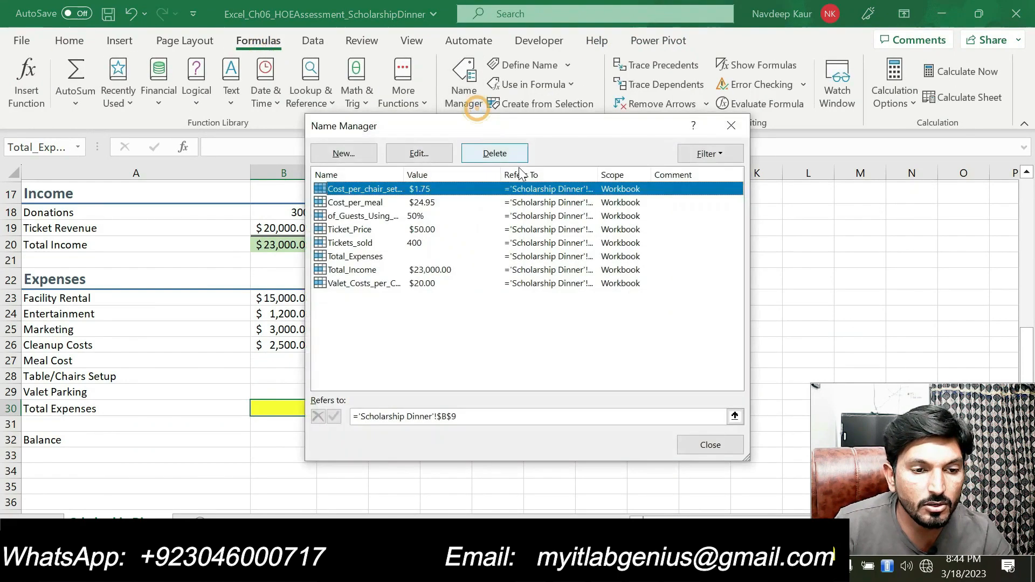
drag(485, 132, 602, 120)
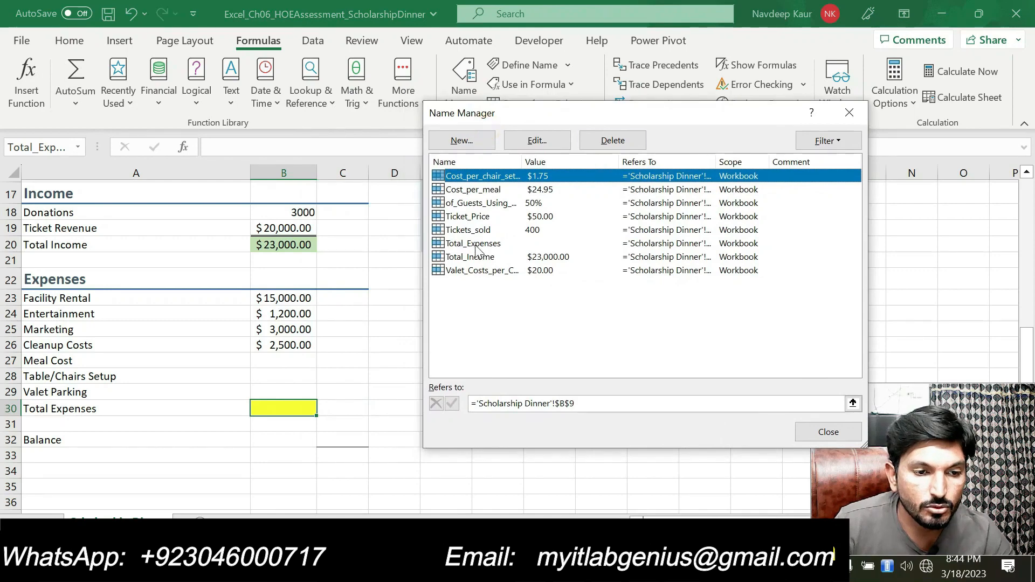
click(463, 202)
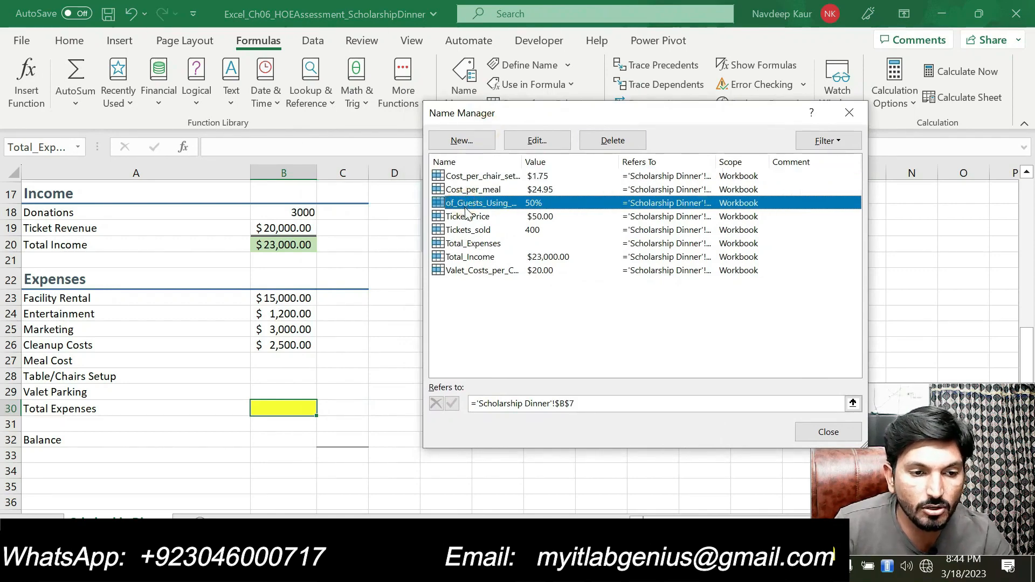
click(537, 140)
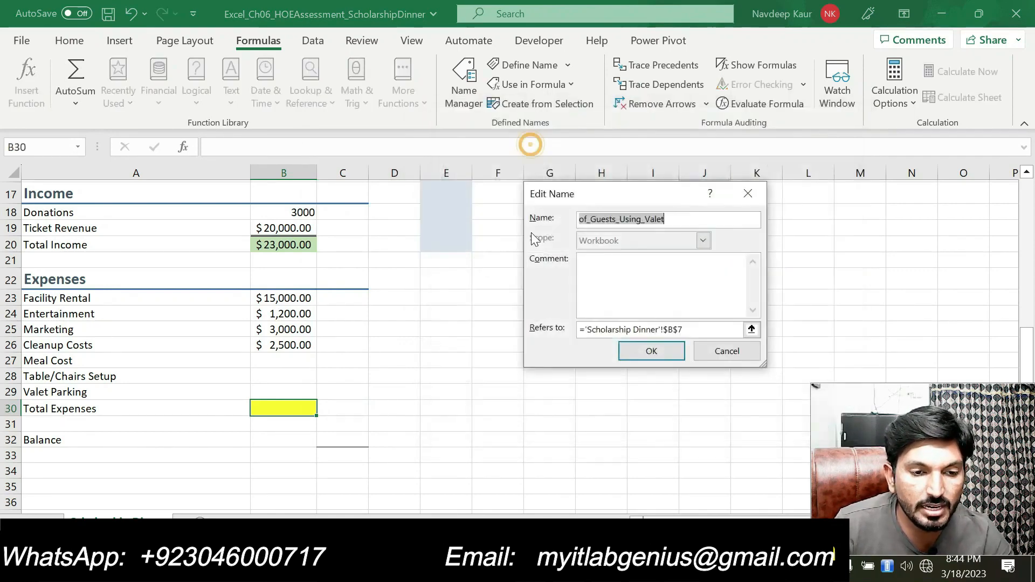
key(Home)
key(Delete)
key(Delete)
key(Delete)
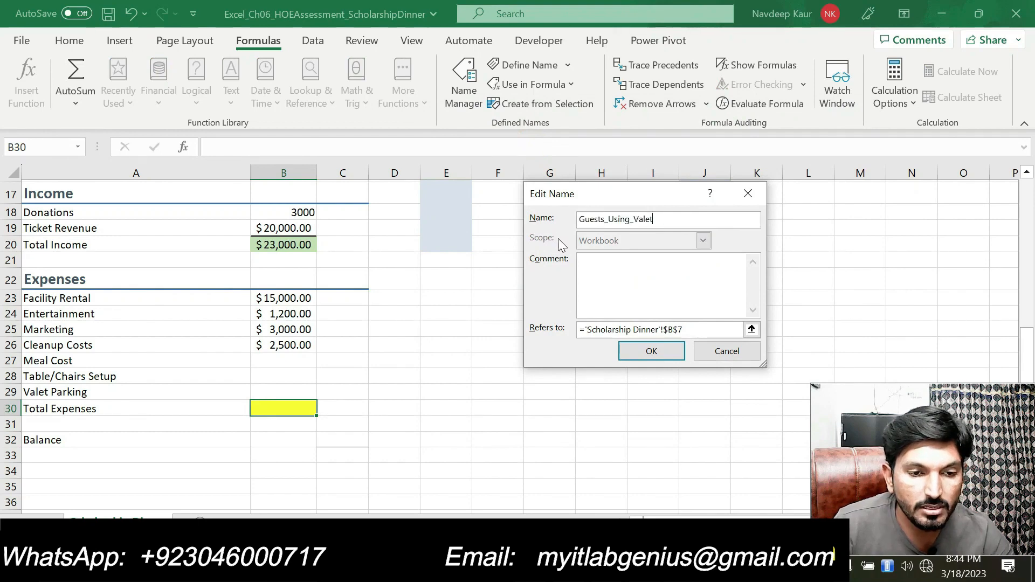
click(651, 351)
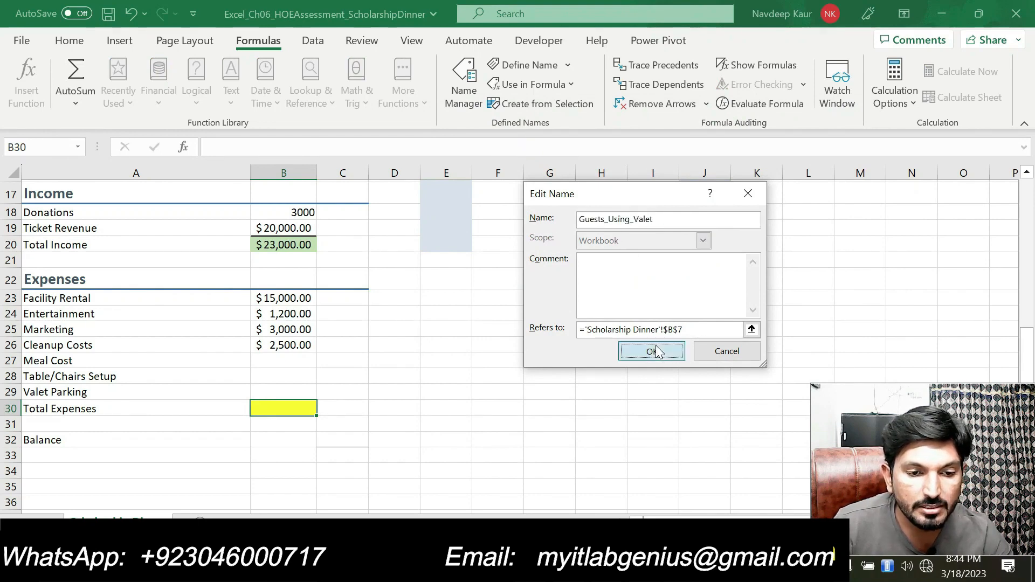
click(620, 568)
click(620, 568)
drag(646, 113, 408, 70)
click(582, 394)
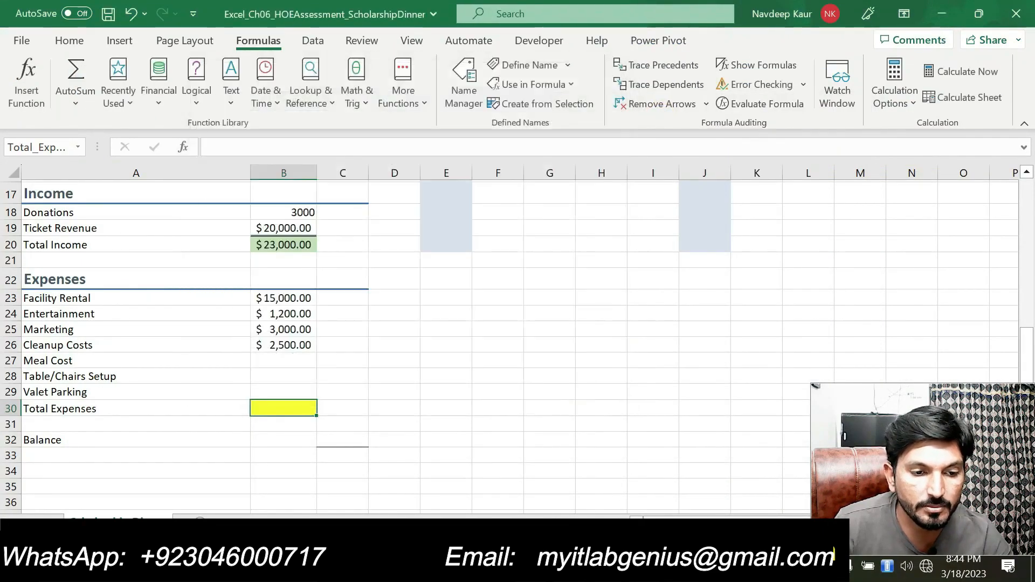
Step: Switch to the Word instructions, clear the highlight from step 3 and highlight the step 4 text in turquoise
click(620, 568)
drag(654, 225, 237, 221)
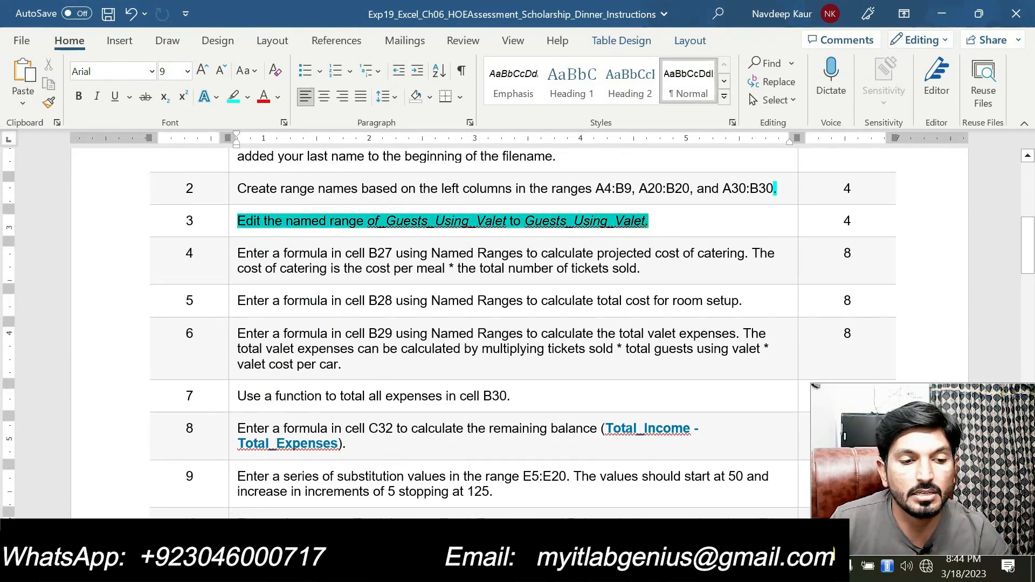
click(306, 192)
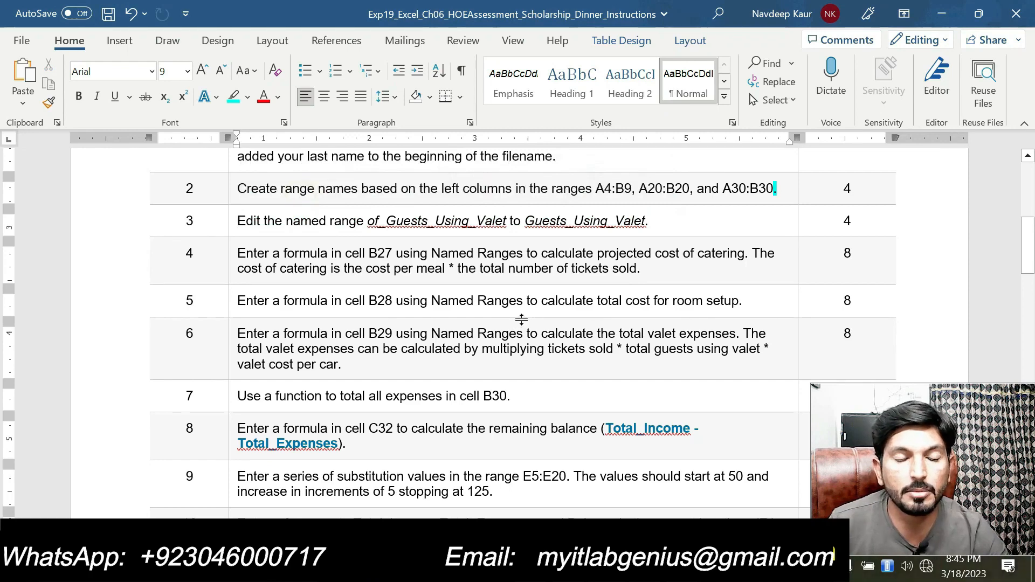
drag(241, 253, 640, 268)
click(666, 242)
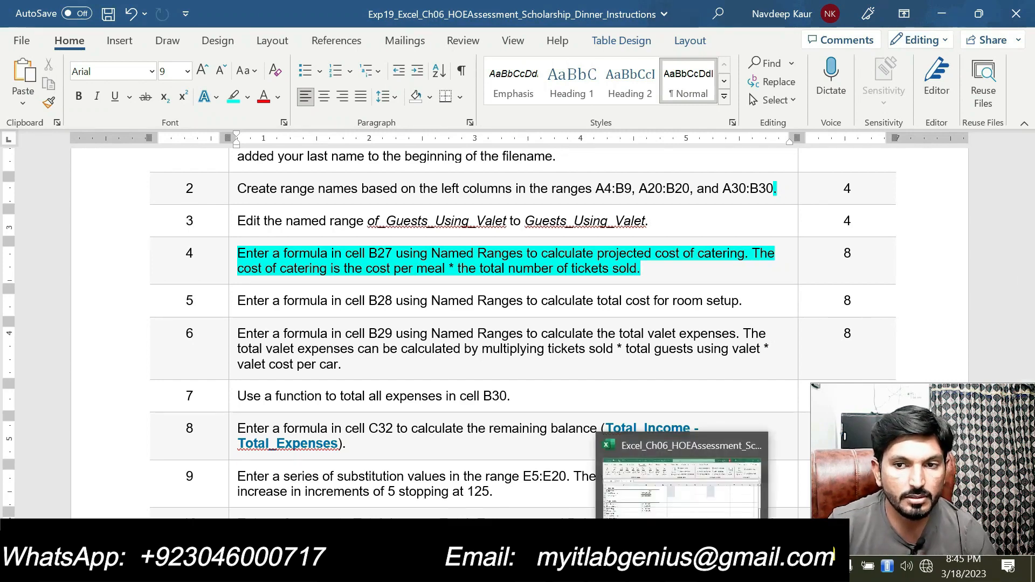
Step: Switch to the Excel workbook and start the Meal Cost formula in B27 with =Cost_per_meal*, using the named cost per meal cell
click(673, 469)
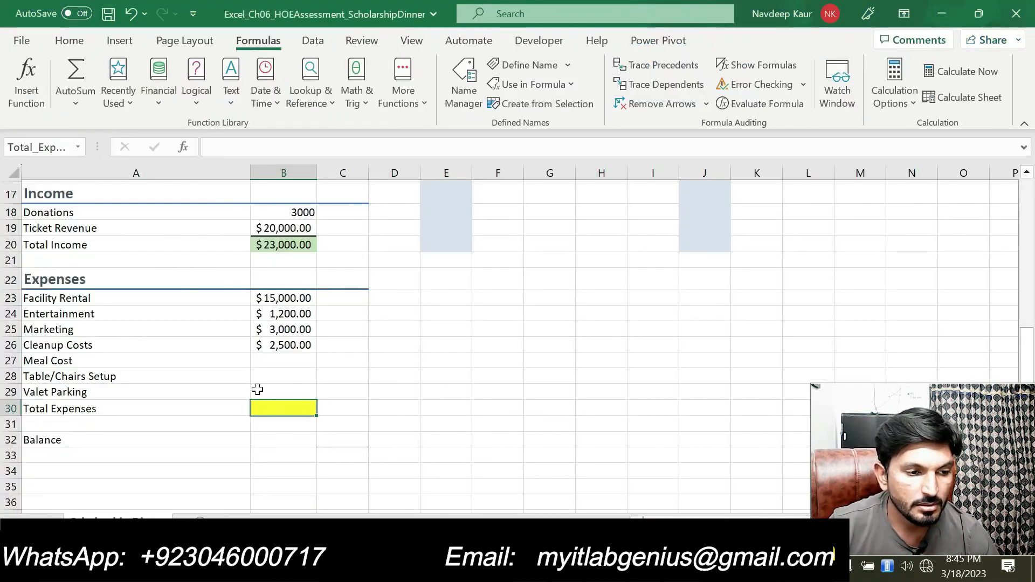
click(267, 363)
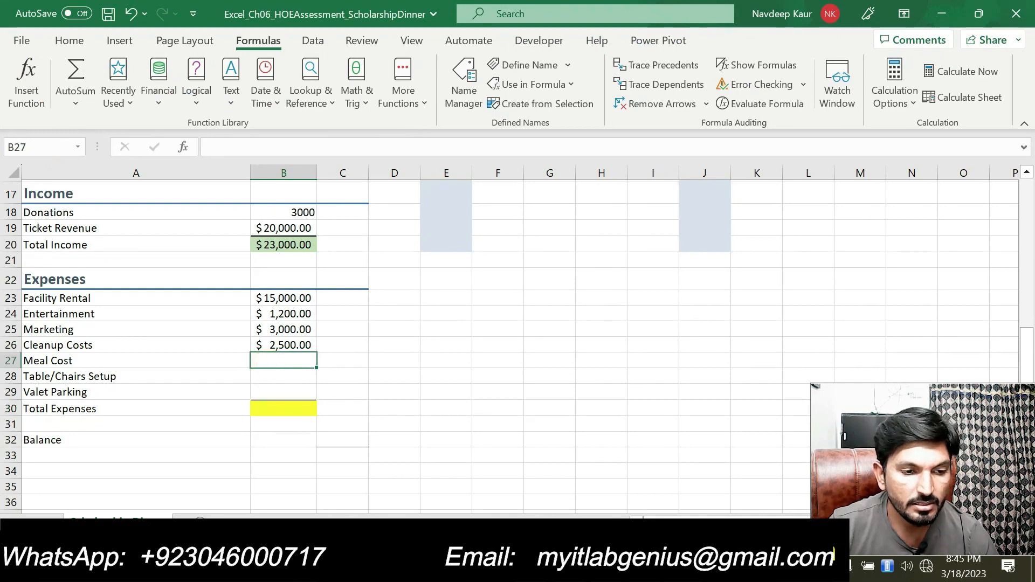
text(=)
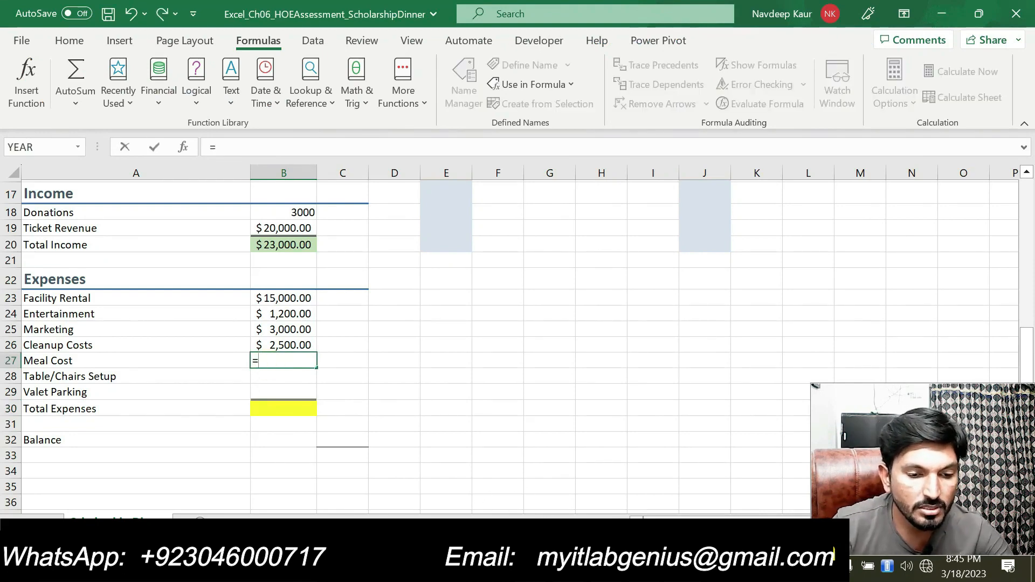
key(alt+Tab)
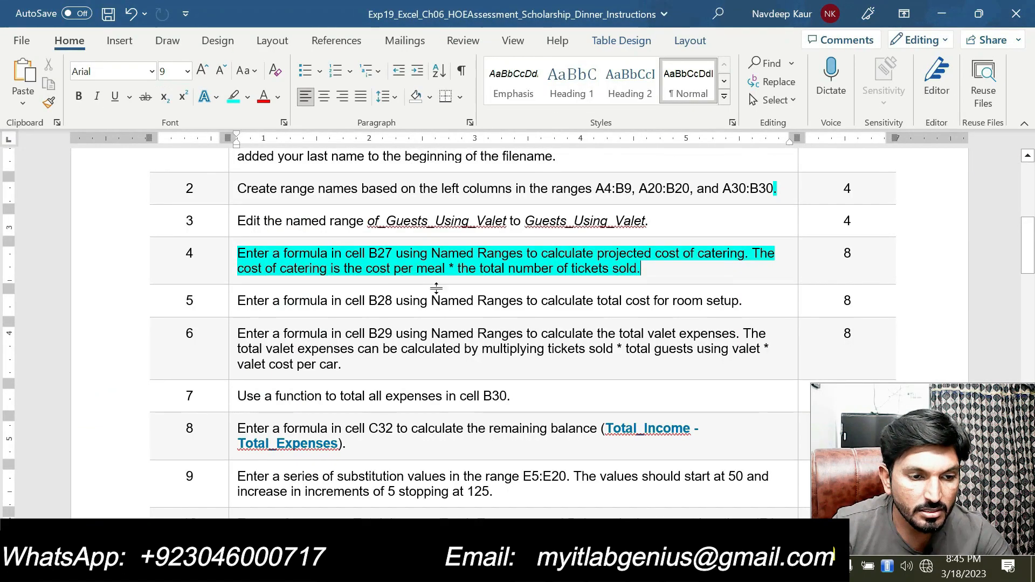
key(alt+Tab)
scroll(152, 269, up, 5)
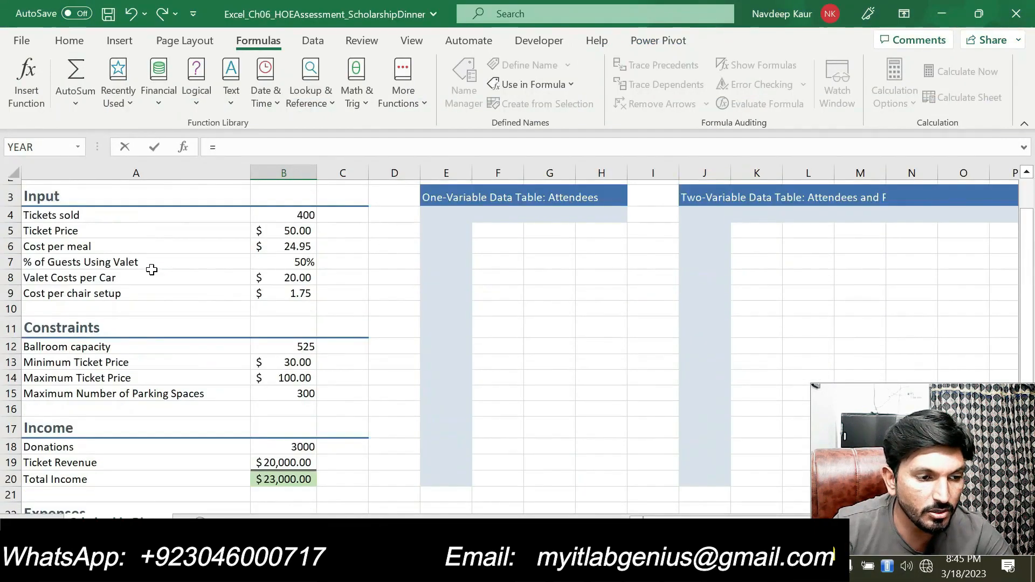
click(291, 246)
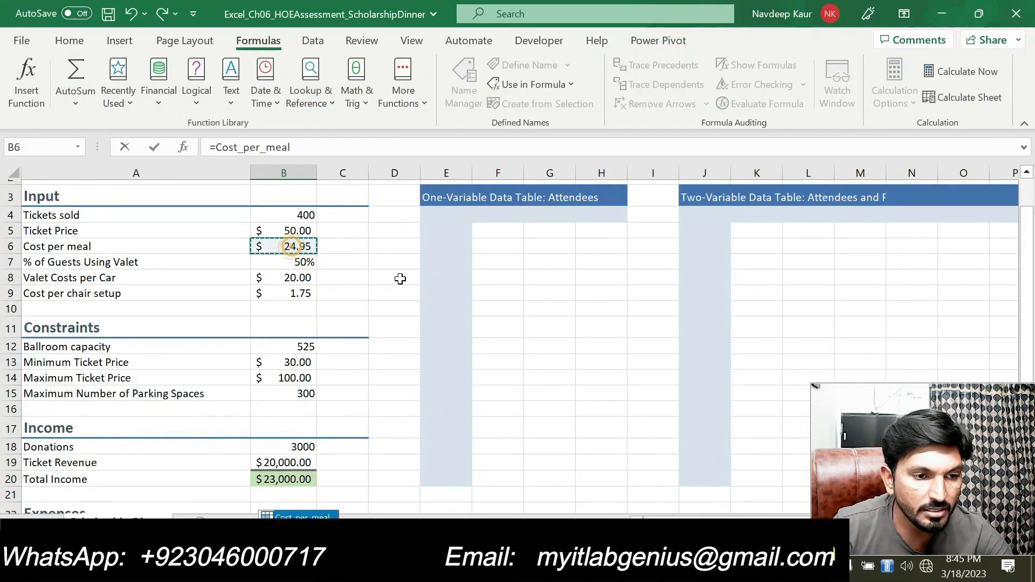
click(339, 150)
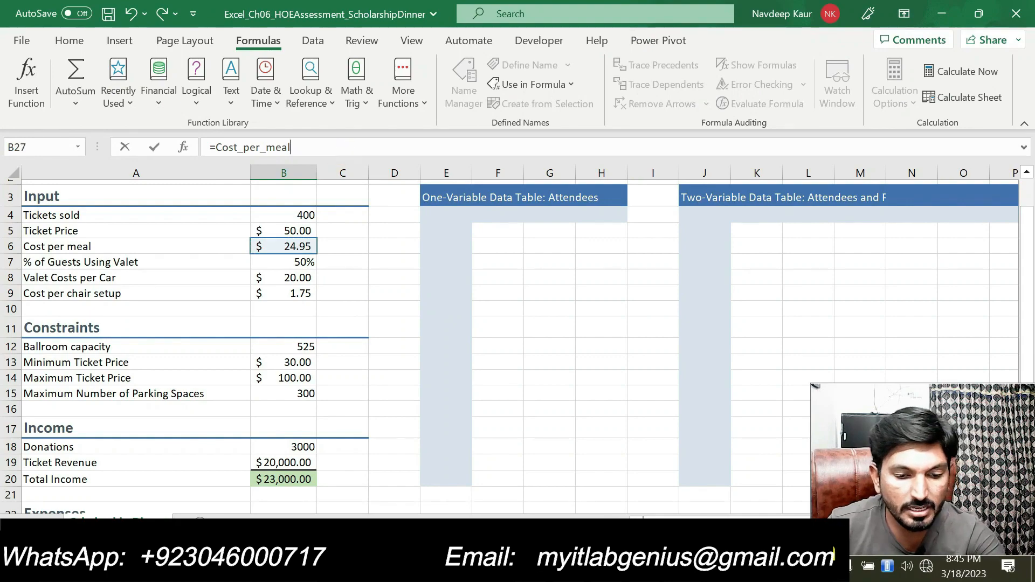
text(*)
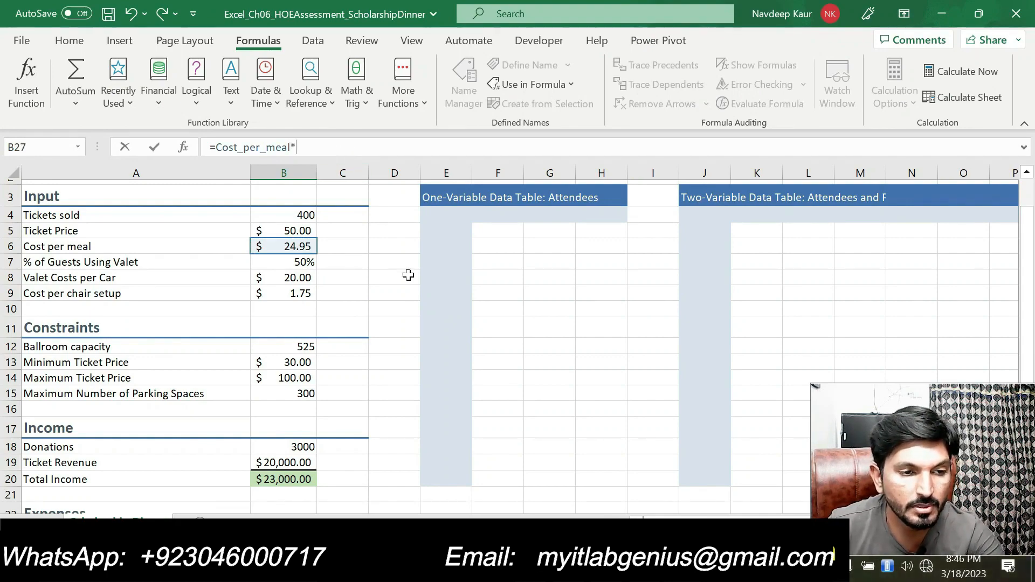
Step: Complete the B27 formula as =Cost_per_meal*Tickets_sold, following the step 4 instruction, and check the entered formula
scroll(404, 268, down, 3)
key(alt+Tab)
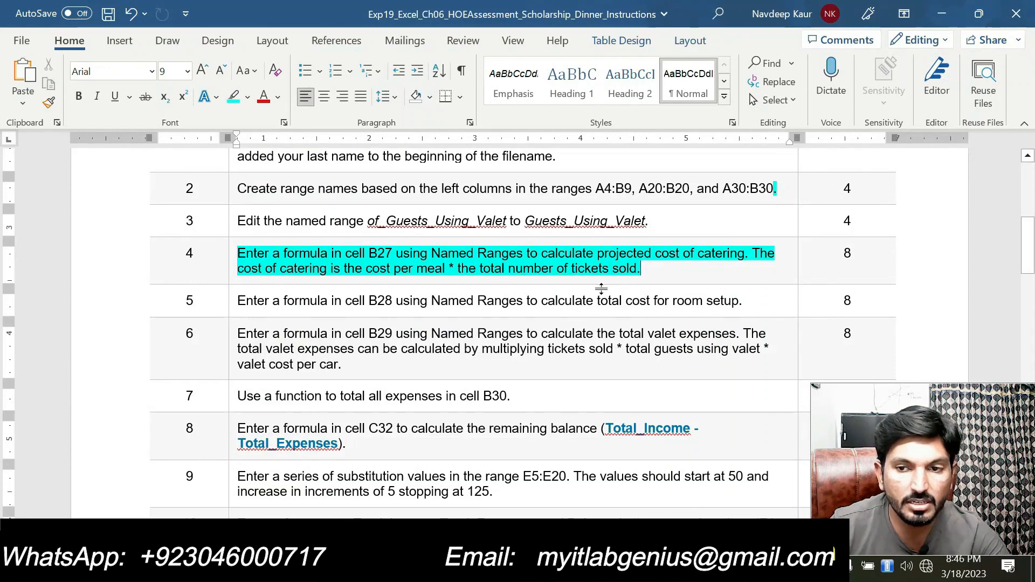
key(alt+Tab)
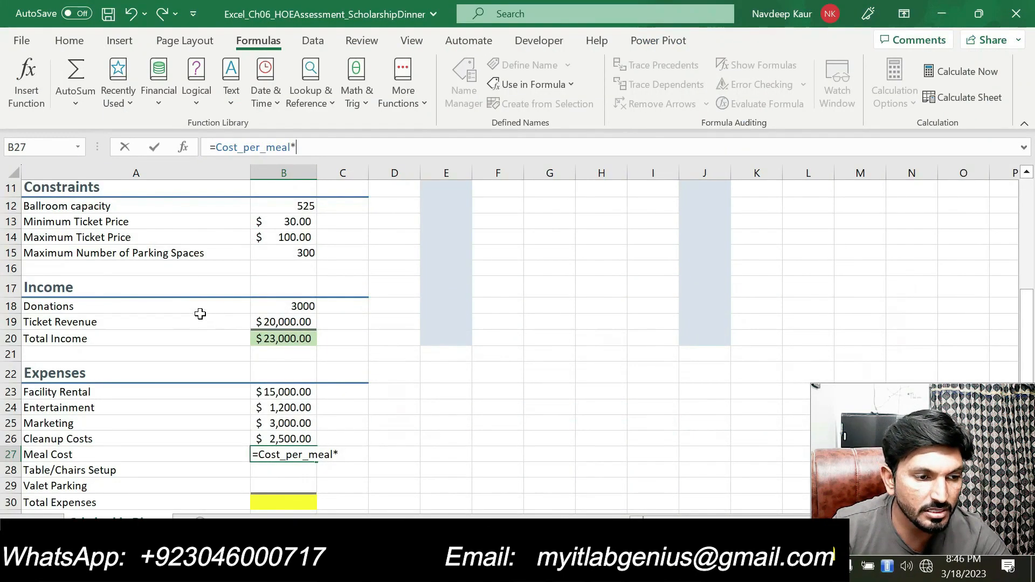
scroll(200, 313, up, 1)
scroll(200, 314, up, 2)
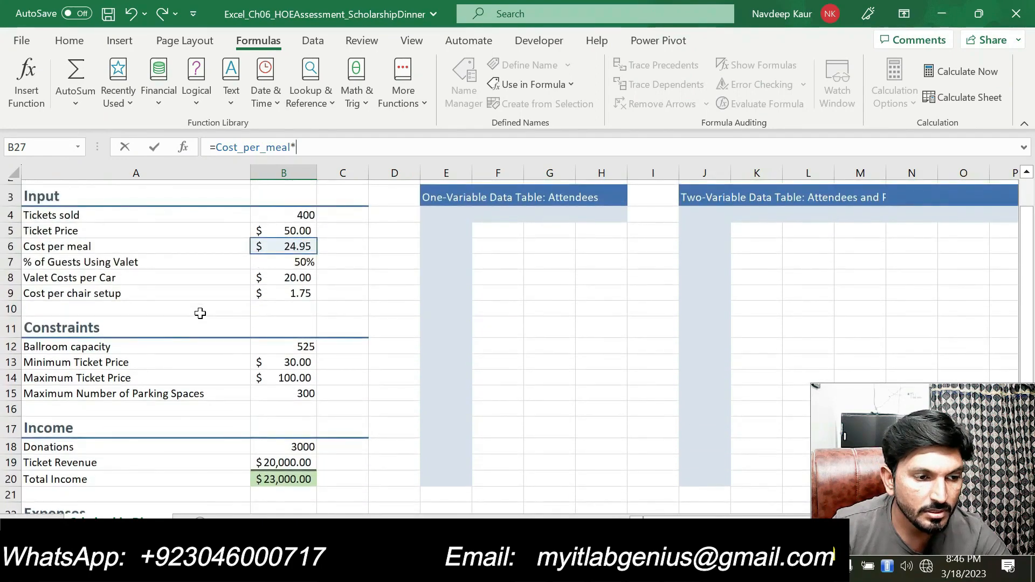
click(298, 212)
key(Return)
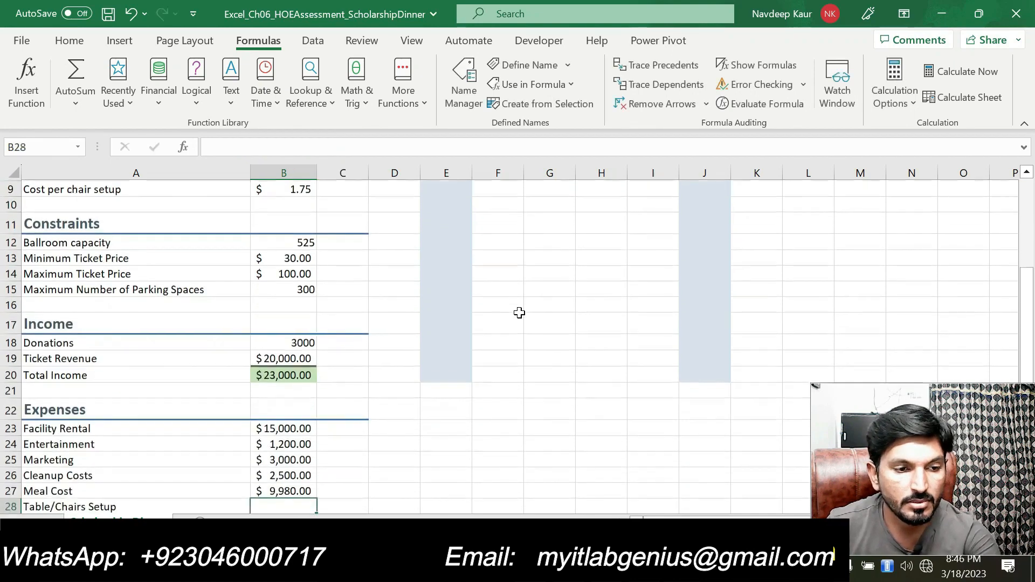
scroll(430, 363, down, 1)
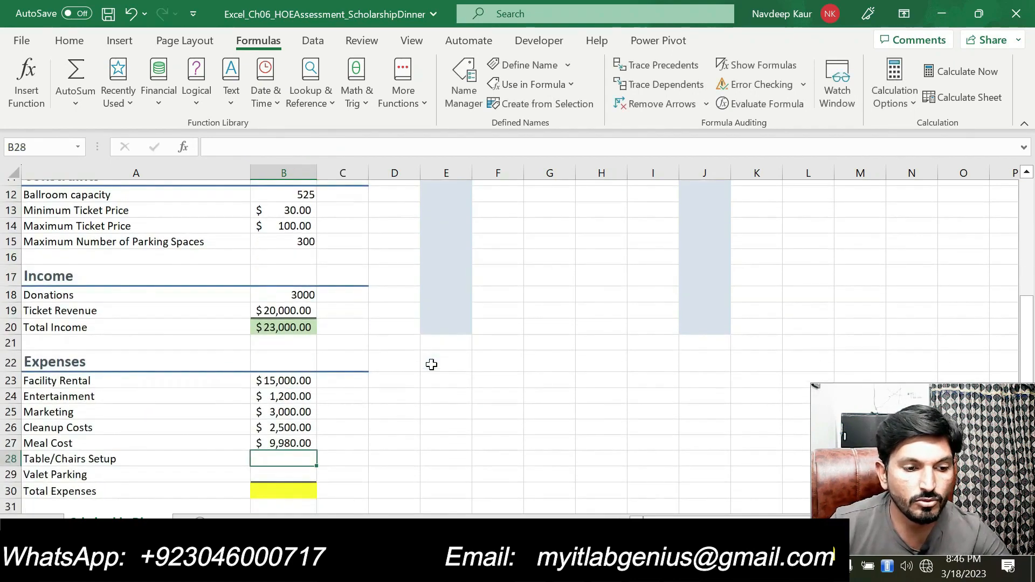
click(290, 443)
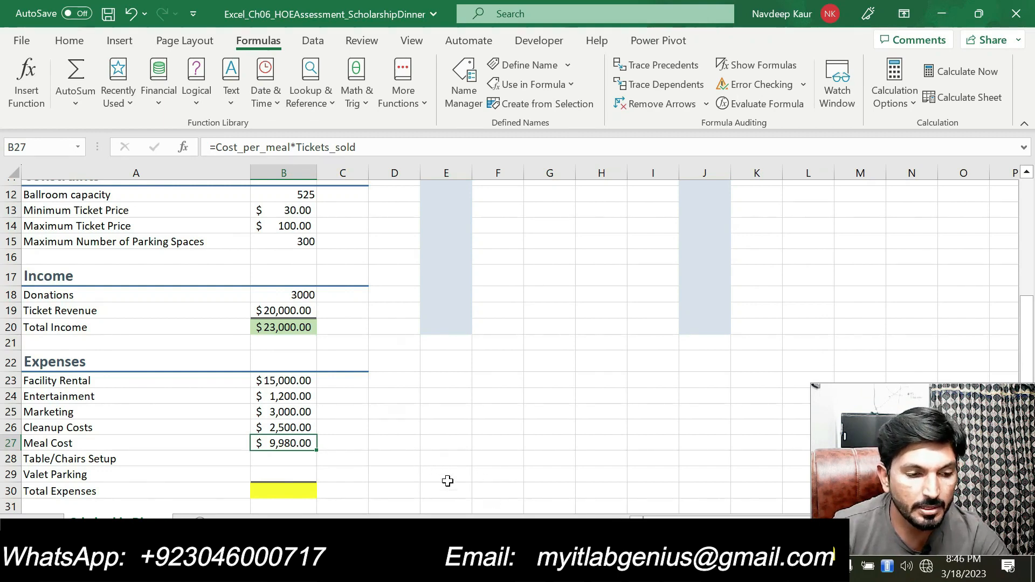
Step: Switch to the Word instructions, clear the highlight from step 4 and highlight the step 5 text in turquoise
key(alt+Tab)
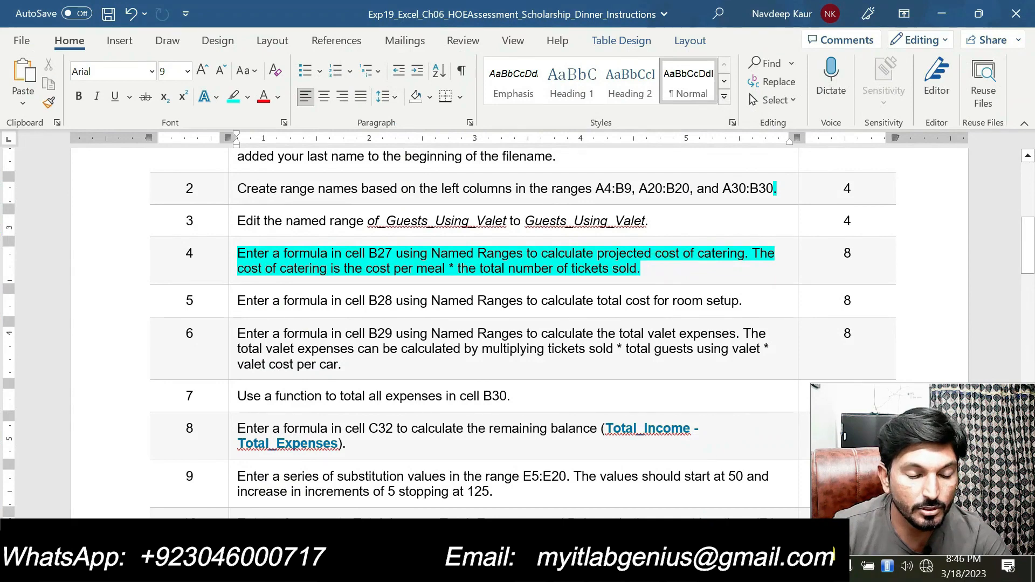
key(ctrl+z)
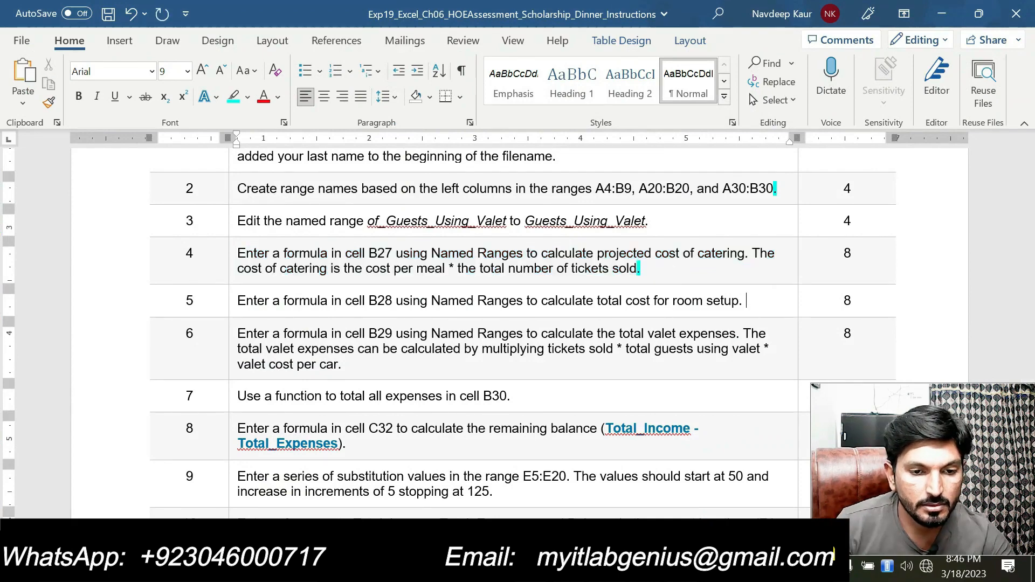
drag(746, 301, 233, 302)
click(336, 257)
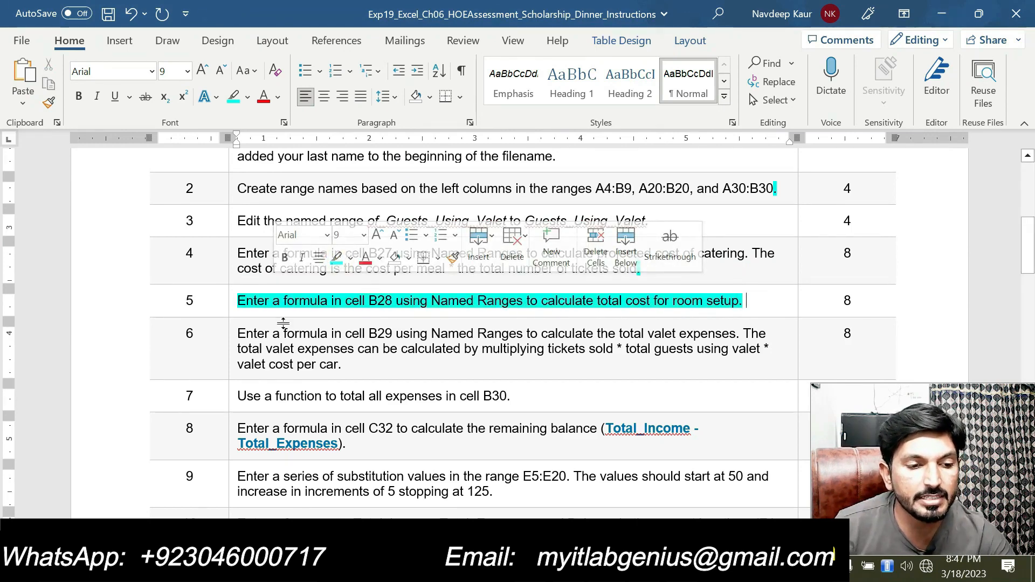
click(310, 300)
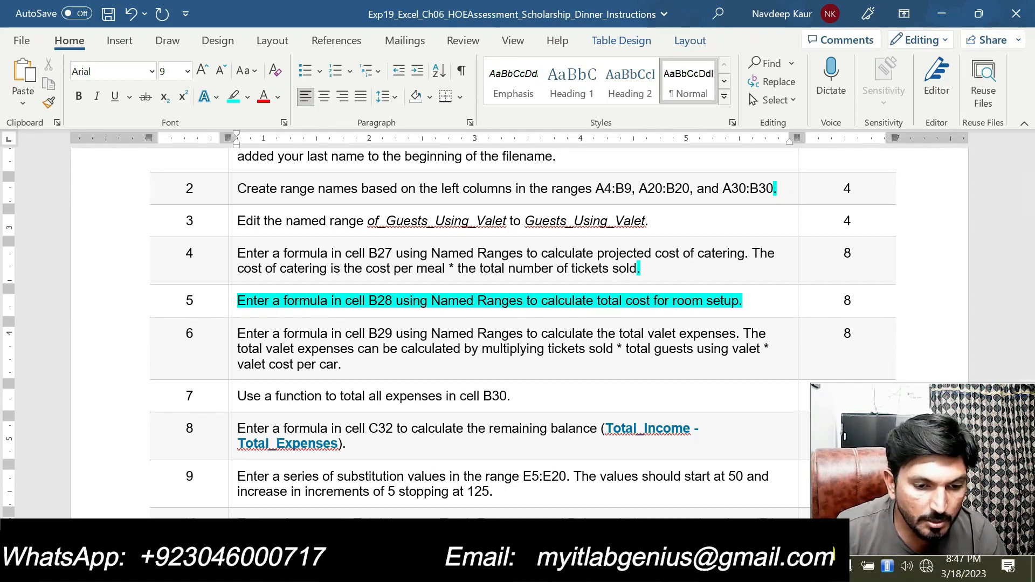
Step: Switch to the Excel workbook and enter =Tickets_sold*Cost_per_chair_setup in B28 for the table and chair setup cost
key(alt+Tab)
scroll(234, 439, down, 1)
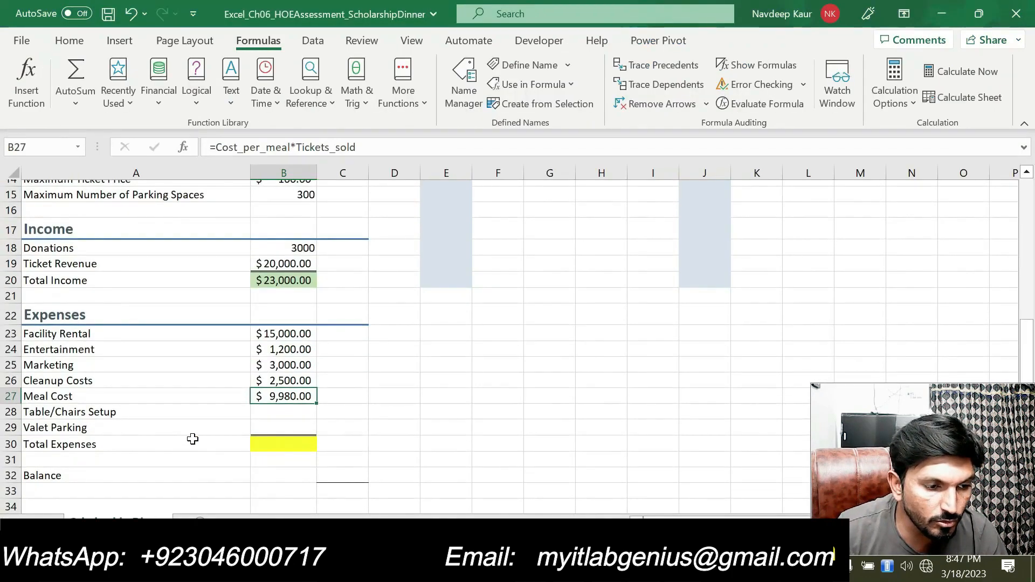
click(282, 421)
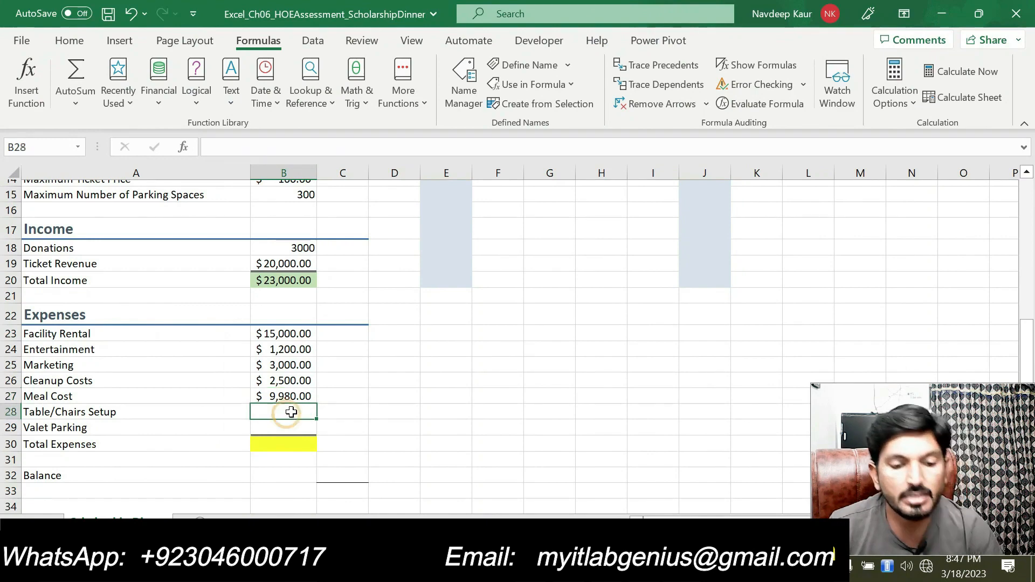
text(=)
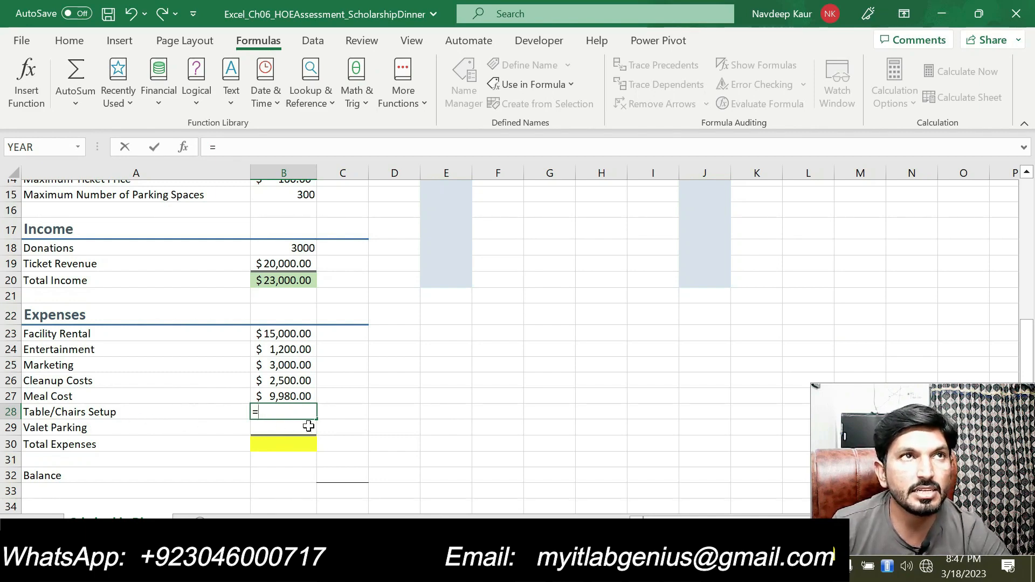
scroll(298, 427, up, 2)
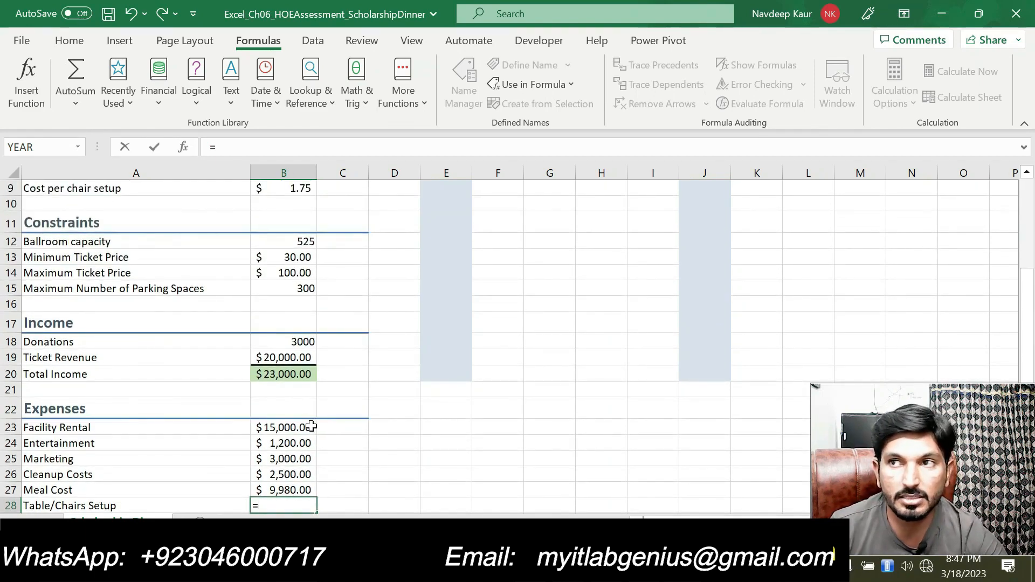
scroll(312, 427, up, 3)
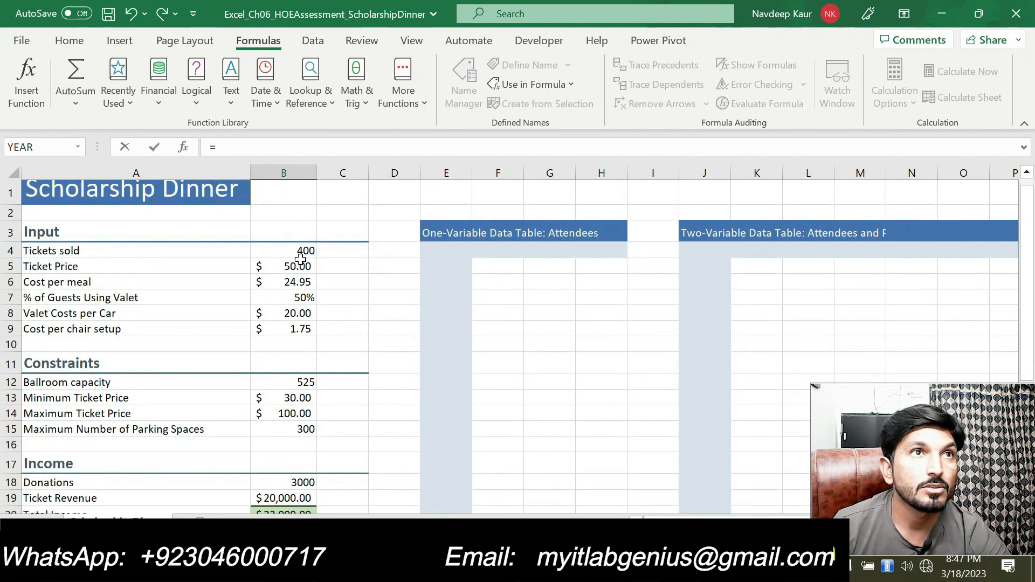
click(306, 249)
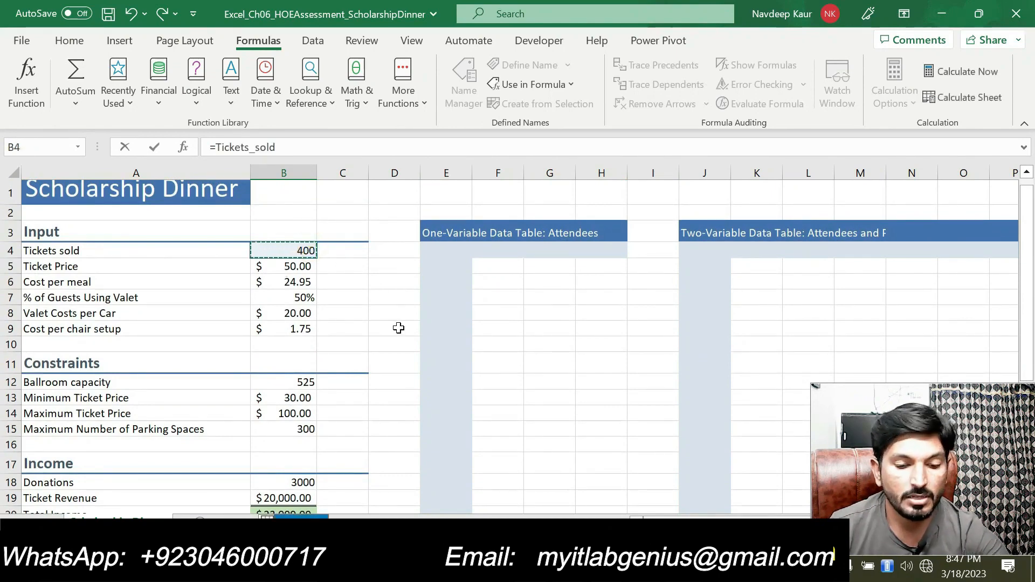
text(*)
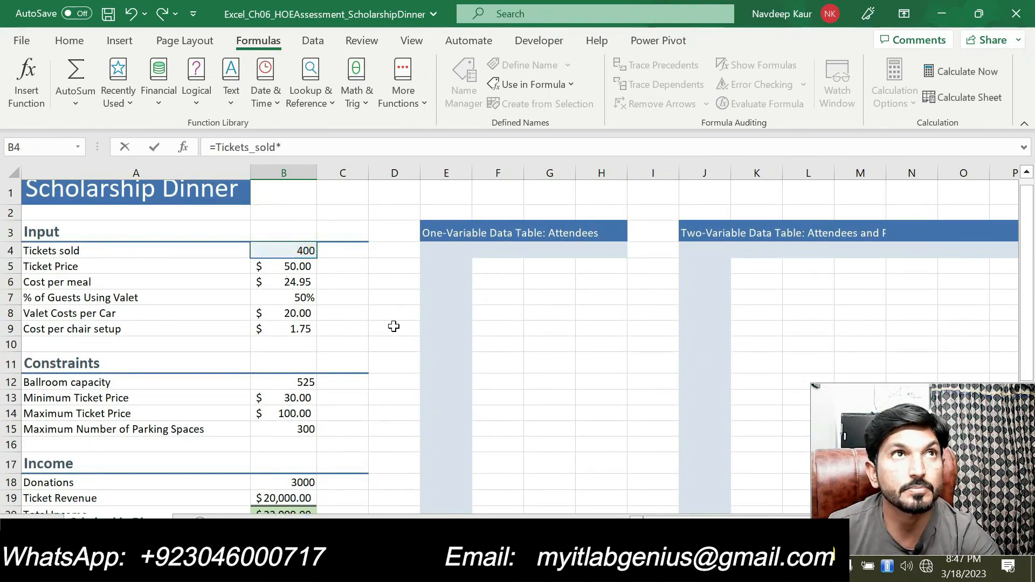
scroll(385, 328, down, 2)
scroll(349, 323, up, 1)
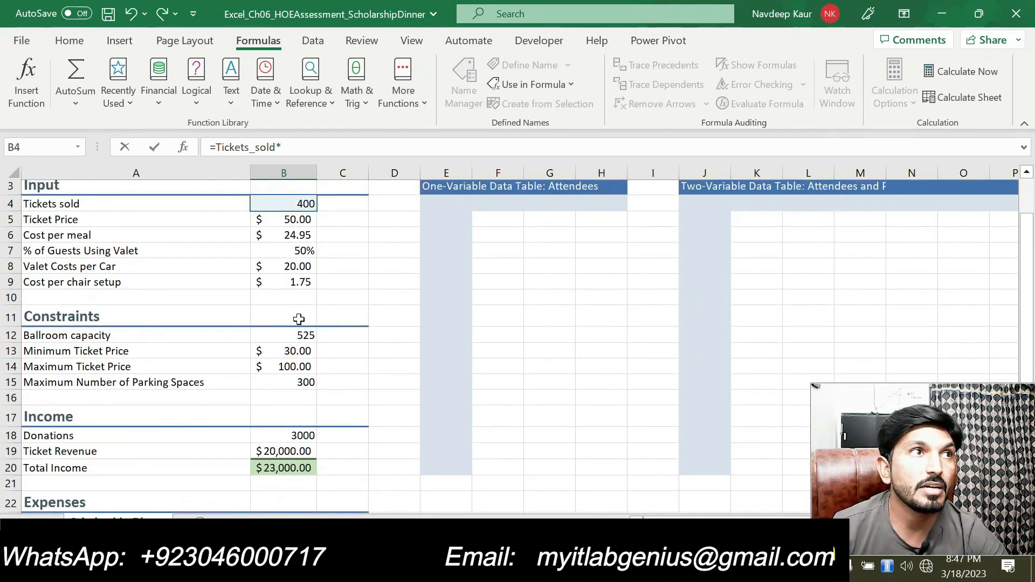
click(280, 287)
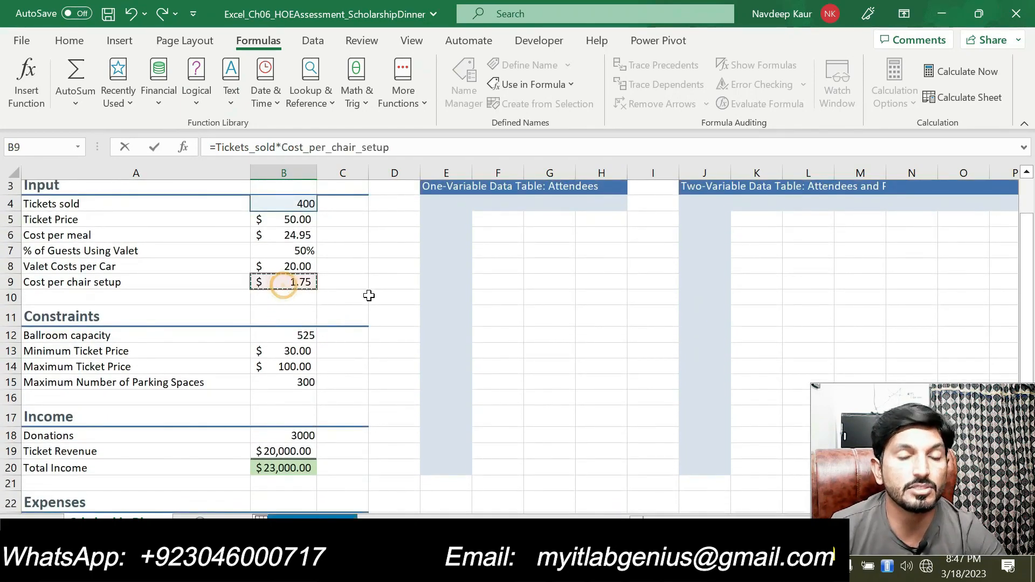
key(Return)
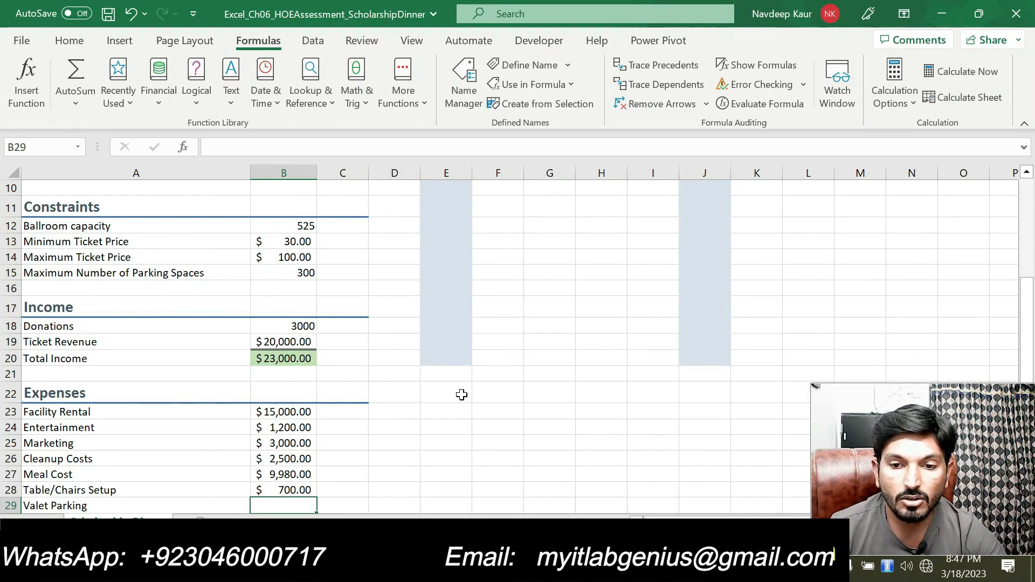
scroll(432, 381, down, 2)
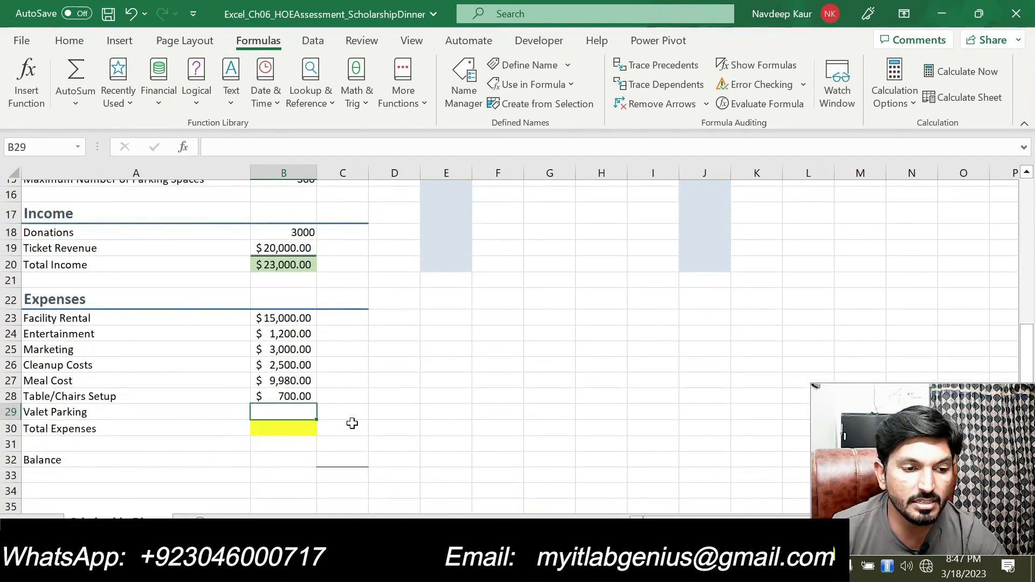
scroll(354, 422, up, 1)
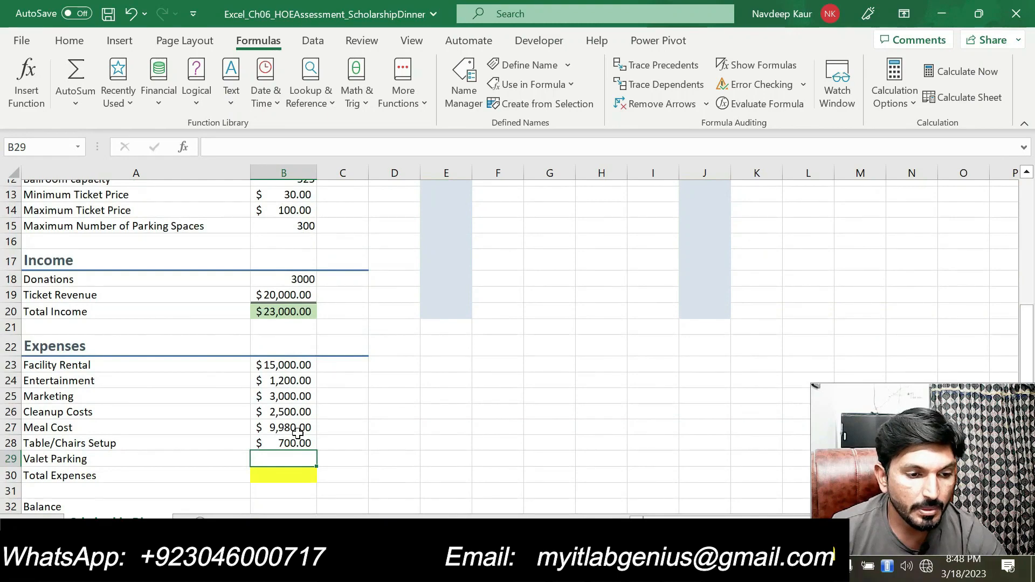
scroll(299, 433, down, 1)
scroll(303, 436, down, 1)
Step: Switch to the Word instructions, clear the highlight from step 5 and highlight the step 6 valet expenses text in turquoise
key(alt+Tab)
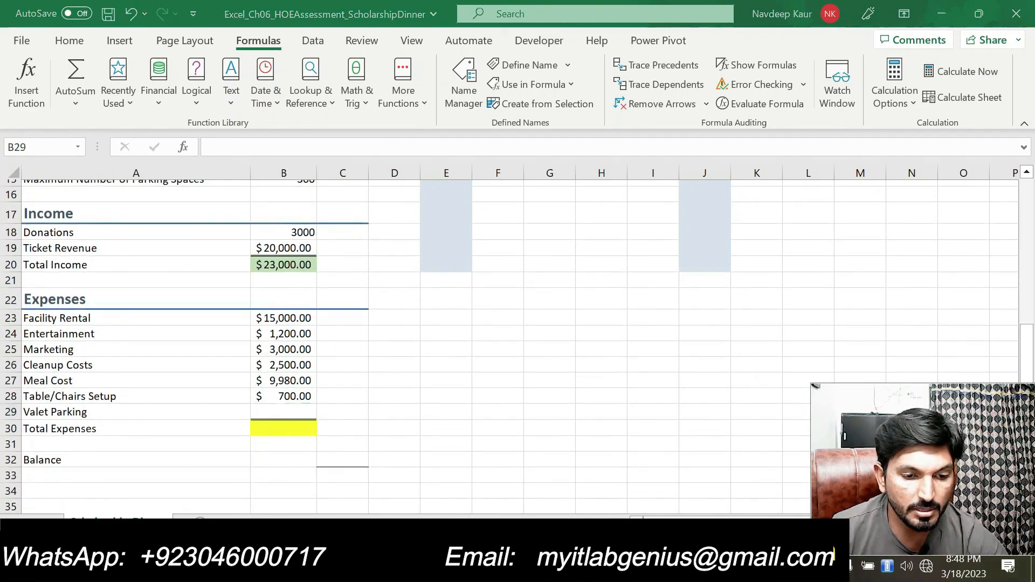
drag(762, 296, 237, 300)
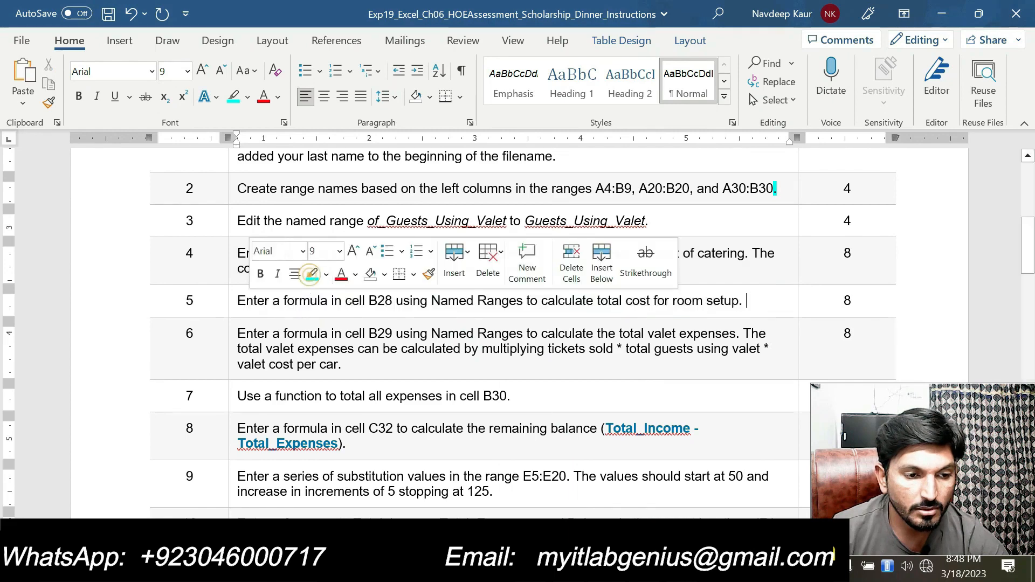
drag(351, 366, 238, 335)
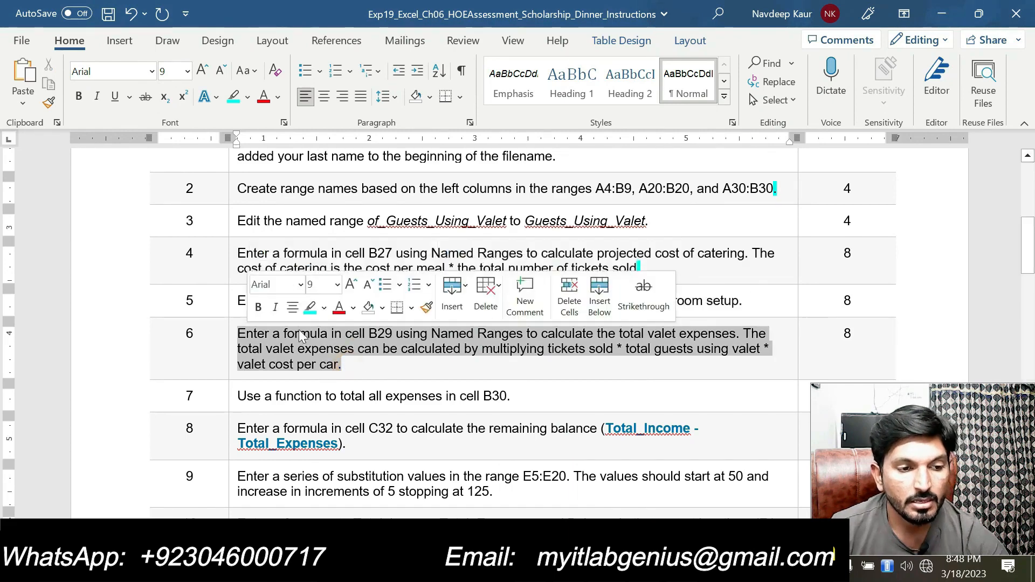
click(309, 305)
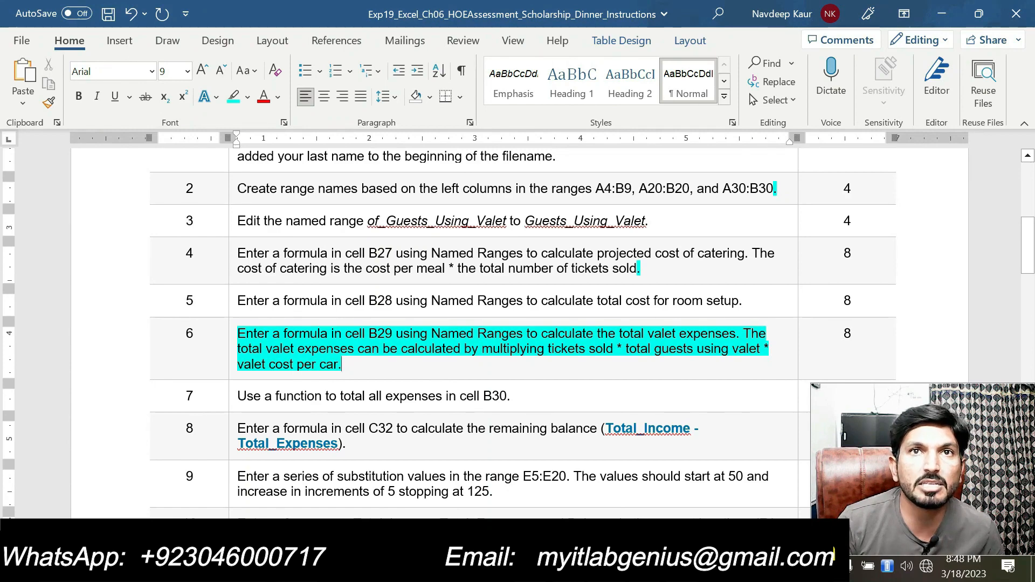
drag(769, 349, 589, 349)
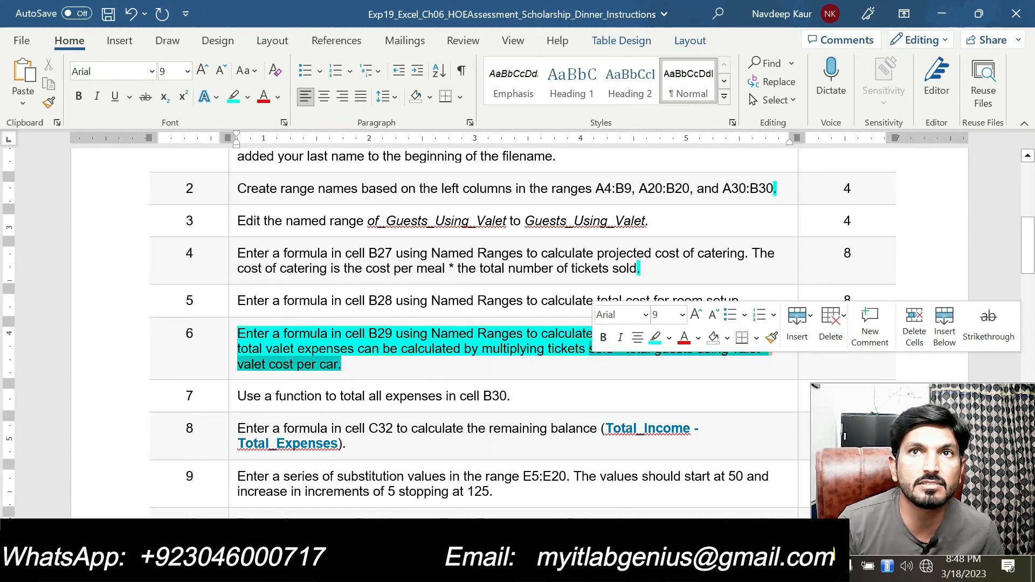
Step: Highlight the part of the step 6 instruction from "sold" through "valet cost per car." in bright green
click(668, 339)
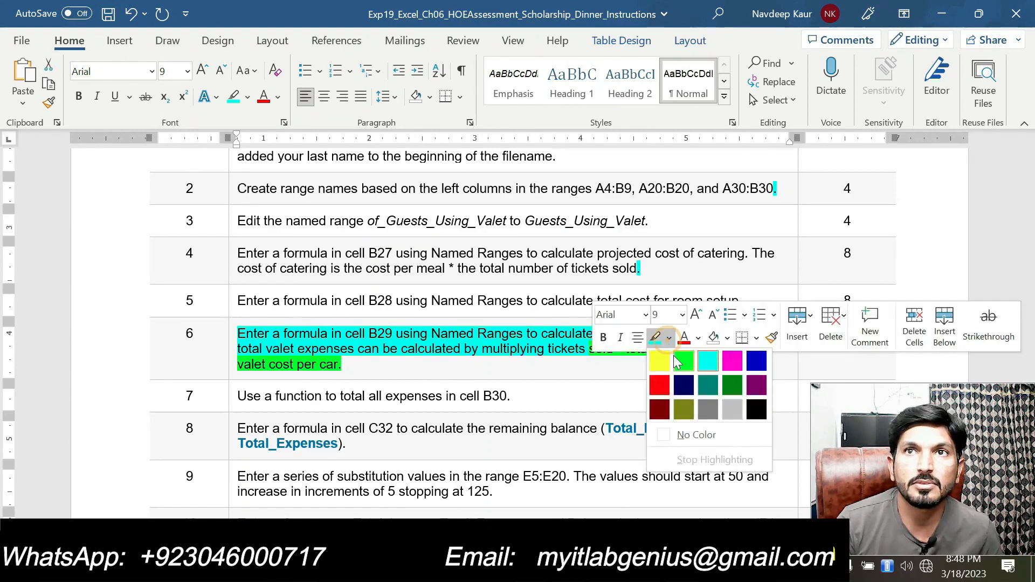
click(681, 355)
click(487, 373)
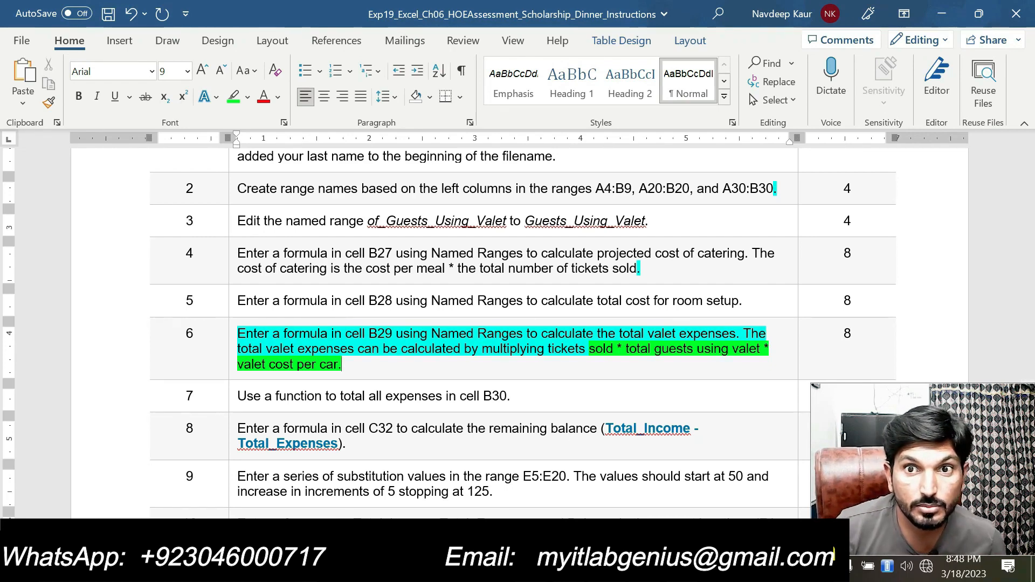
Step: Switch to the Excel workbook and begin the B29 valet parking formula with =Tickets_sold*, following the step 6 instruction
key(alt+Tab)
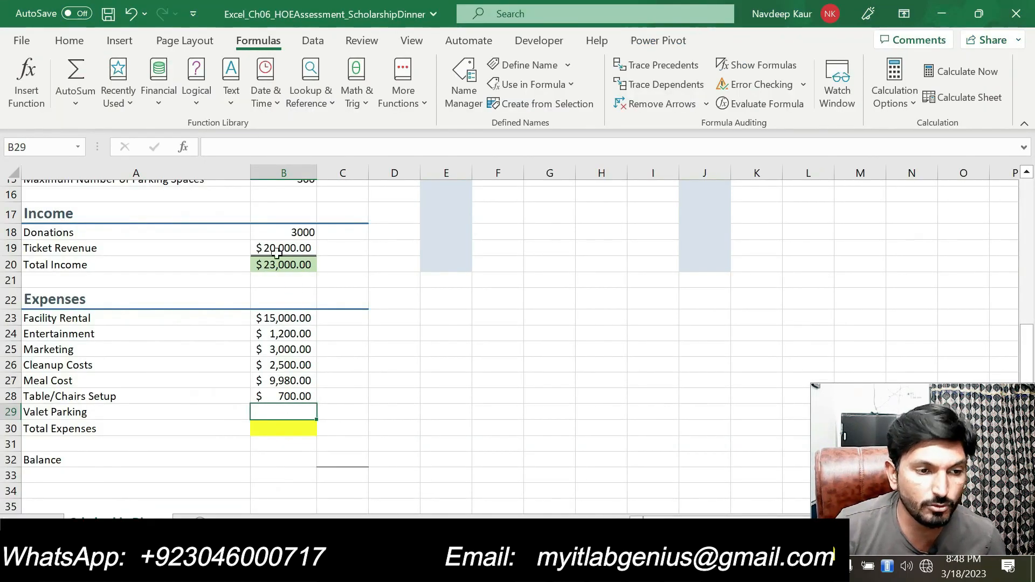
text(=)
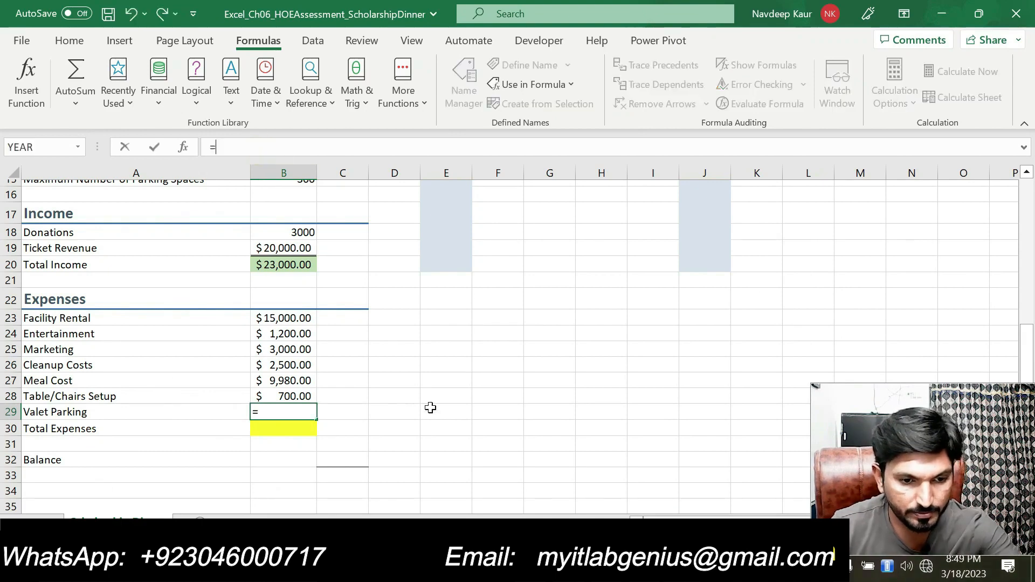
key(alt+Tab)
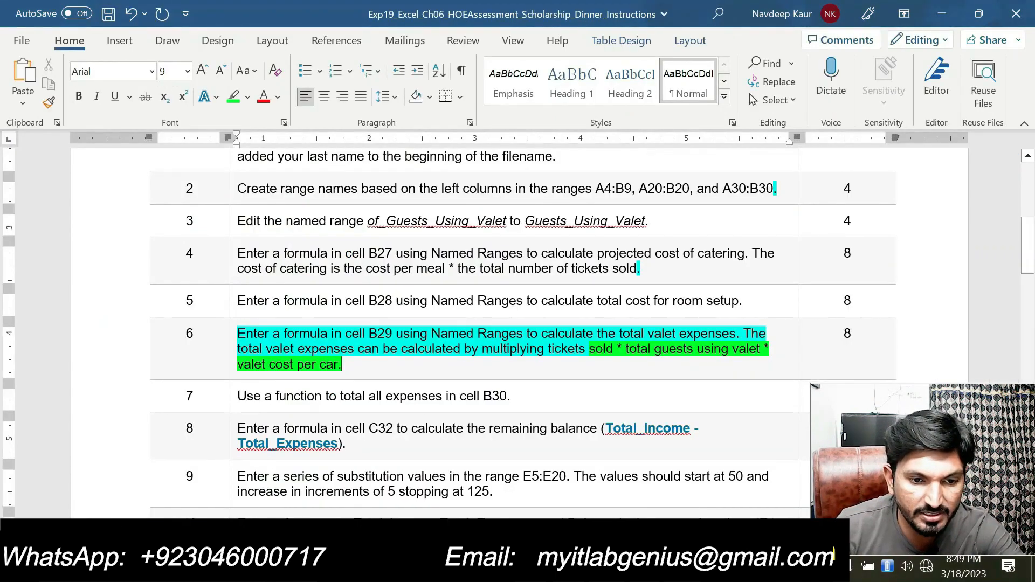
key(alt+Tab)
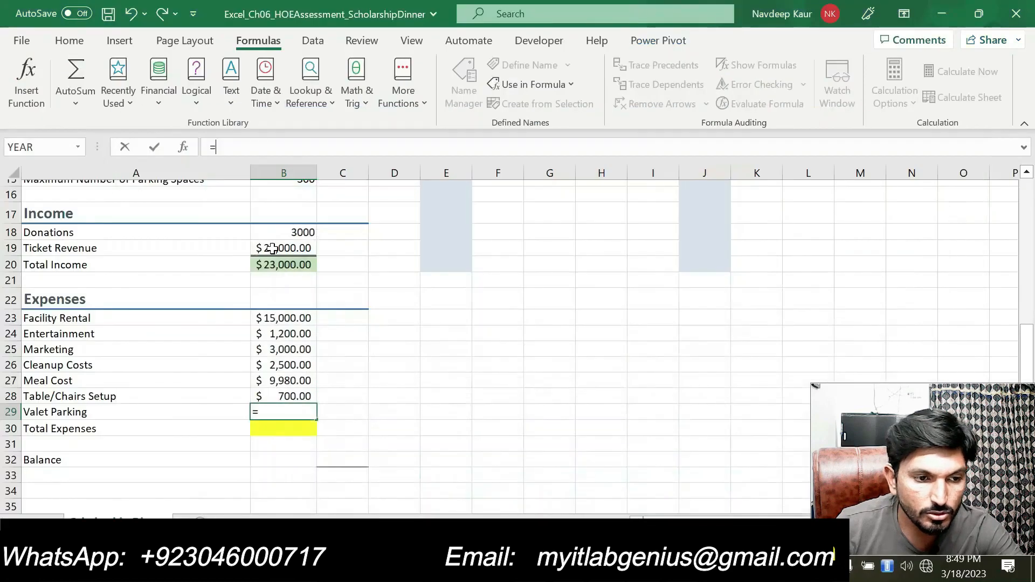
scroll(294, 229, up, 4)
scroll(294, 229, up, 1)
click(300, 262)
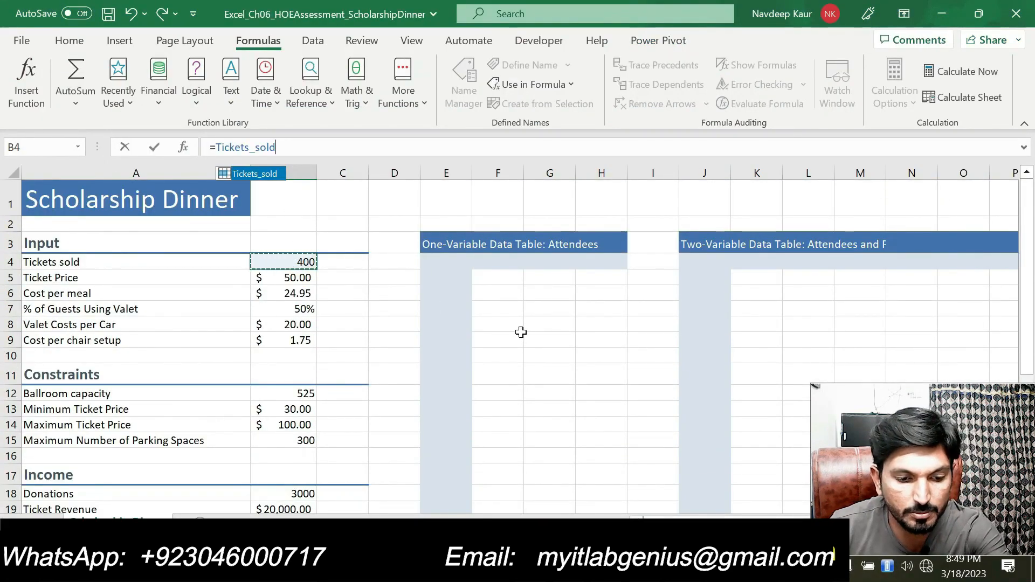
text(*)
scroll(502, 337, down, 3)
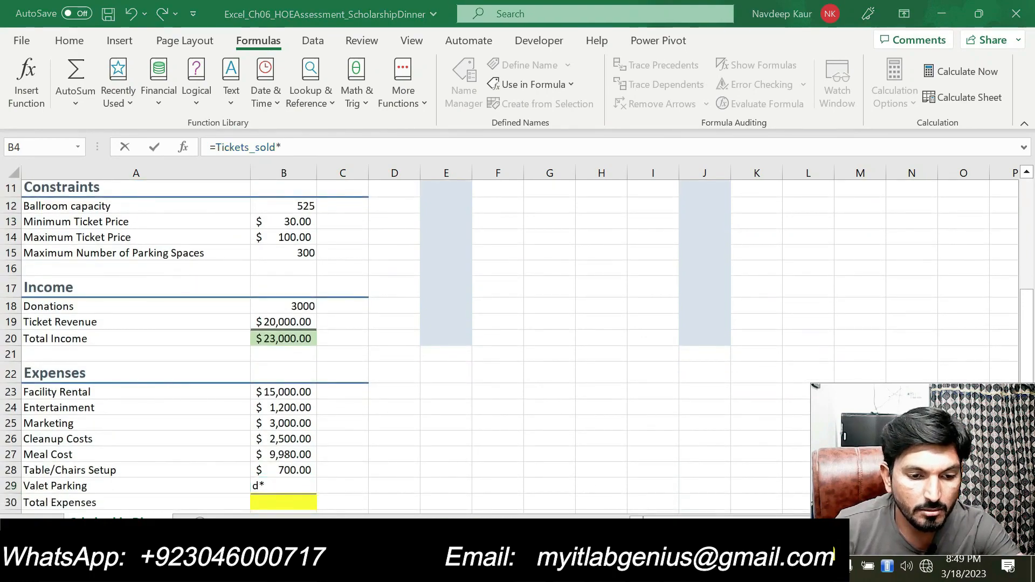
Step: Recheck the step 6 instruction in Word and extend the B29 formula in Excel with Guests_Using_Valet*
key(alt+Tab)
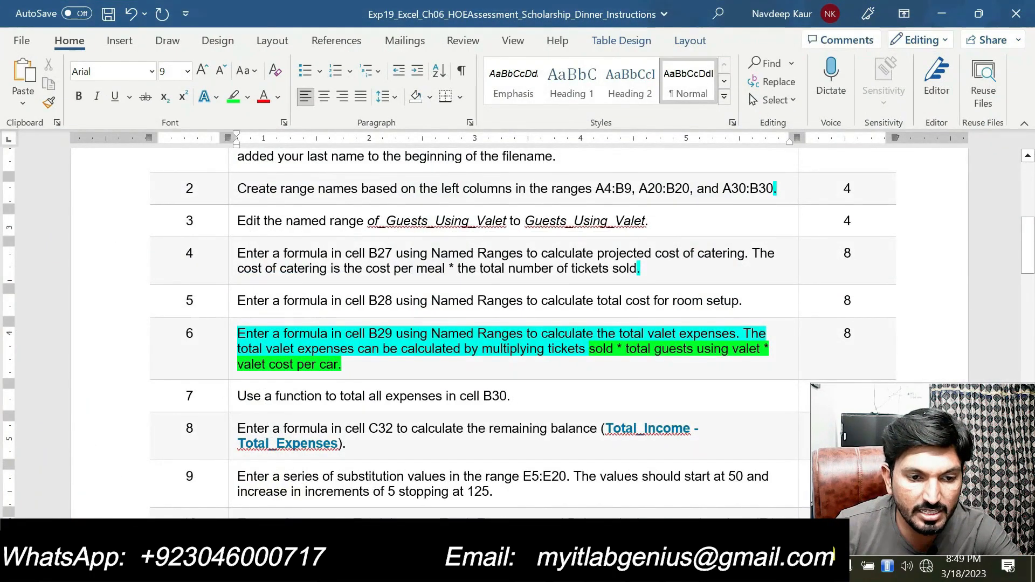
key(alt+Tab)
scroll(304, 324, up, 3)
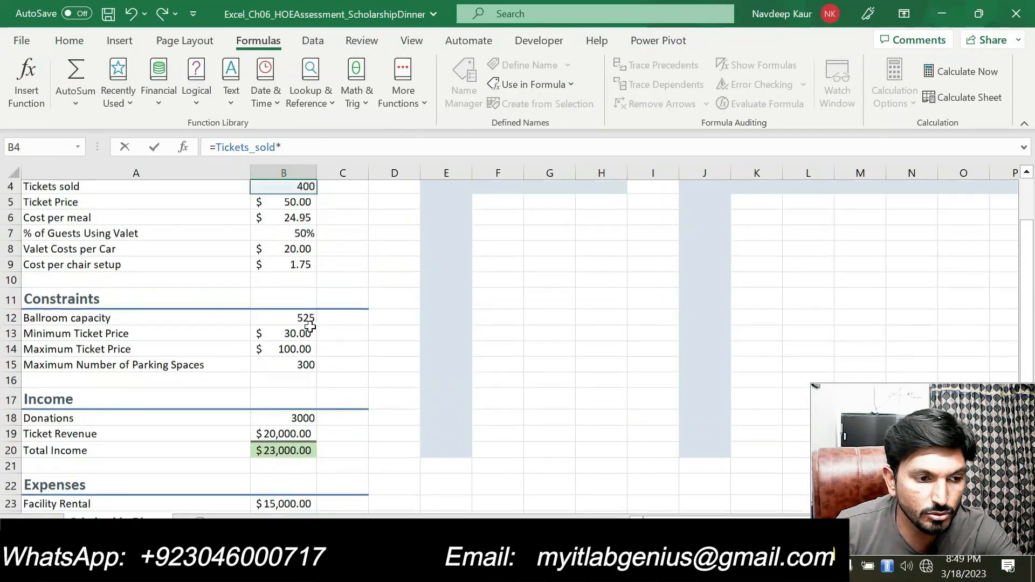
scroll(304, 324, up, 1)
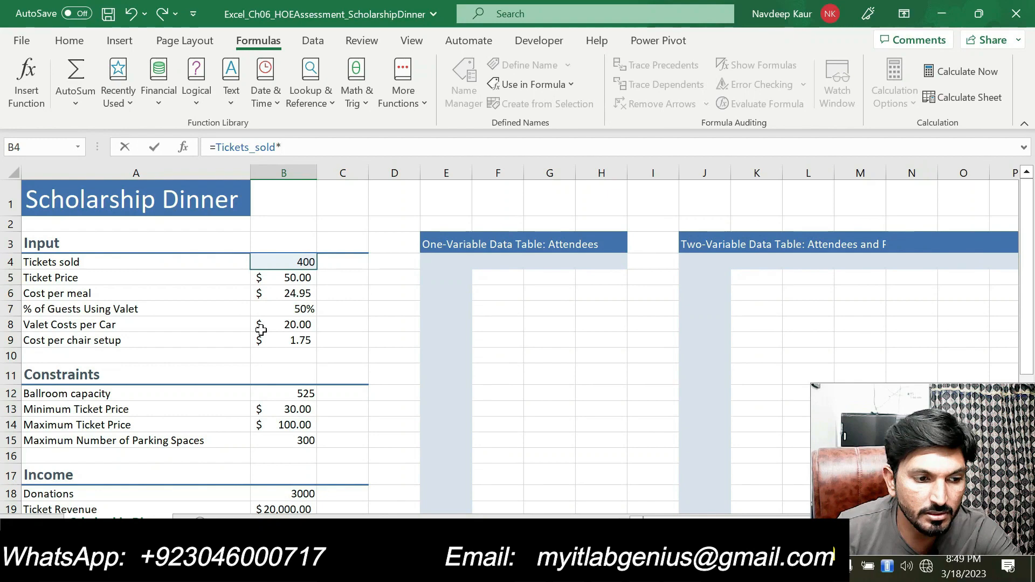
scroll(261, 330, down, 1)
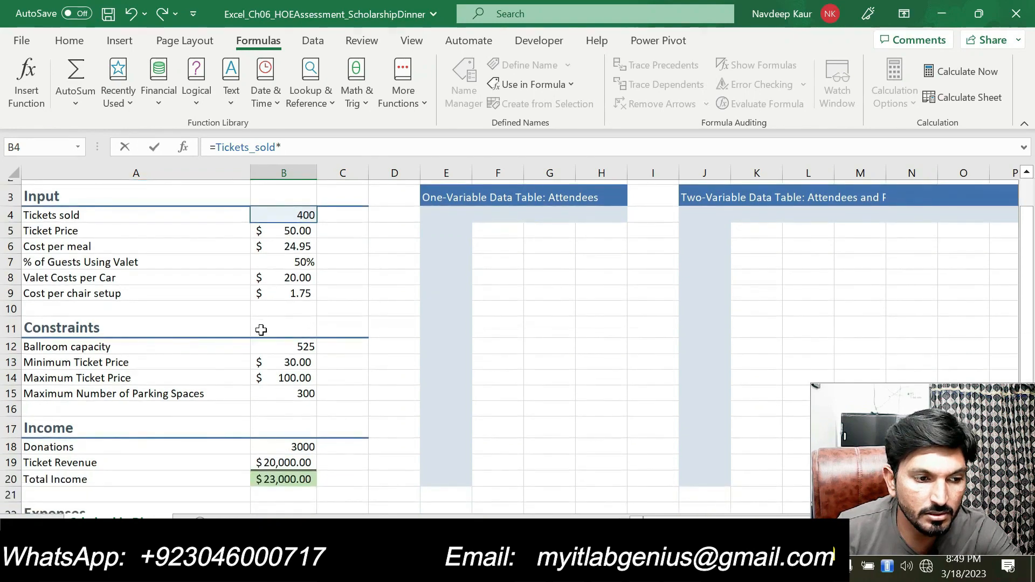
scroll(261, 330, up, 1)
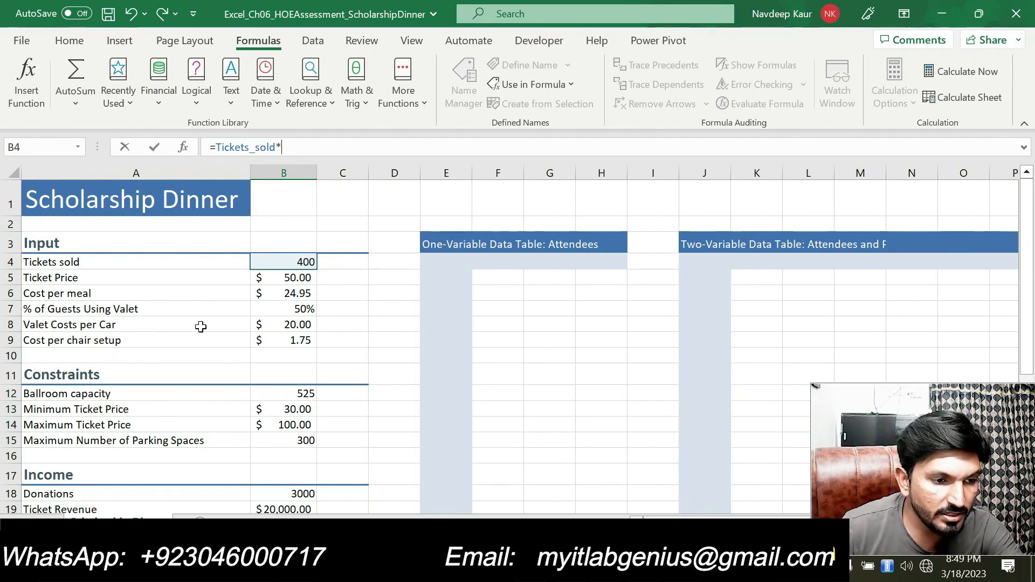
click(296, 309)
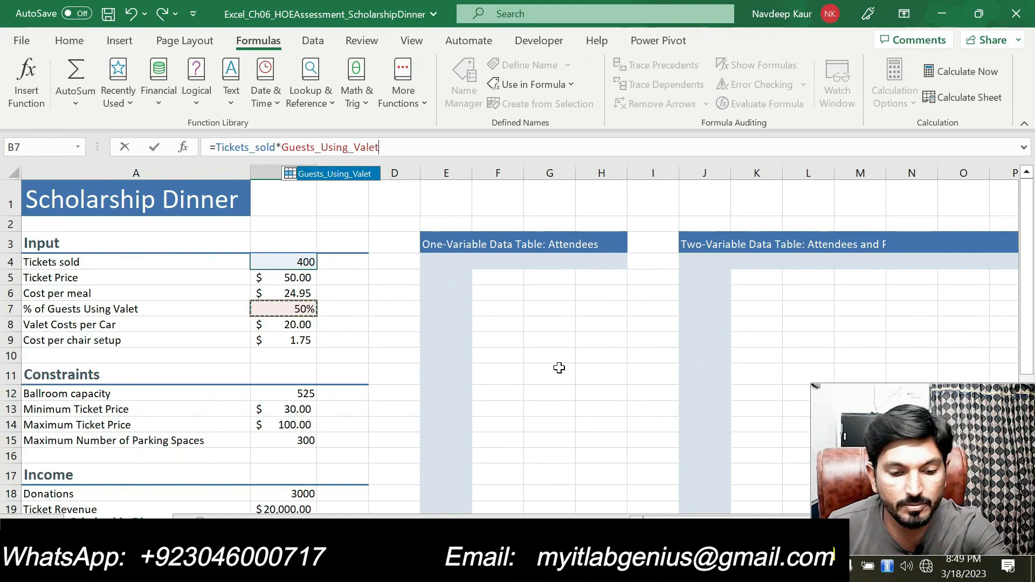
text(*)
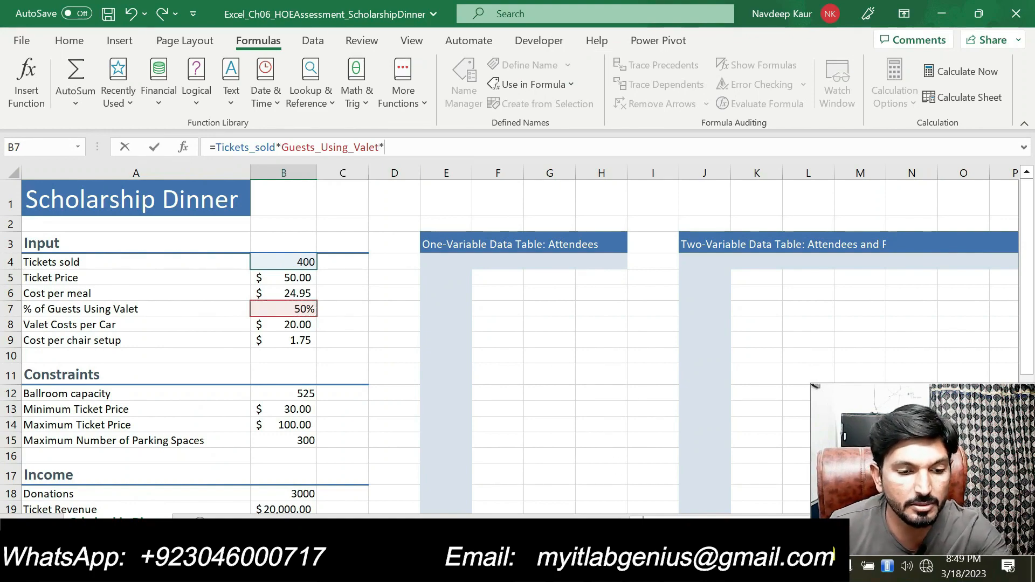
Step: Consult the step 6 instruction in Word again and complete the B29 formula in Excel with the named Valet Costs per Car cell B8
key(super+d)
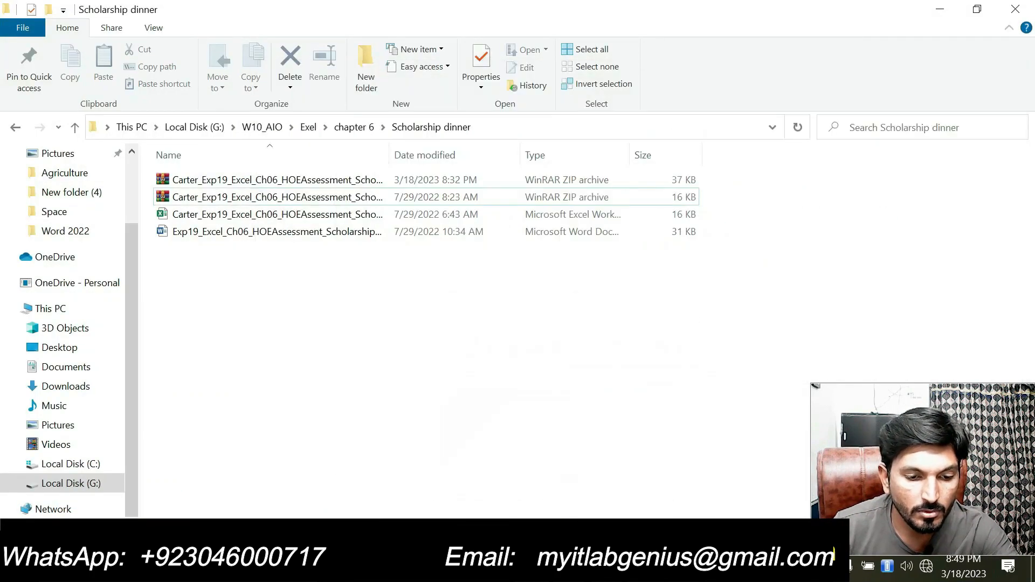
key(alt+Tab)
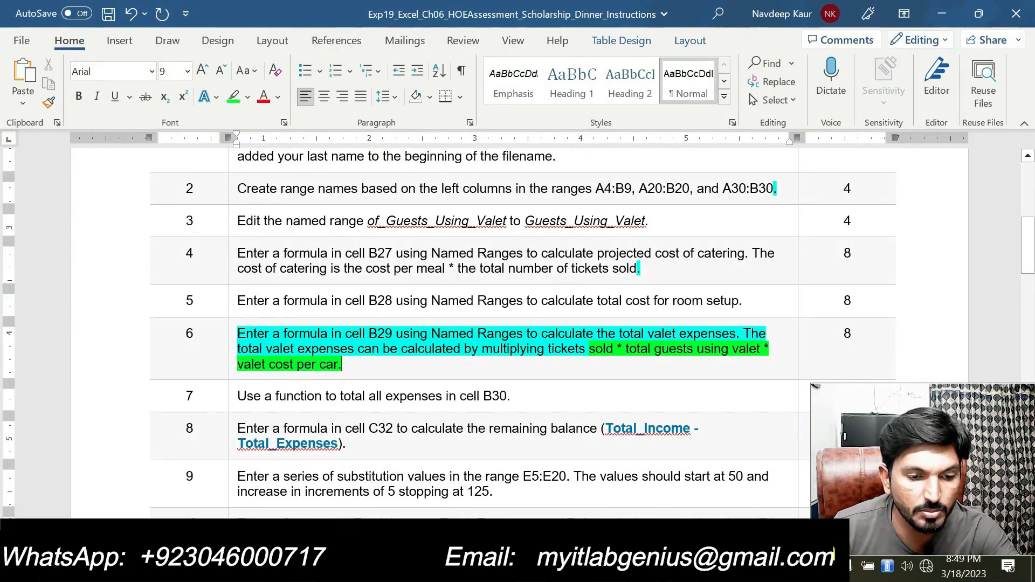
key(alt+Tab)
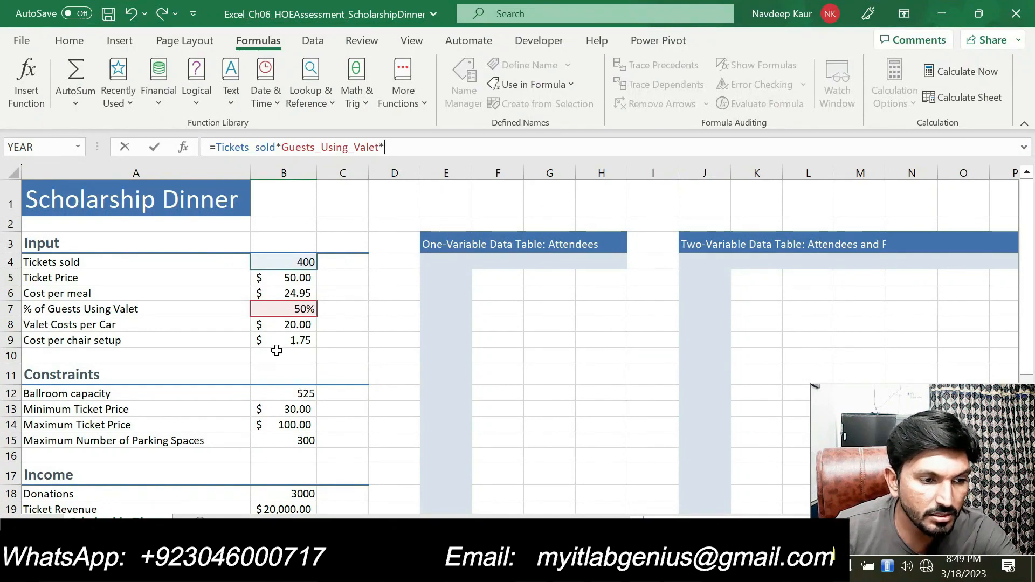
click(292, 327)
key(Return)
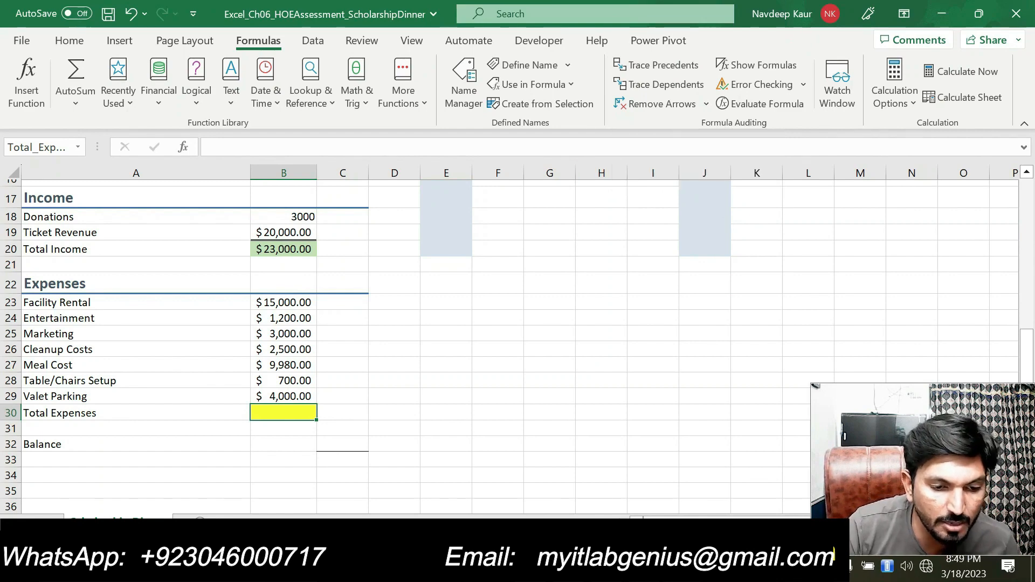
Step: Switch to the Word instructions and clear the highlight colors from the step 6 text
key(alt+Tab)
drag(370, 365, 299, 337)
click(322, 311)
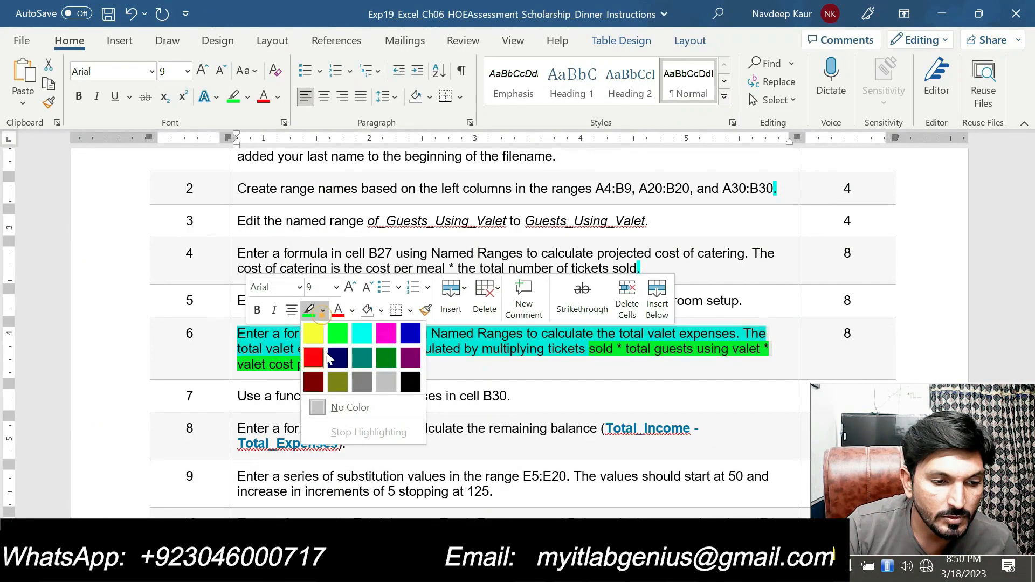
click(345, 408)
Step: Highlight the step 7 instruction about totaling all expenses in cell B30 in turquoise
scroll(345, 409, down, 3)
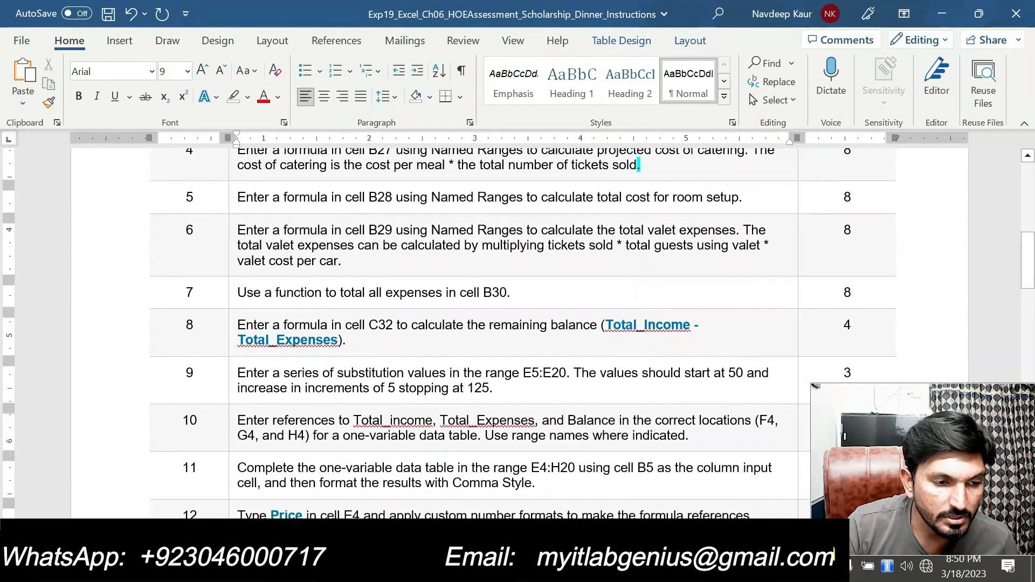
drag(441, 292, 241, 291)
triple_click(241, 291)
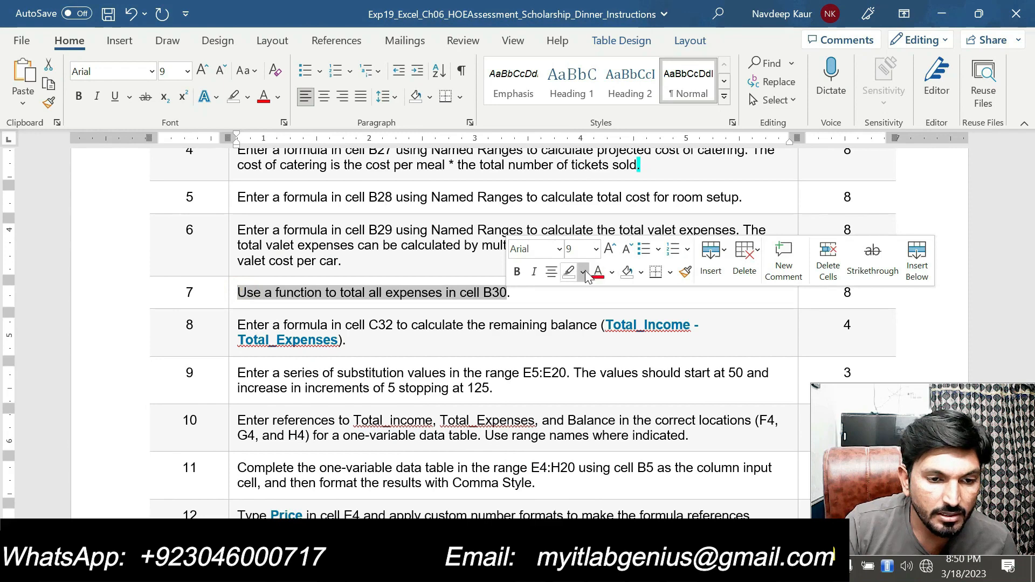
click(582, 272)
click(618, 293)
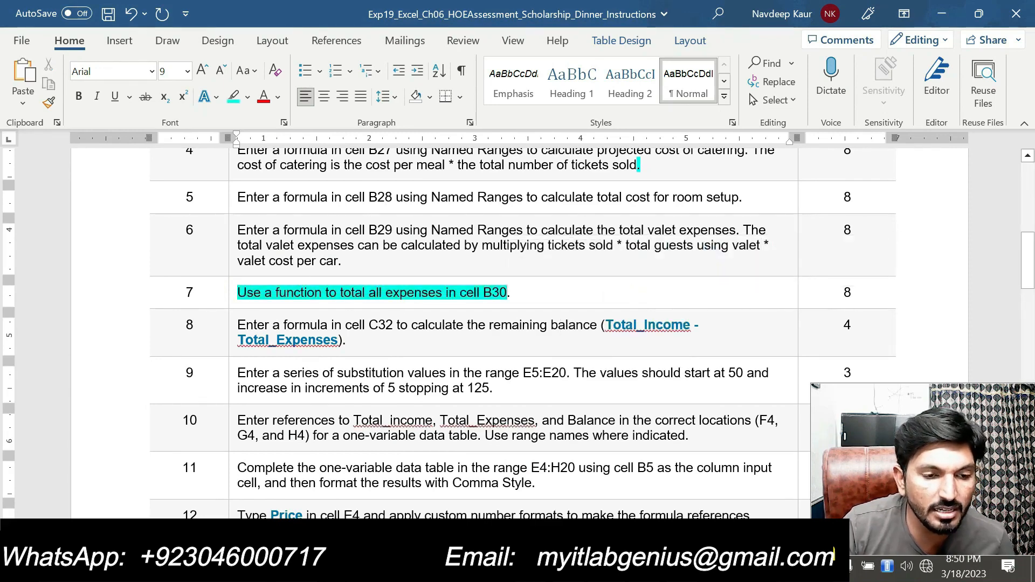
click(524, 296)
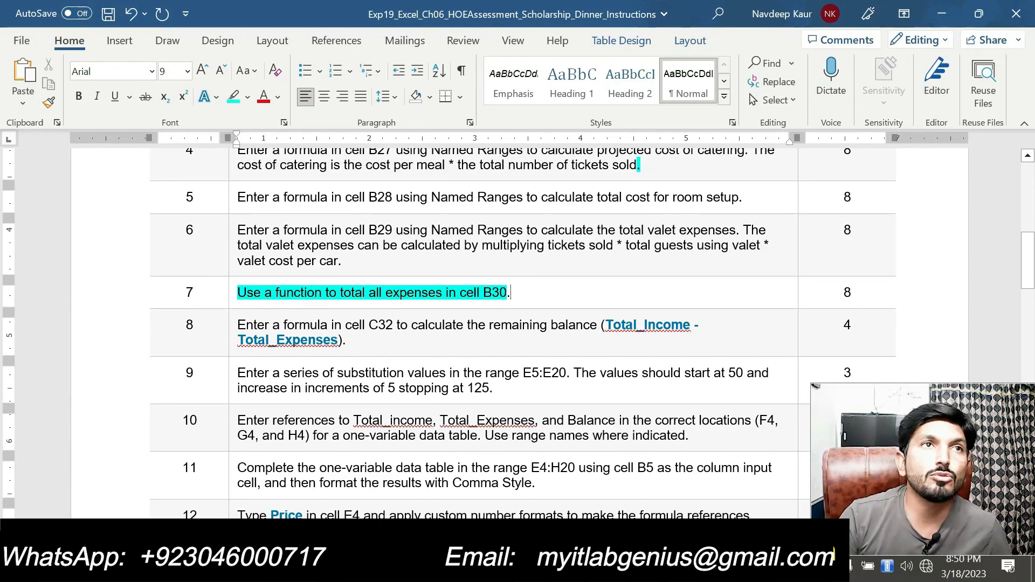
scroll(513, 327, up, 1)
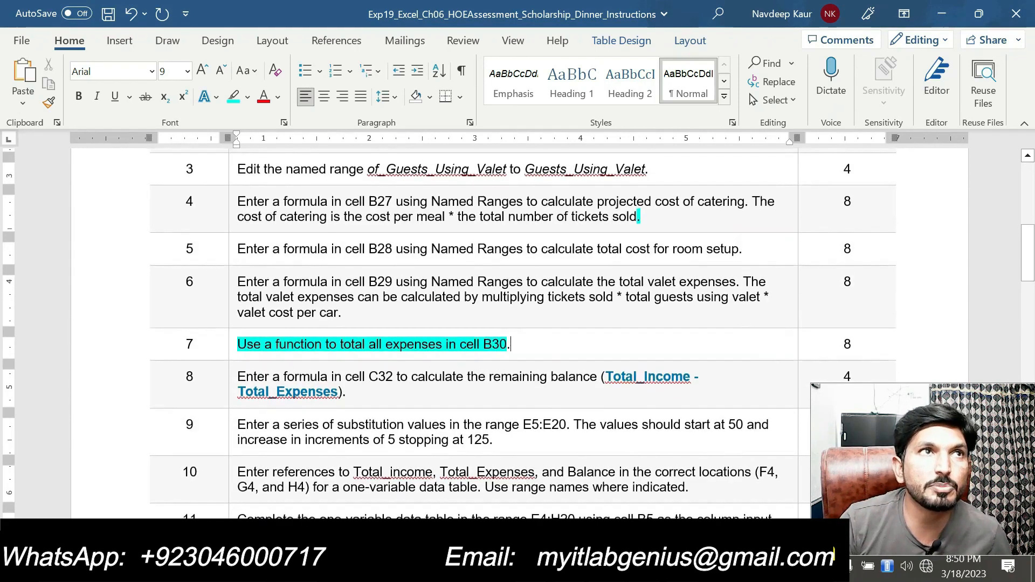
click(522, 346)
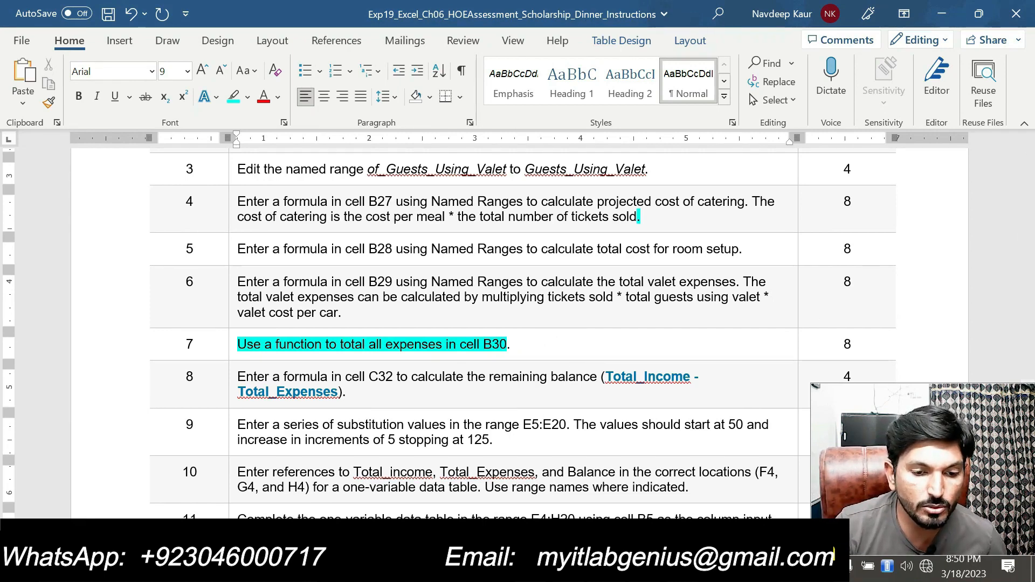
Step: Switch to the Excel workbook, enter =SUM(B23:B29) in B30 to total the expenses, and check the cell against the step 7 instruction
click(572, 568)
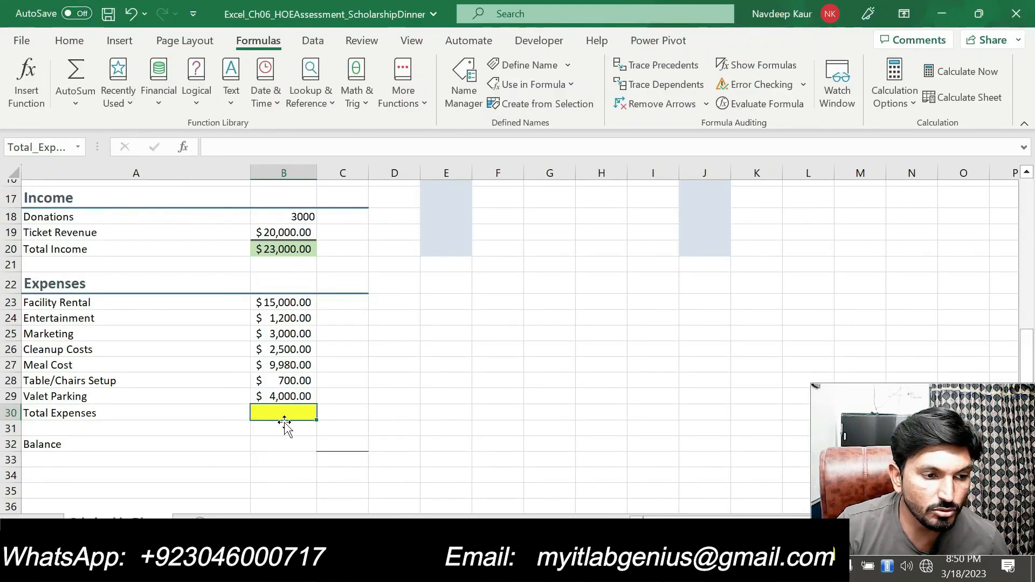
text(=)
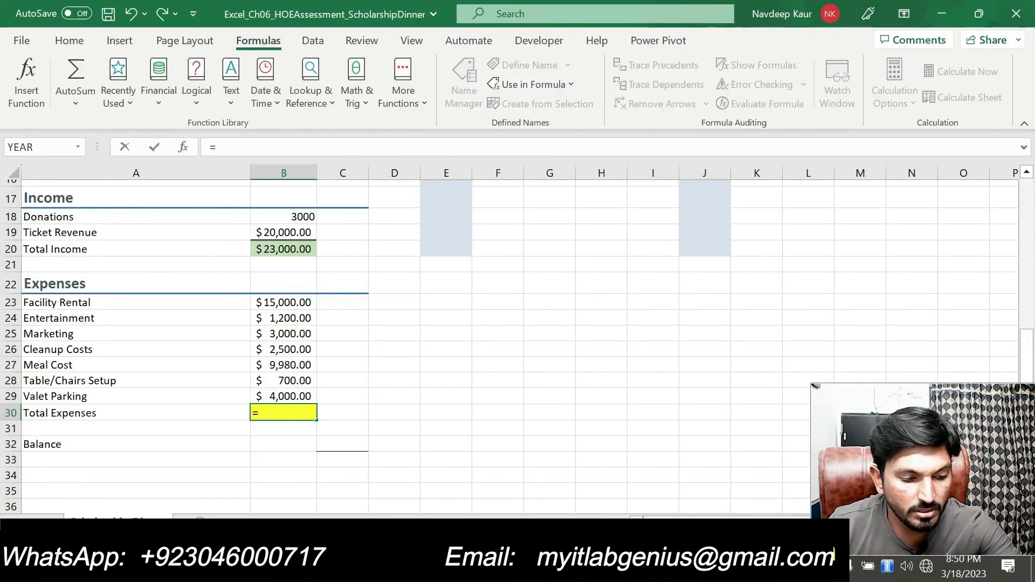
text(SUM)
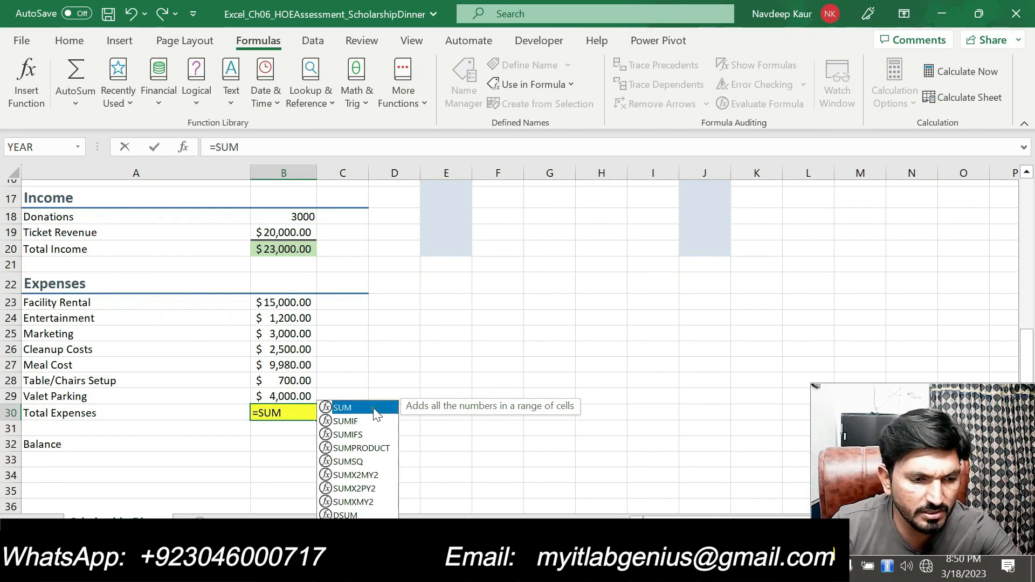
double_click(375, 408)
drag(284, 302, 286, 389)
text())
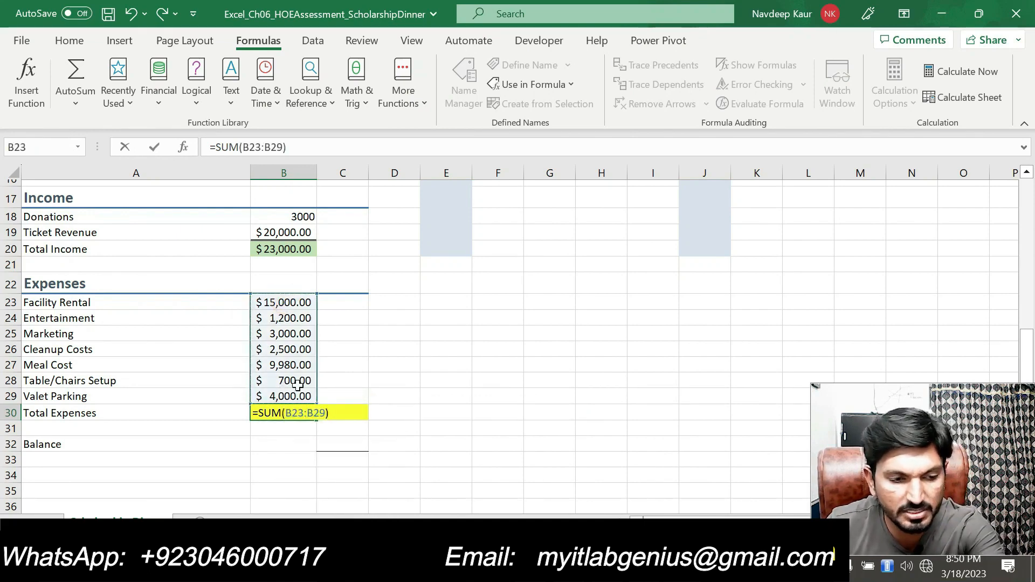
key(Return)
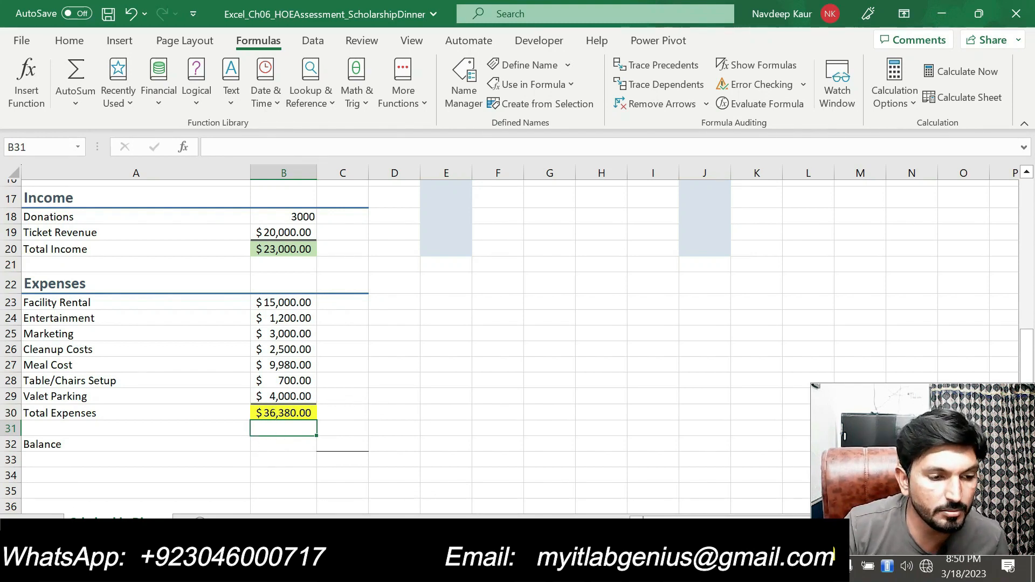
key(alt+Tab)
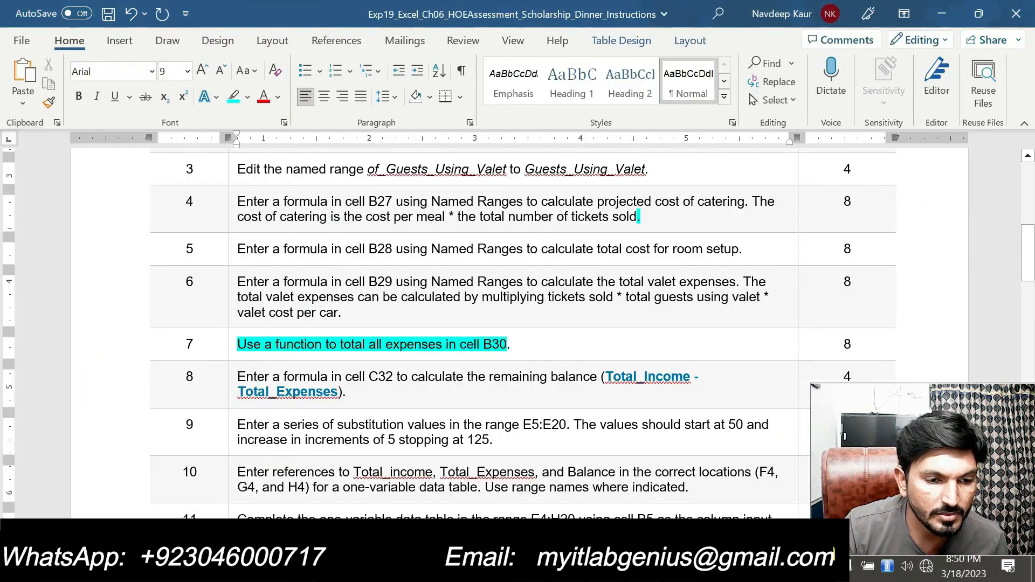
key(alt+Tab)
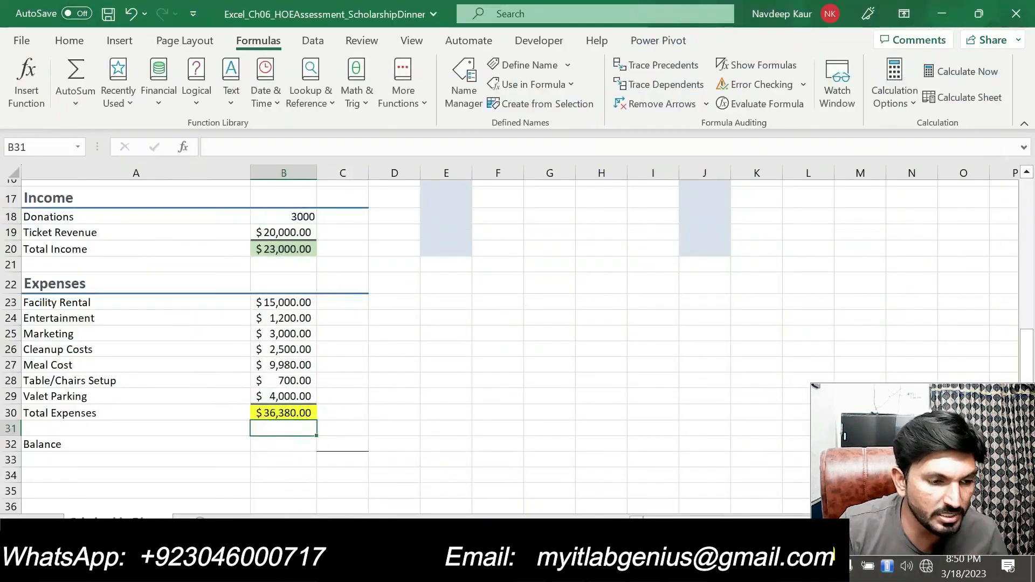
click(280, 416)
Step: Switch to the Word instructions and clear the turquoise highlight from the step 7 text
key(alt+Tab)
drag(520, 345, 241, 344)
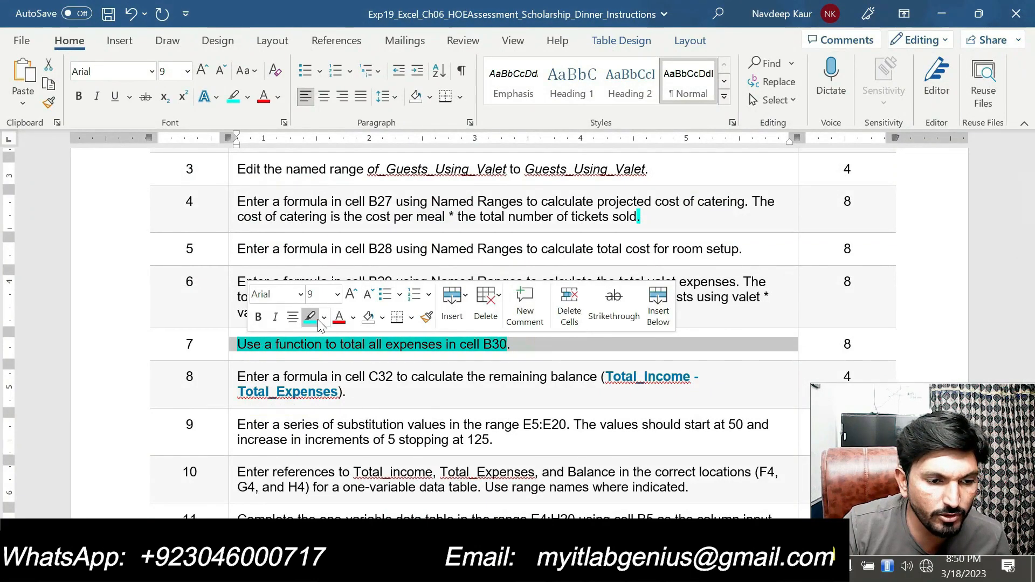
click(309, 317)
scroll(318, 323, down, 3)
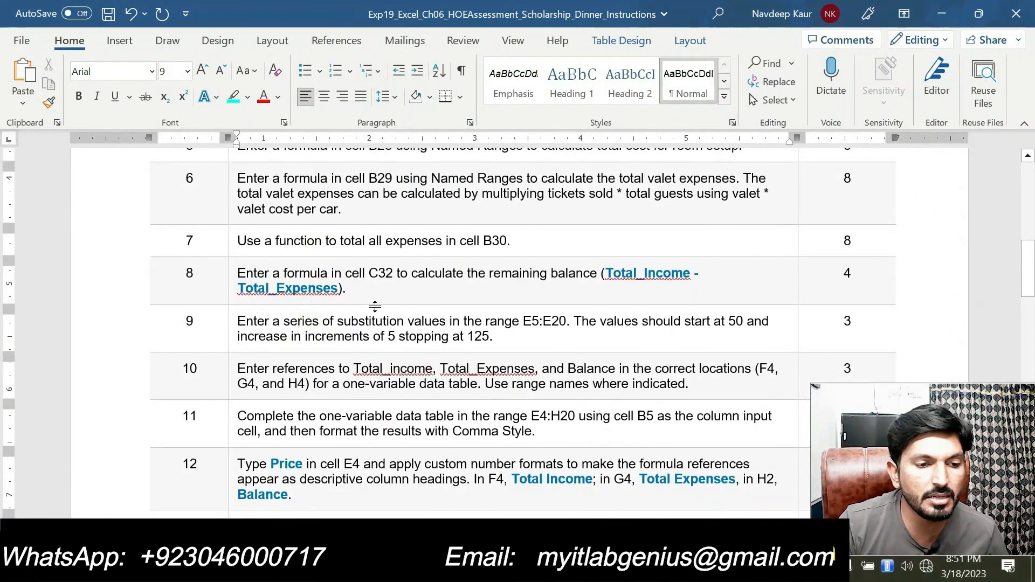
Step: Highlight the step 8 instruction about calculating the remaining balance in cell C32 in turquoise
triple_click(367, 289)
click(309, 248)
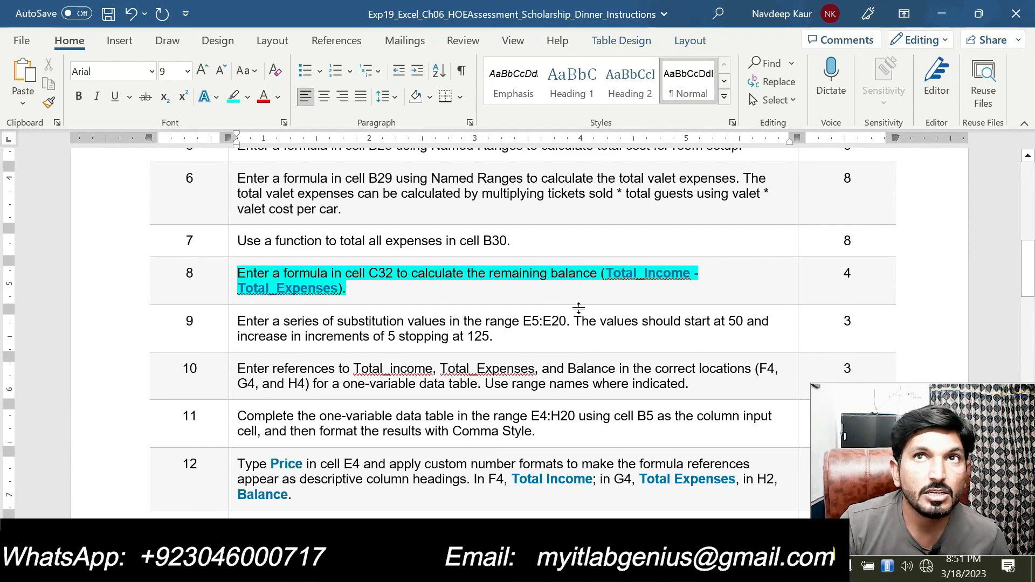
scroll(523, 323, up, 1)
scroll(523, 324, up, 1)
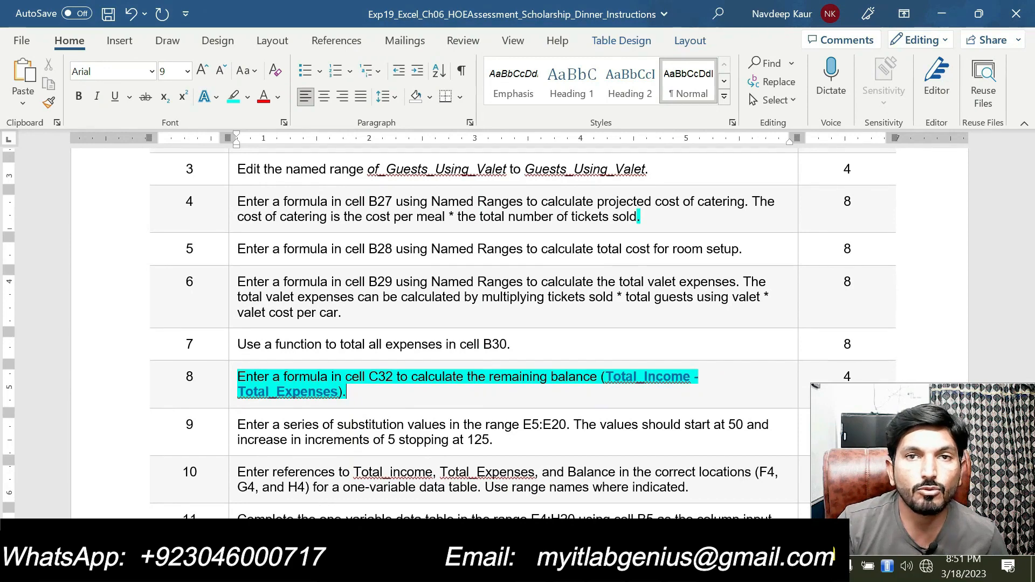
Step: Switch to the Excel workbook and enter =Total_Income-Total_Expenses in C32 for the balance, checking the step 8 instruction in Word along the way
click(684, 566)
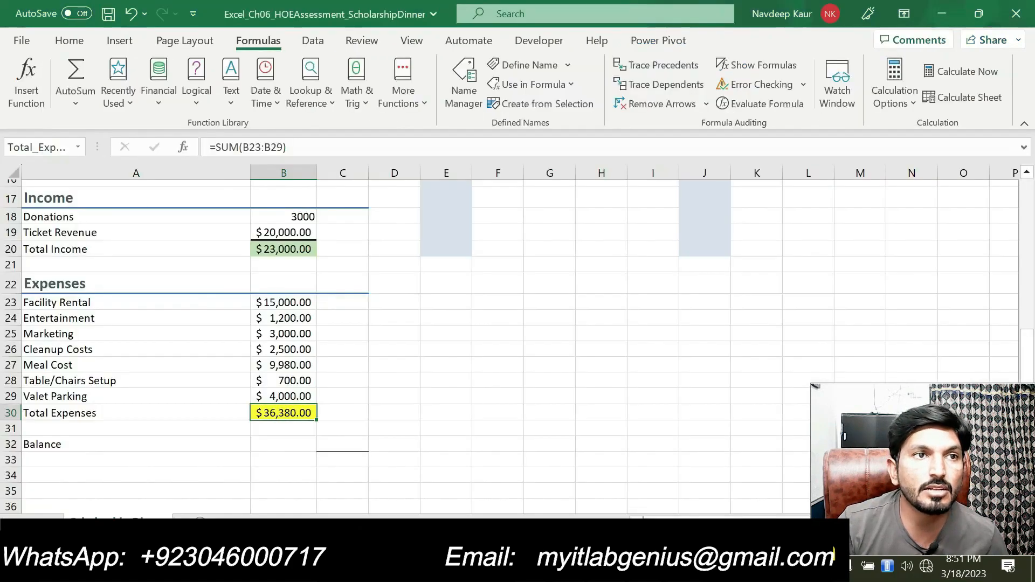
click(348, 457)
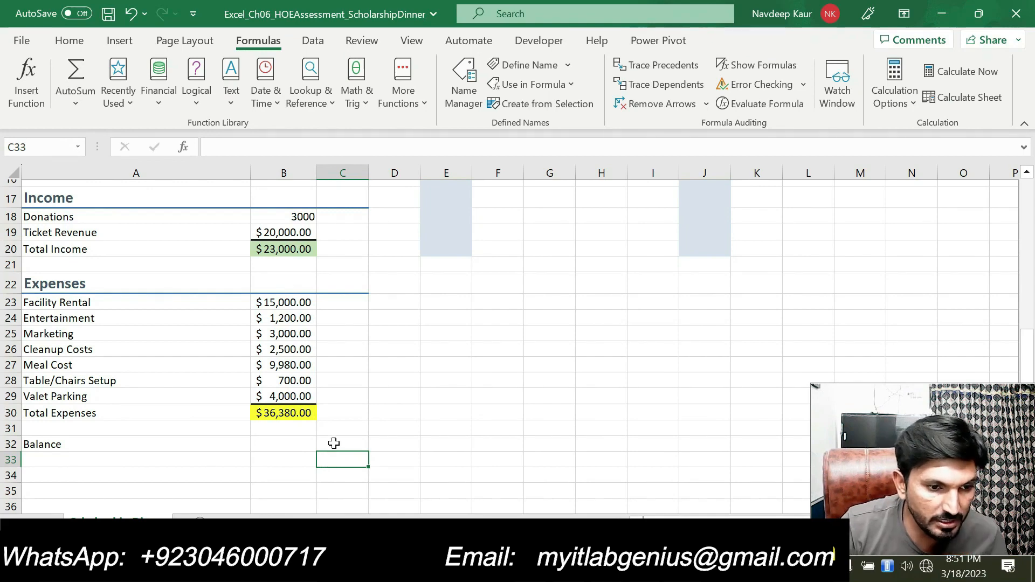
click(334, 442)
text(=)
key(alt+Tab)
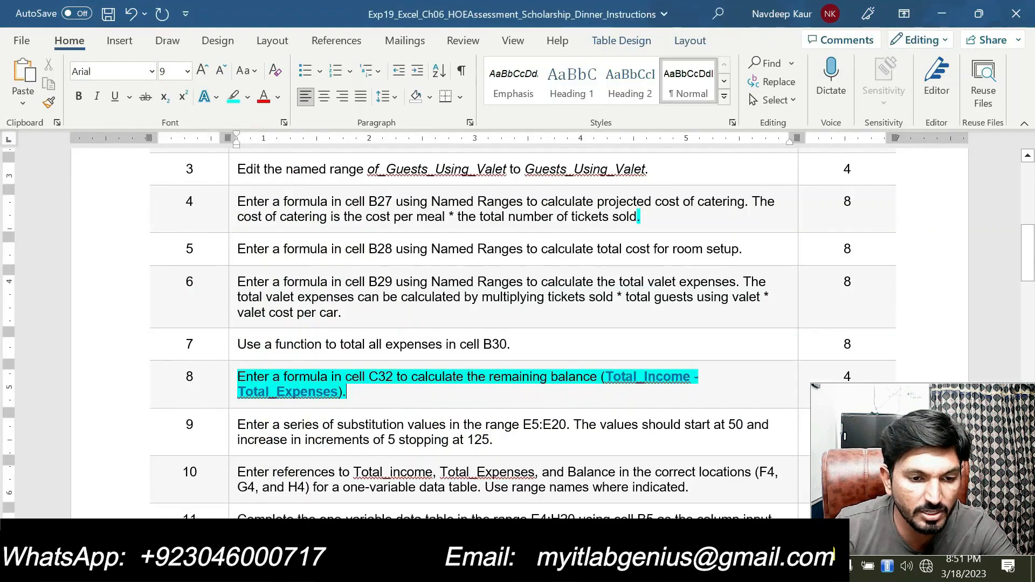
key(alt+Tab)
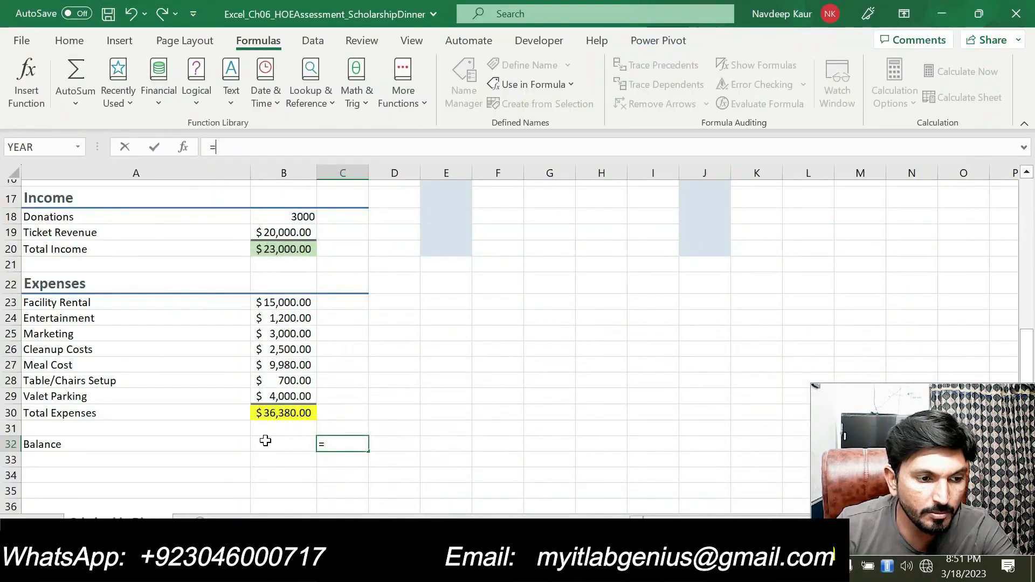
click(287, 254)
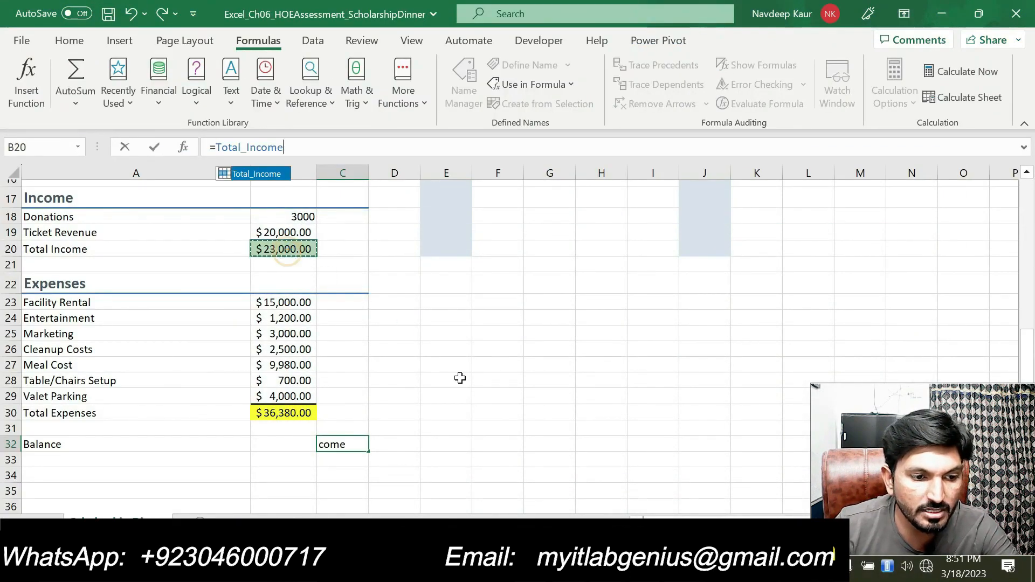
text(-)
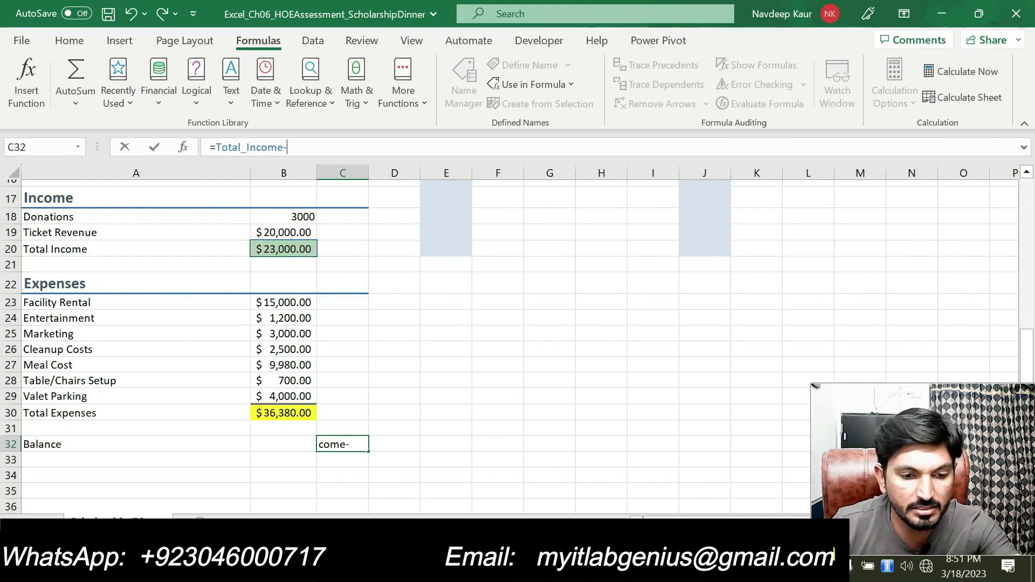
key(alt+Tab)
key(alt+Tab)
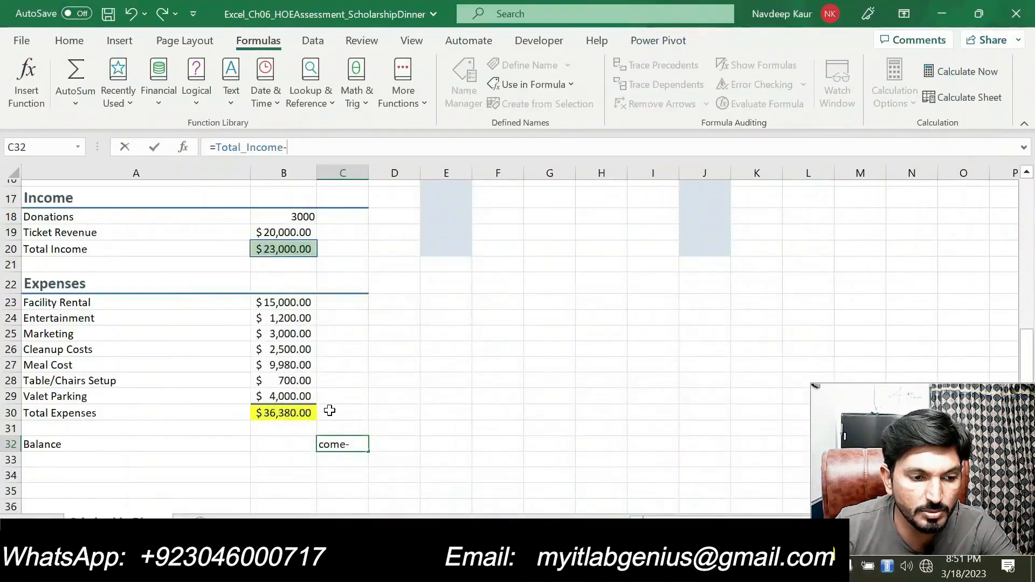
click(282, 413)
key(Return)
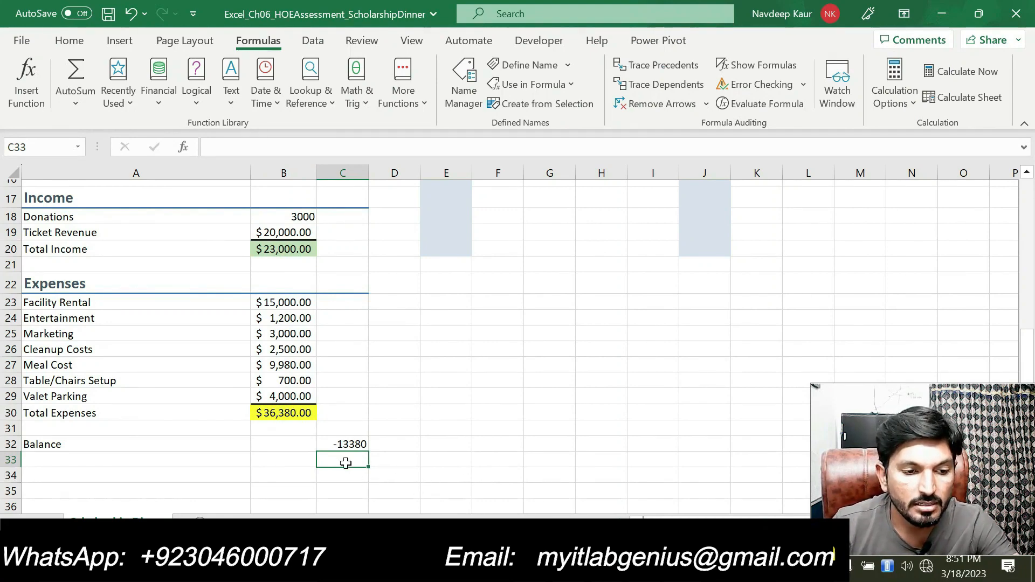
Step: Switch to the Word instructions document and remove the turquoise highlight from instruction 8
key(alt+Tab)
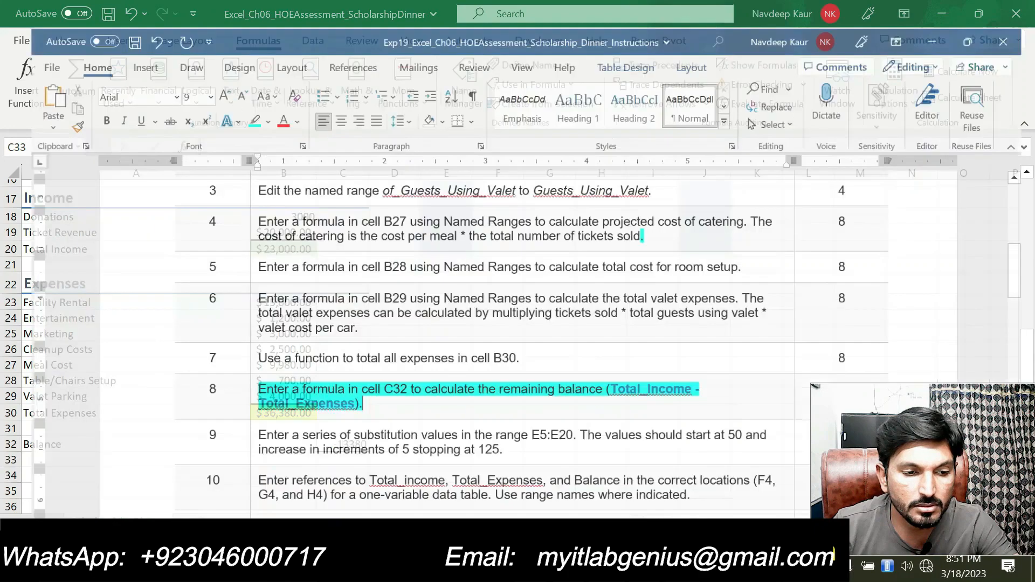
triple_click(353, 389)
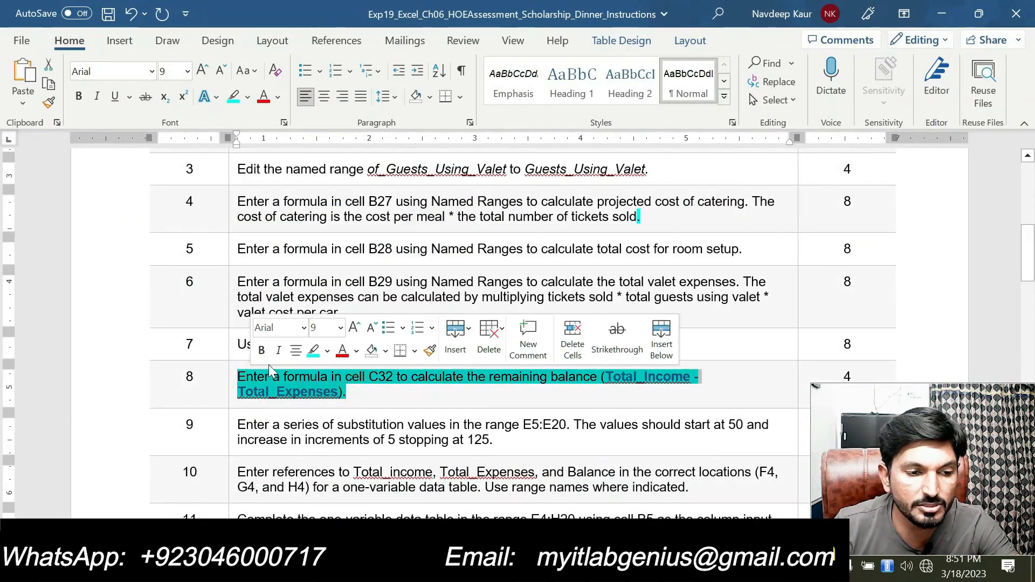
click(312, 351)
scroll(312, 353, down, 5)
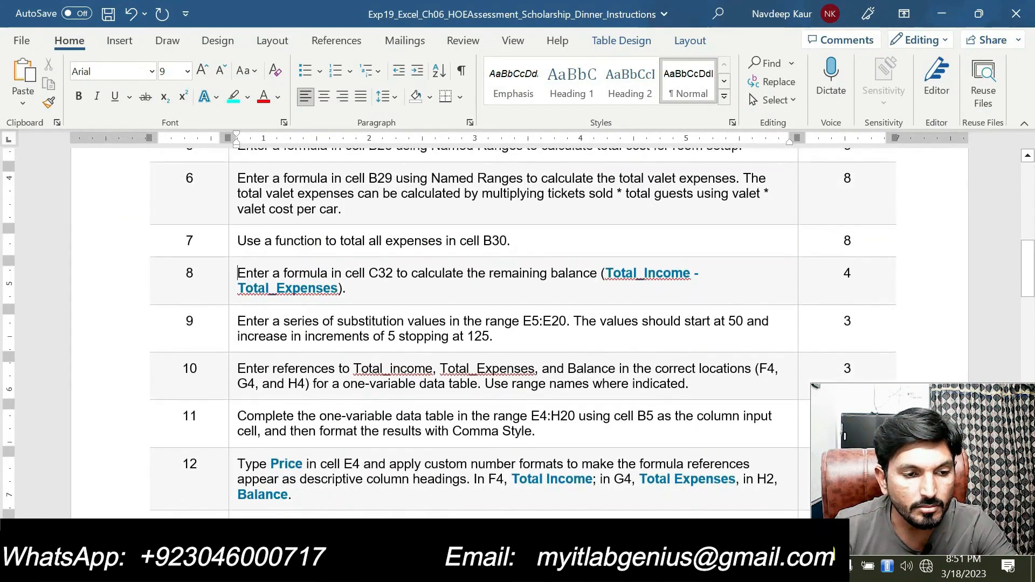
Step: Highlight the text of instruction 9 in turquoise and select its range reference E5:E20
scroll(517, 333, down, 12)
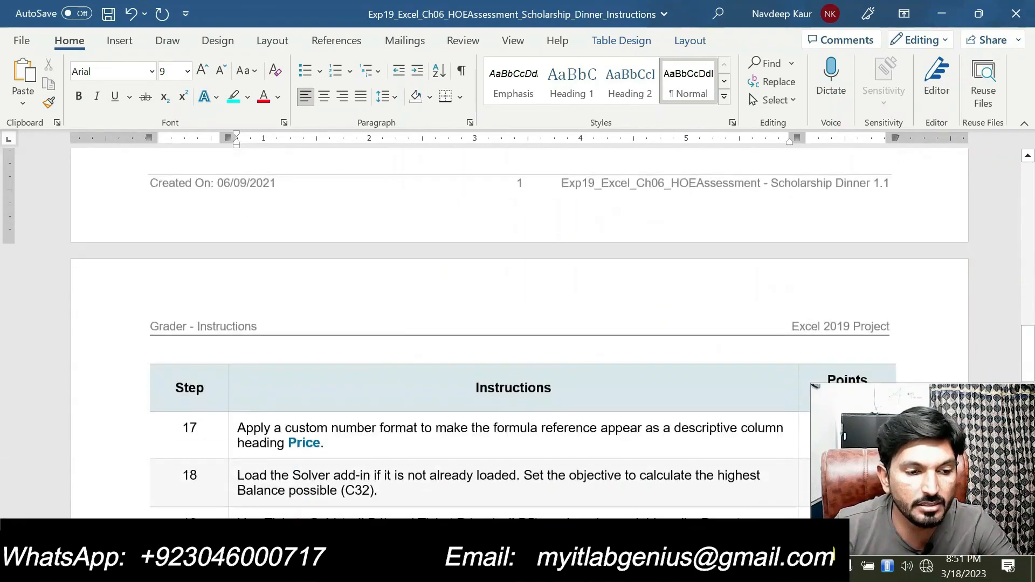
scroll(517, 333, up, 20)
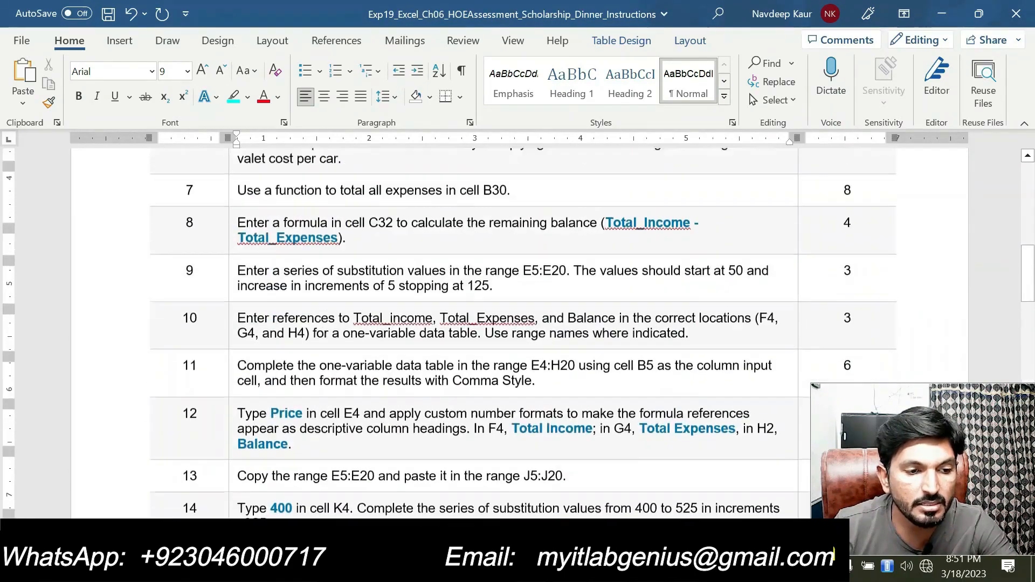
scroll(517, 333, down, 6)
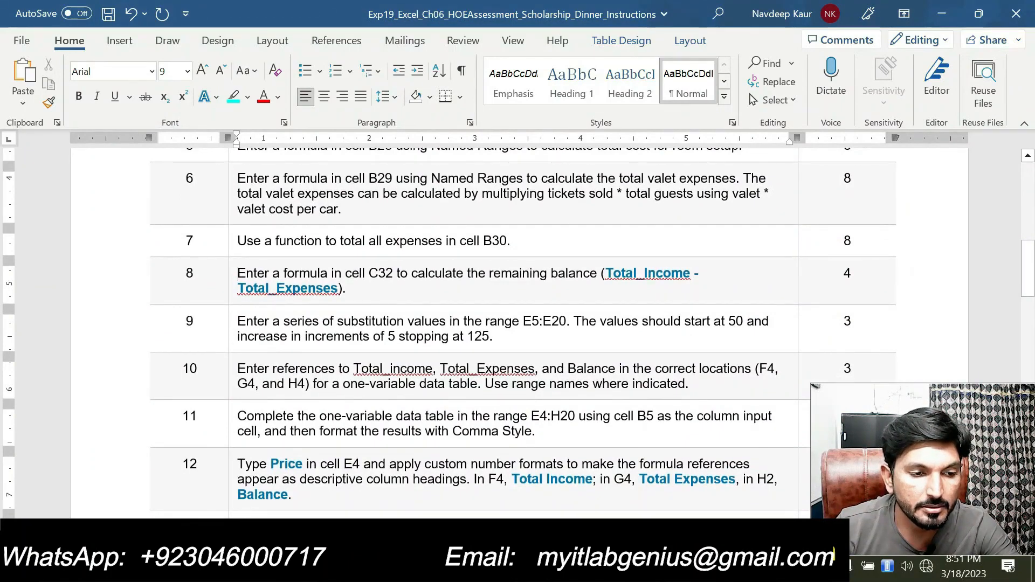
click(234, 322)
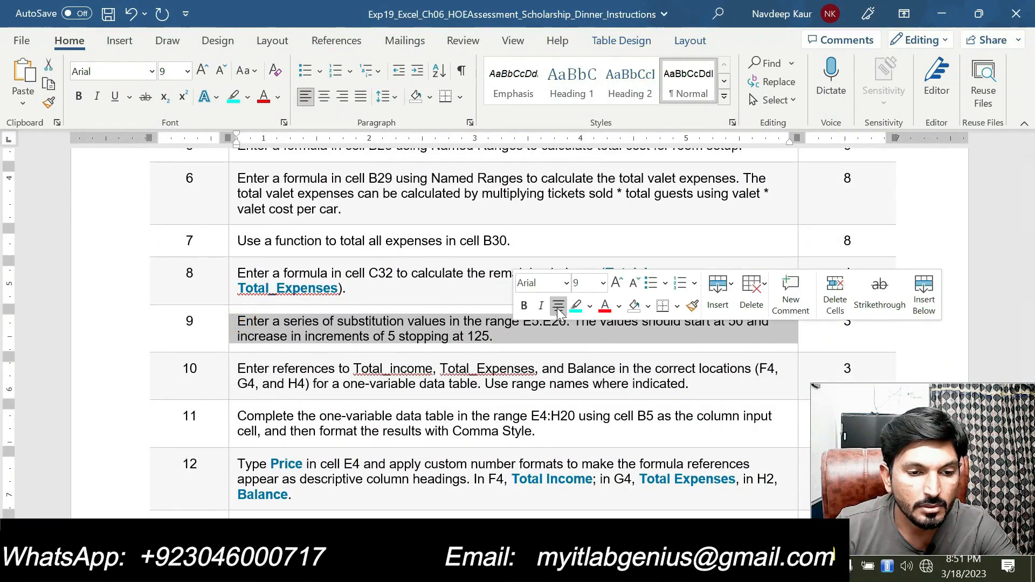
click(571, 308)
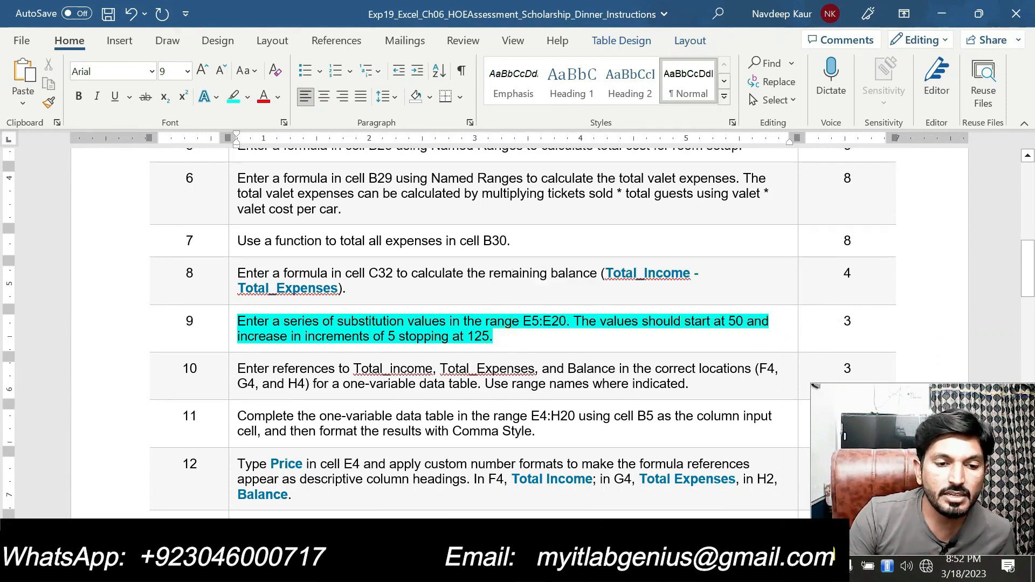
drag(523, 321, 566, 322)
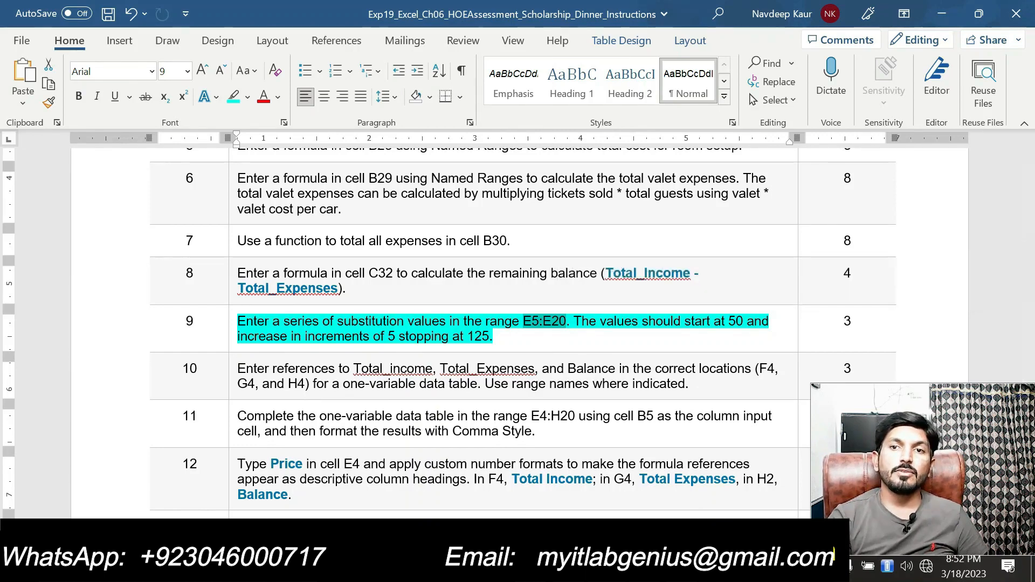
Step: Switch to the Excel workbook and enter 50 in cell E5 as the first substitution value of the one-variable data table
key(alt+Tab)
scroll(486, 388, up, 4)
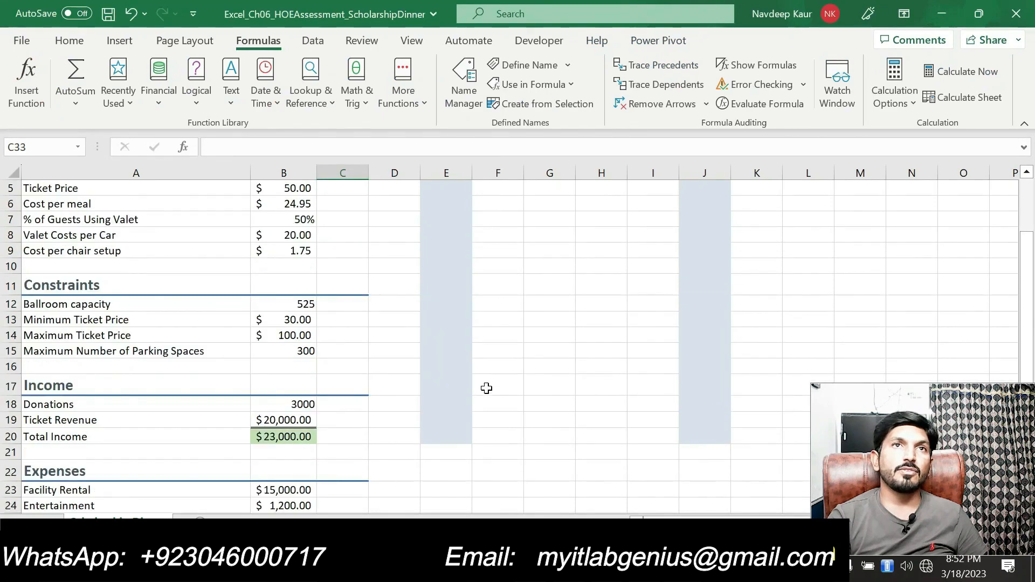
scroll(487, 388, up, 2)
click(445, 275)
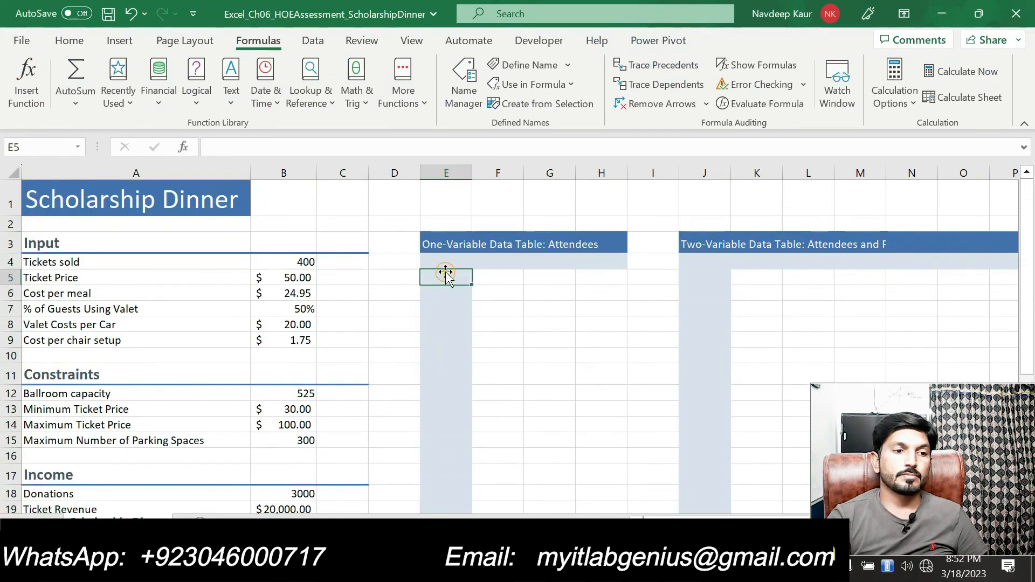
key(alt+Tab)
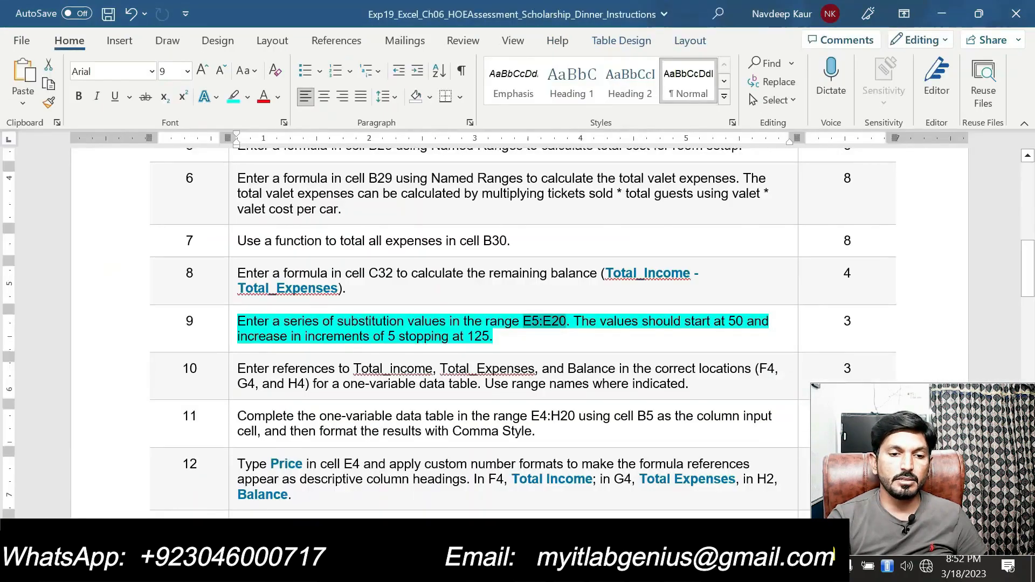
key(alt+Tab)
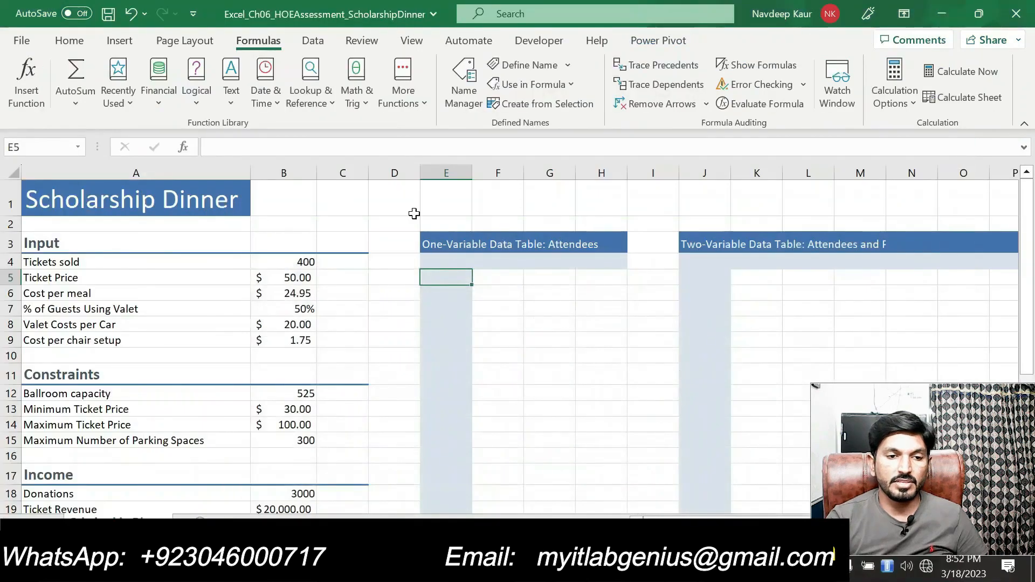
text(5)
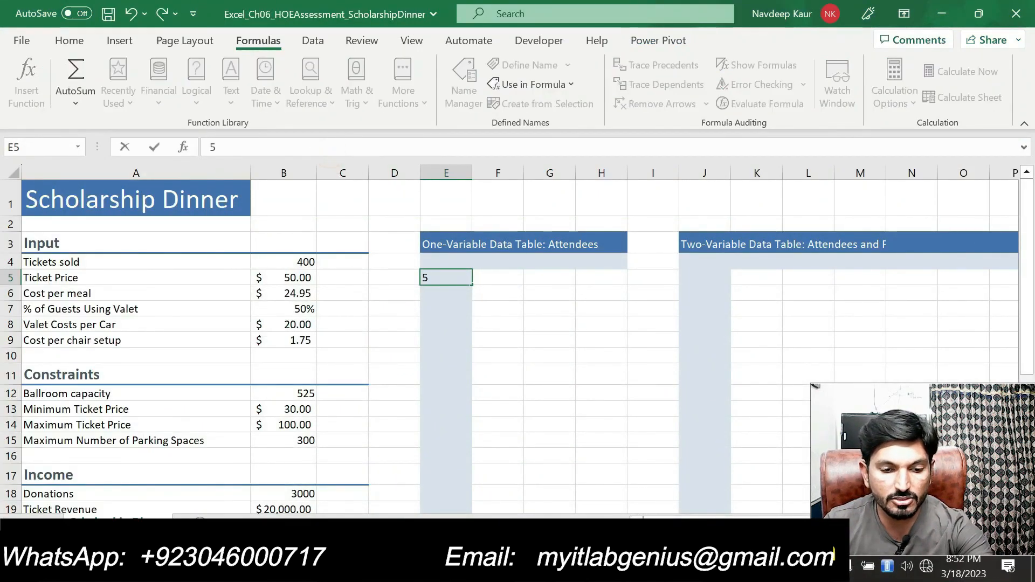
text(0)
key(Return)
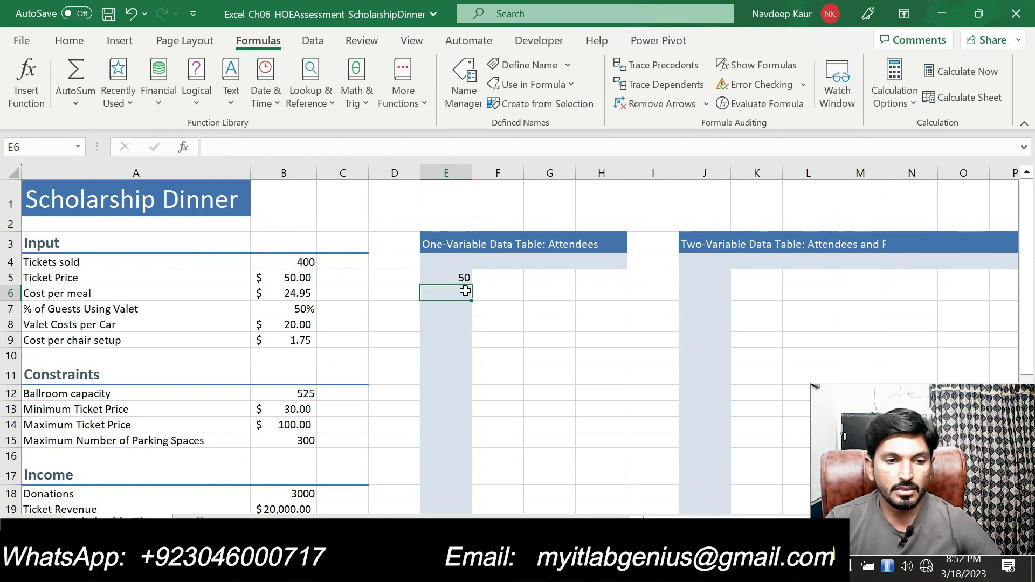
Step: Start a linear fill series from cell E5 and set it to run in columns
click(456, 275)
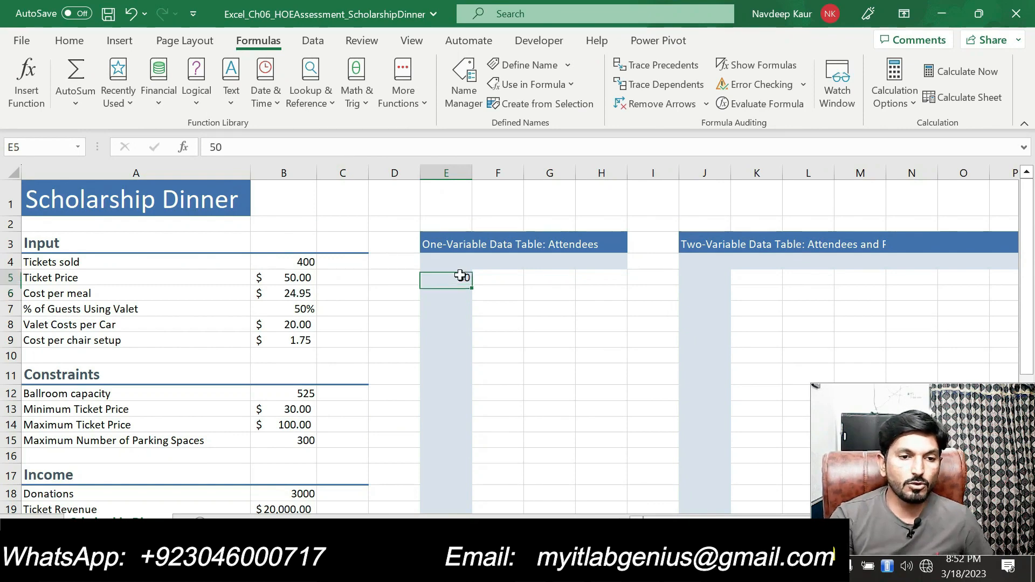
click(81, 40)
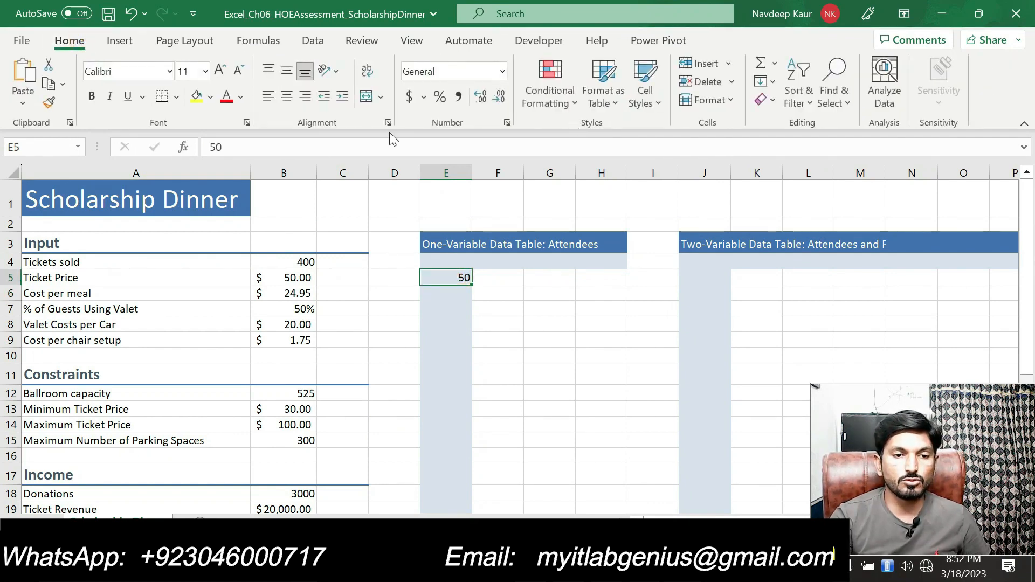
click(772, 81)
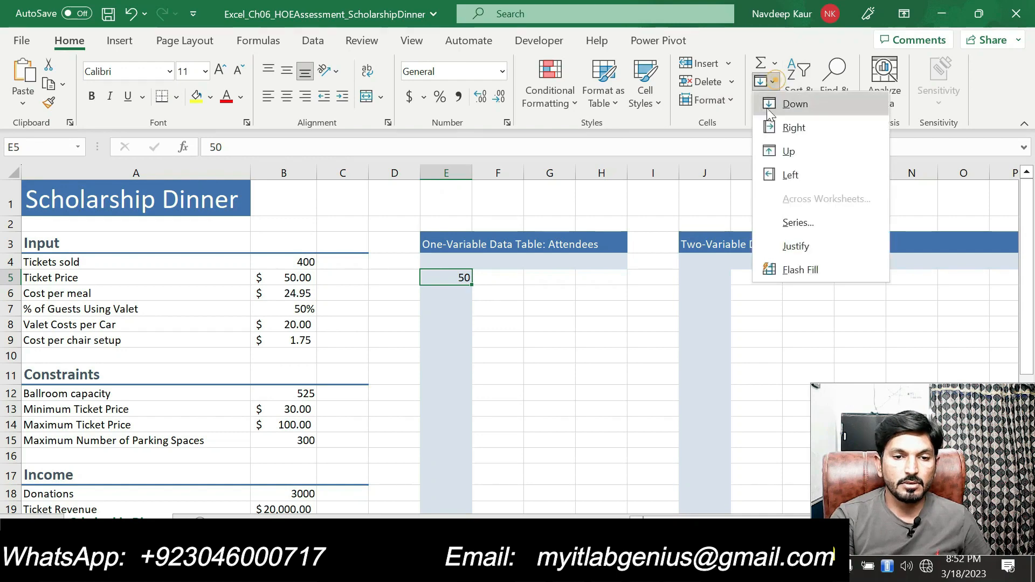
click(794, 223)
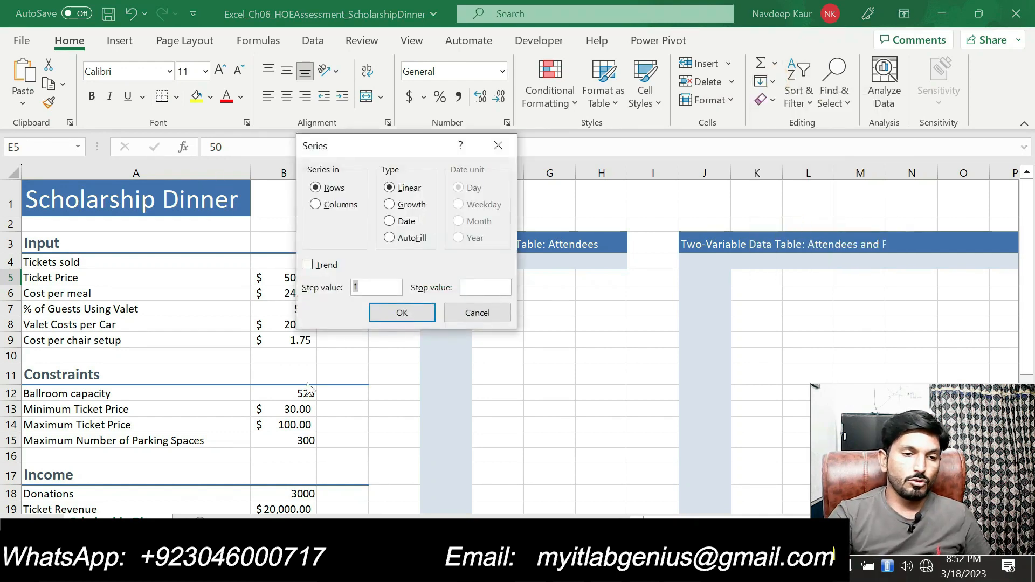
click(351, 206)
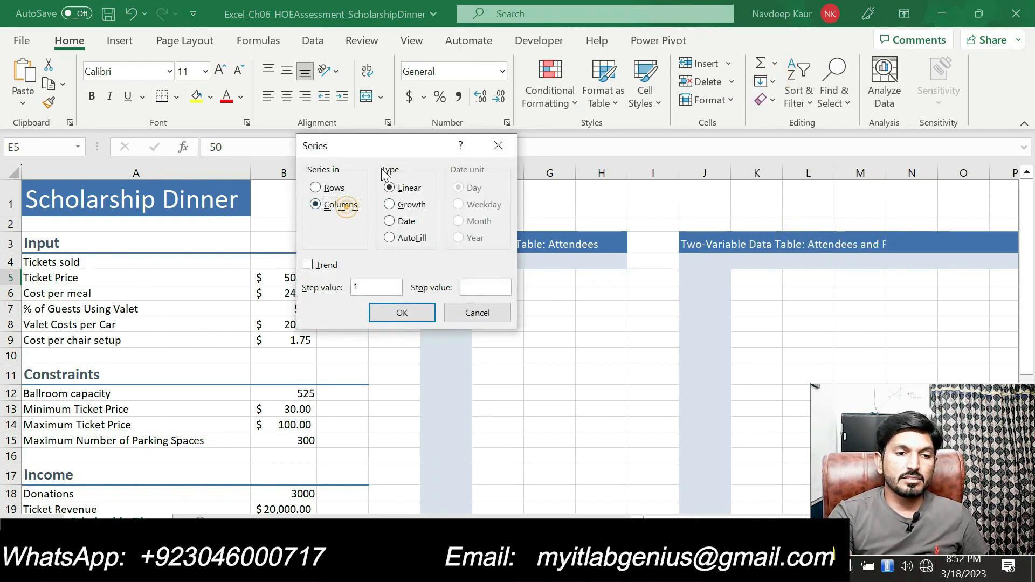
drag(380, 149, 410, 243)
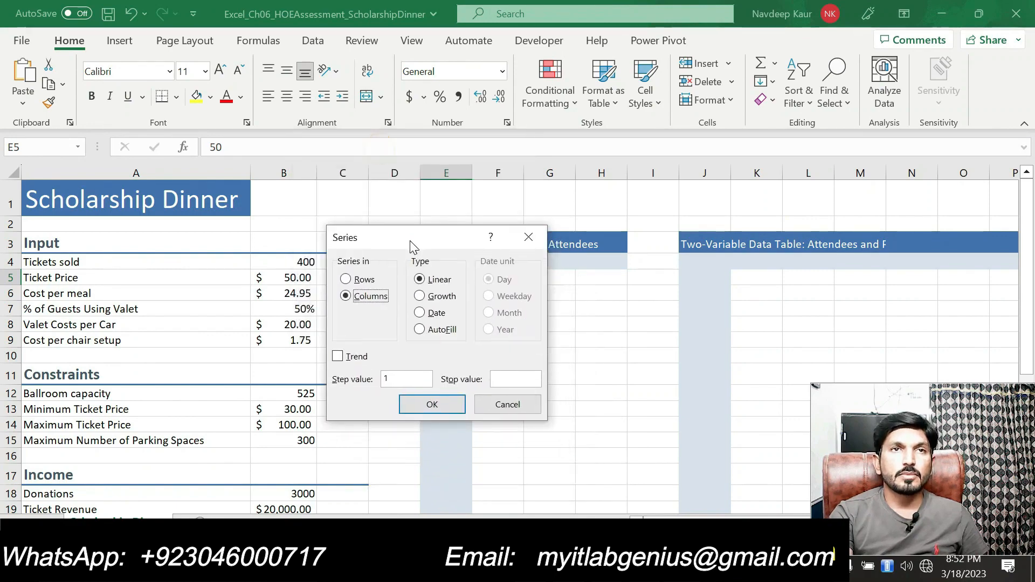
Step: Set the series step value to 5 and stop value to 125, and fill the values down from E5
click(398, 376)
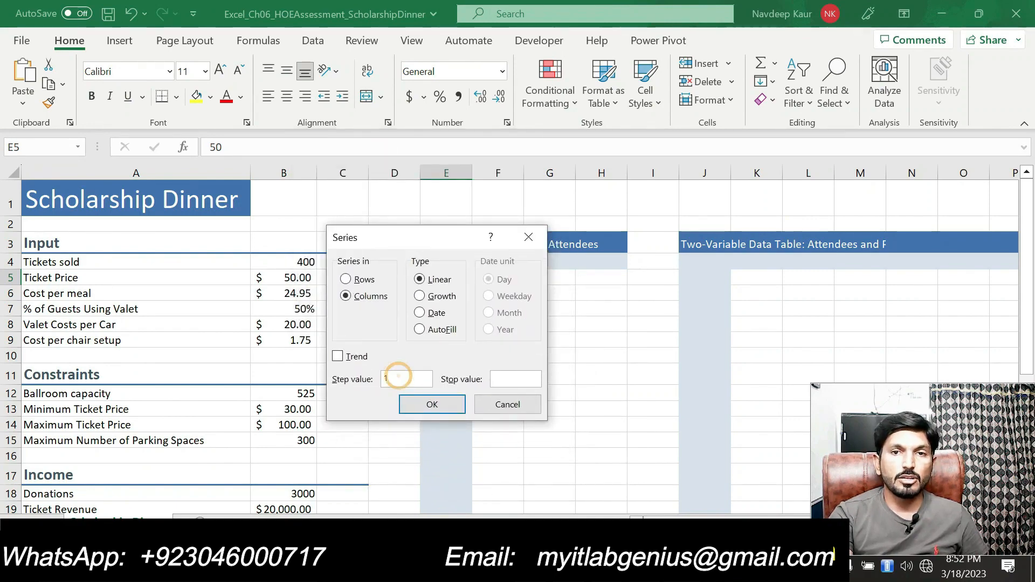
key(alt+Tab)
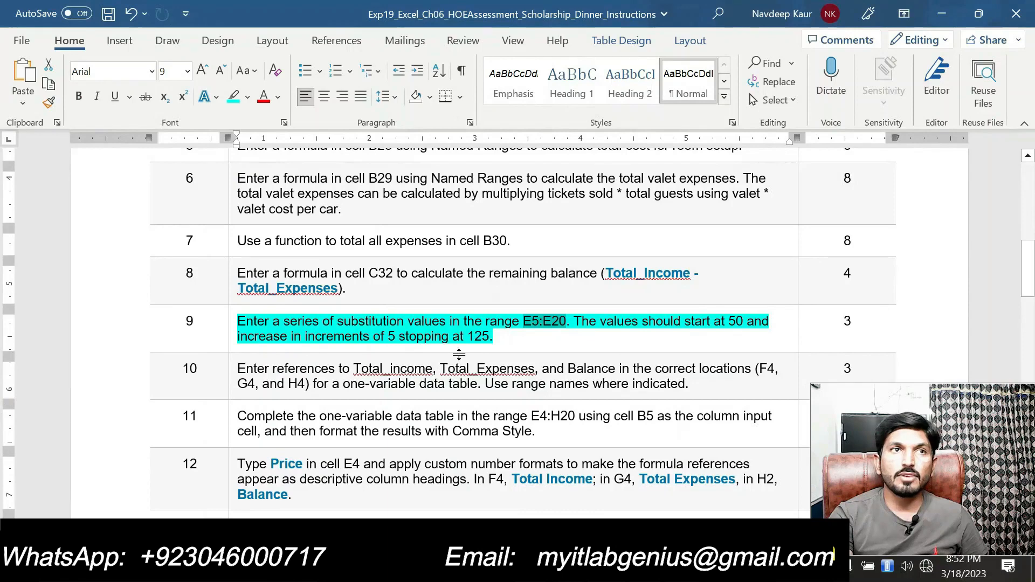
drag(373, 335, 405, 337)
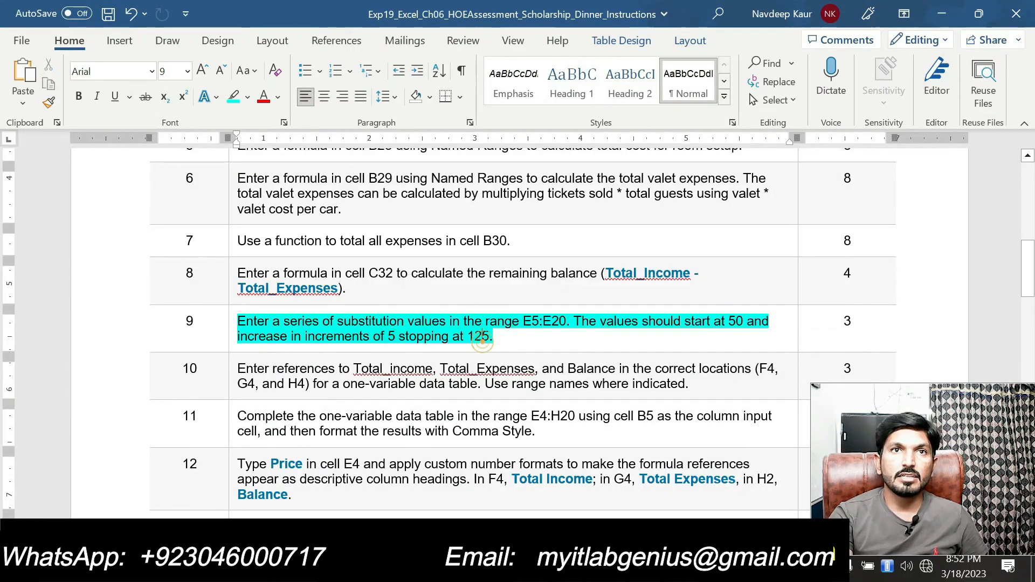
key(alt+Tab)
key(BackSpace)
text(5)
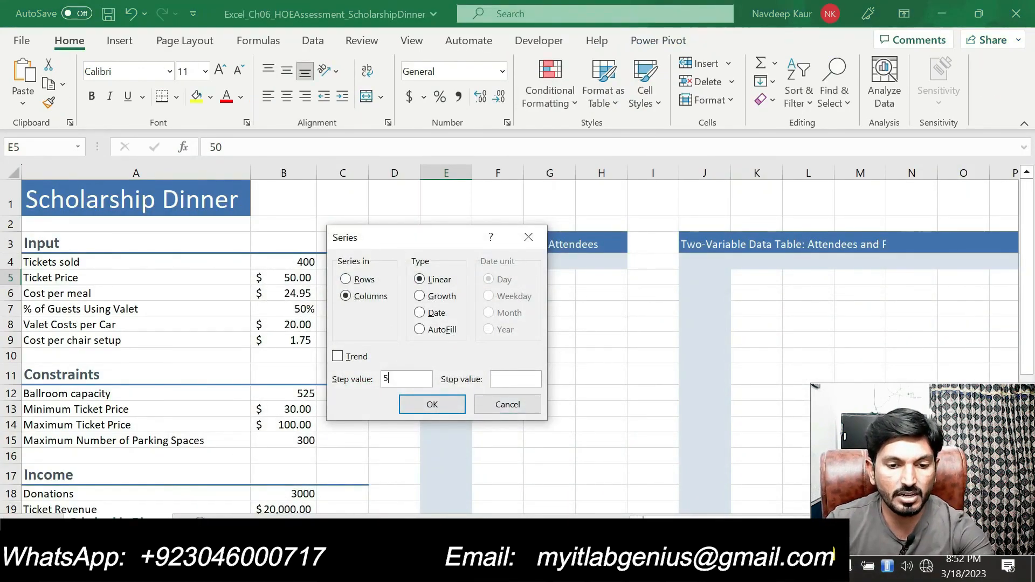
click(513, 377)
text(125)
click(433, 404)
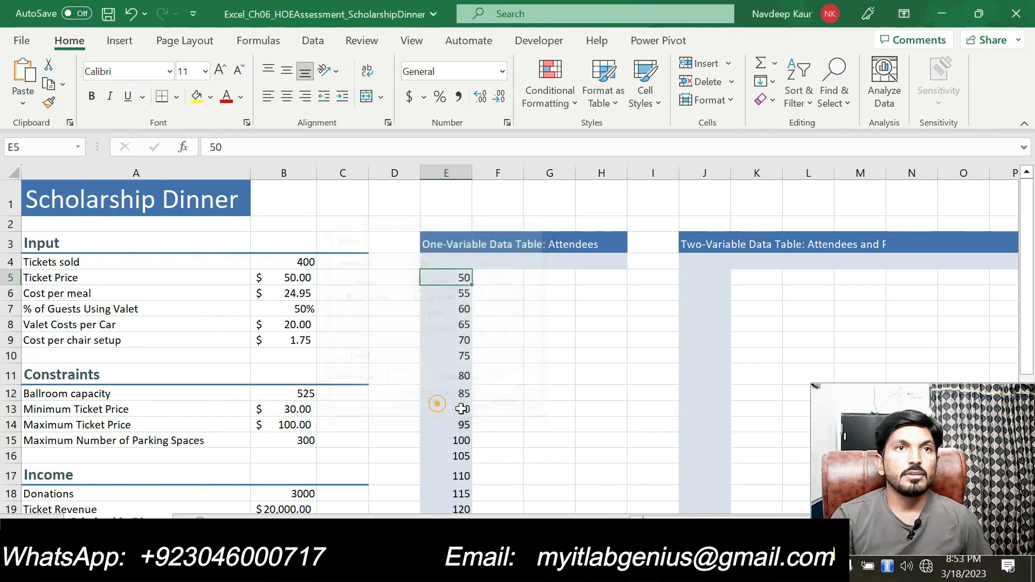
scroll(508, 407, down, 2)
scroll(509, 408, up, 2)
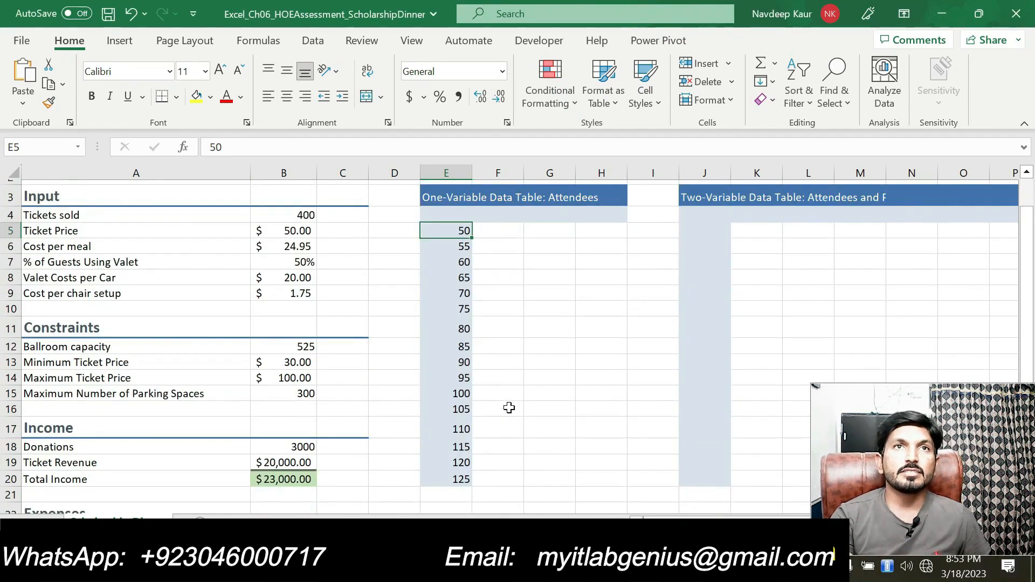
Step: Switch to the Word instructions, remove the highlight from instruction 9 and highlight instruction 10 in turquoise
key(alt+Tab)
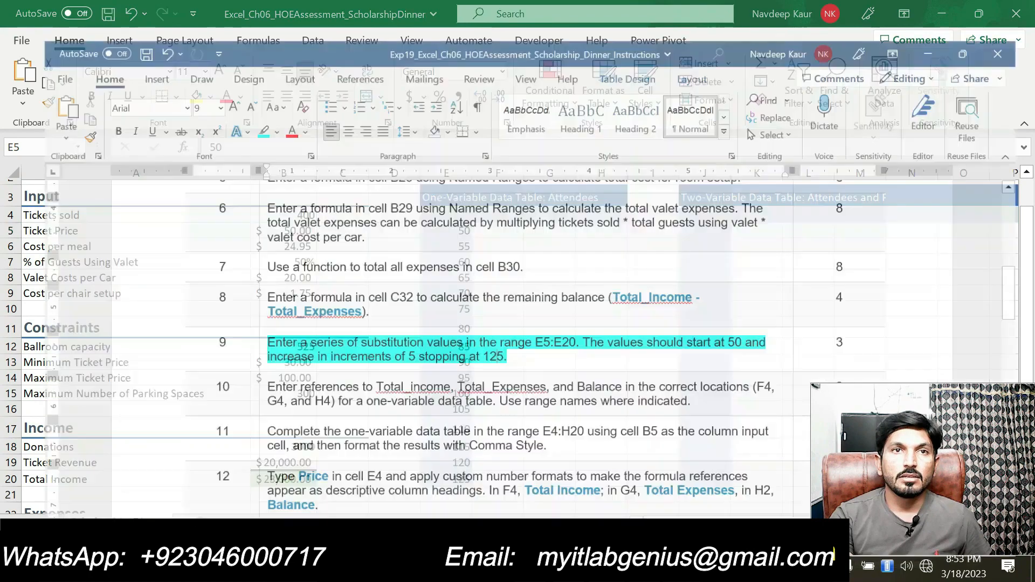
drag(517, 335, 237, 321)
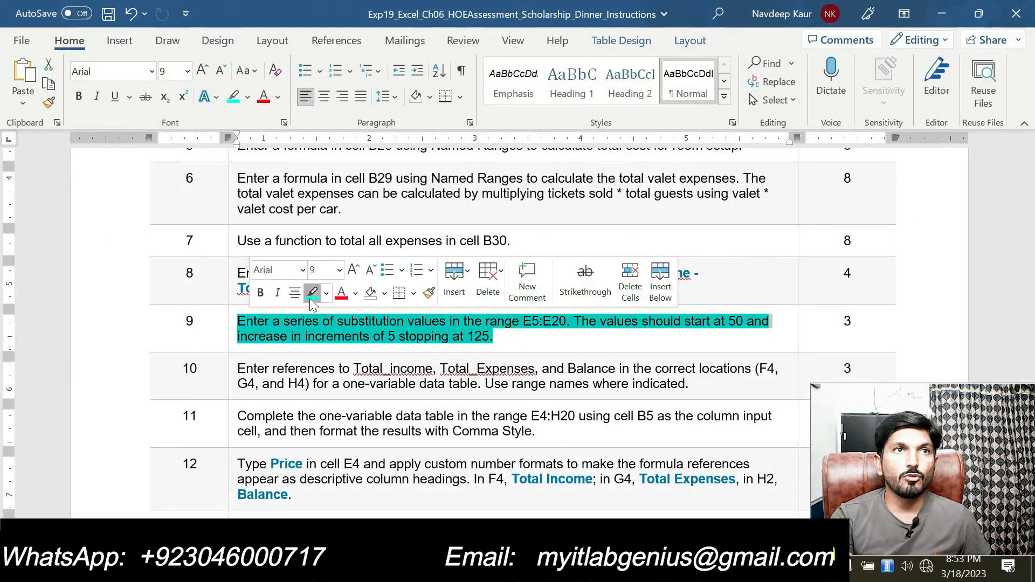
click(312, 294)
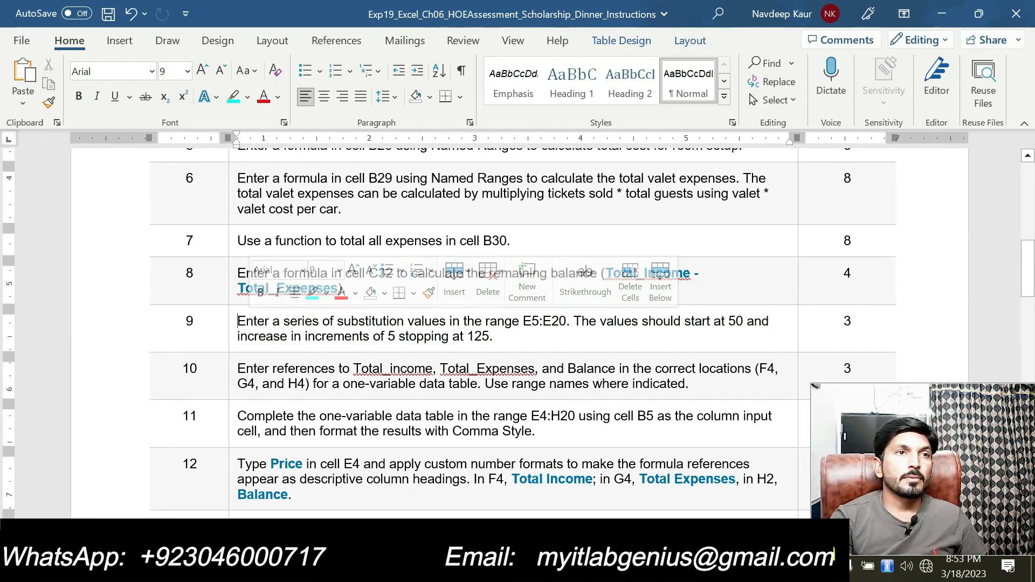
drag(238, 368, 658, 385)
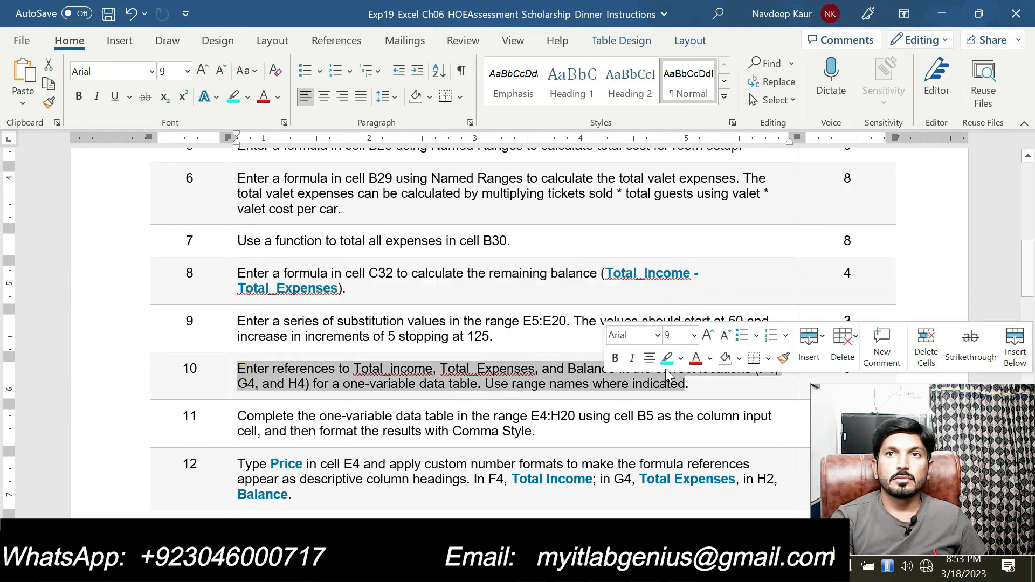
click(666, 368)
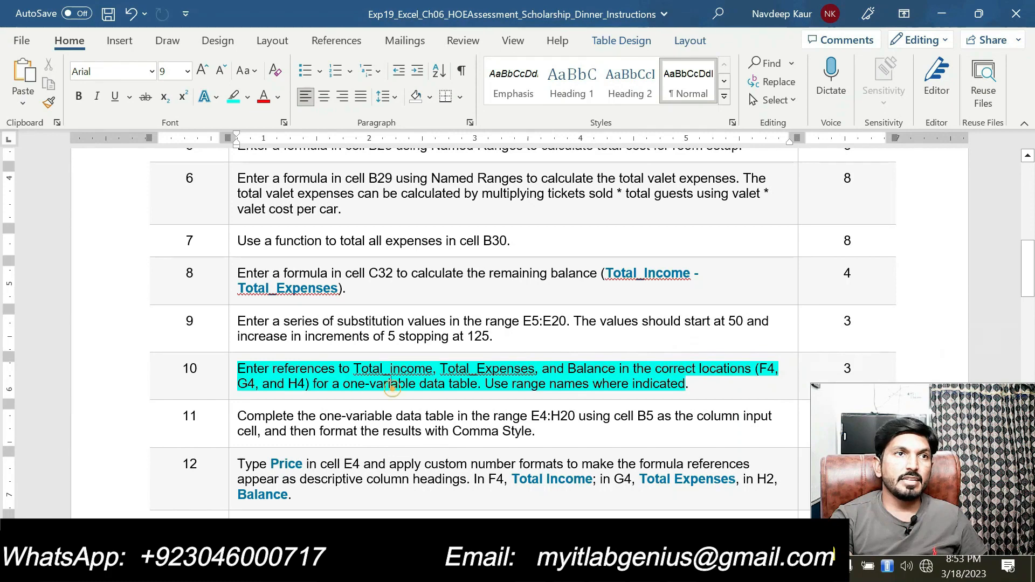
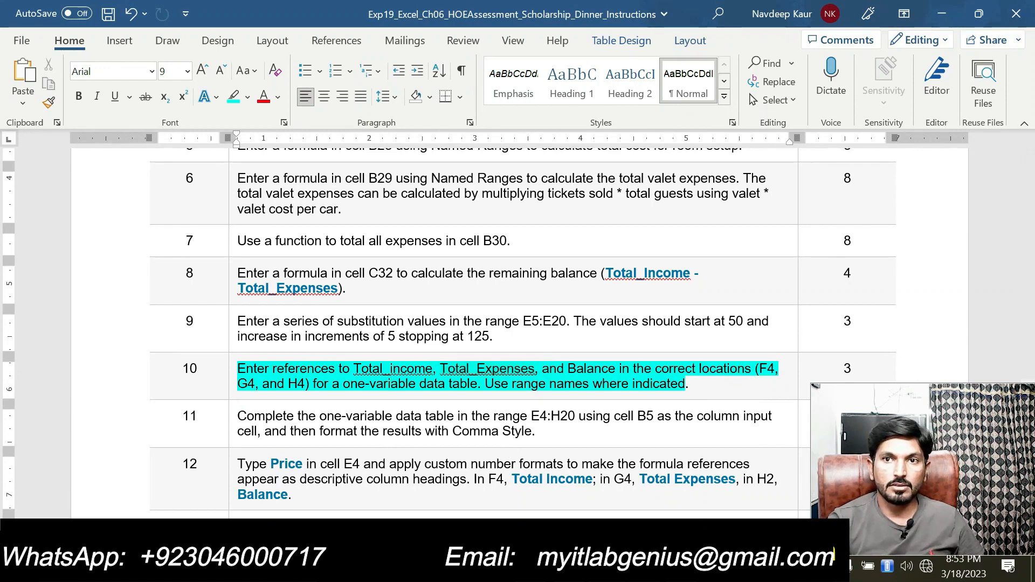
Step: Switch to the Excel workbook and enter the formula =Total_Income in cell F4 by referencing the total income in B20
click(512, 567)
click(488, 231)
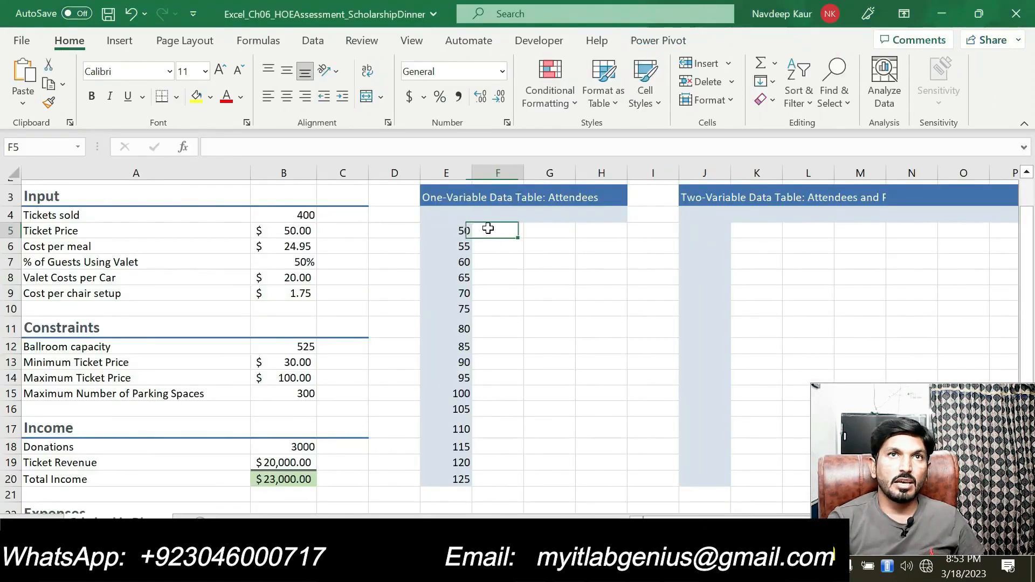
click(504, 216)
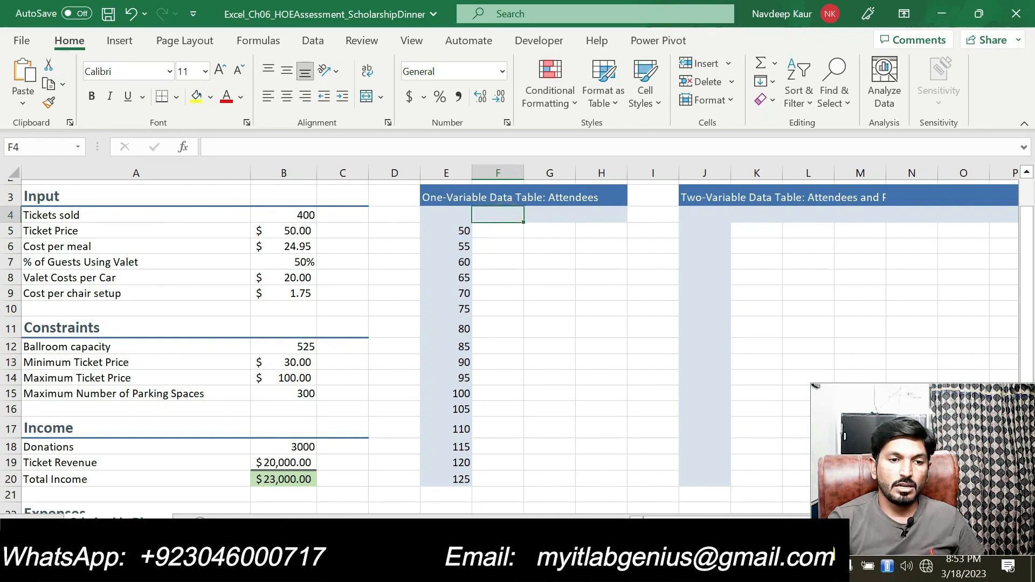
key(alt+Tab)
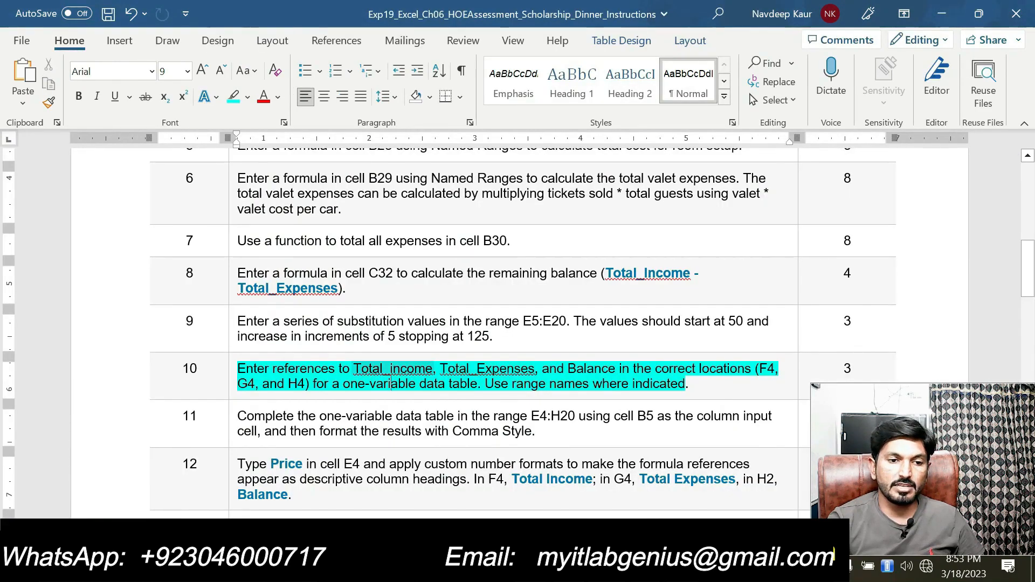
key(alt+Tab)
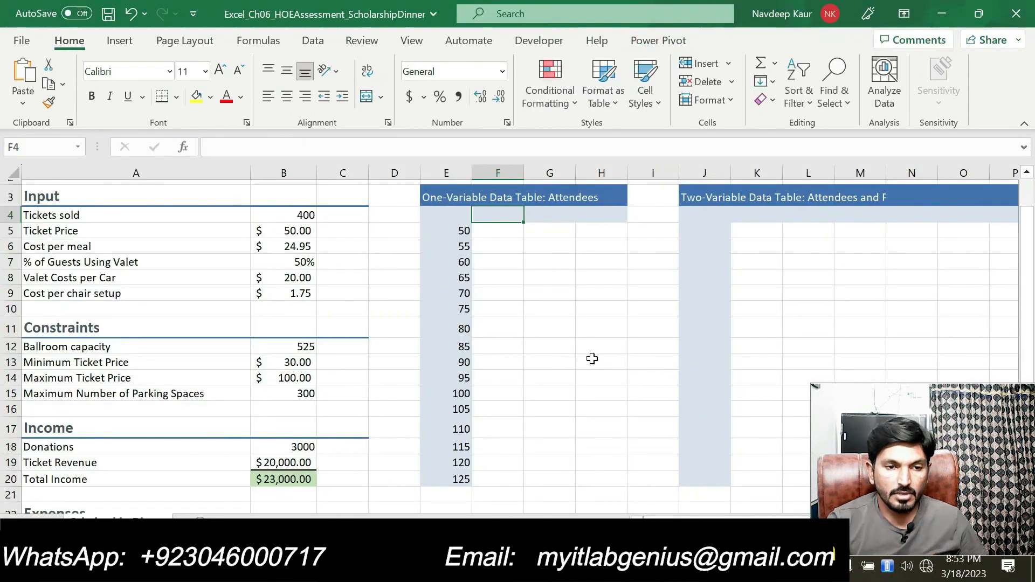
text(=)
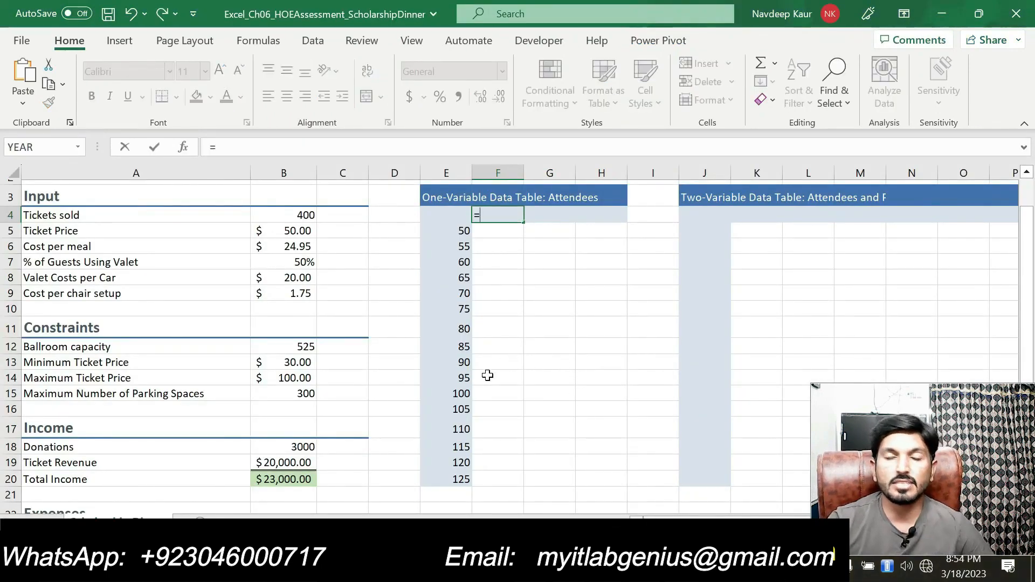
scroll(249, 424, down, 1)
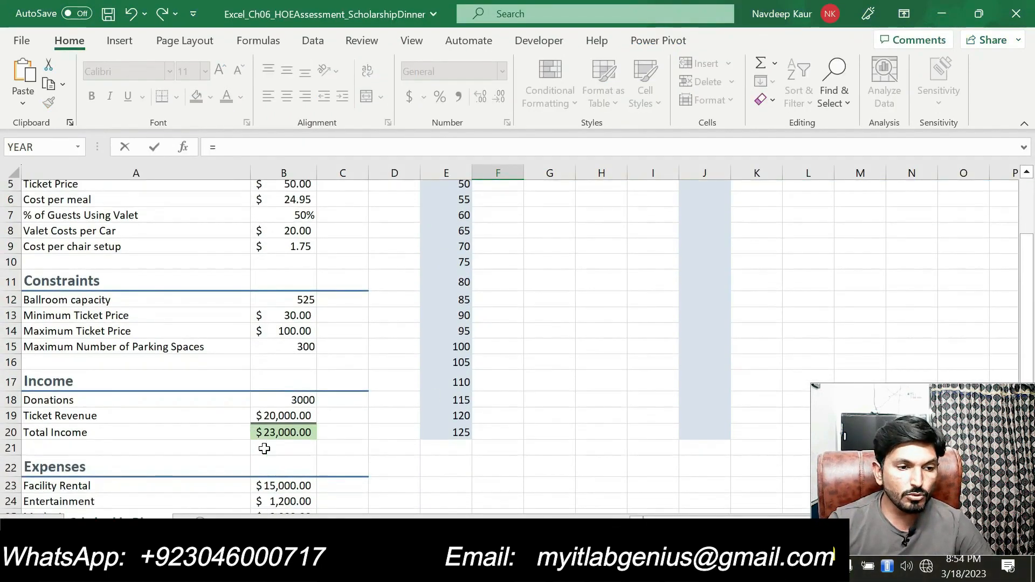
click(296, 434)
scroll(567, 442, up, 2)
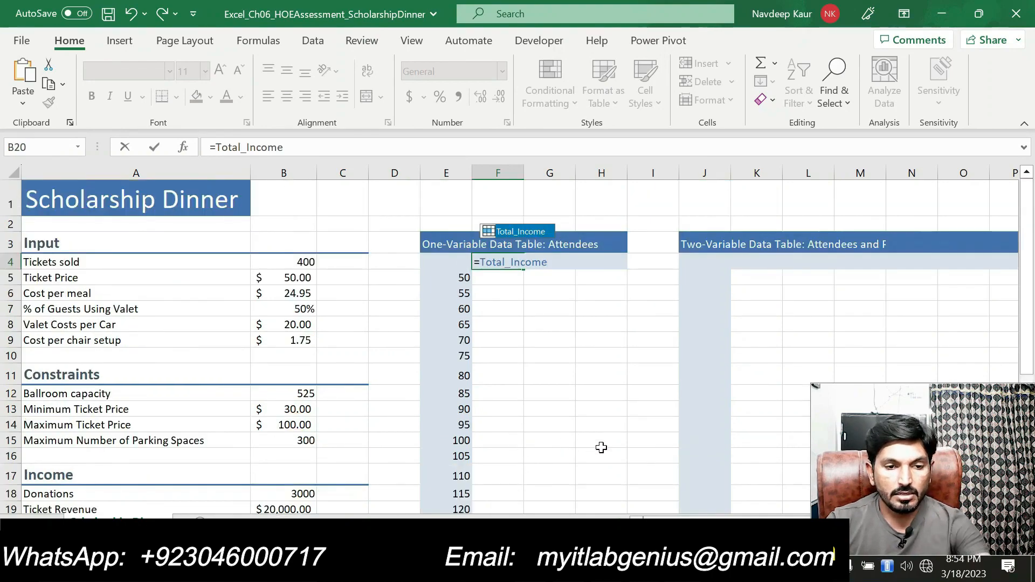
key(Return)
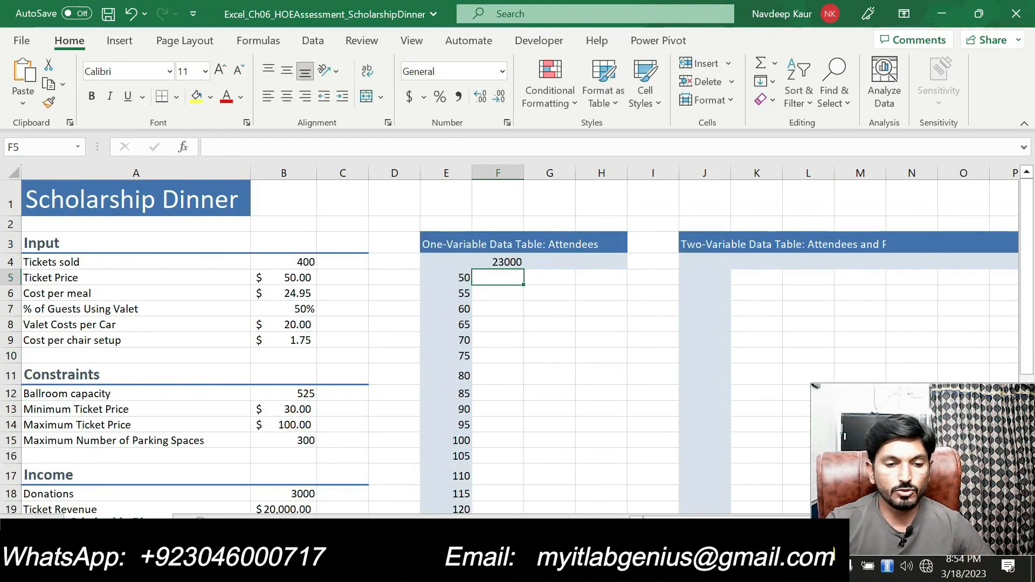
Step: Check instruction 10 in Word and enter the formula =Total_Expenses in cell G4 of the Excel workbook, referencing B30
key(alt+Tab)
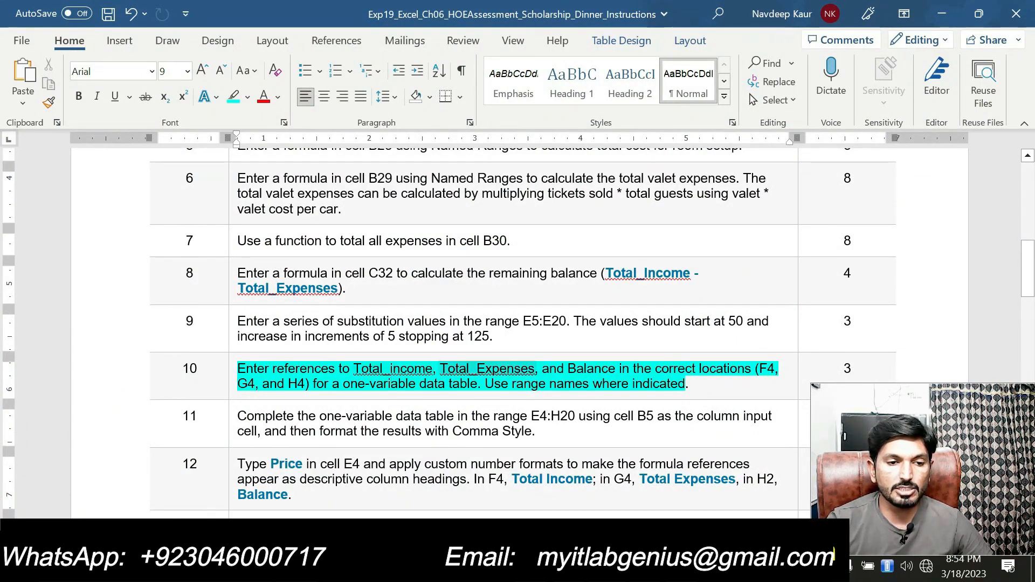
key(alt+Tab)
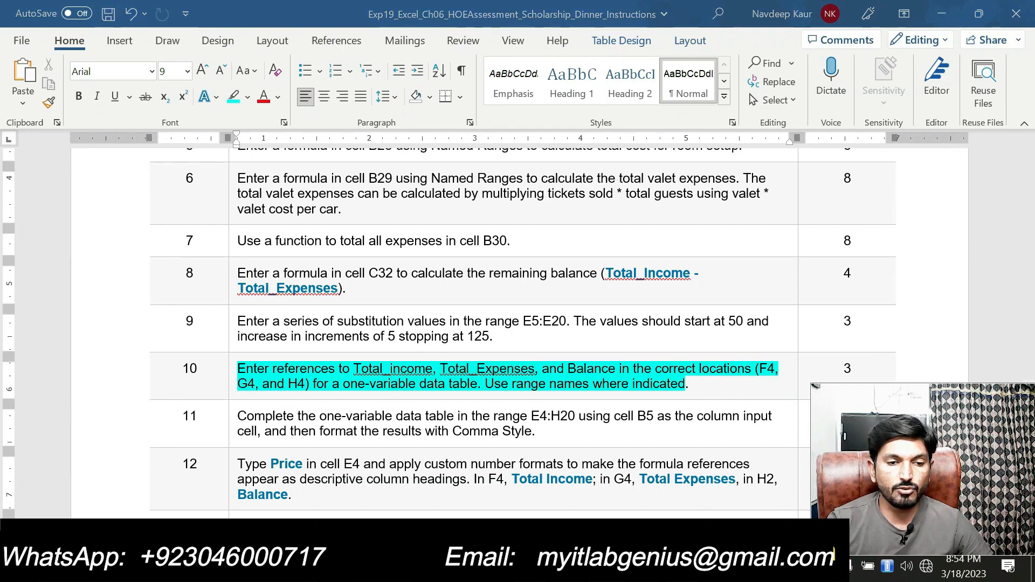
click(542, 263)
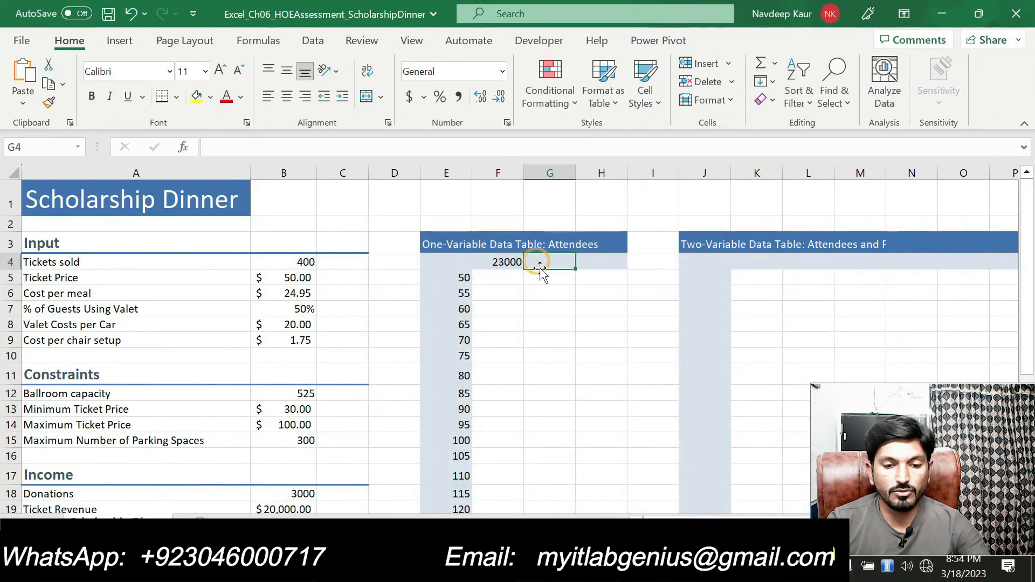
text(=)
scroll(427, 409, down, 2)
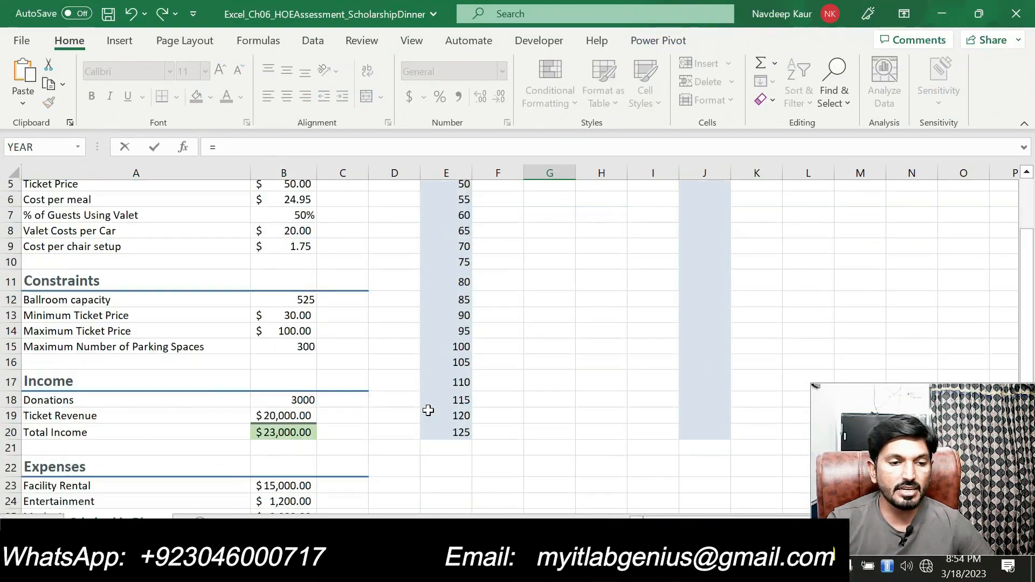
scroll(308, 436, down, 2)
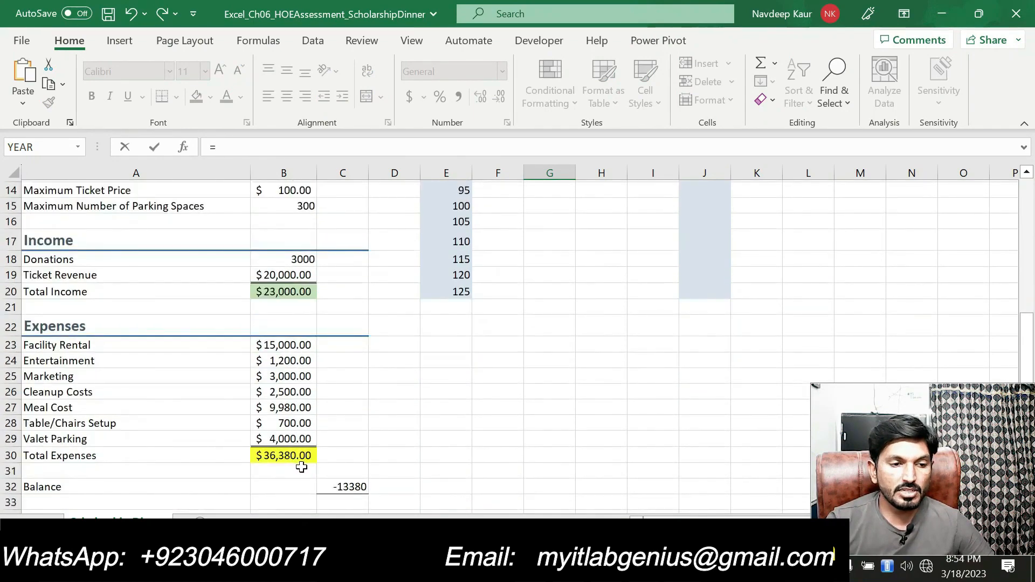
click(291, 459)
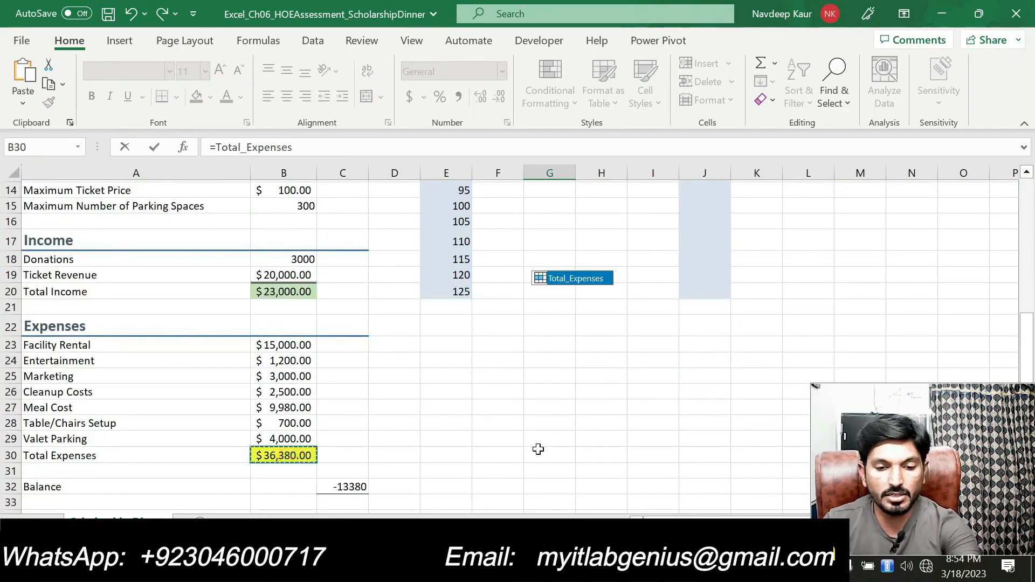
key(Return)
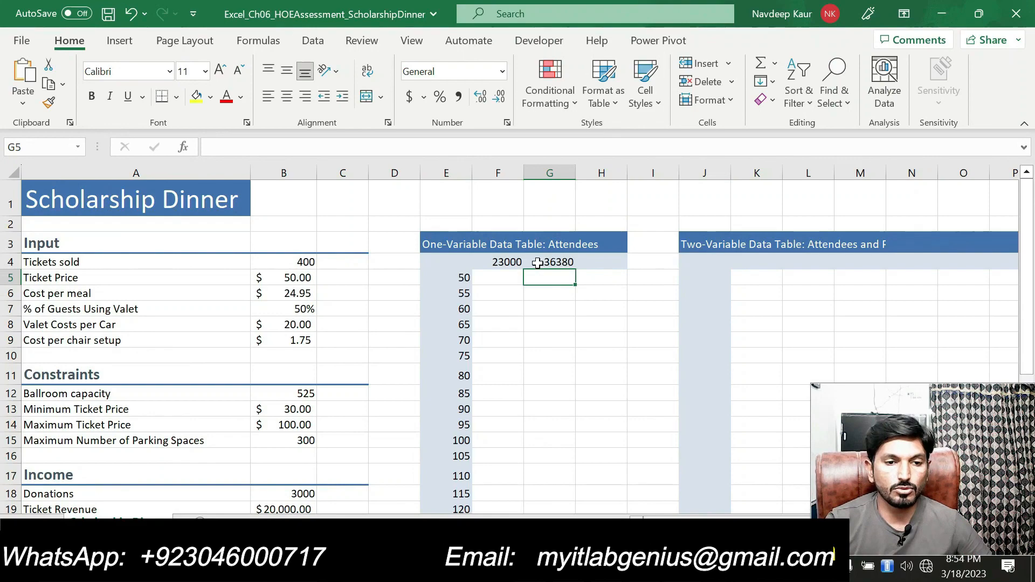
Step: Check the Balance requirement in the Word instructions and enter a reference to the balance in C32 in cell H4 of the workbook
click(592, 262)
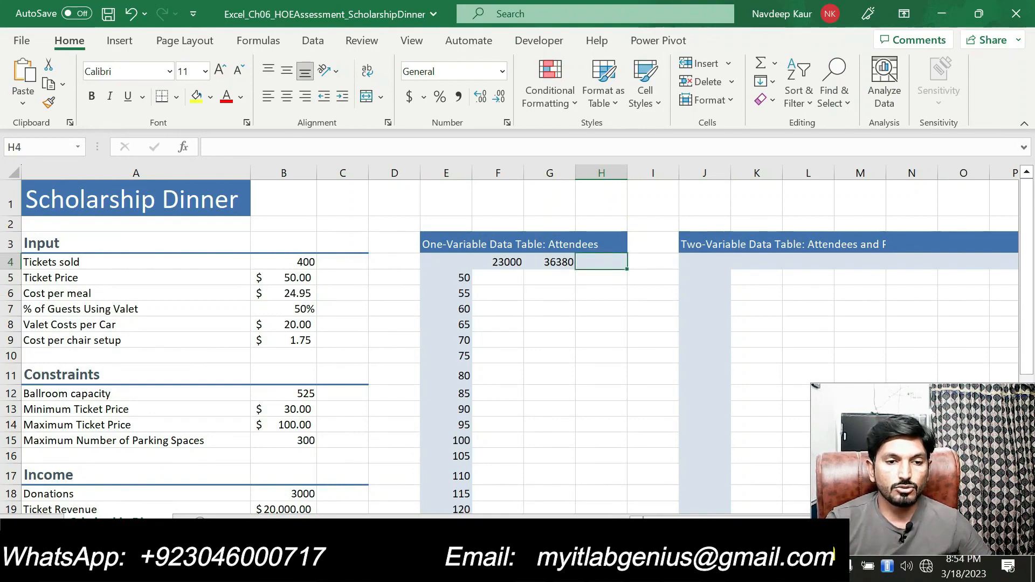
key(alt+Tab)
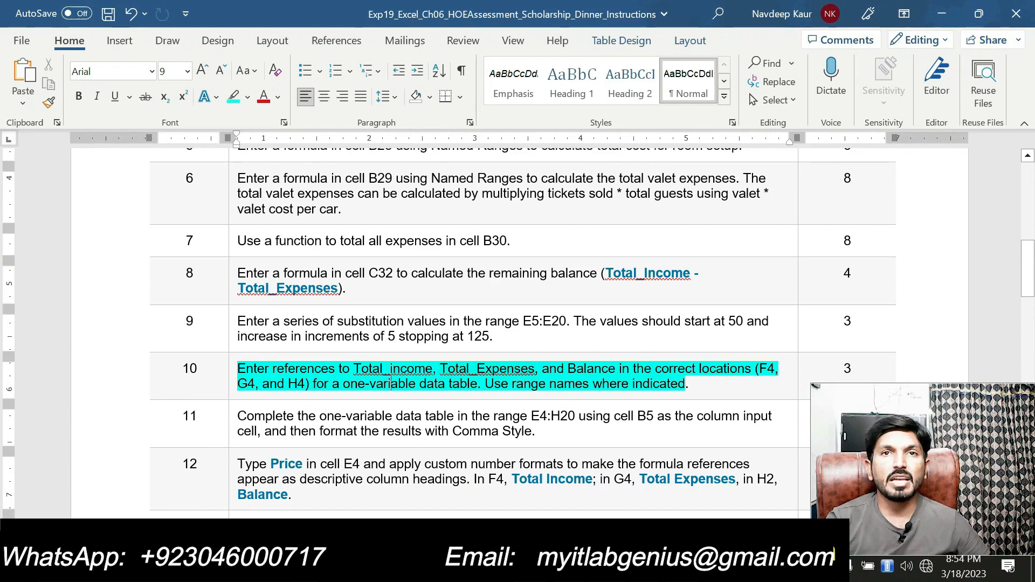
drag(577, 369, 593, 369)
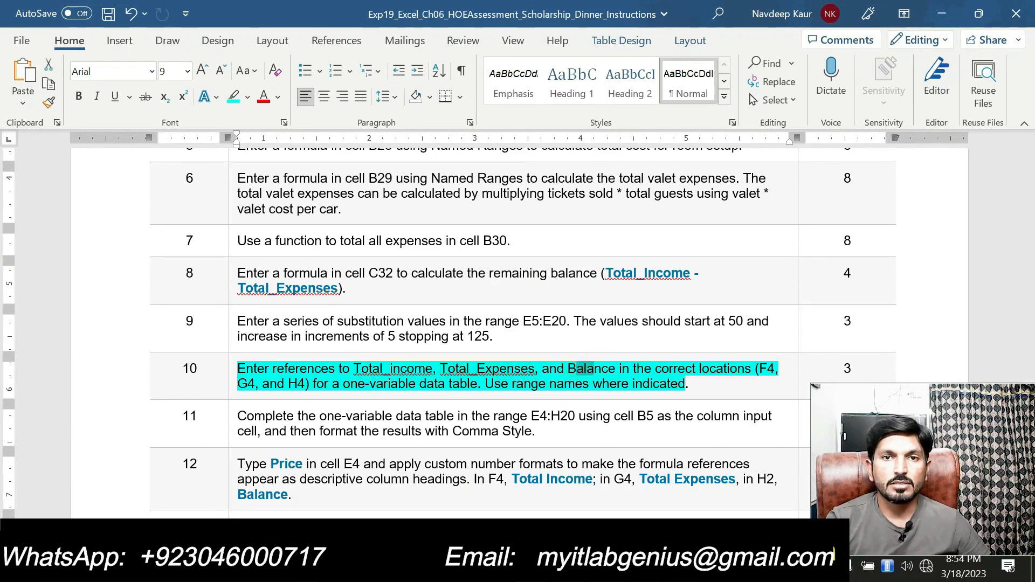
key(alt+Tab)
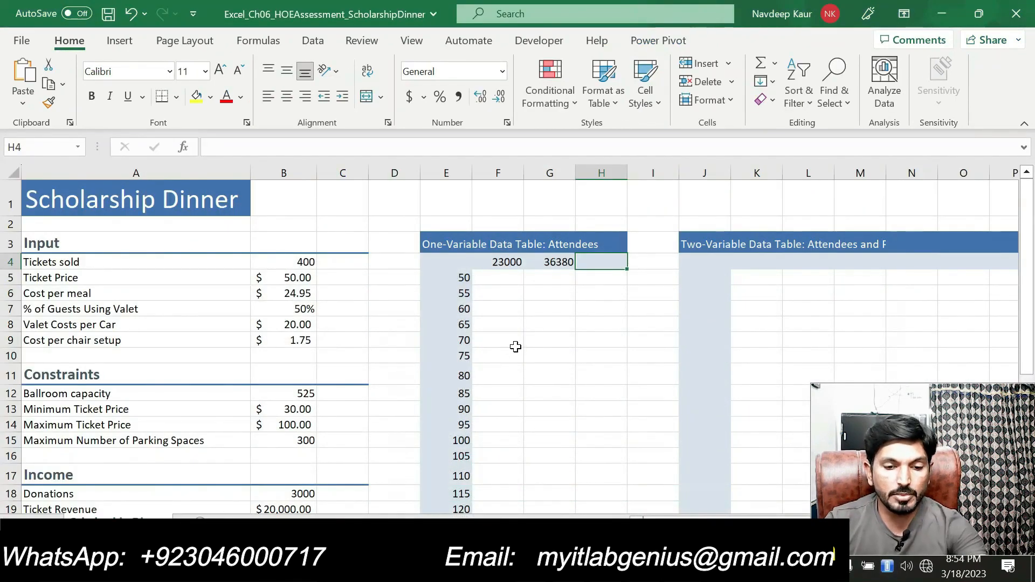
text(=)
scroll(502, 347, down, 4)
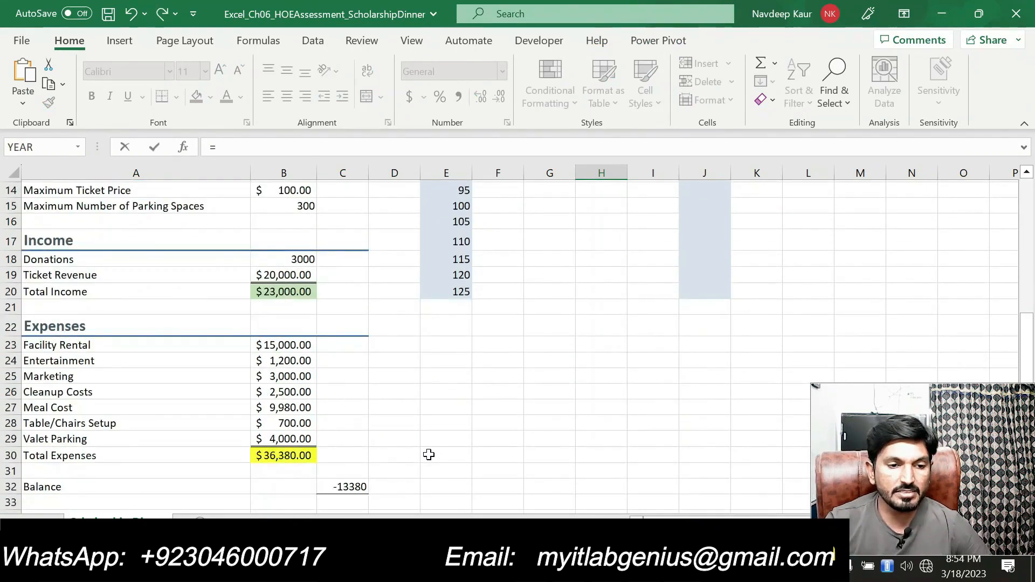
click(350, 488)
key(Return)
scroll(496, 457, up, 5)
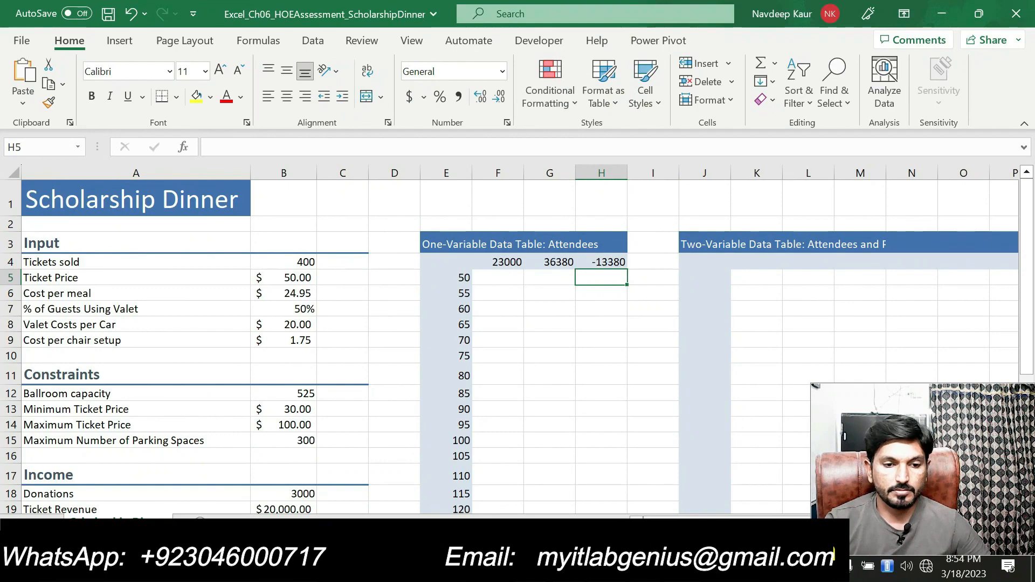
Step: Switch to the Word instructions and remove the turquoise highlight from instruction 10
mouse_move(607, 571)
click(606, 485)
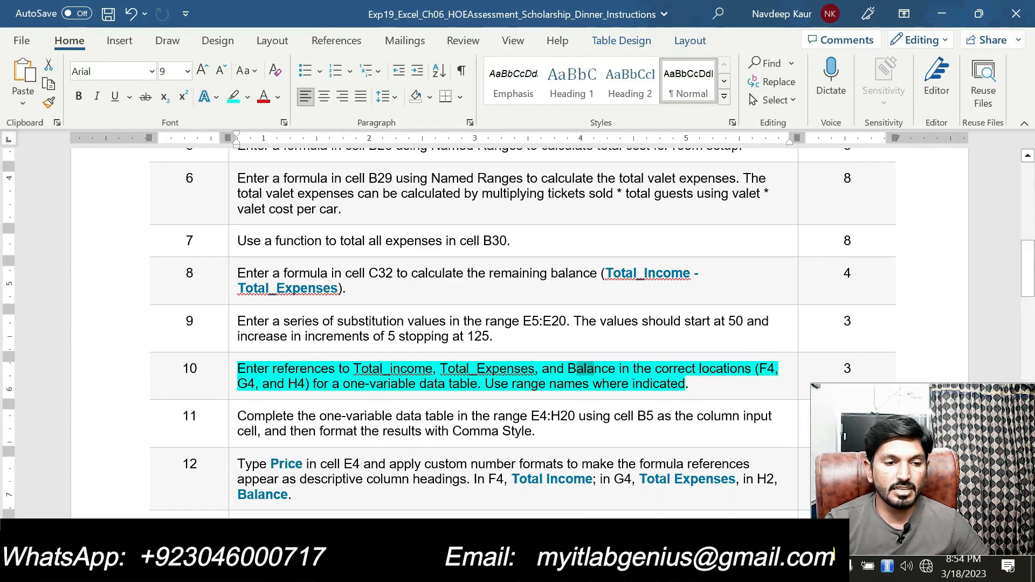
drag(695, 384, 238, 369)
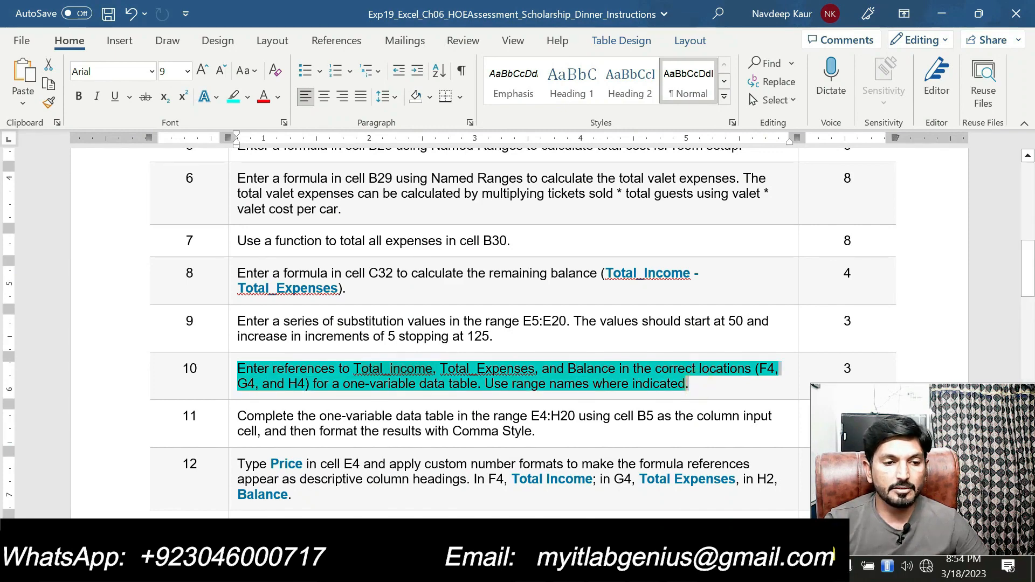
click(322, 344)
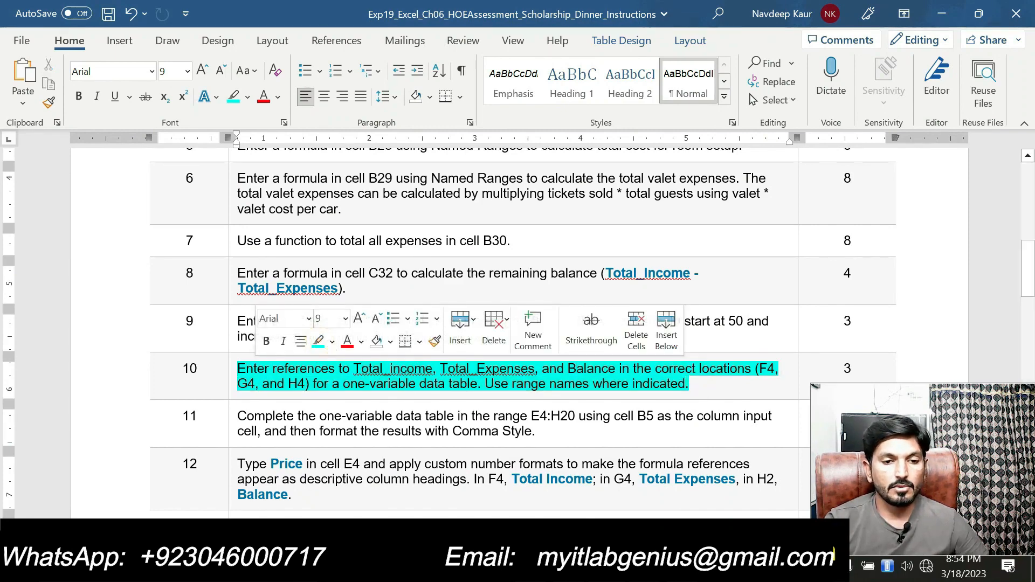
click(702, 383)
drag(702, 382, 237, 369)
click(309, 341)
Step: Highlight instruction 11, about completing the one-variable data table, in turquoise
scroll(309, 341, down, 1)
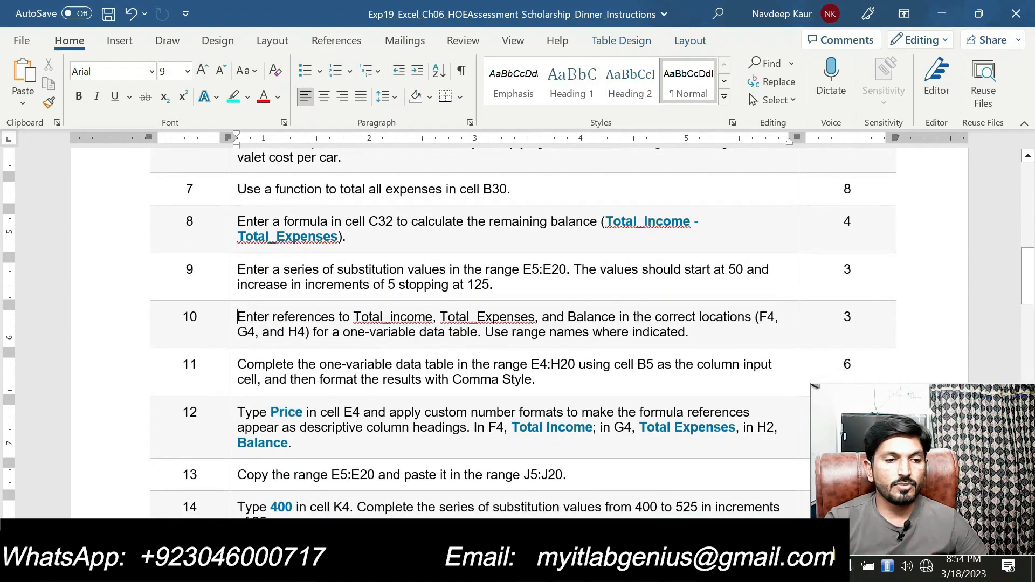
scroll(330, 360, up, 4)
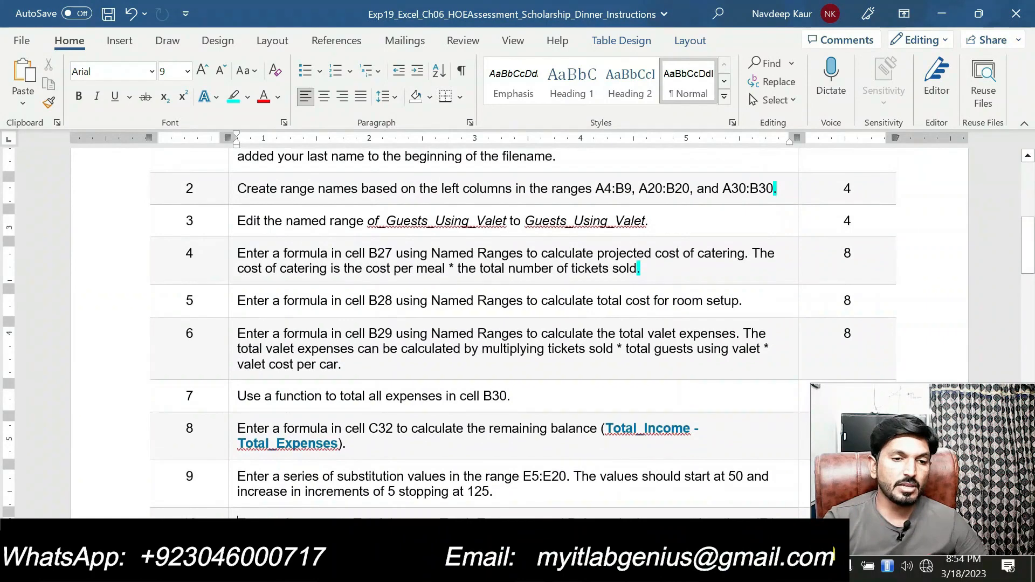
scroll(331, 360, up, 2)
scroll(331, 360, down, 2)
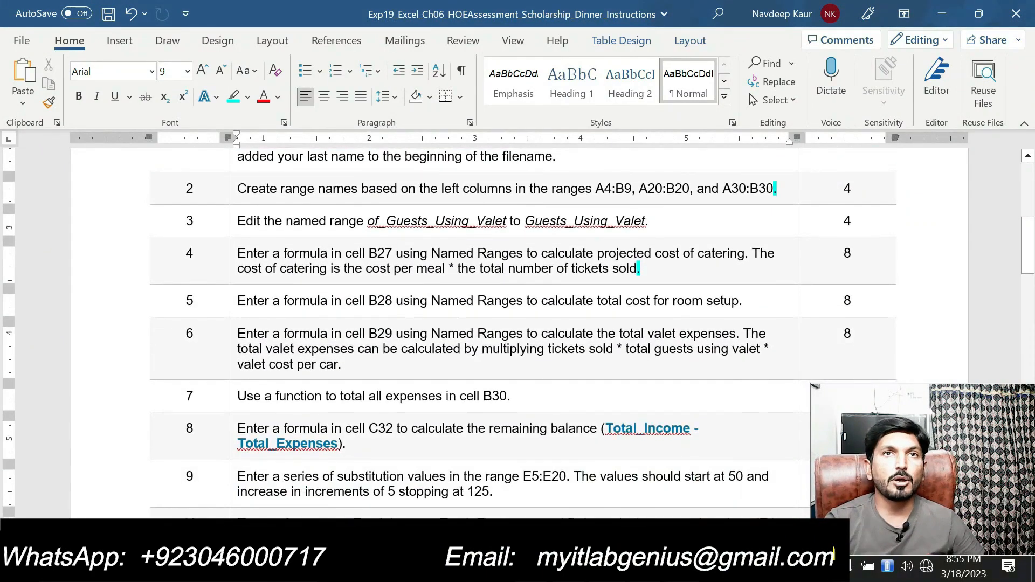
scroll(330, 365, down, 3)
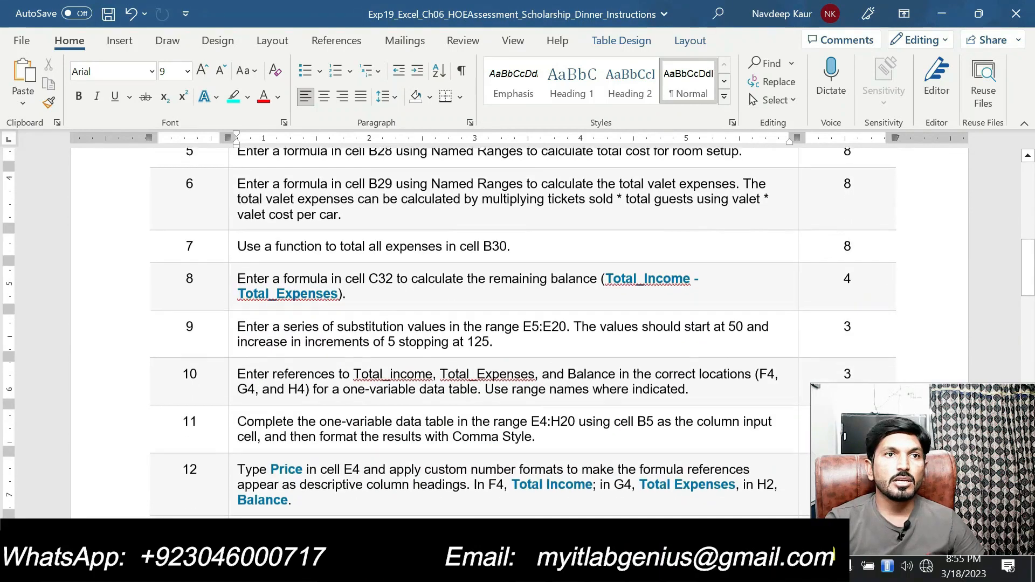
scroll(330, 365, down, 1)
scroll(238, 265, down, 1)
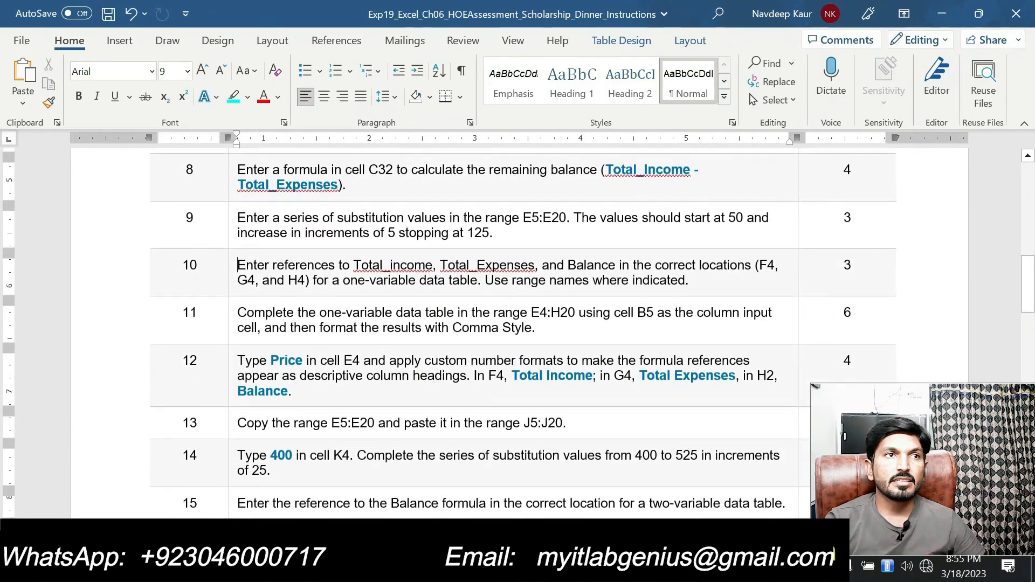
drag(536, 328, 237, 312)
click(306, 292)
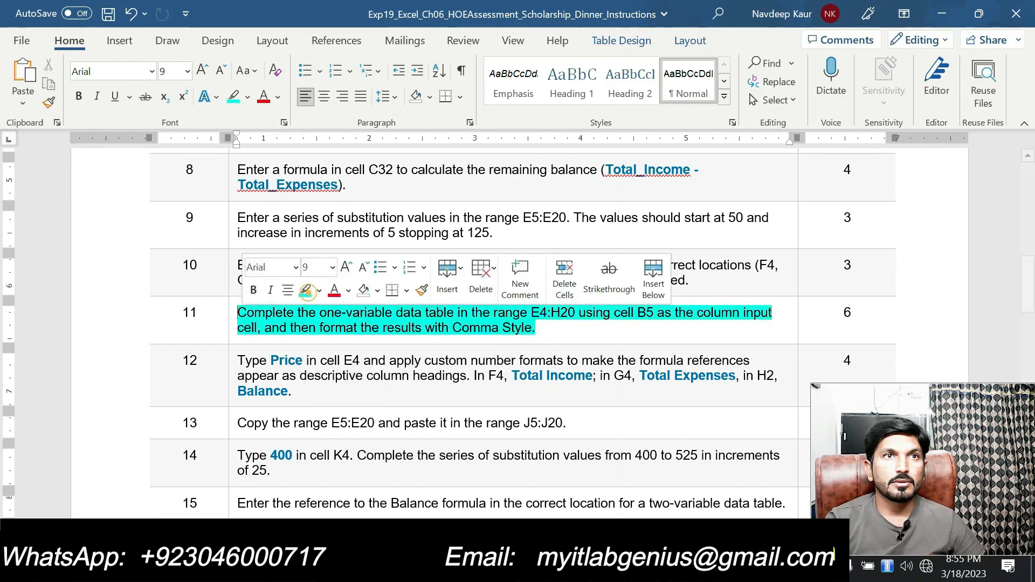
click(543, 326)
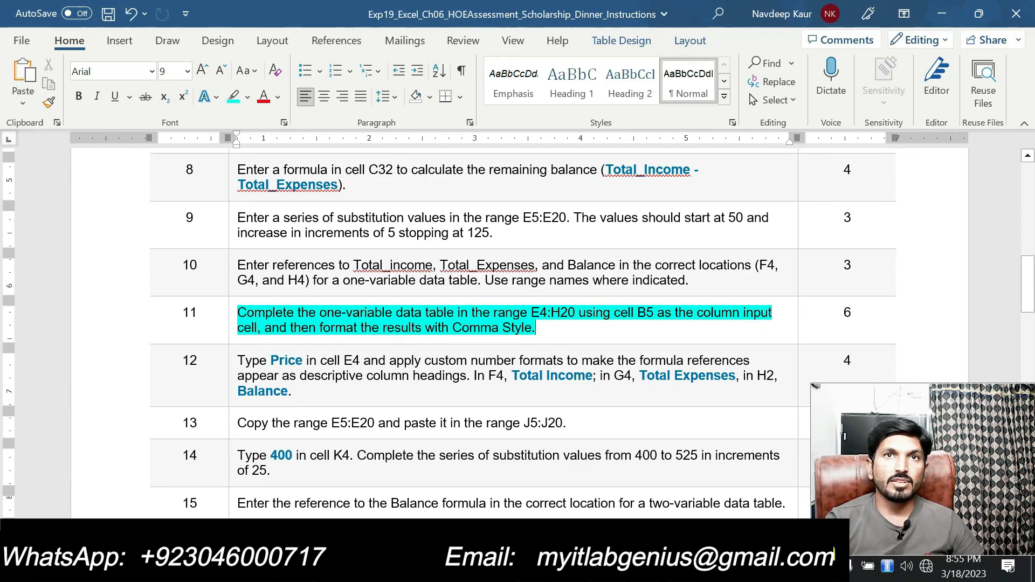
Step: Copy the range address E4:H20 from instruction 11 and use it to select that range in the Excel workbook
drag(531, 312, 577, 313)
key(ctrl+c)
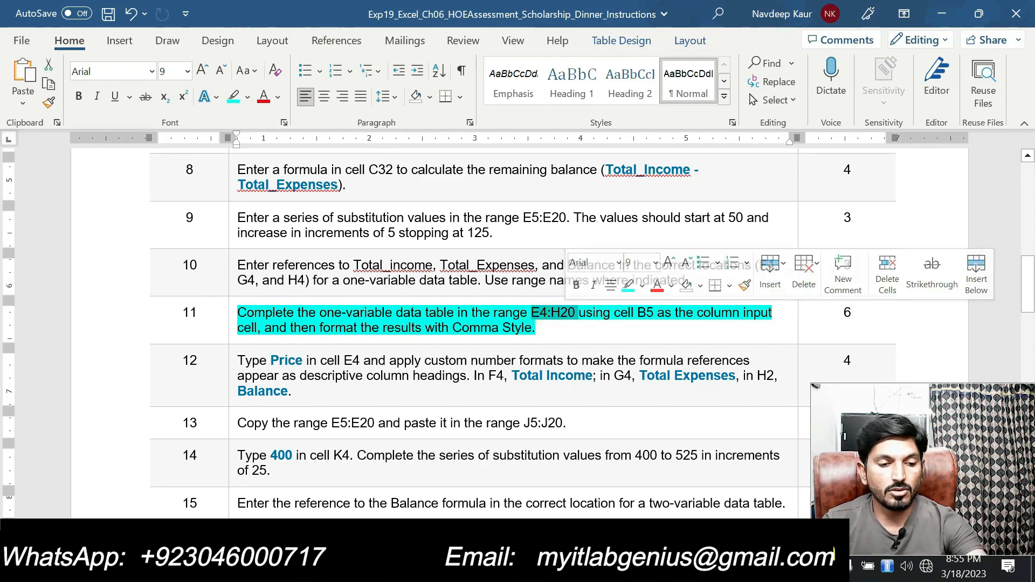
key(alt+Tab)
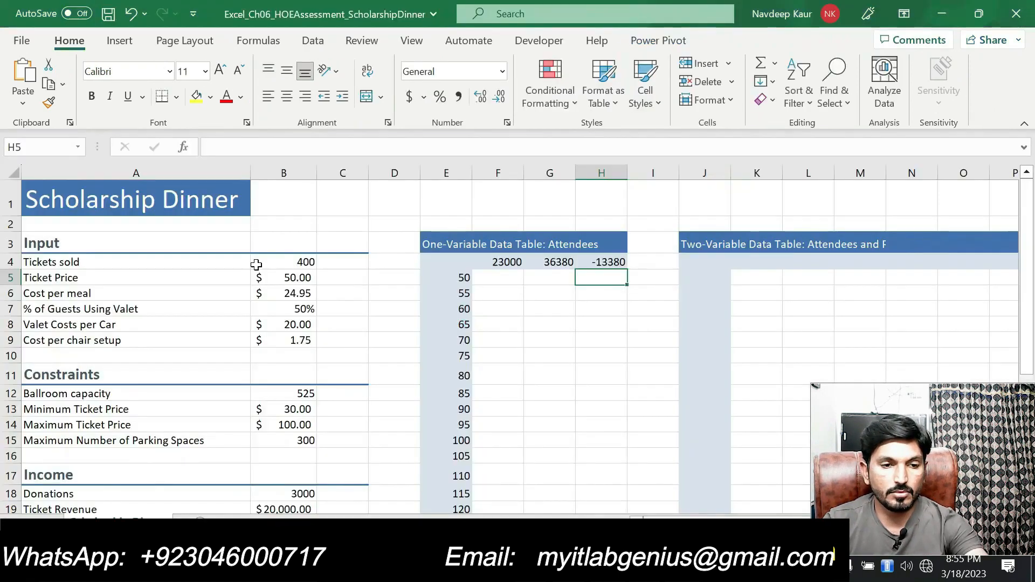
click(43, 146)
key(ctrl+v)
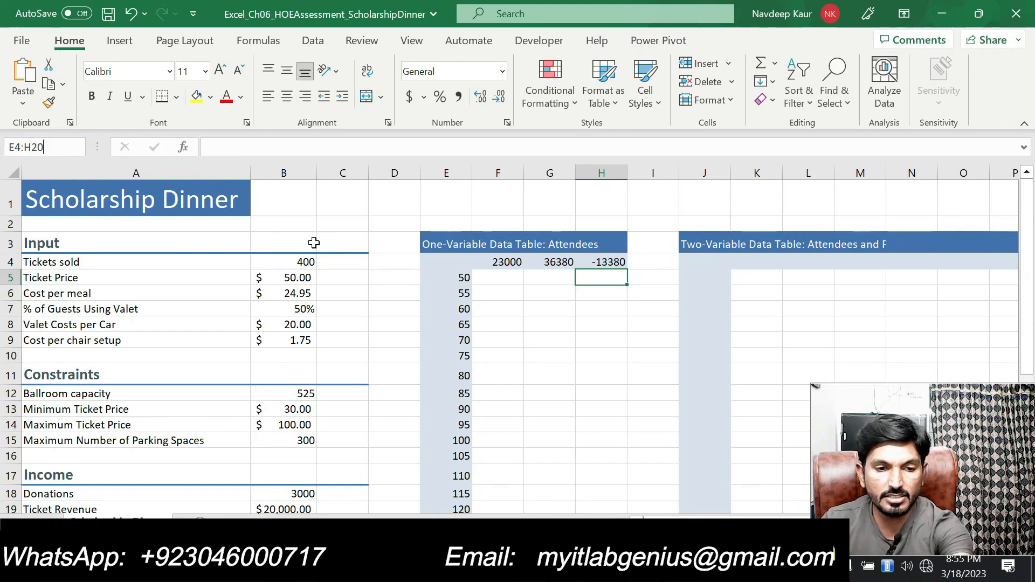
key(Return)
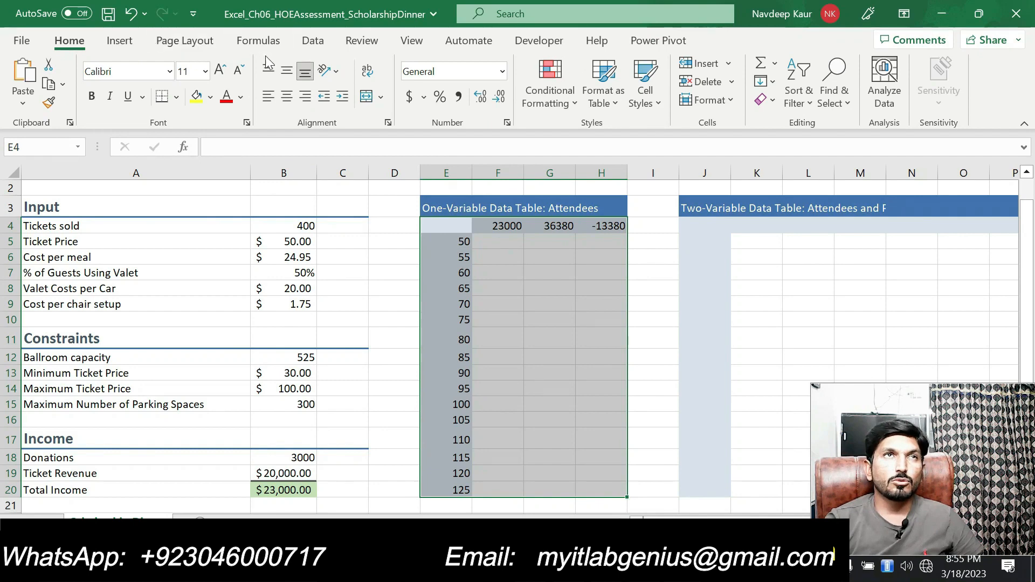
Step: Create the one-variable data table in E4:H20 using B5, as given in instruction 11, as the column input cell
click(311, 42)
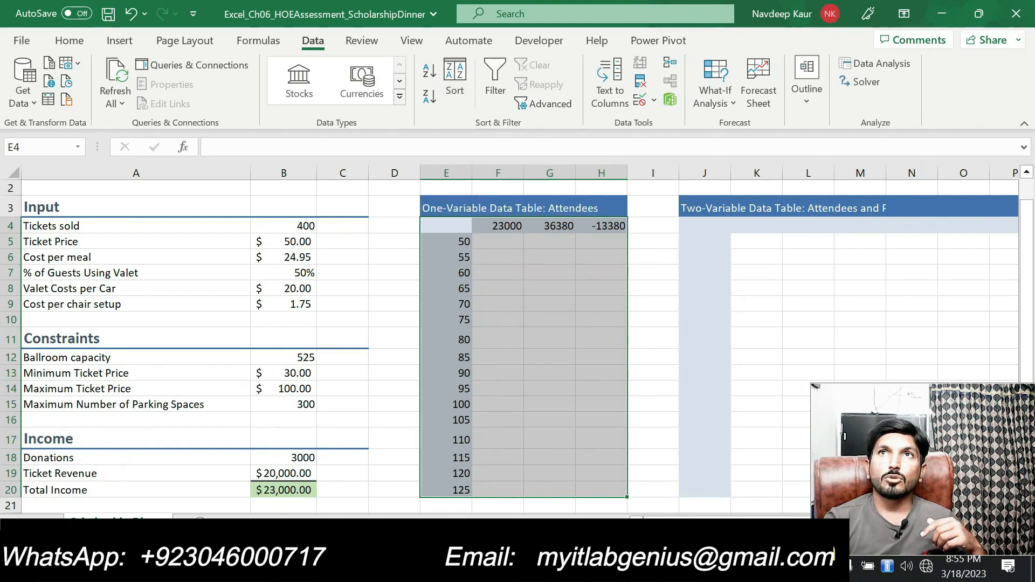
click(723, 103)
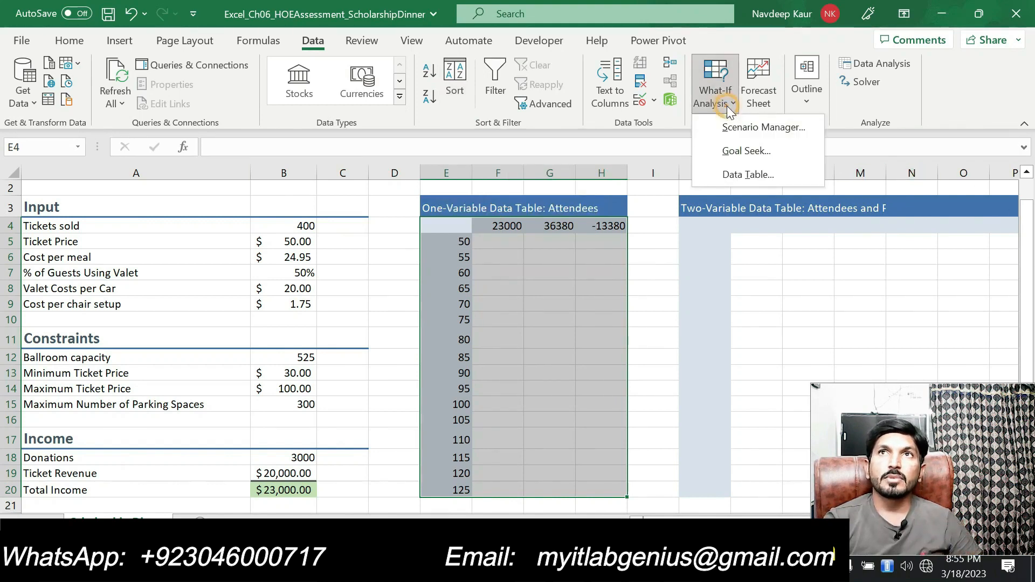
click(737, 174)
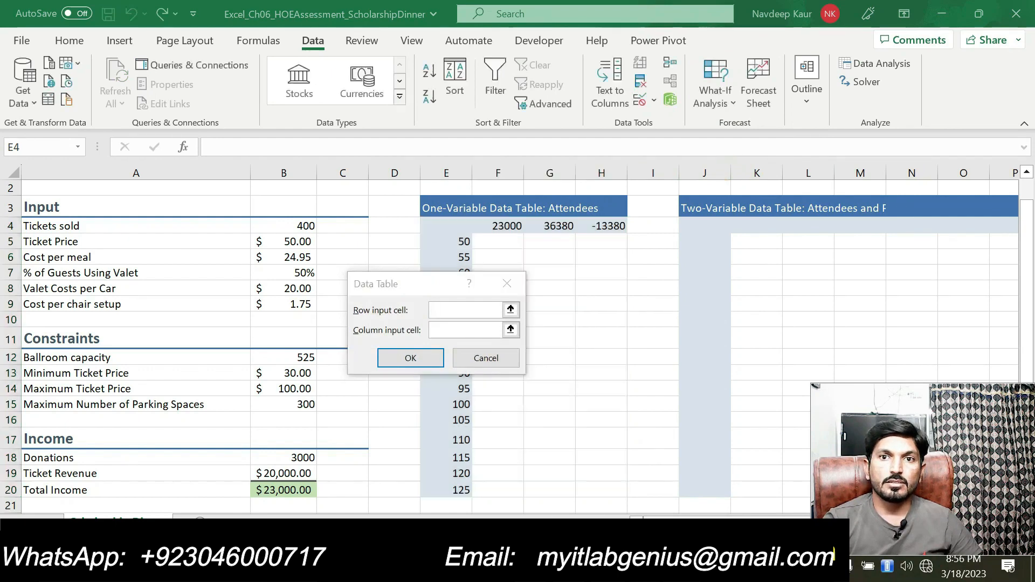
key(alt+Tab)
drag(614, 313, 655, 317)
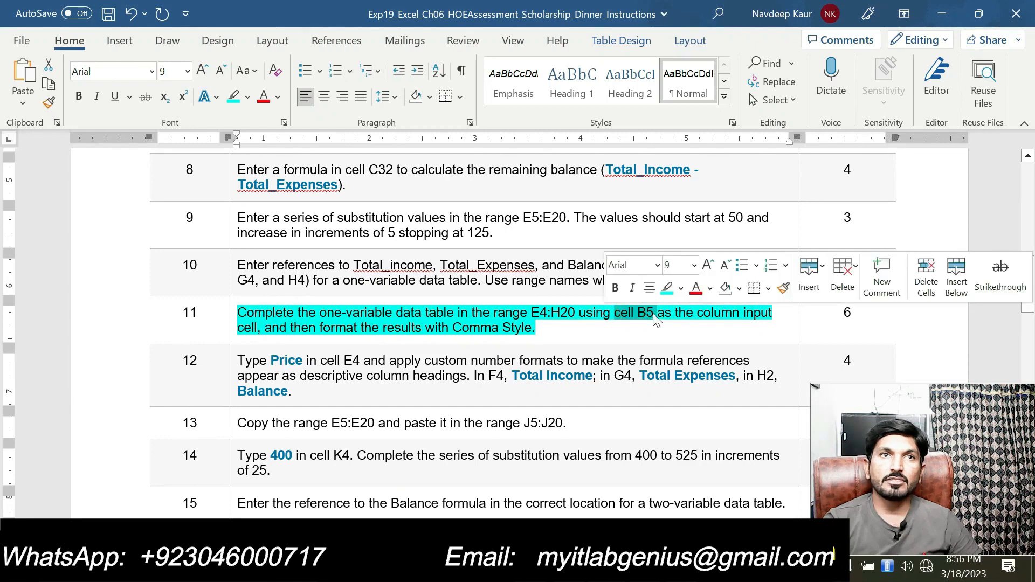
key(alt+Tab)
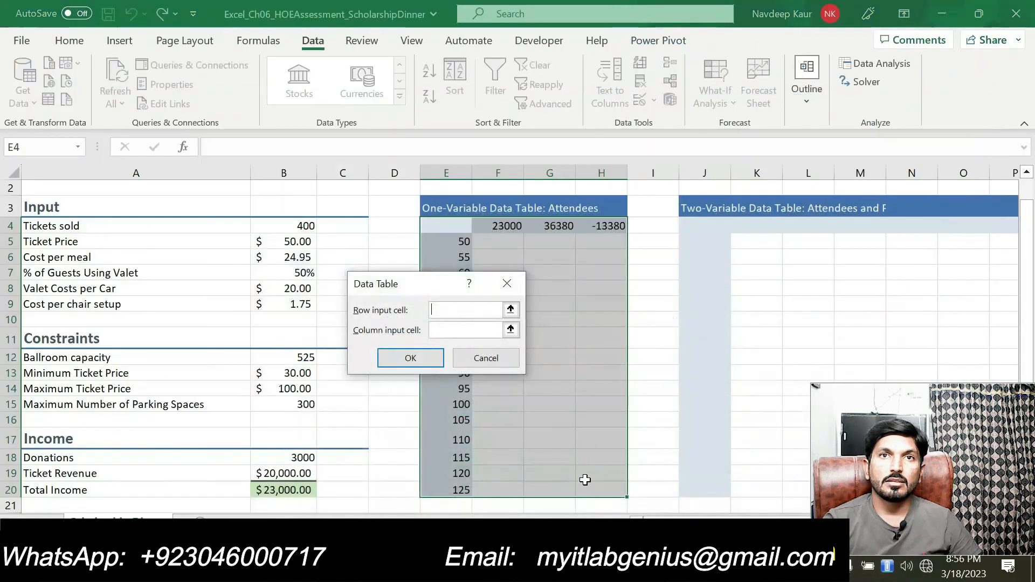
click(462, 329)
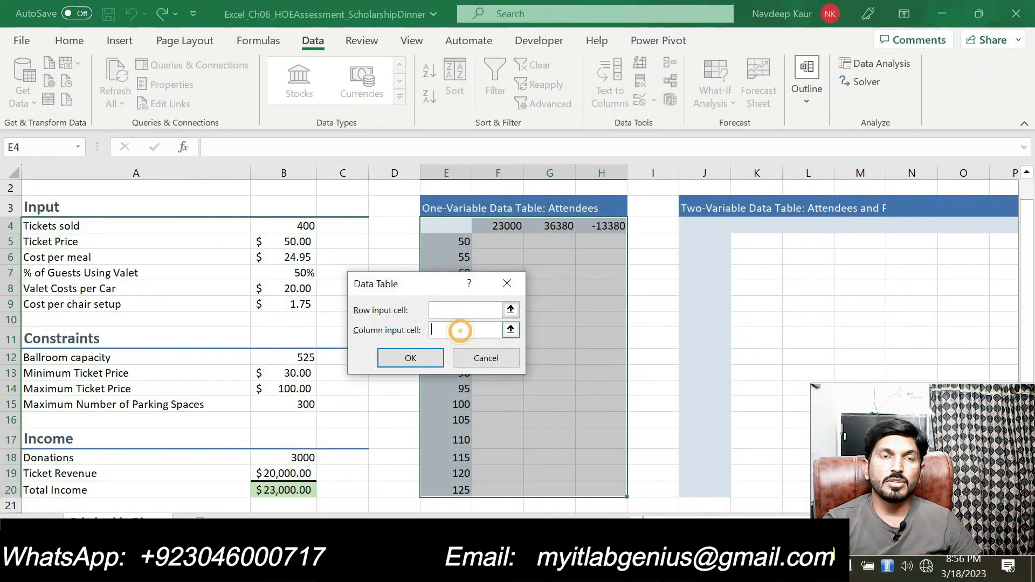
text(B5)
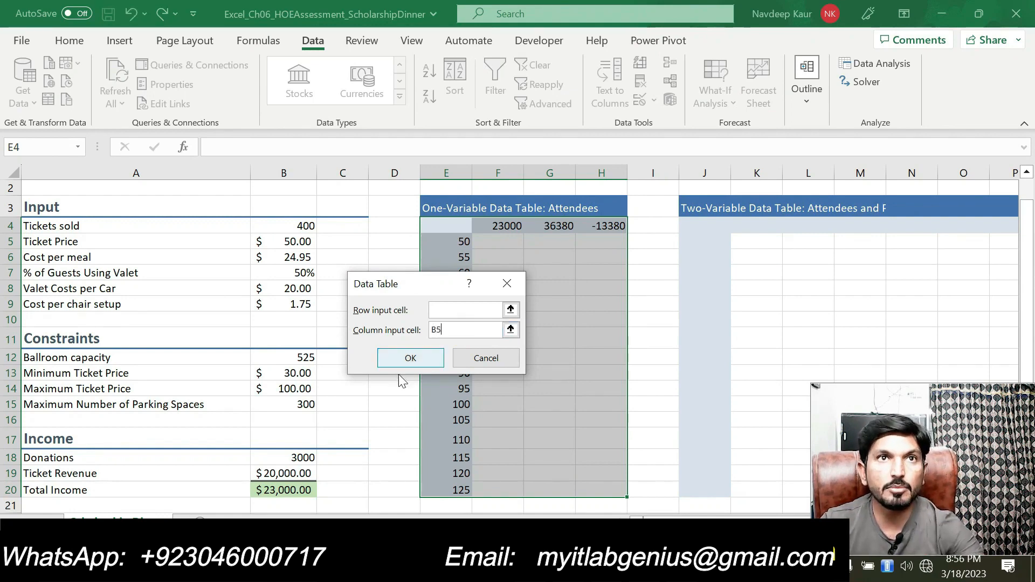
click(425, 354)
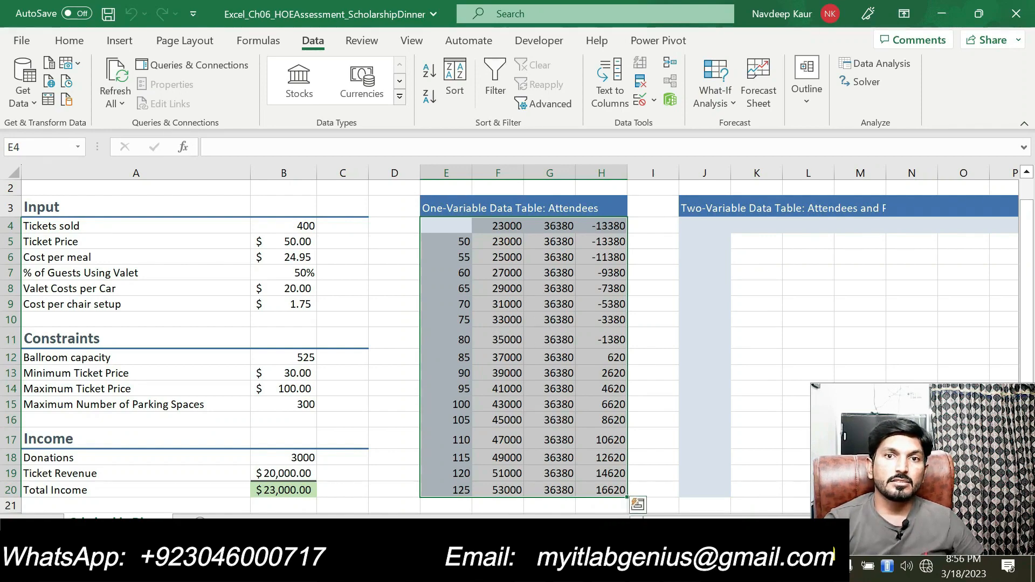
Step: Check the formatting requirement in instruction 11 and apply Comma Style to the data table results in F5:H20
key(alt+Tab)
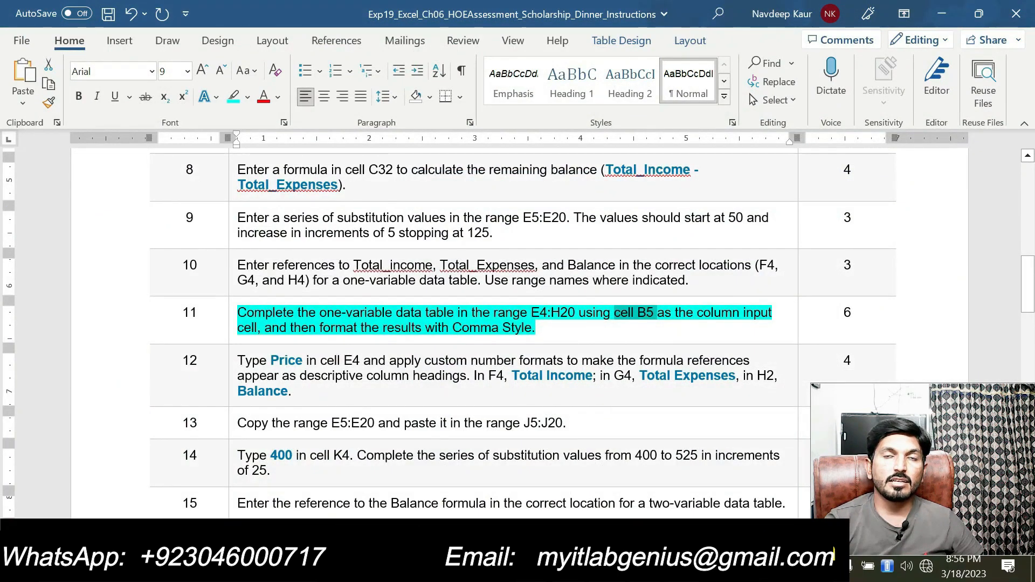
key(alt+Tab)
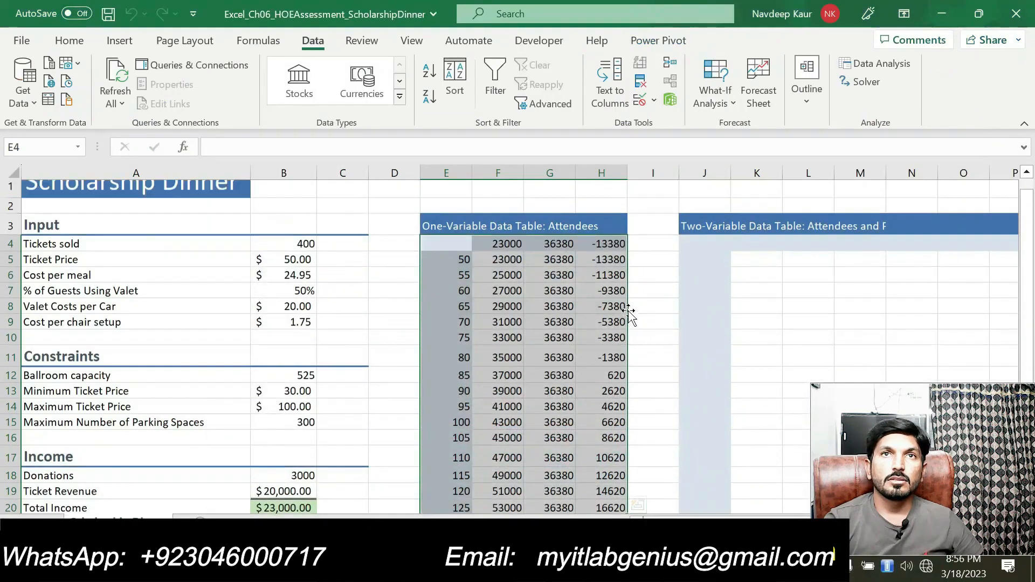
scroll(628, 311, up, 1)
click(648, 305)
drag(496, 280, 598, 490)
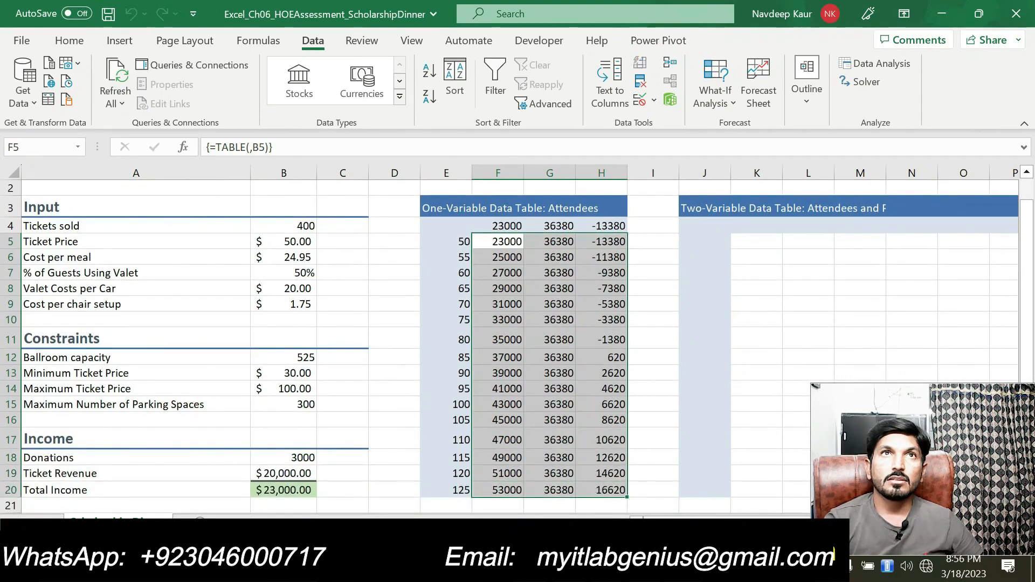
click(81, 42)
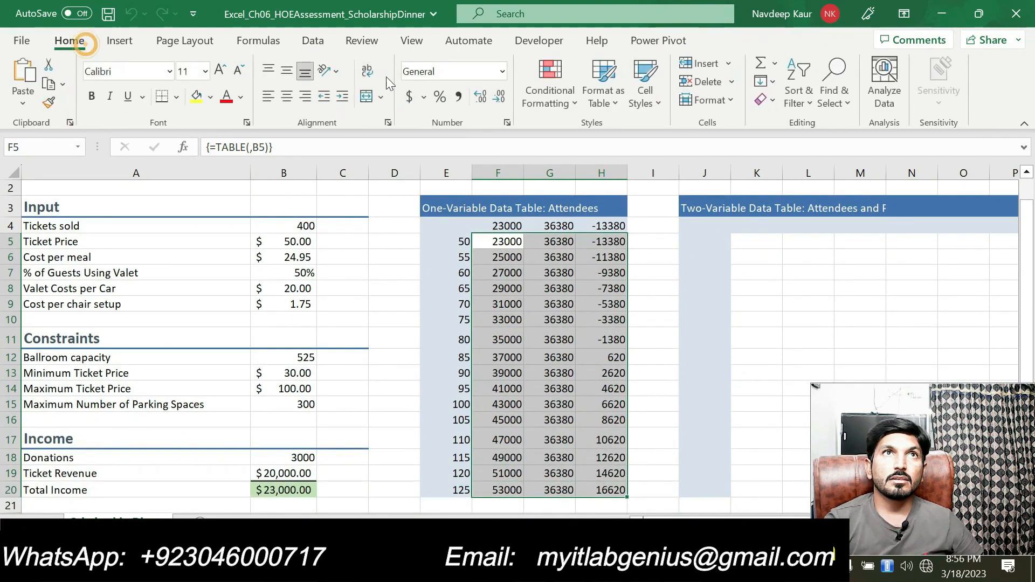
click(458, 95)
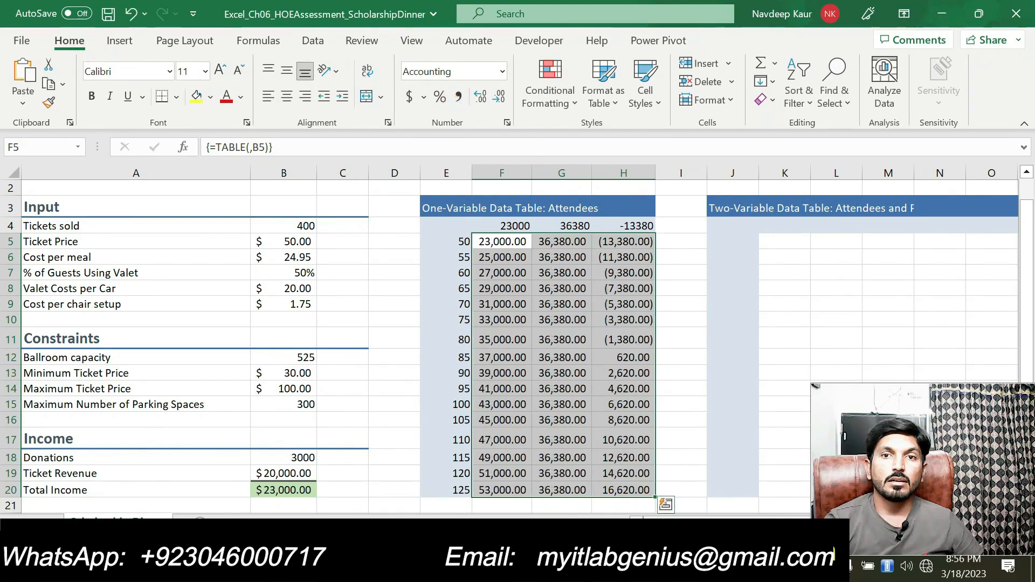
Step: Switch to the Word instructions and remove the turquoise highlight from instruction 11
key(alt+Tab)
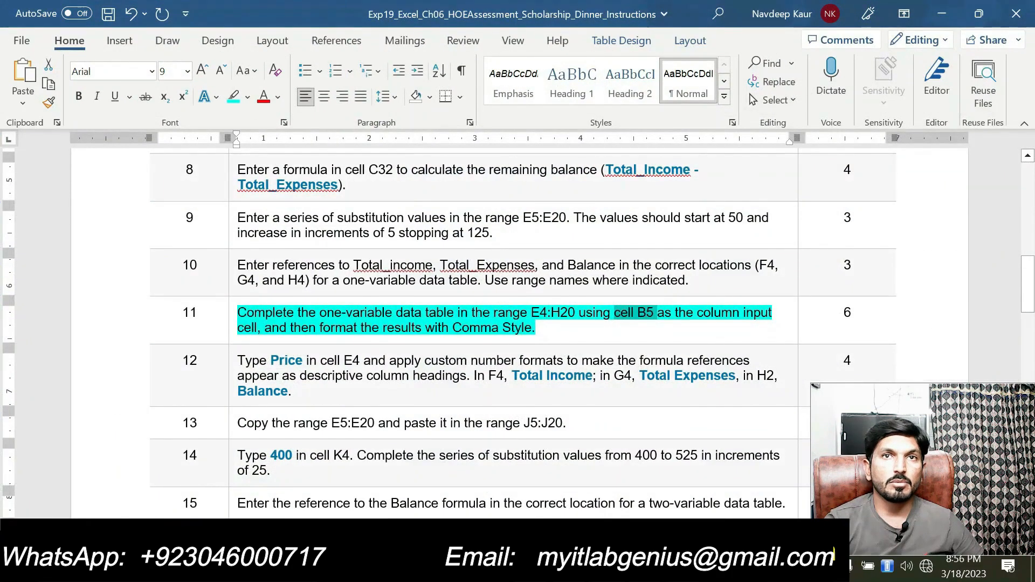
click(542, 328)
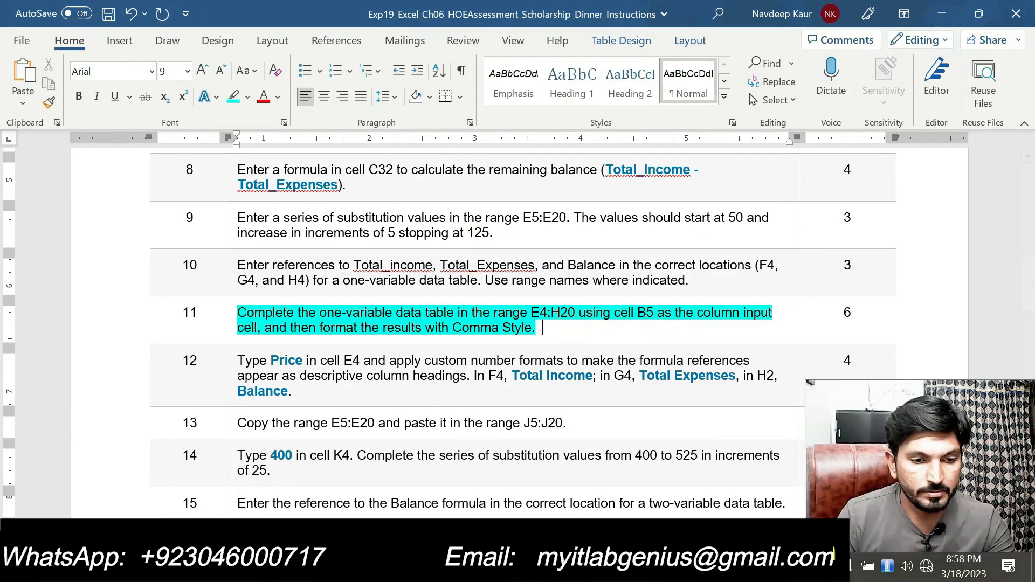
drag(542, 327, 237, 313)
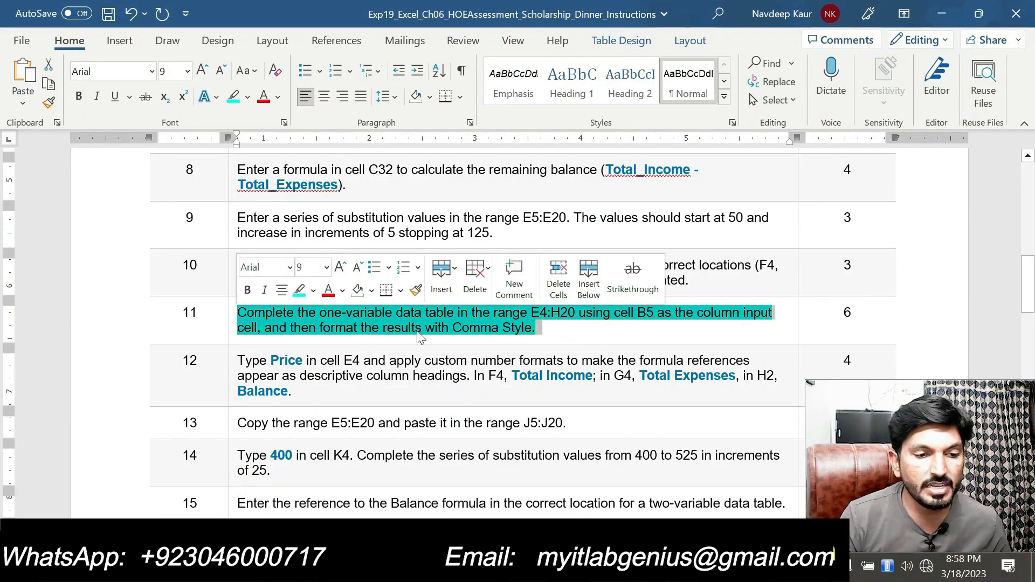
click(299, 293)
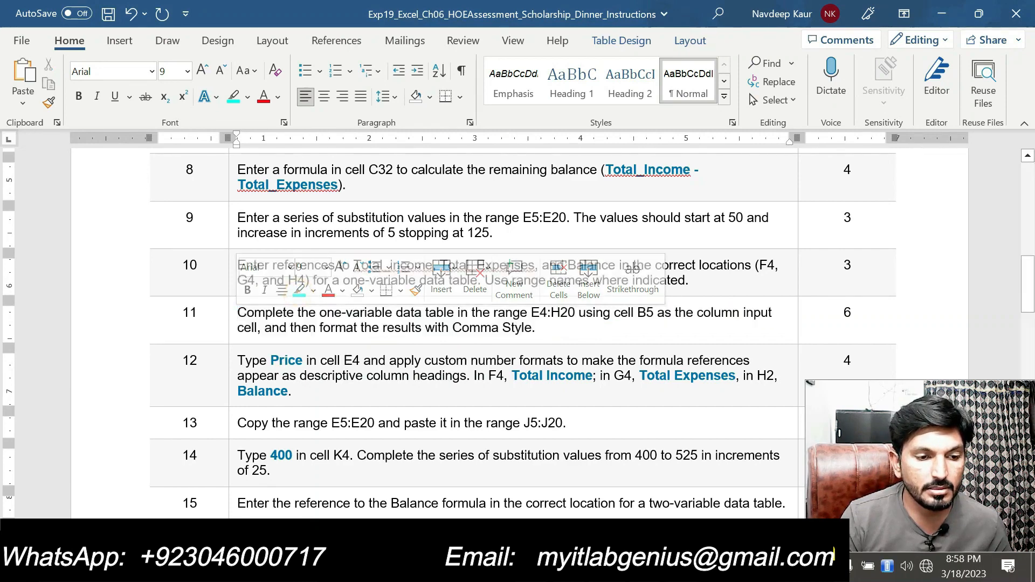
Step: Highlight instruction 12, about the Price label and custom number format headings, in turquoise
drag(292, 392, 238, 359)
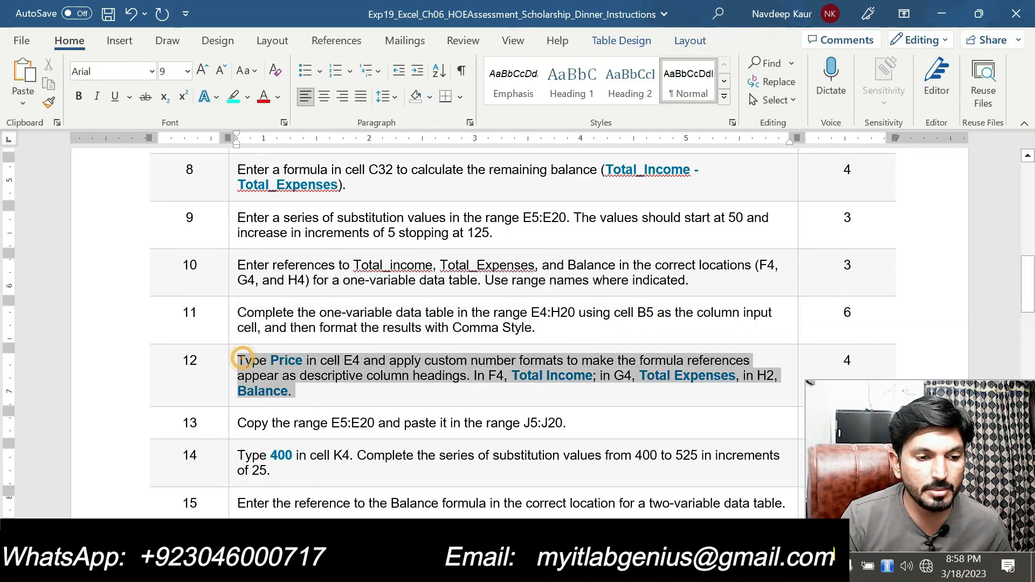
click(369, 365)
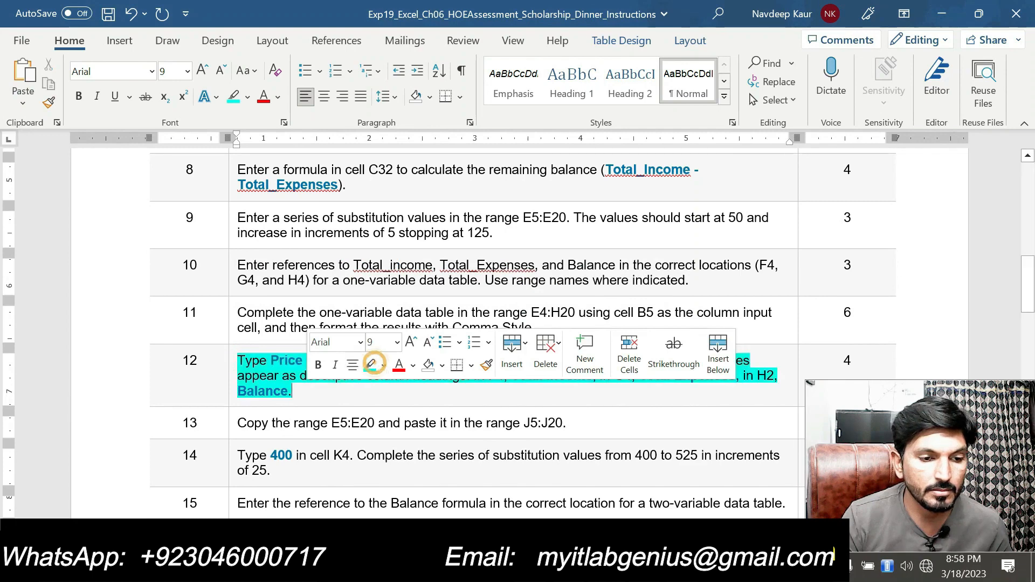
click(311, 391)
scroll(311, 391, down, 1)
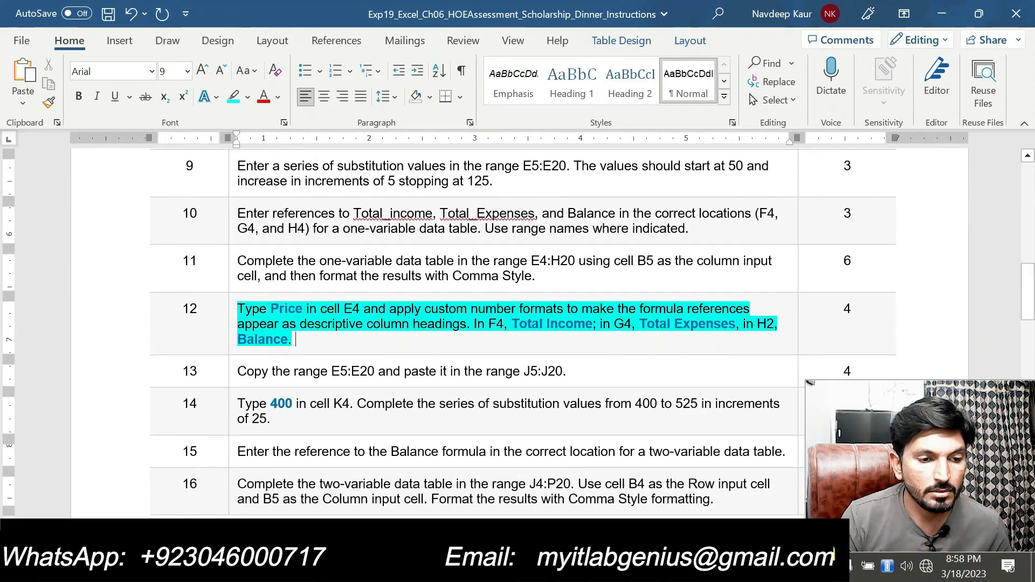
click(330, 341)
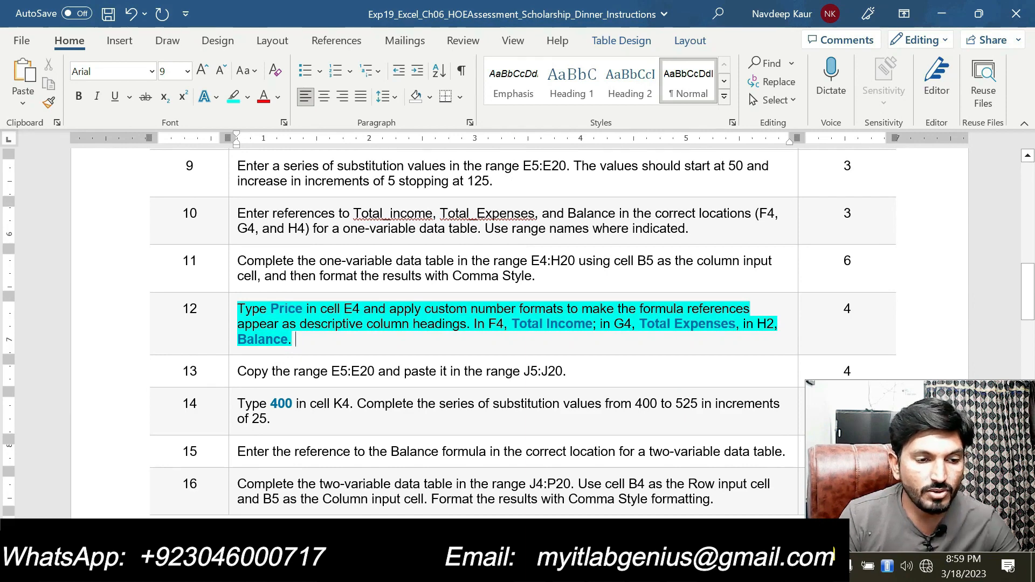
Step: Check the label wording in instruction 12 and enter Price in cell E4 of the Excel workbook
double_click(285, 309)
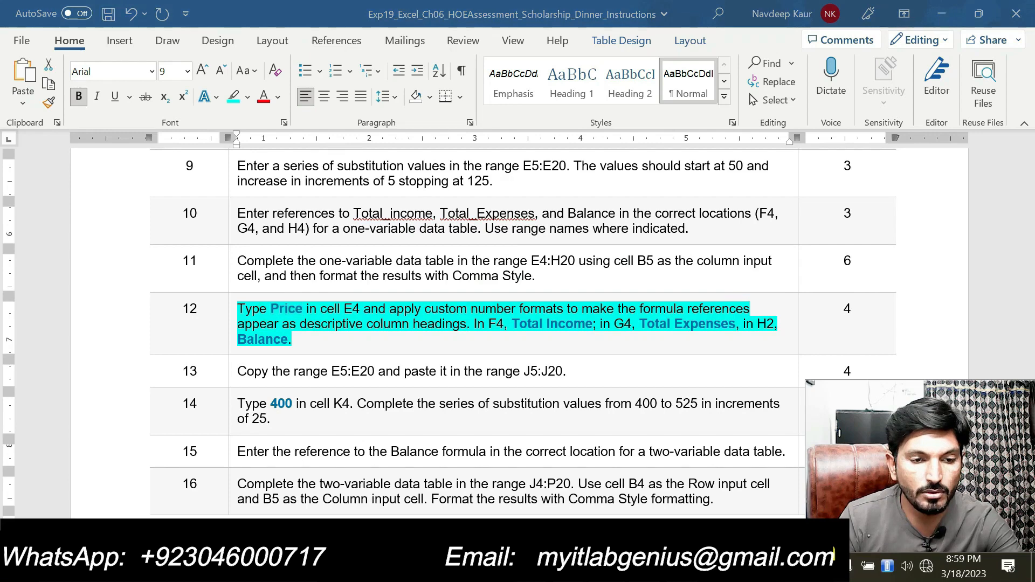
key(alt+Tab)
click(442, 221)
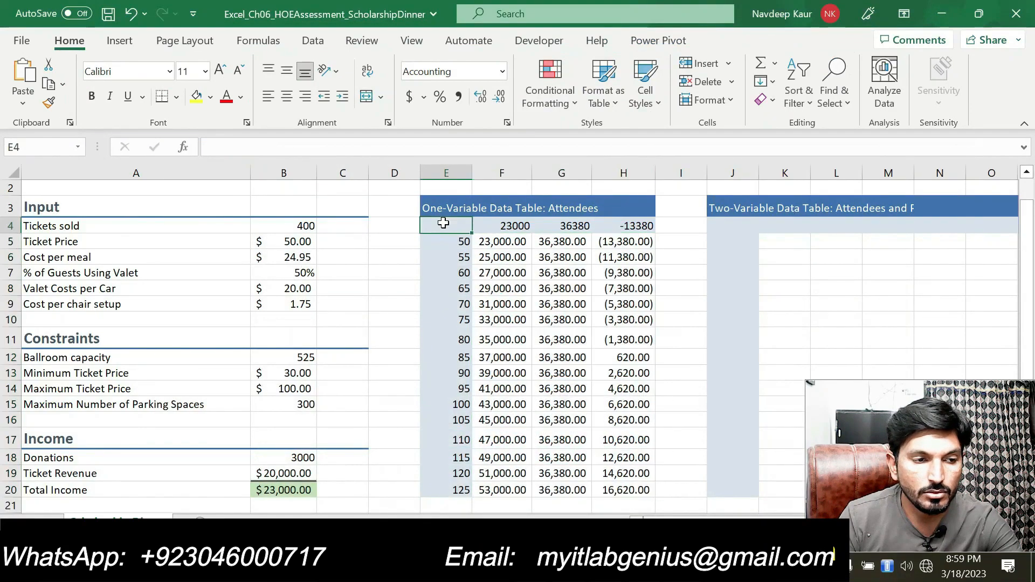
text(Price)
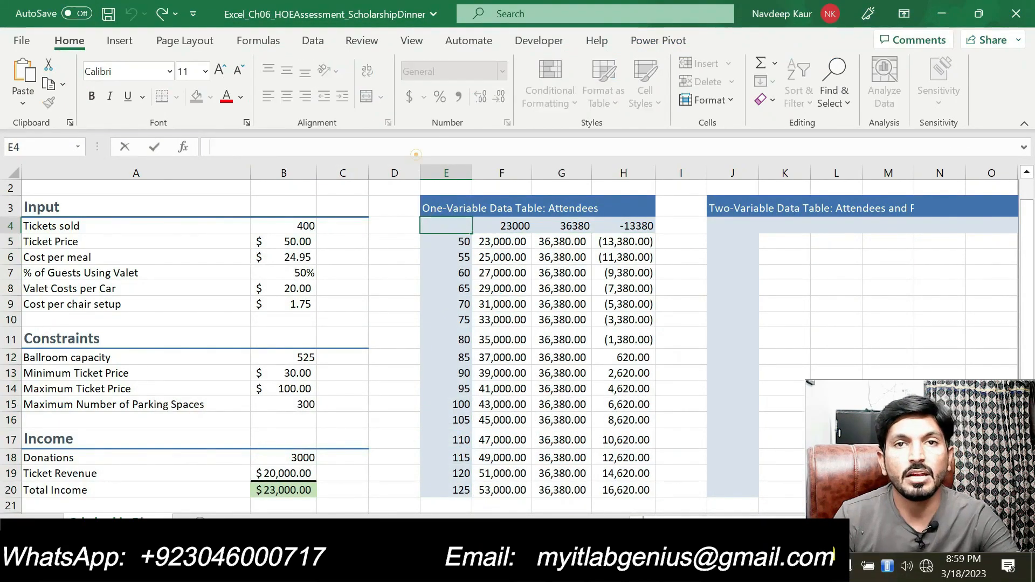
key(Return)
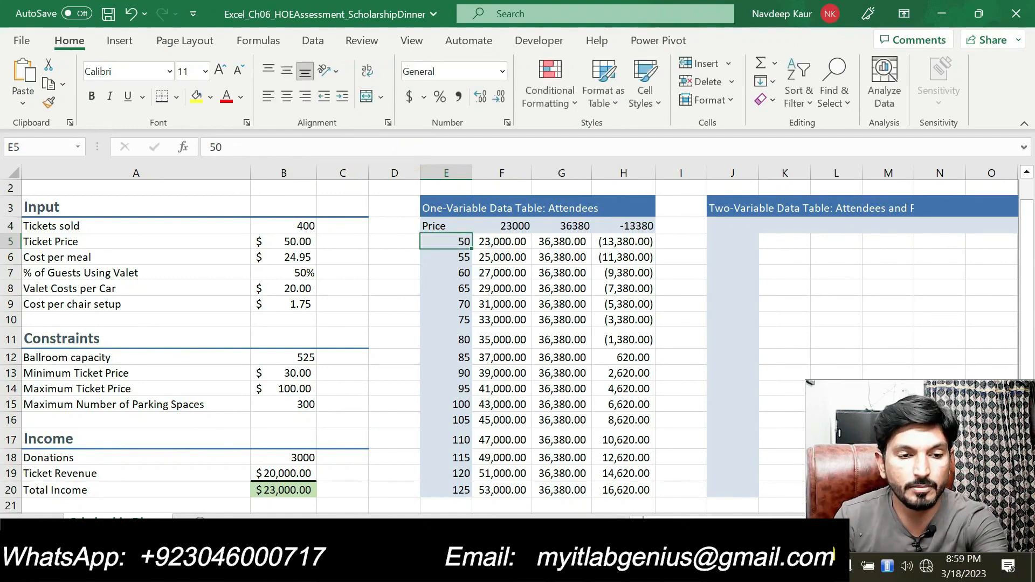
Step: Check the F4 heading in instruction 12 and apply the custom number format "Total Income" to cell F4 in the workbook
key(alt+Tab)
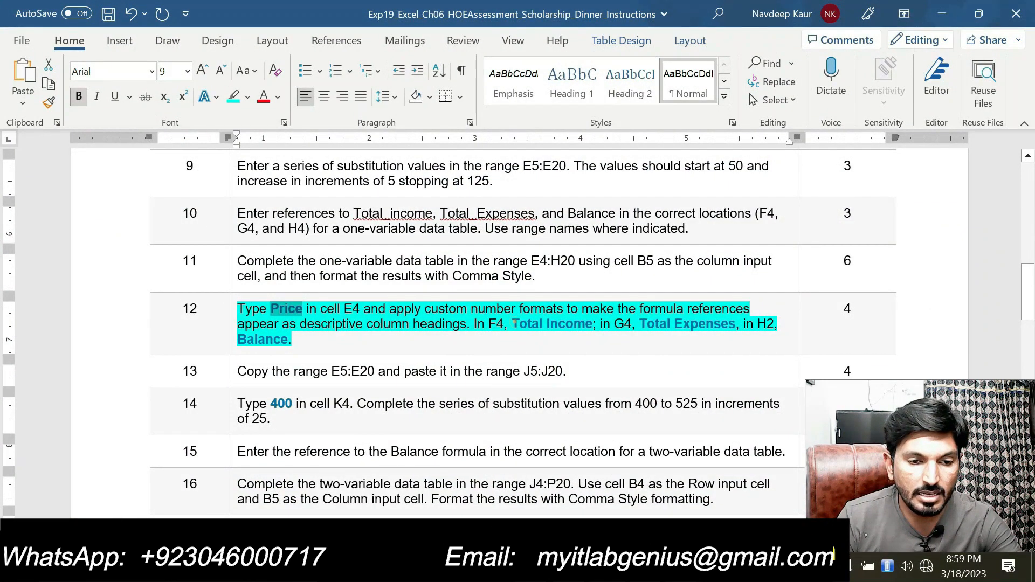
drag(514, 323, 591, 324)
key(alt+Tab)
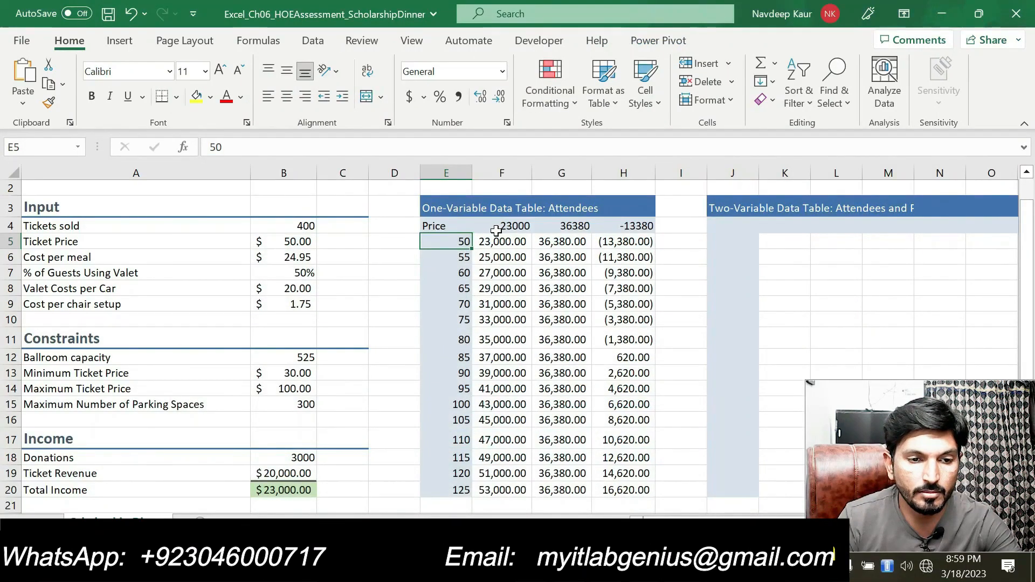
click(495, 225)
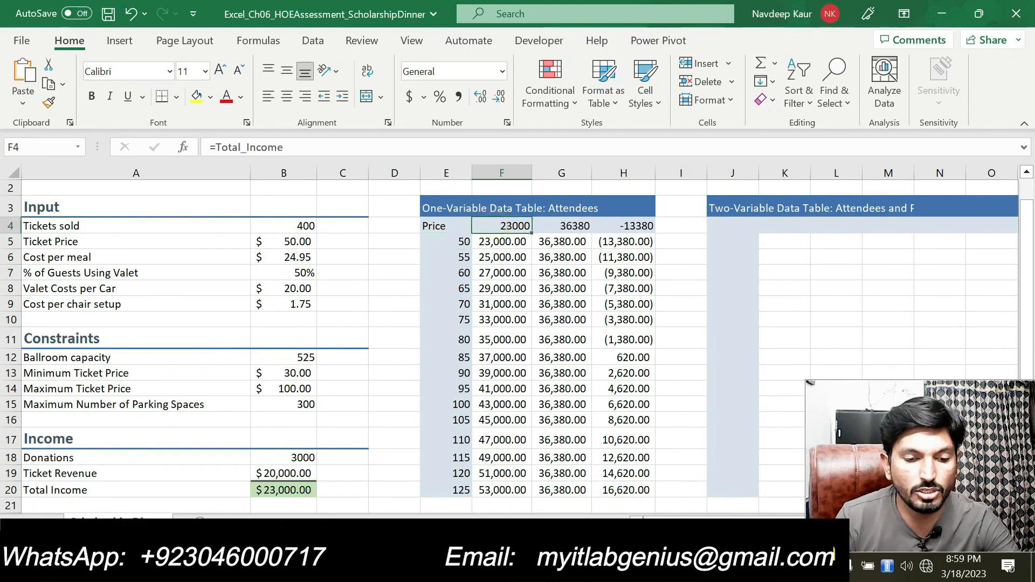
key(alt+Tab)
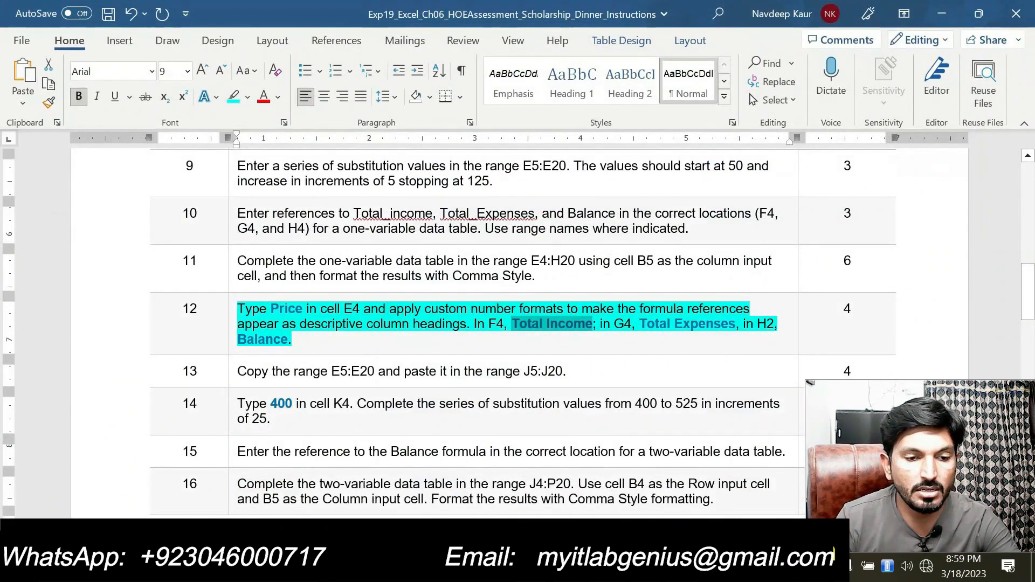
key(alt+Tab)
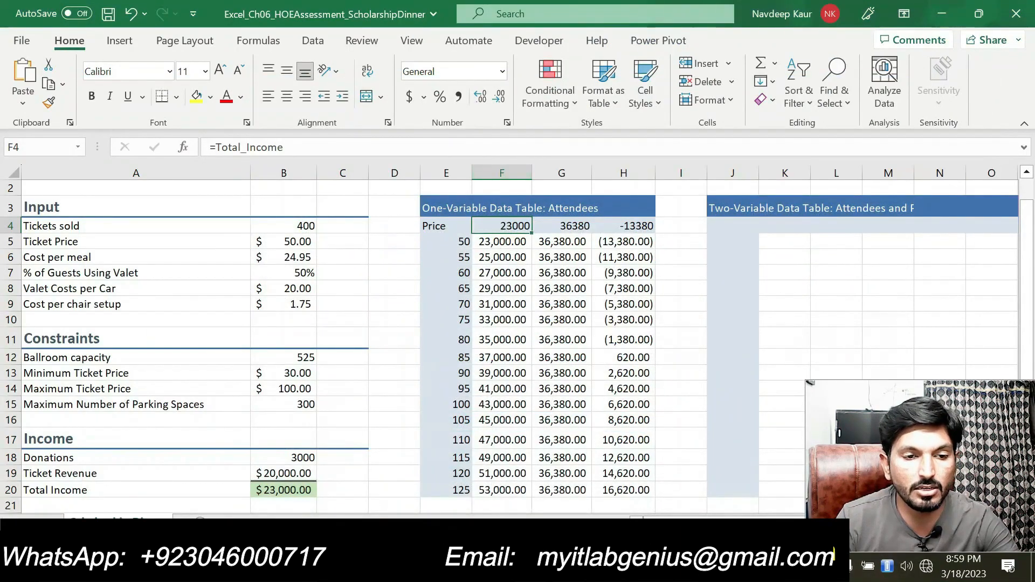
click(507, 124)
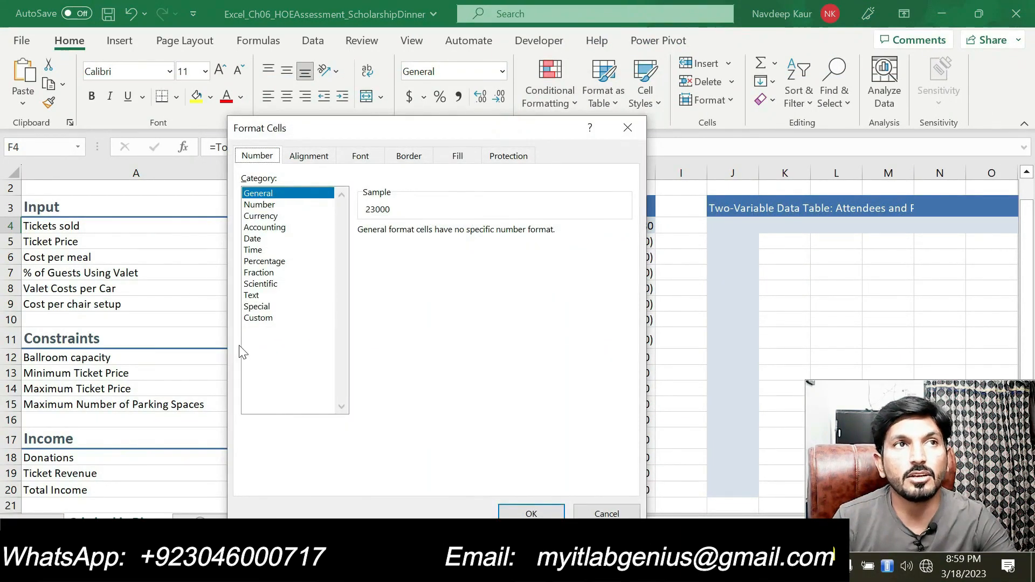
click(263, 319)
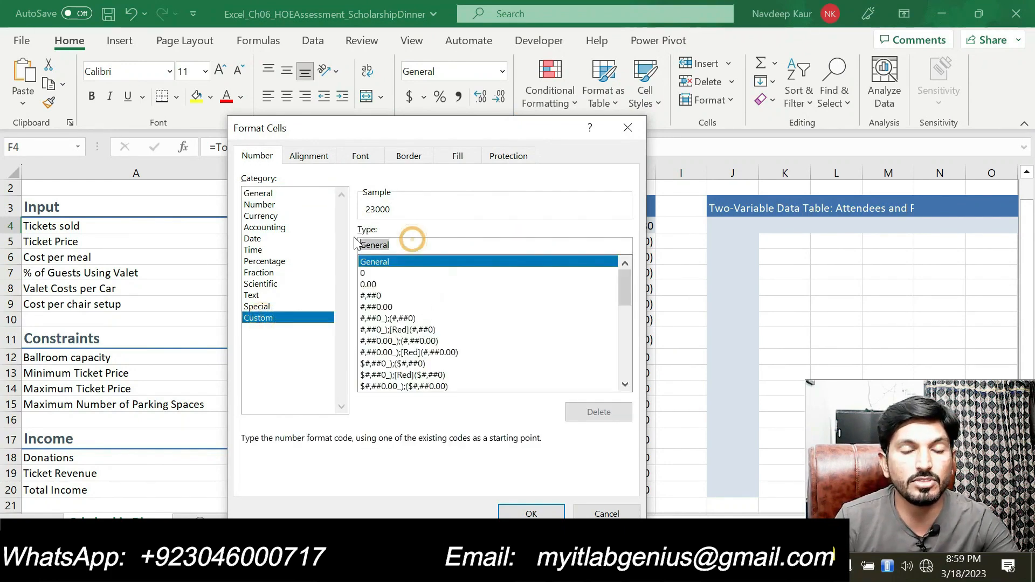
text("Total Income")
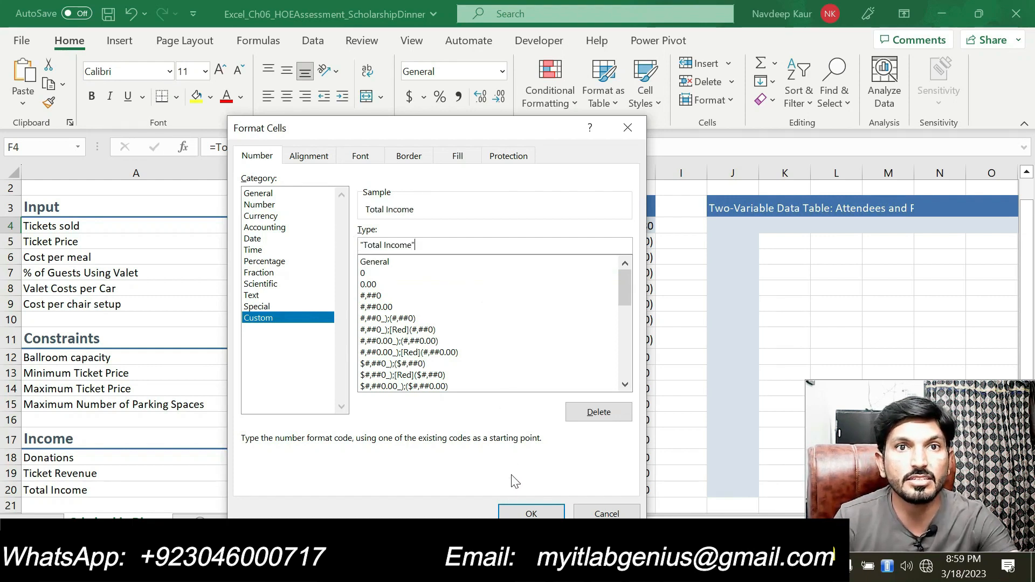
click(512, 511)
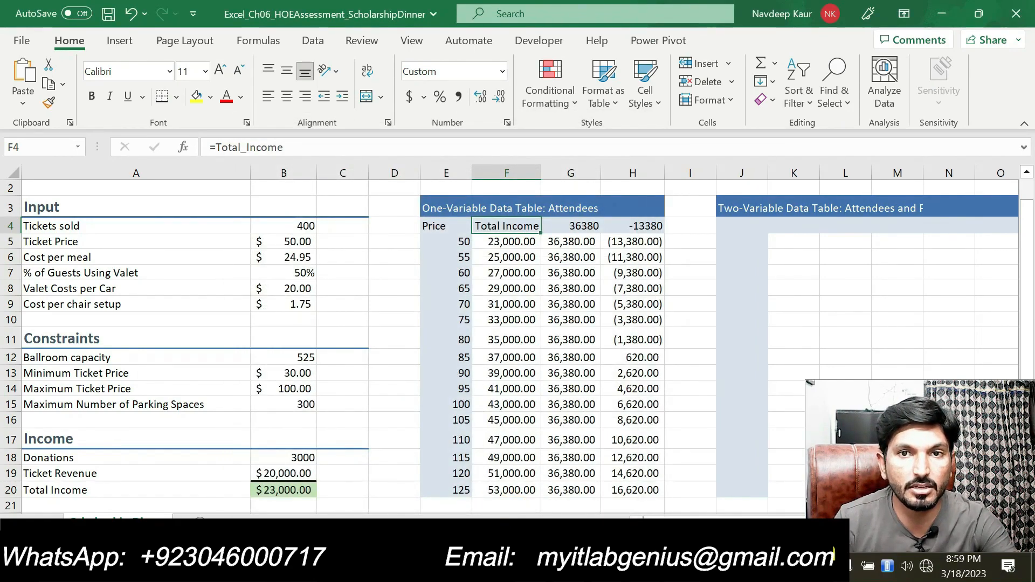
Step: Check the G4 heading in the Word instructions and apply the custom number format "Total Expenses" to cell G4 in the Excel workbook
key(alt+Tab)
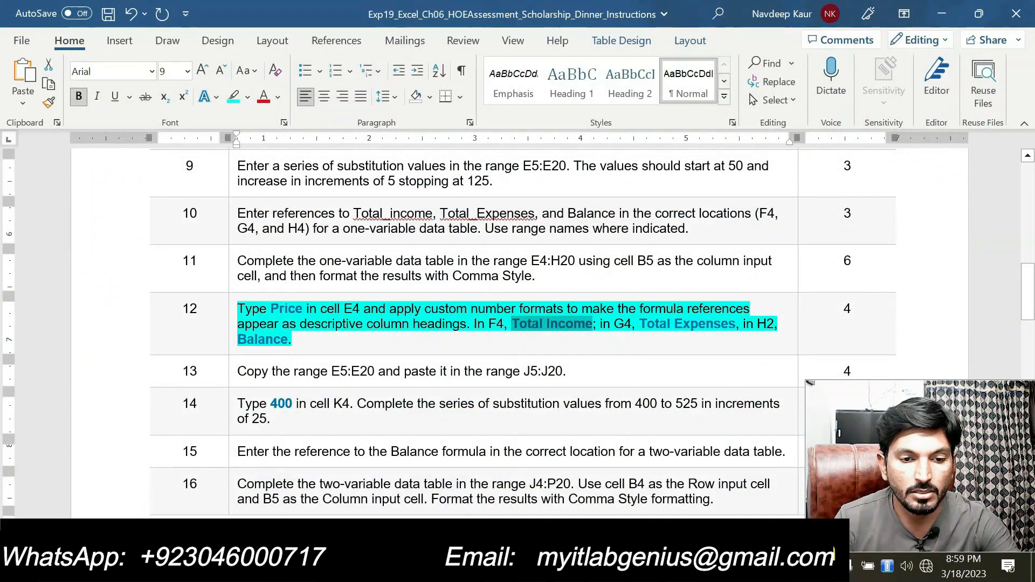
drag(734, 325, 646, 325)
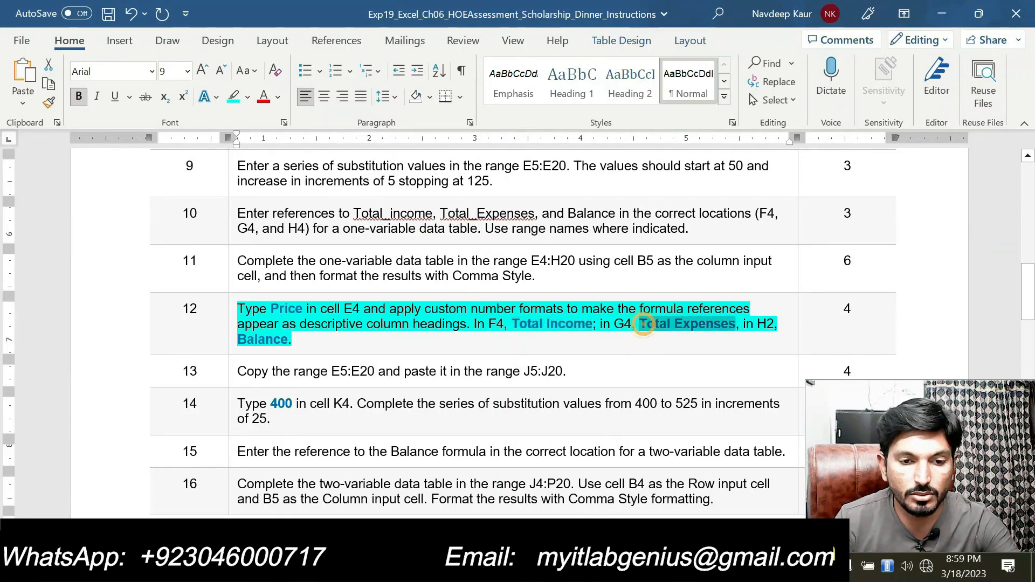
click(656, 337)
key(ctrl+z)
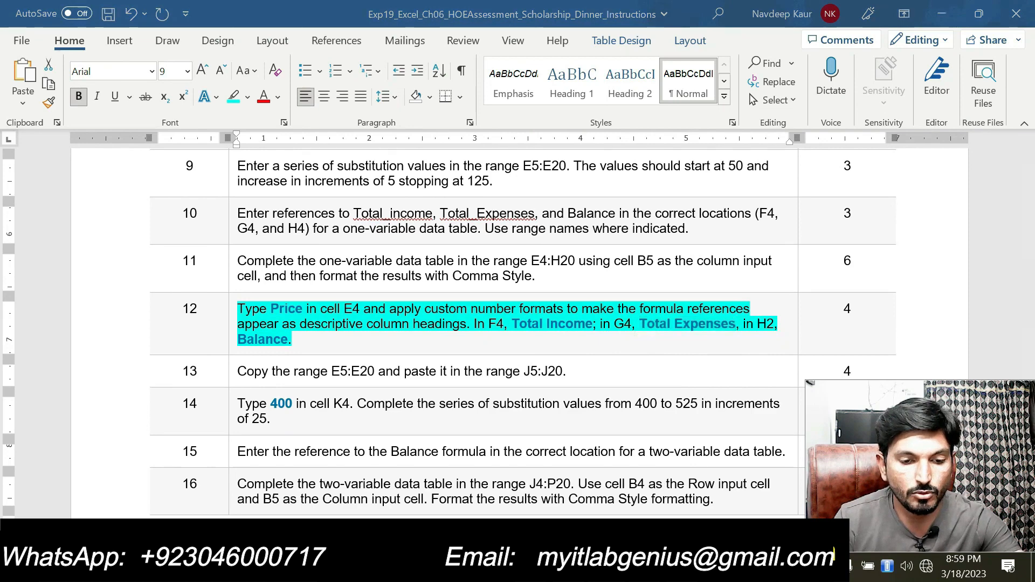
key(alt+Tab)
click(592, 227)
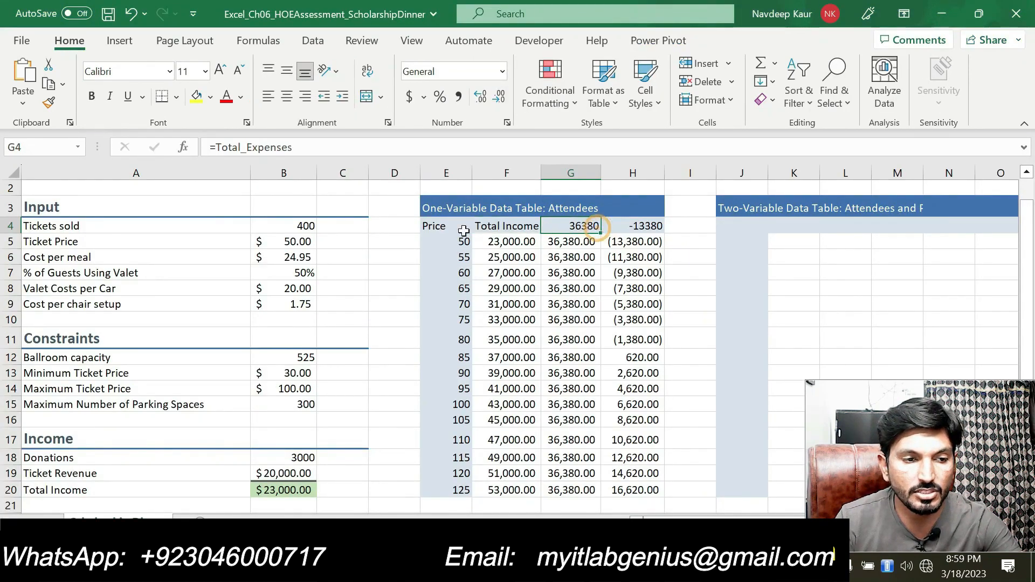
click(507, 123)
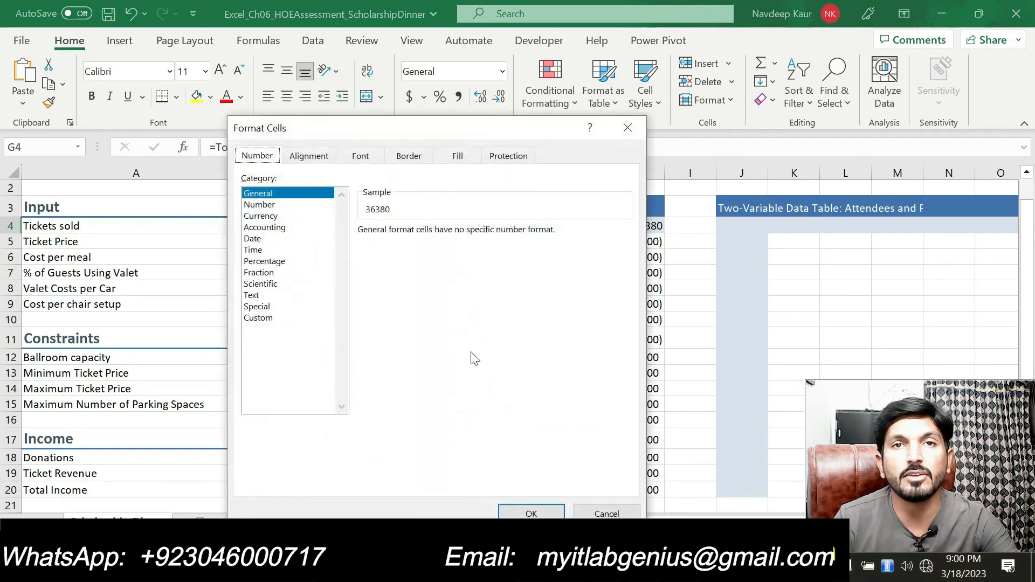
click(269, 318)
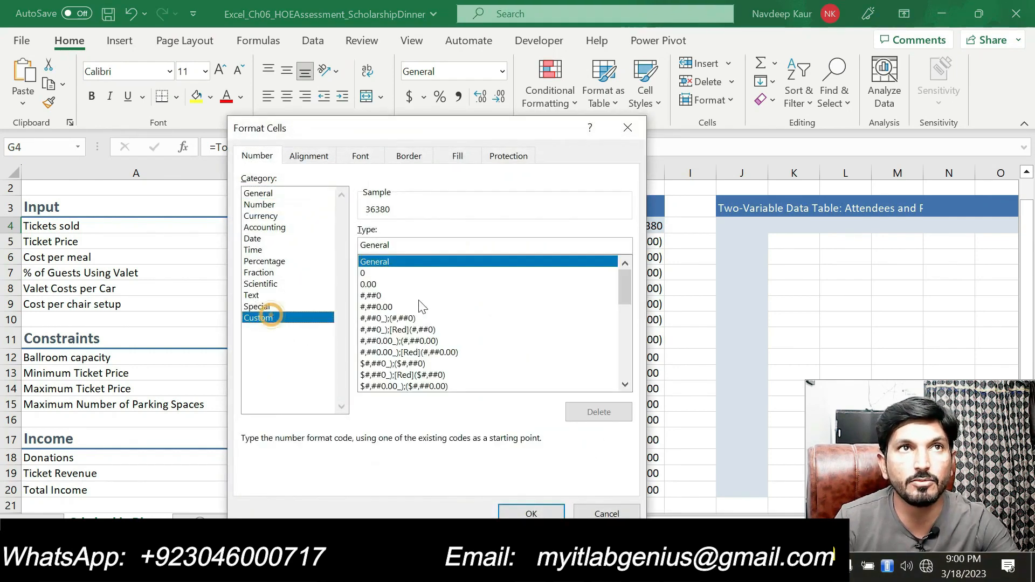
drag(414, 244, 357, 246)
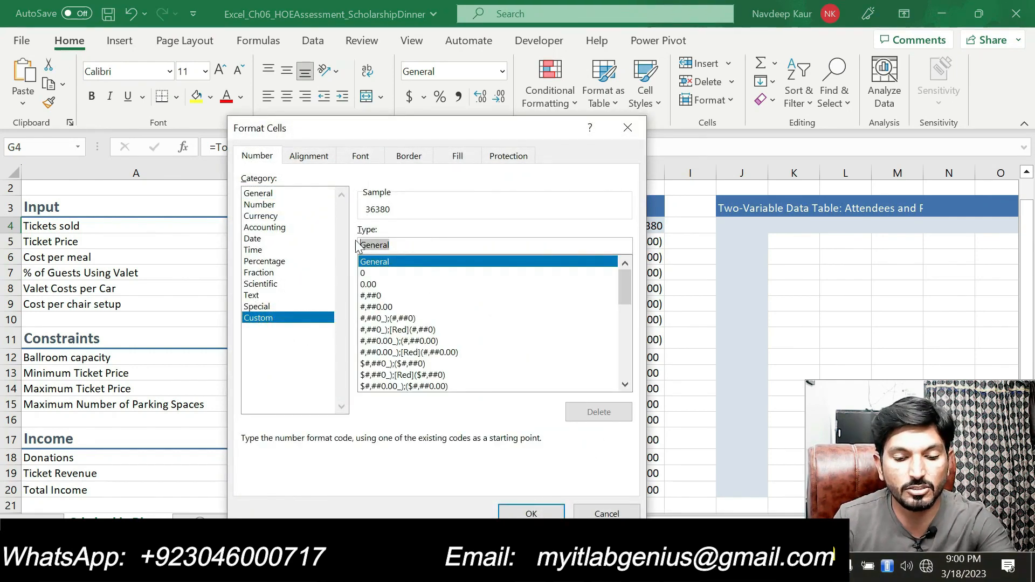
text("Total Expenses)
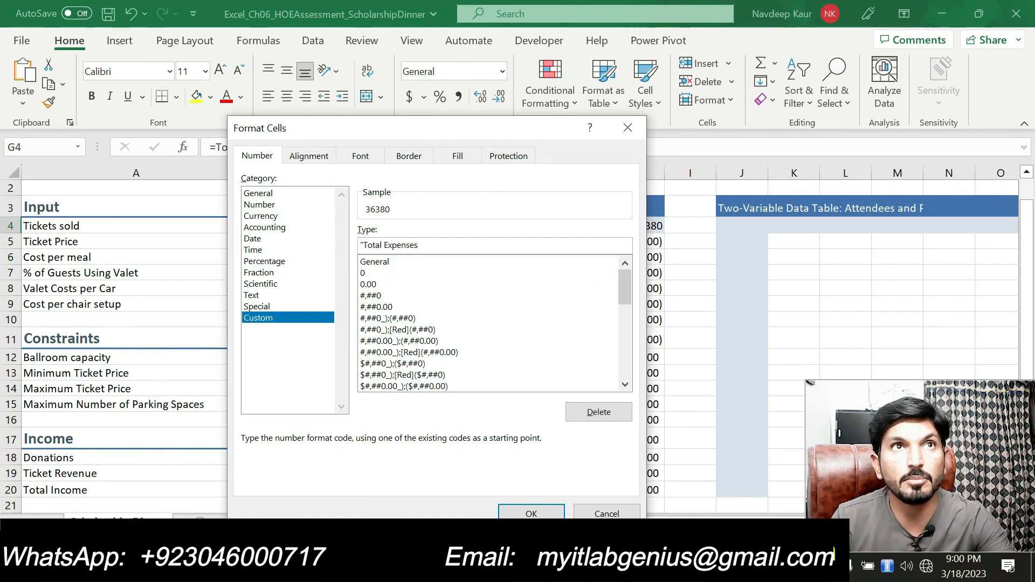
text(")
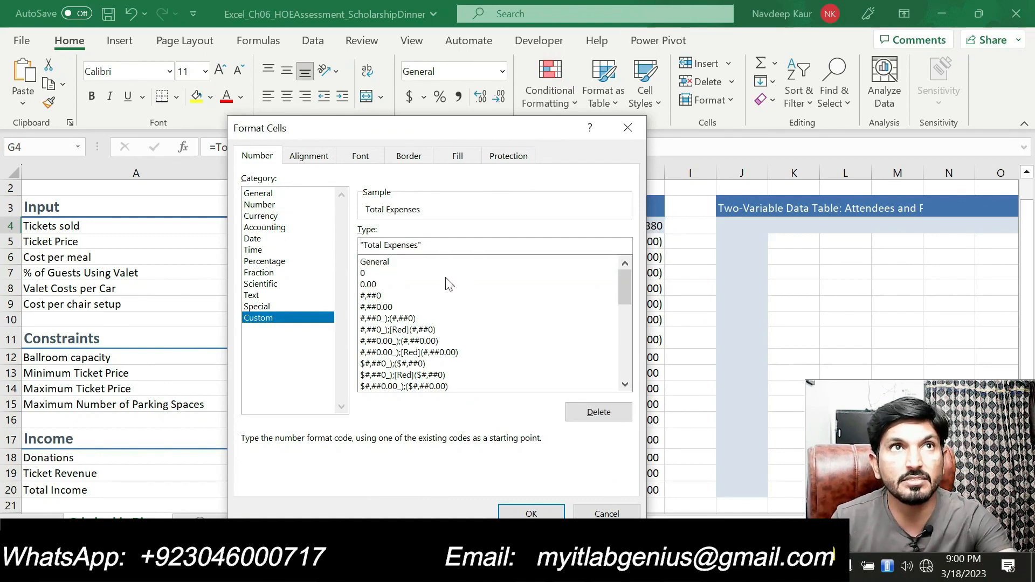
click(519, 511)
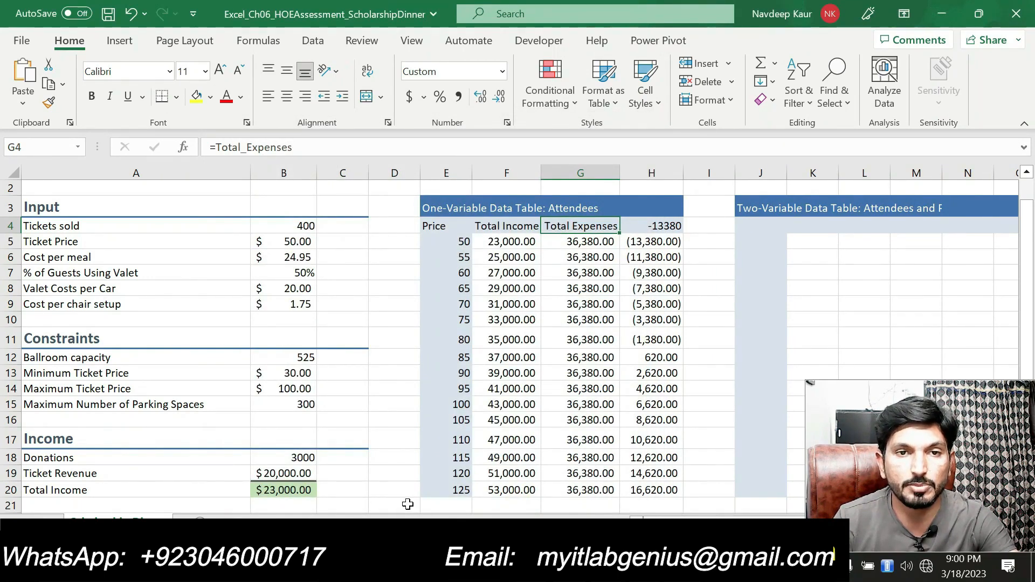
Step: Check the last heading of instruction 12 in Word and apply the custom number format "Balance" to cell H4 in the Excel workbook
key(alt+Tab)
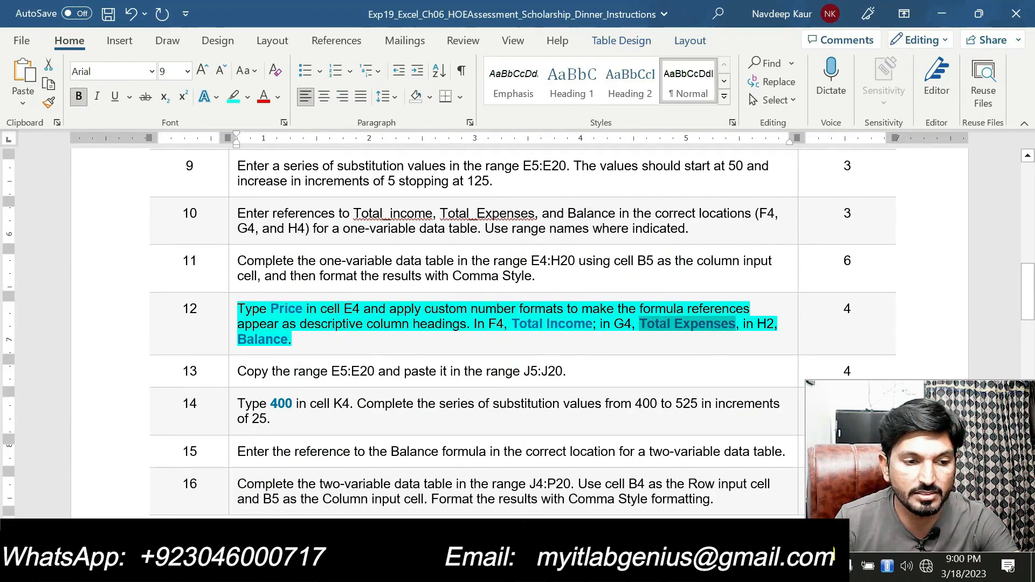
double_click(241, 339)
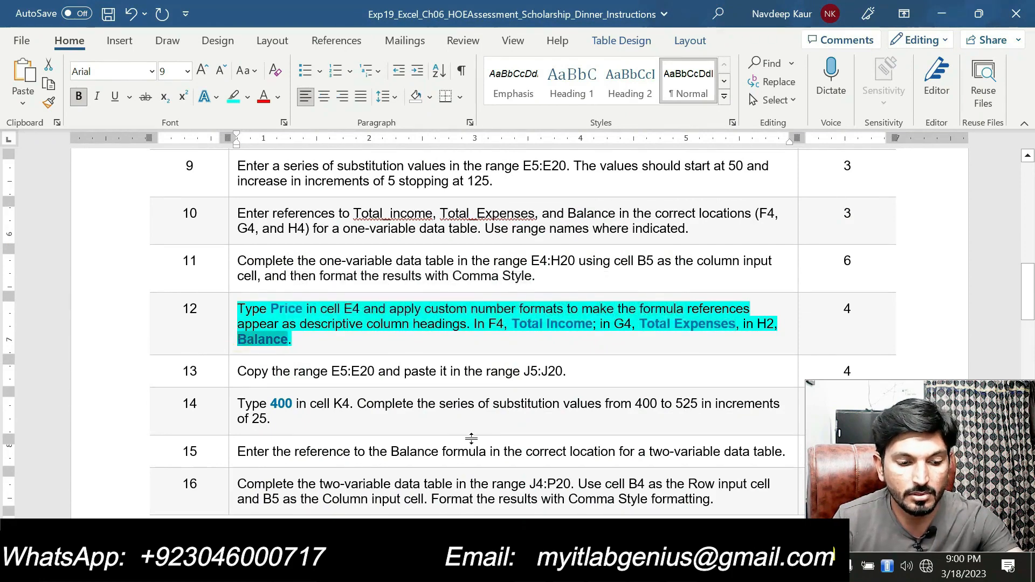
key(alt+Tab)
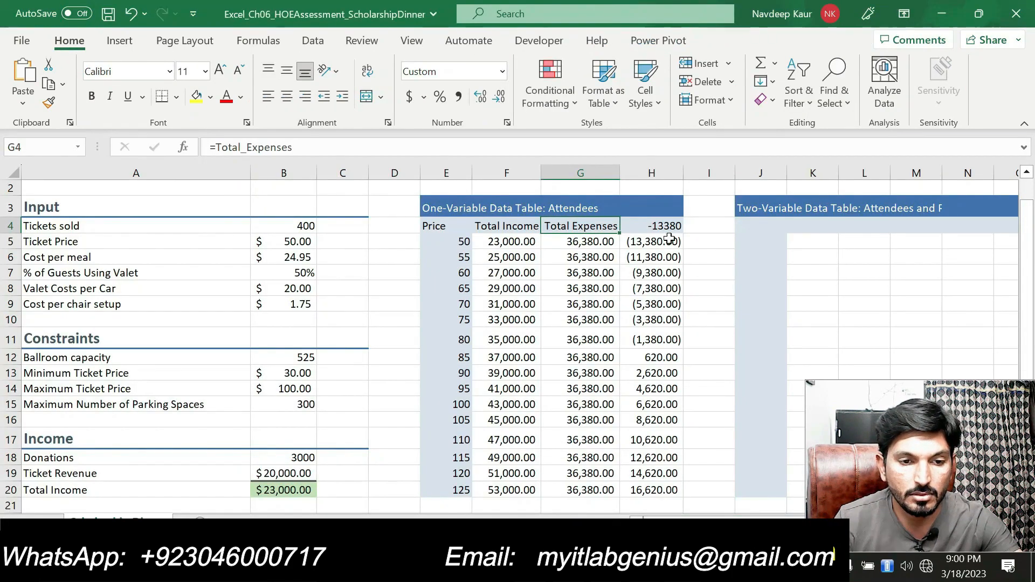
click(659, 207)
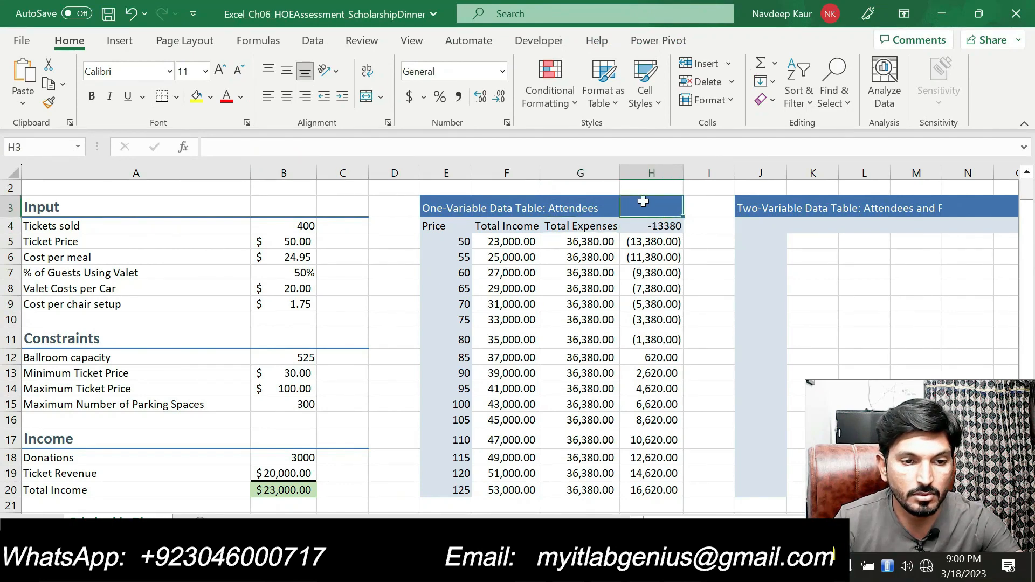
click(651, 190)
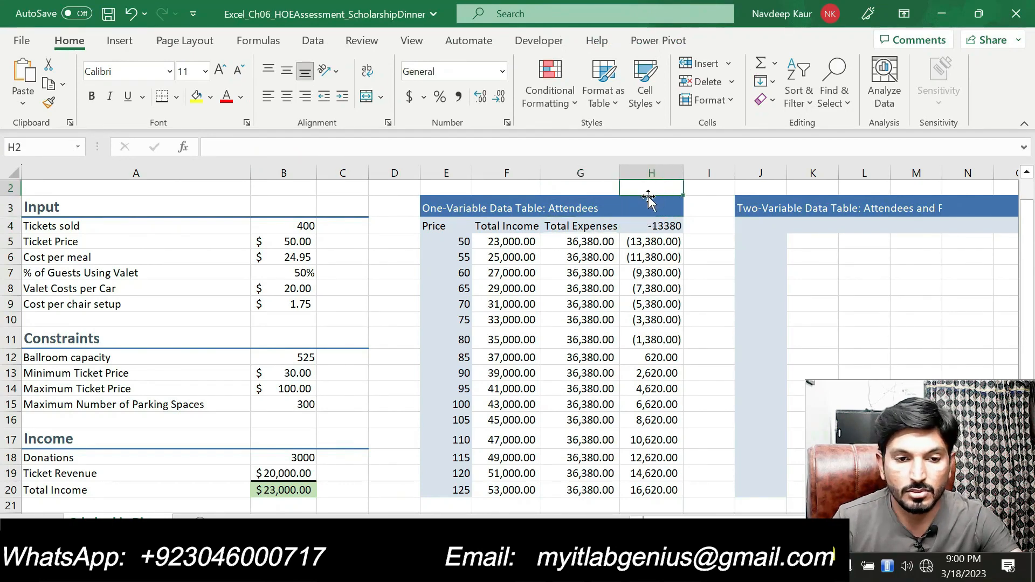
click(653, 227)
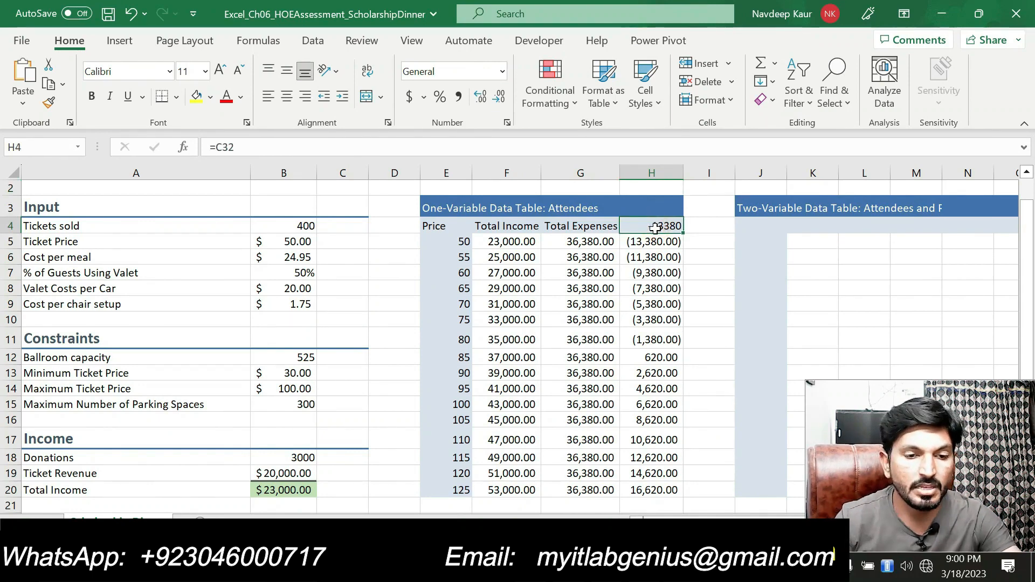
click(507, 123)
click(266, 318)
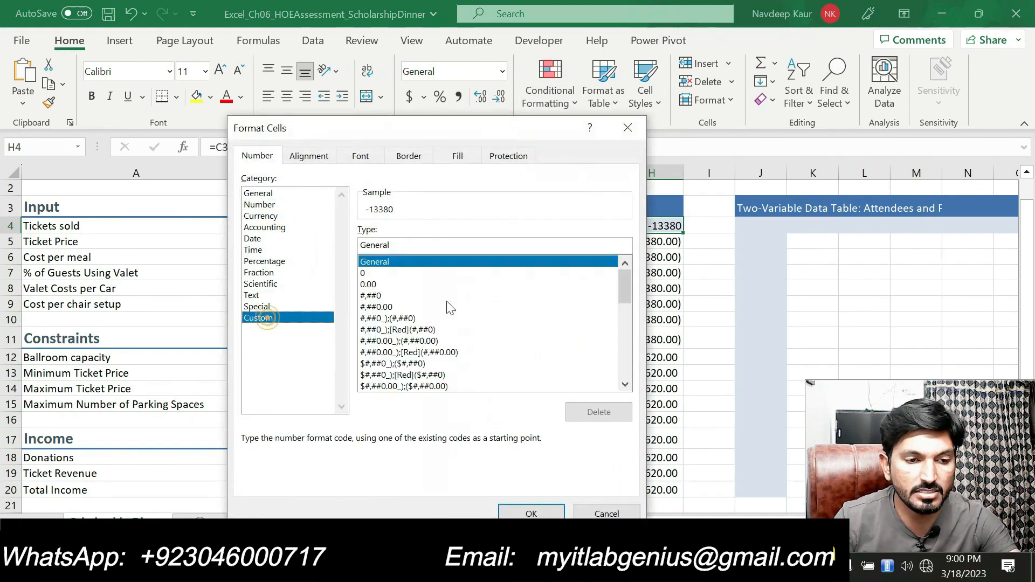
double_click(423, 244)
text("Balance)
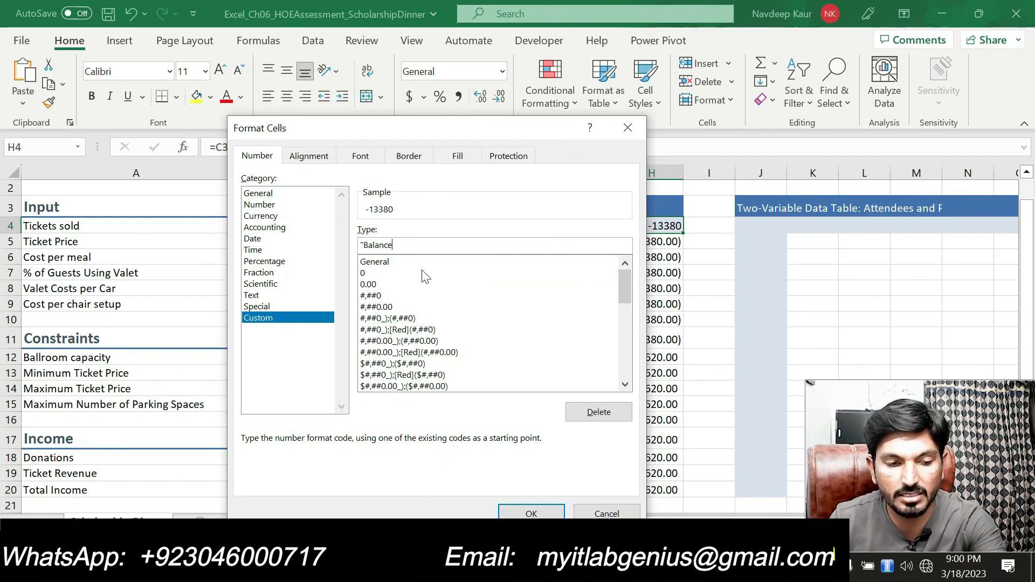
click(529, 512)
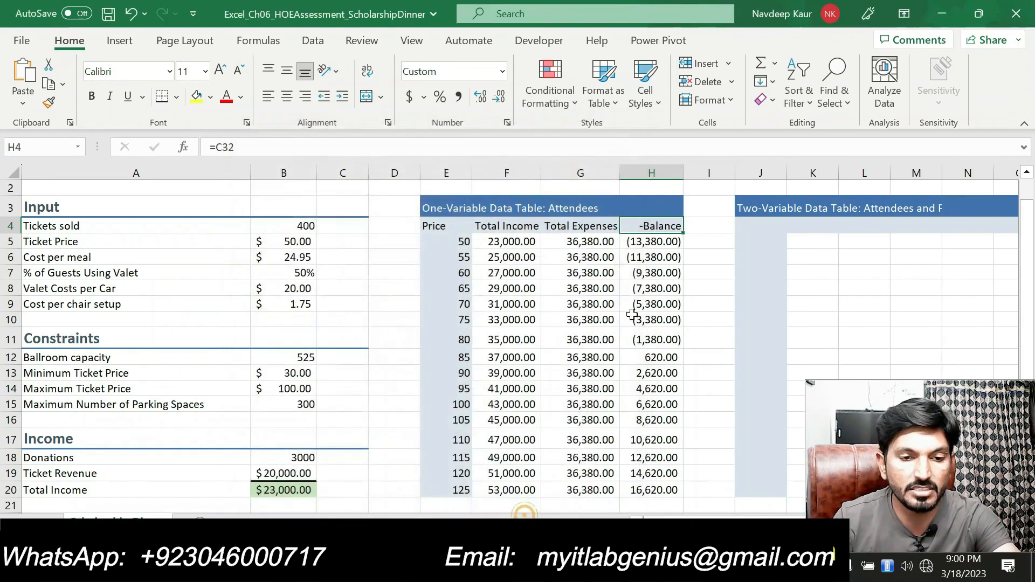
Step: Reread instruction 12 in Word and review the custom number format of cell H4 in the Excel workbook
key(alt+Tab)
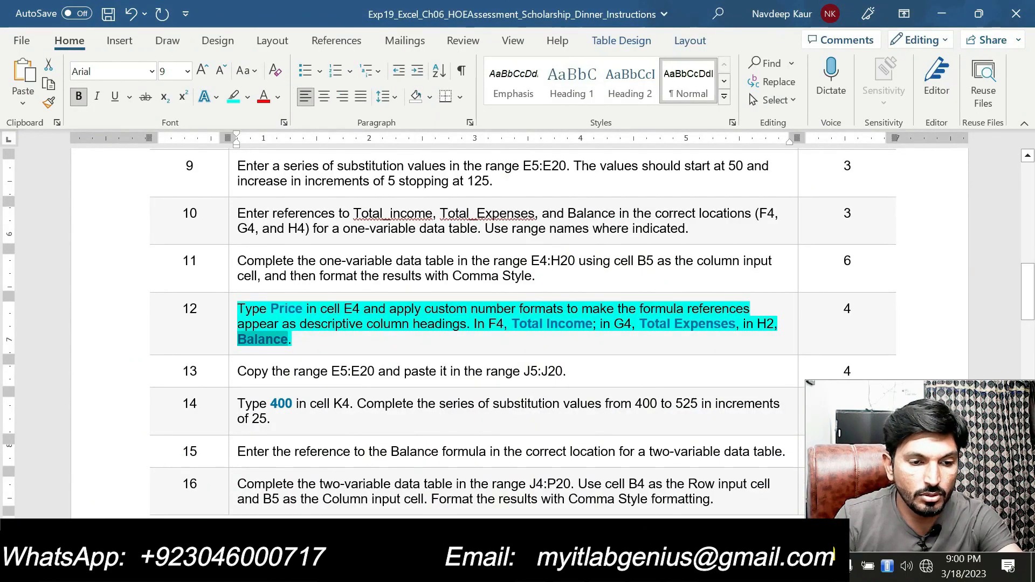
scroll(517, 323, down, 2)
scroll(517, 305, up, 1)
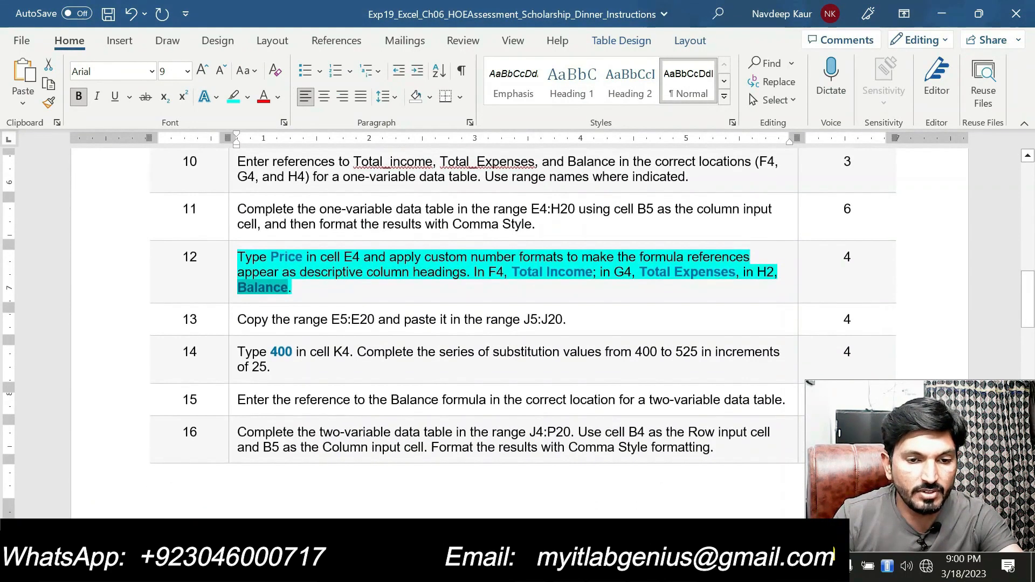
key(alt+Tab)
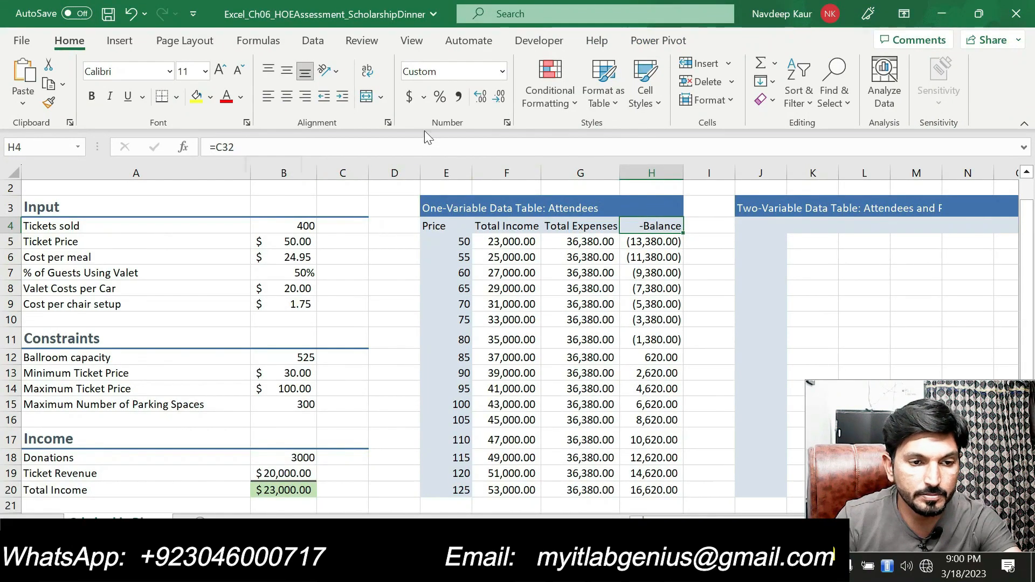
key(ctrl+1)
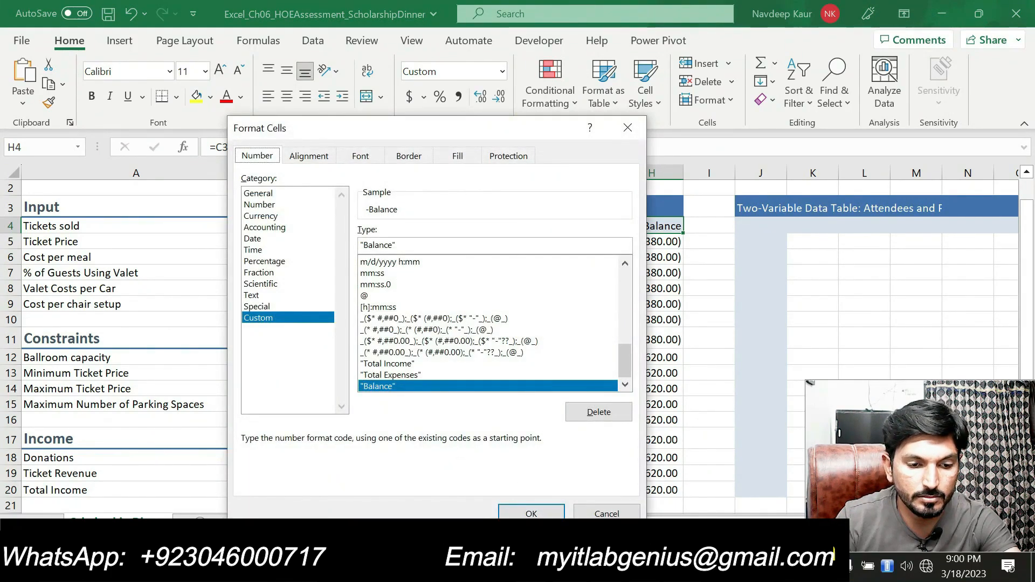
click(528, 512)
Step: Switch to the Word instructions, remove the turquoise highlight from instruction 12 and highlight instruction 13 in turquoise
key(alt+Tab)
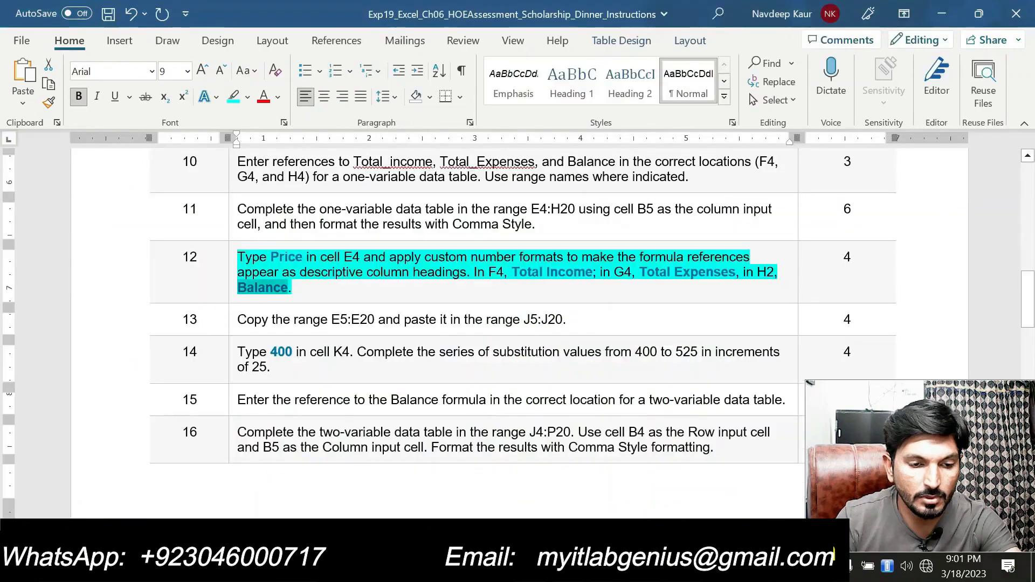
drag(347, 298, 321, 278)
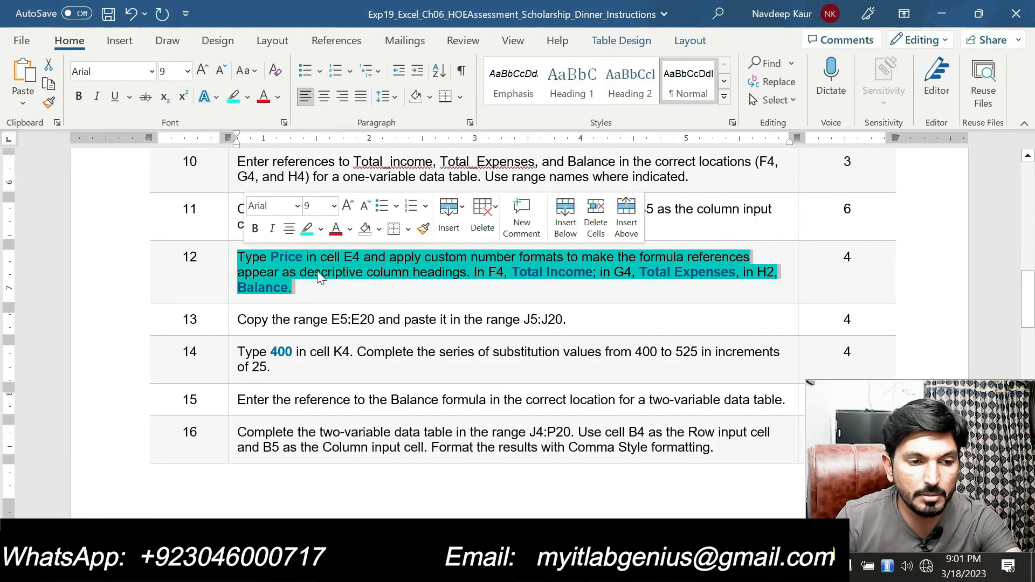
key(Left)
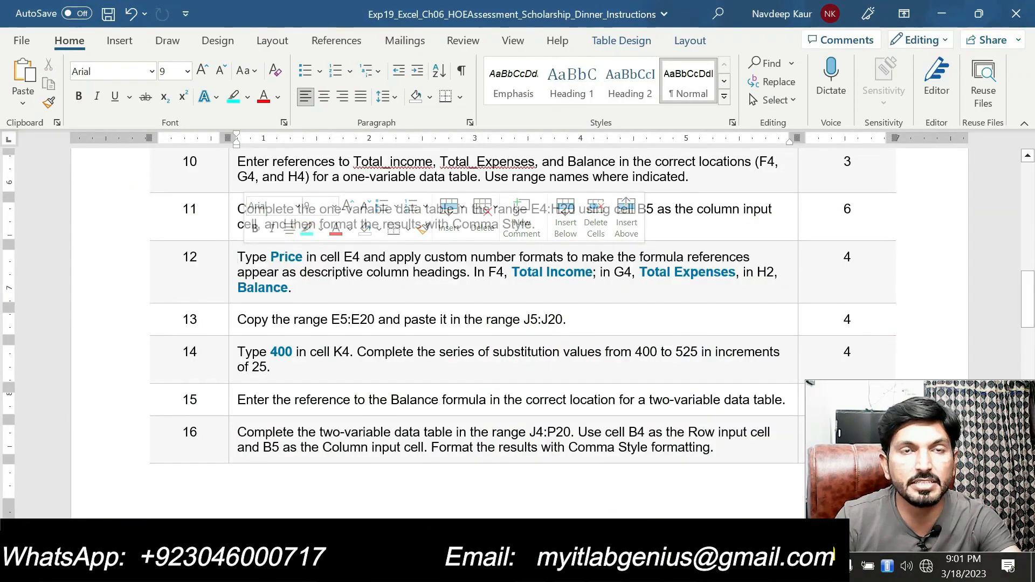
drag(241, 321, 566, 321)
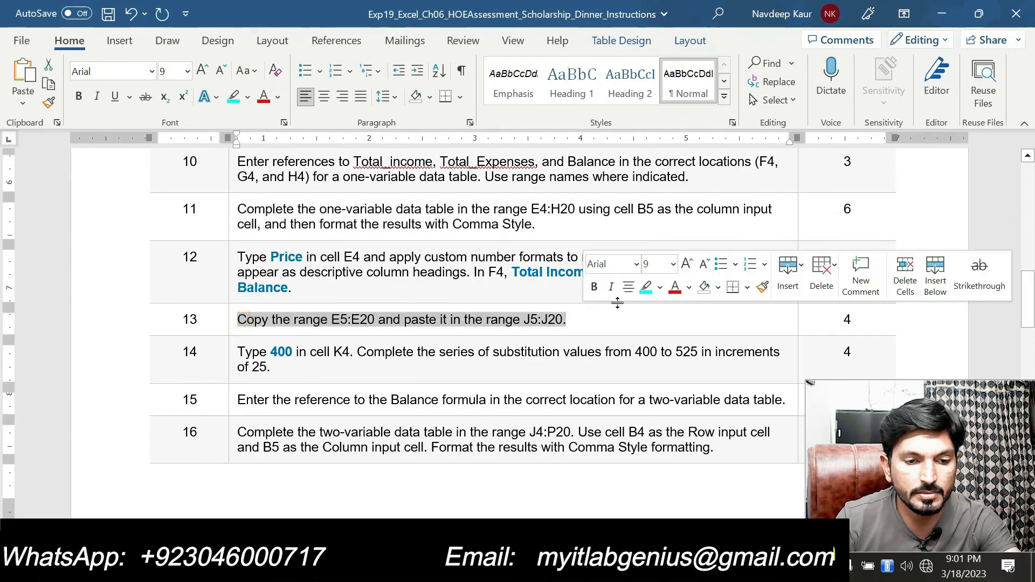
click(645, 287)
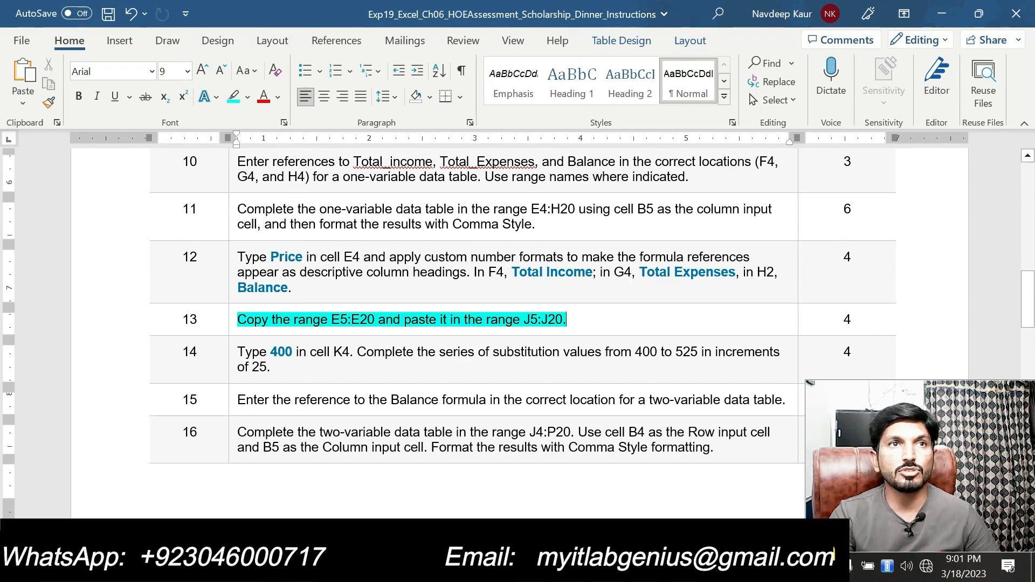
Step: Check the source range in instruction 13, then copy the range E5:E20 to J5:J20 in the Excel workbook
drag(331, 319, 377, 319)
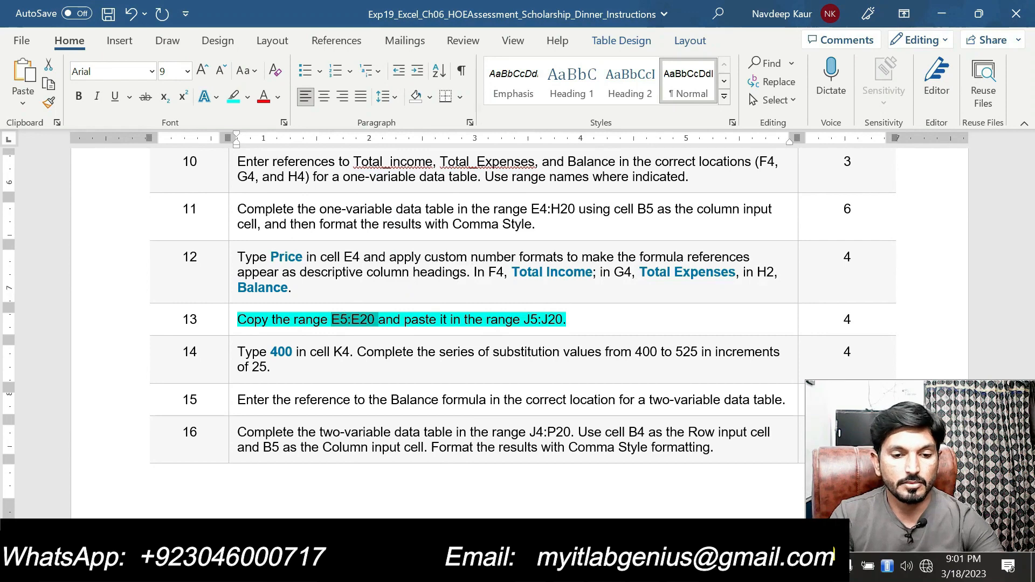
key(alt+Tab)
drag(456, 244, 460, 435)
scroll(613, 365, up, 2)
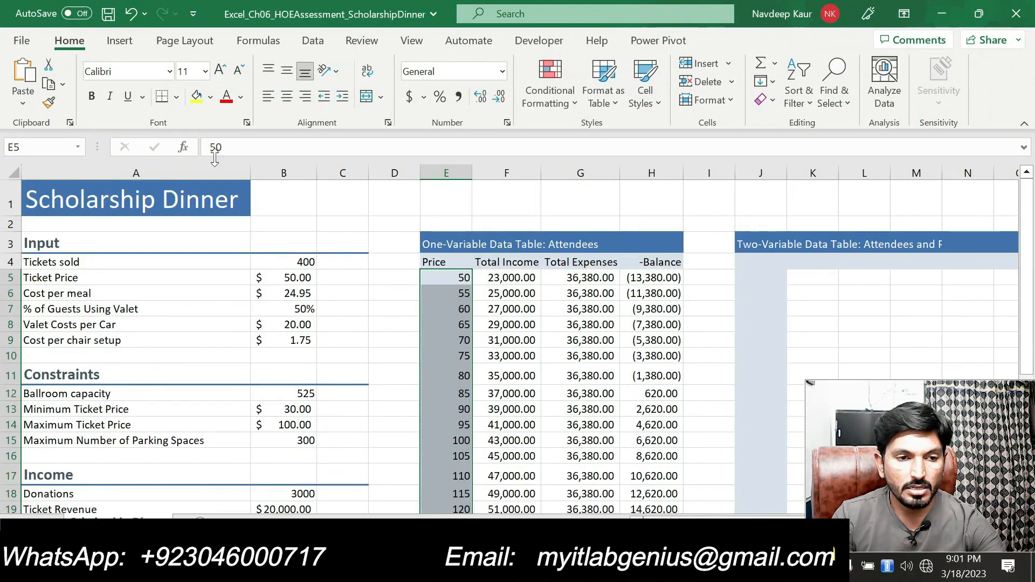
click(49, 84)
scroll(435, 240, down, 1)
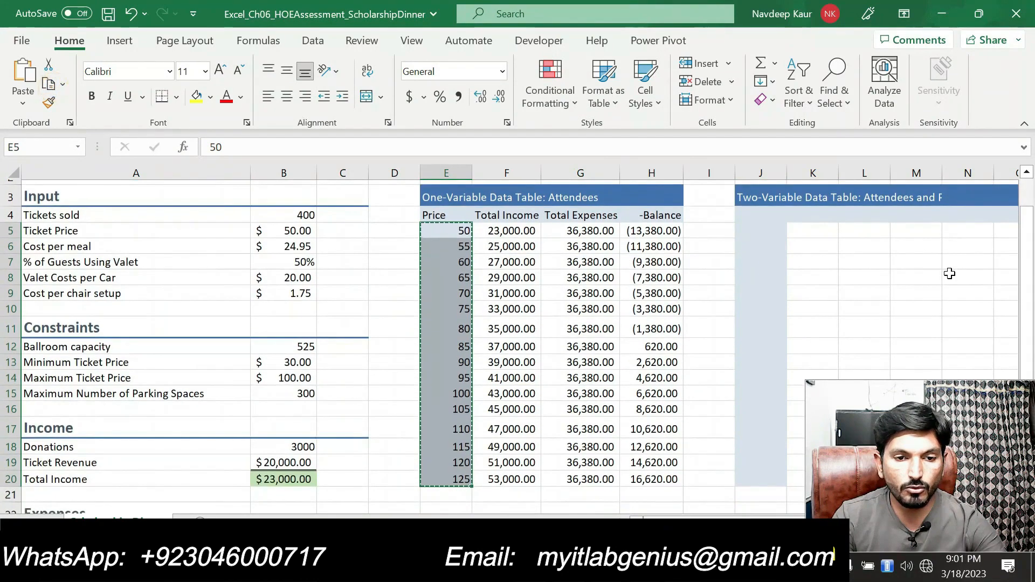
click(759, 231)
drag(760, 263, 758, 483)
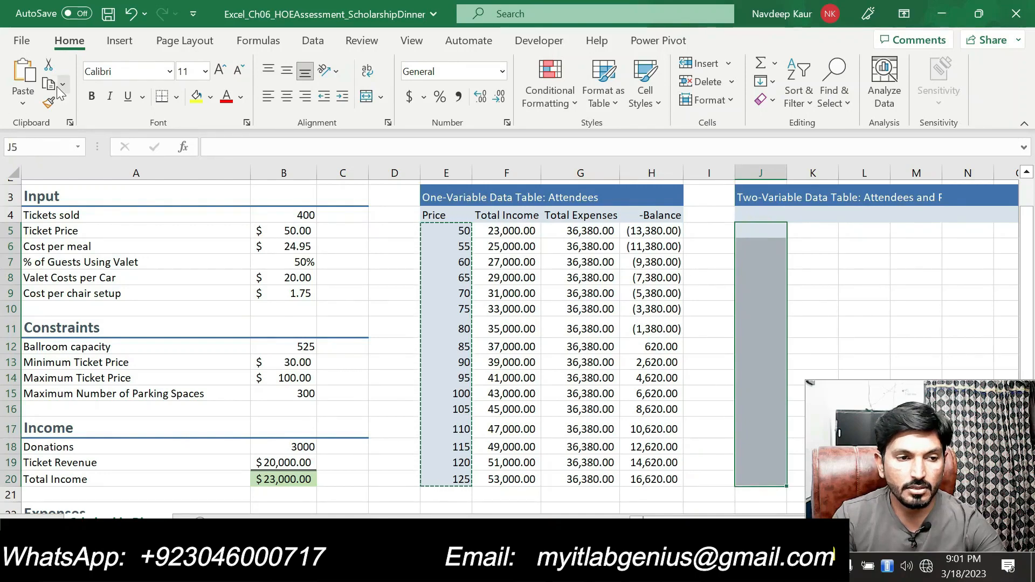
click(23, 74)
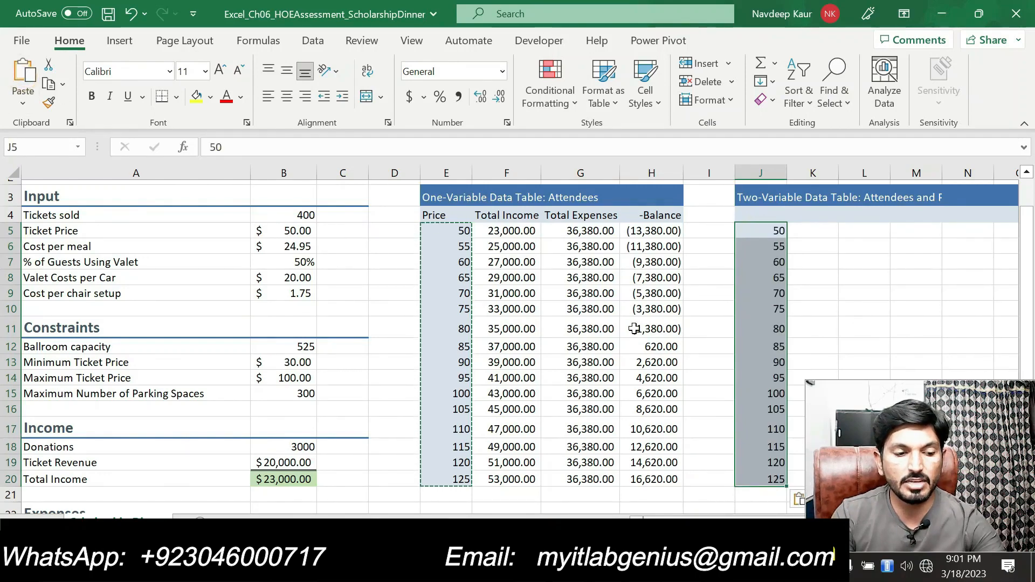
key(Escape)
Step: Switch to the Word instructions and remove the turquoise highlight from instruction 13
key(alt+Tab)
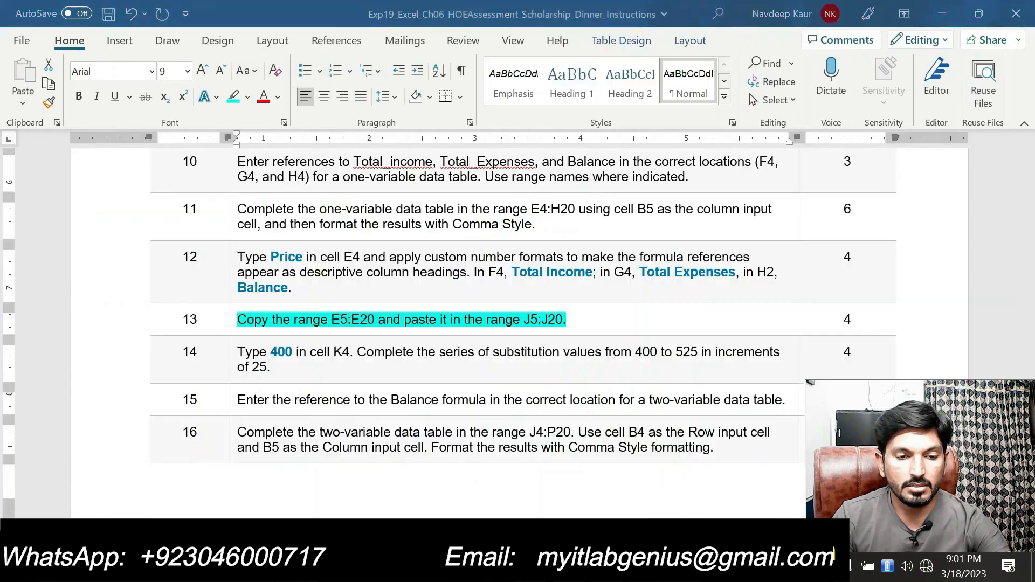
drag(567, 320, 237, 319)
click(306, 291)
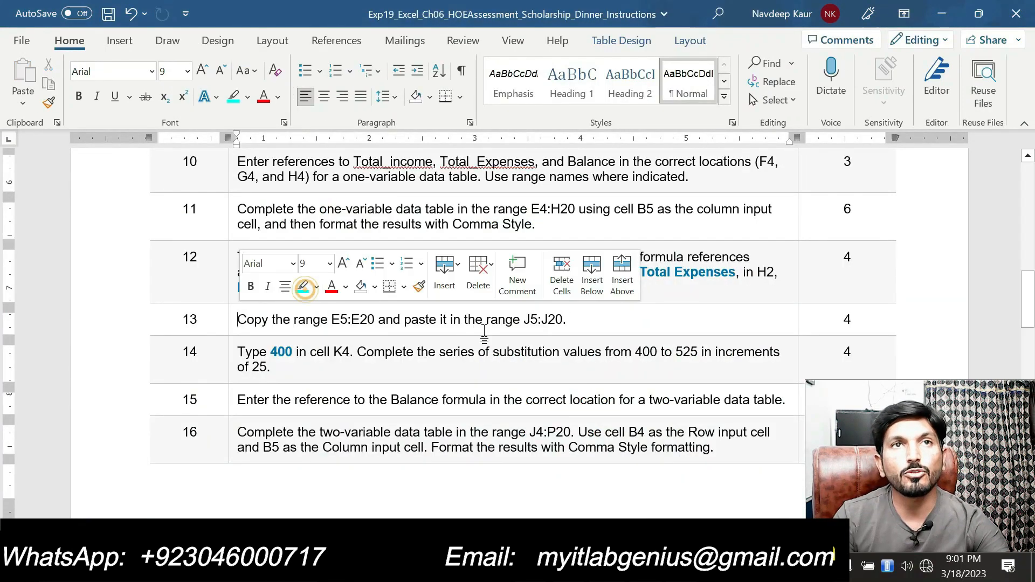
Step: Highlight instruction 14 in turquoise in the Word instructions
drag(272, 367, 237, 351)
click(301, 322)
click(295, 366)
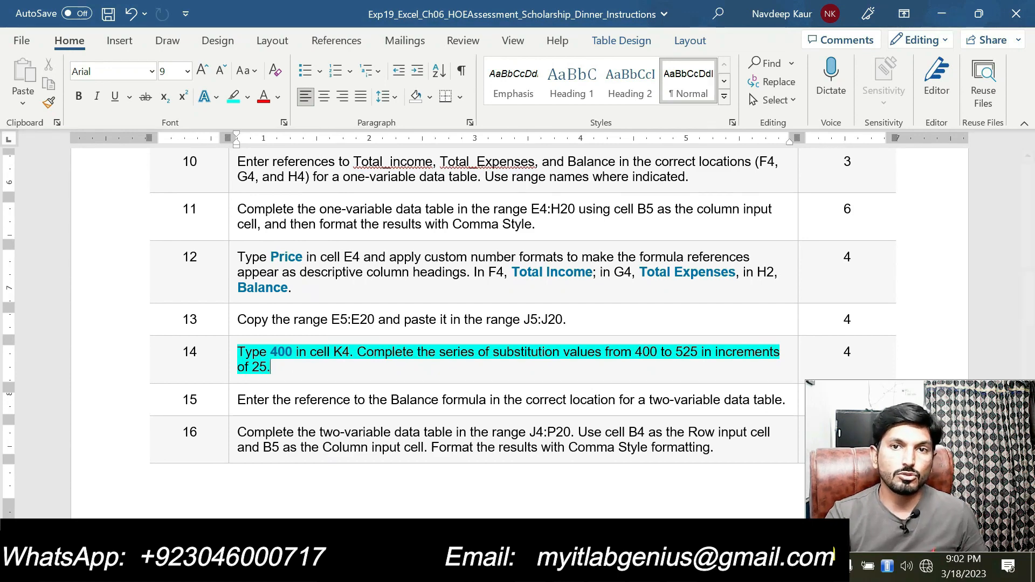
Step: Switch to the Excel workbook and enter 400 in cell K4 of the two-variable data table
click(608, 567)
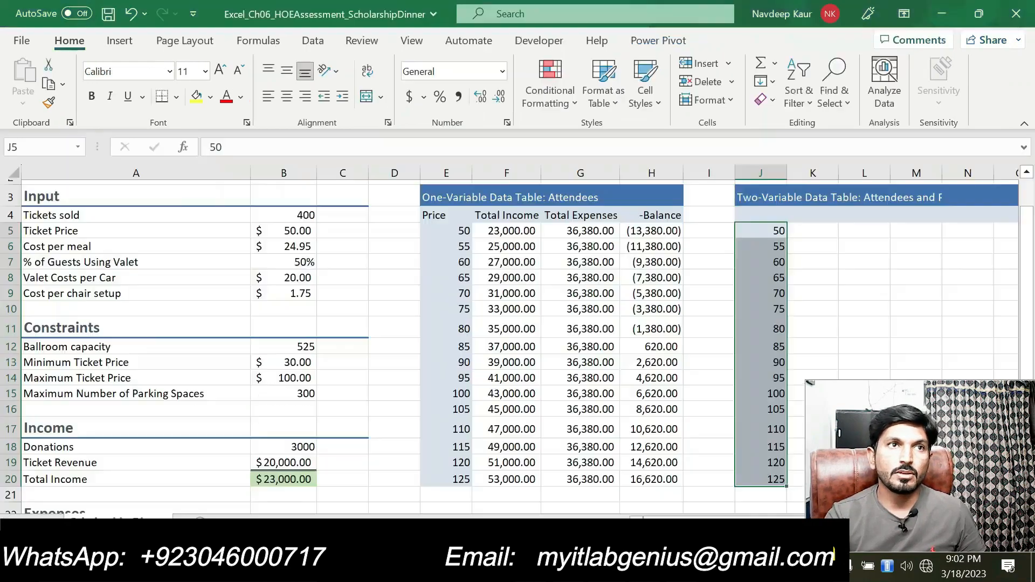
click(807, 218)
text(4)
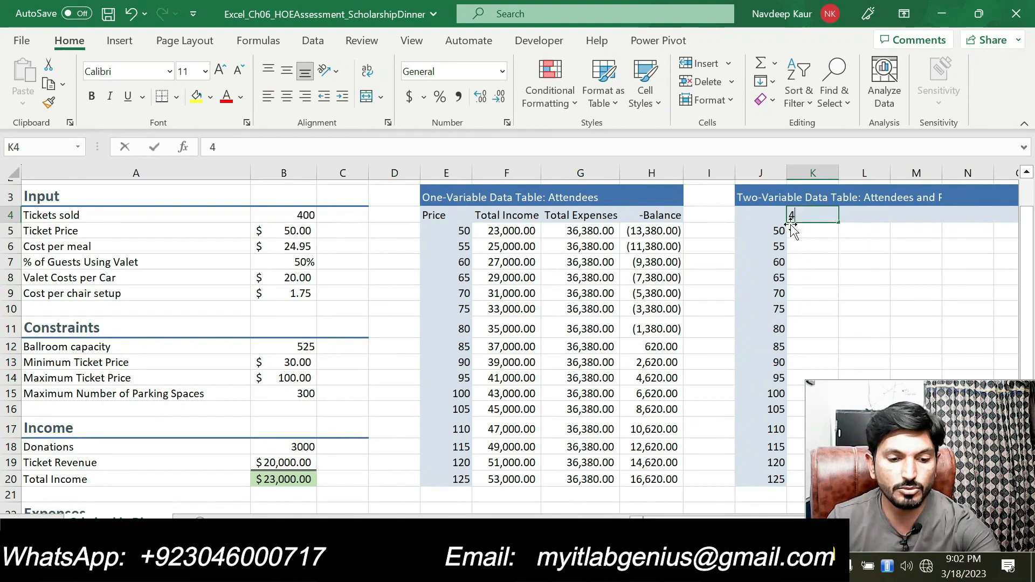
text(00)
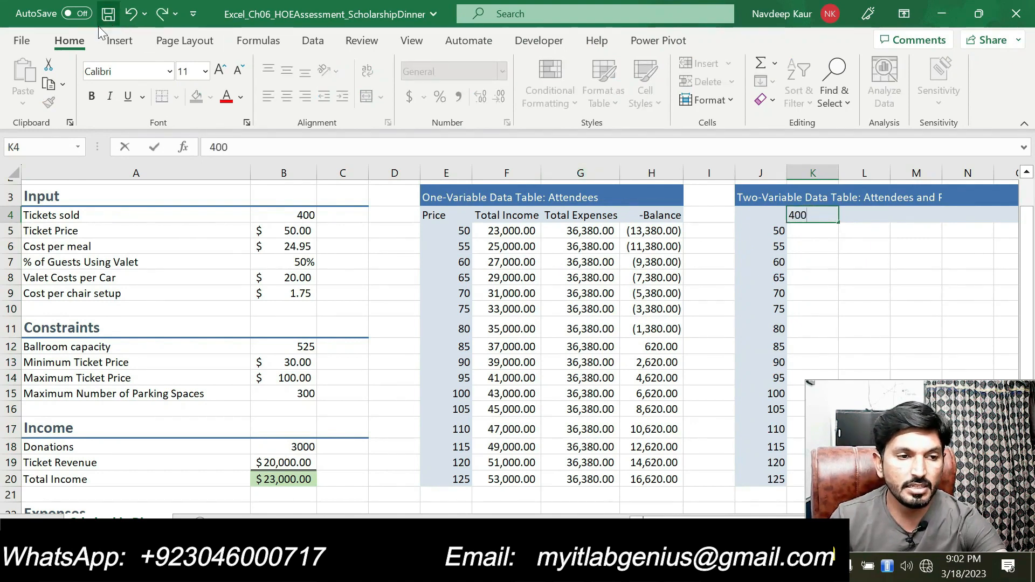
click(856, 215)
click(815, 214)
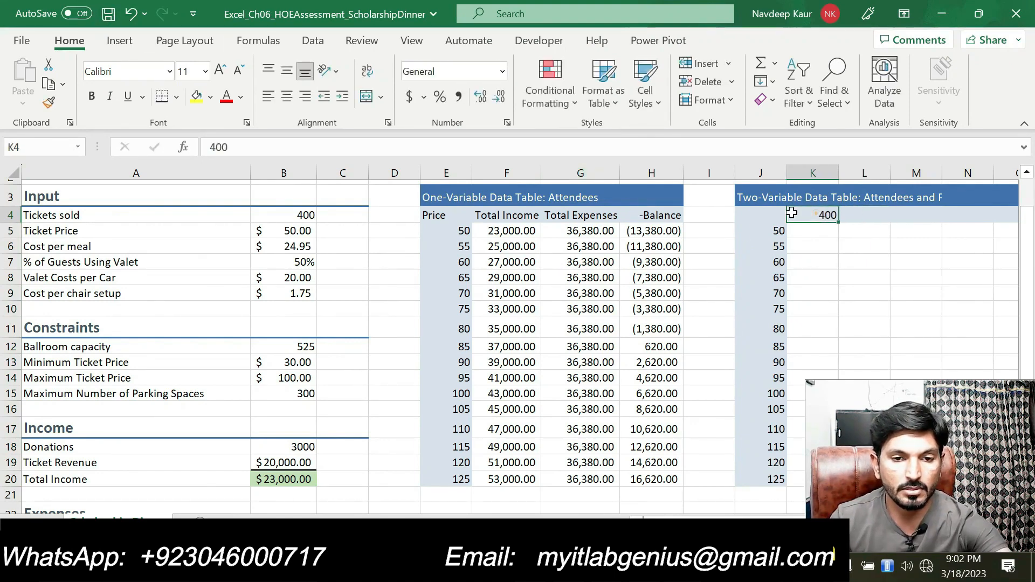
Step: Fill a linear series along the row from K4 with a step value of 25 and a stop value of 525
click(772, 81)
click(797, 222)
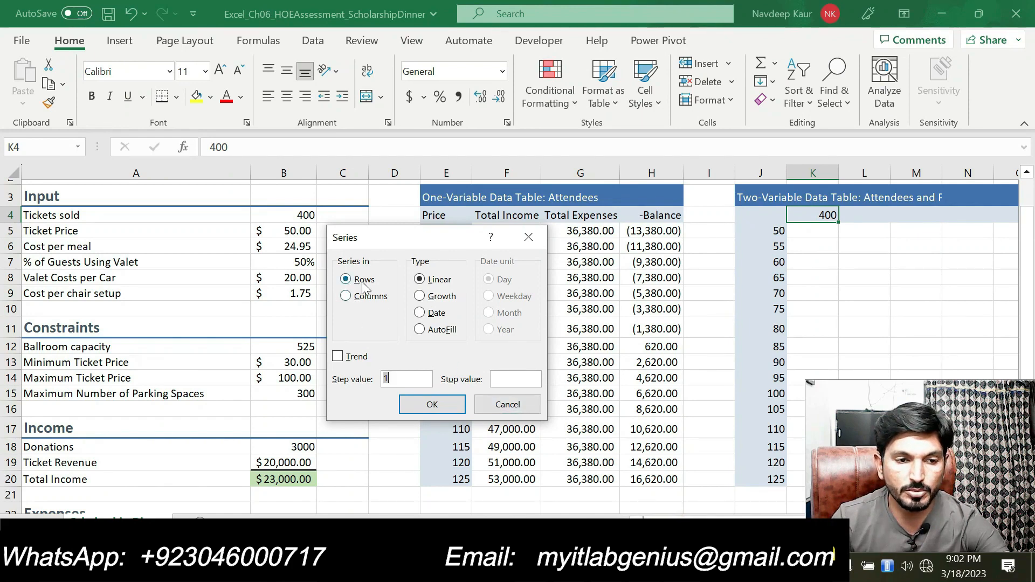
text(25)
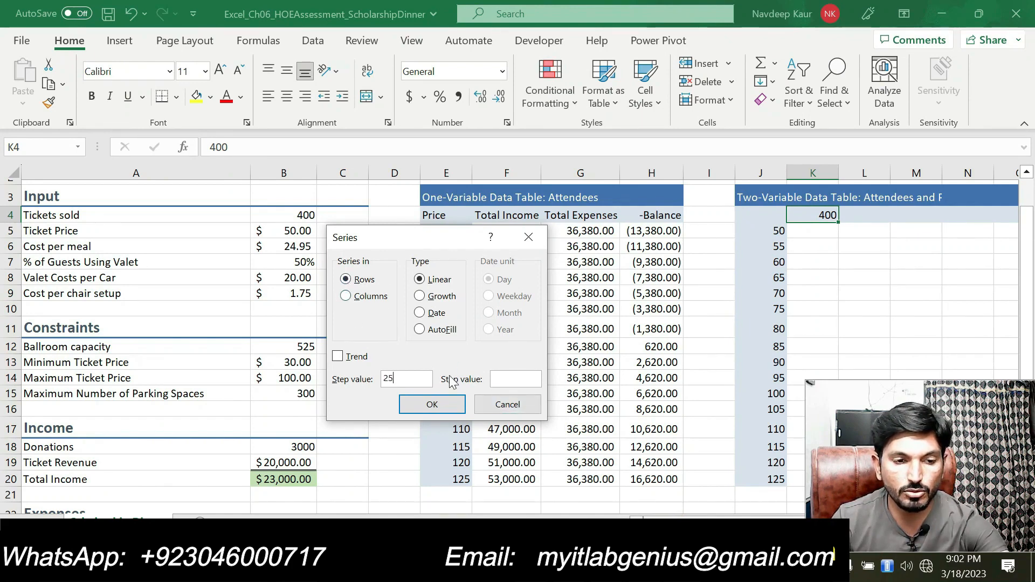
click(502, 378)
text(525)
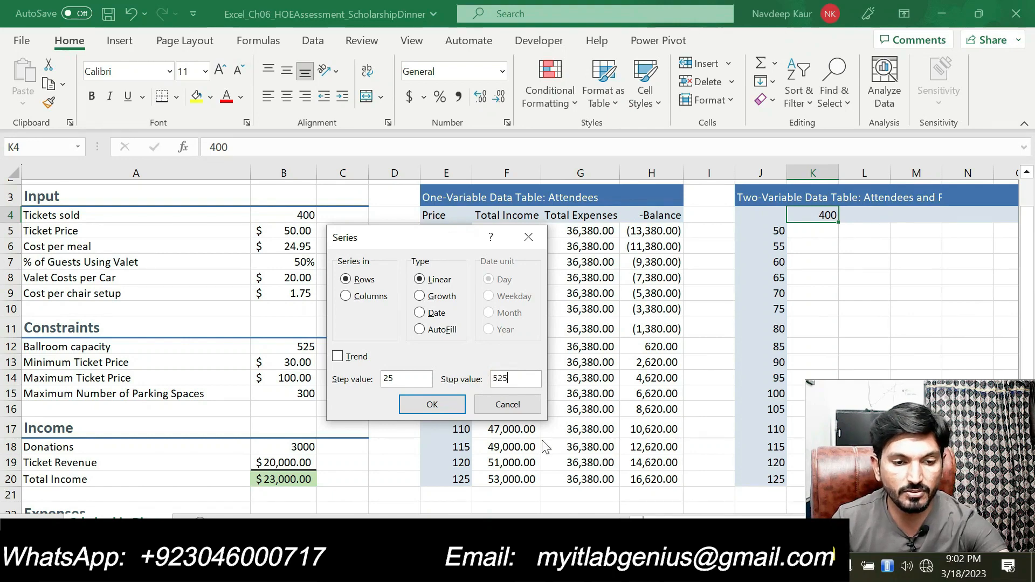
click(431, 404)
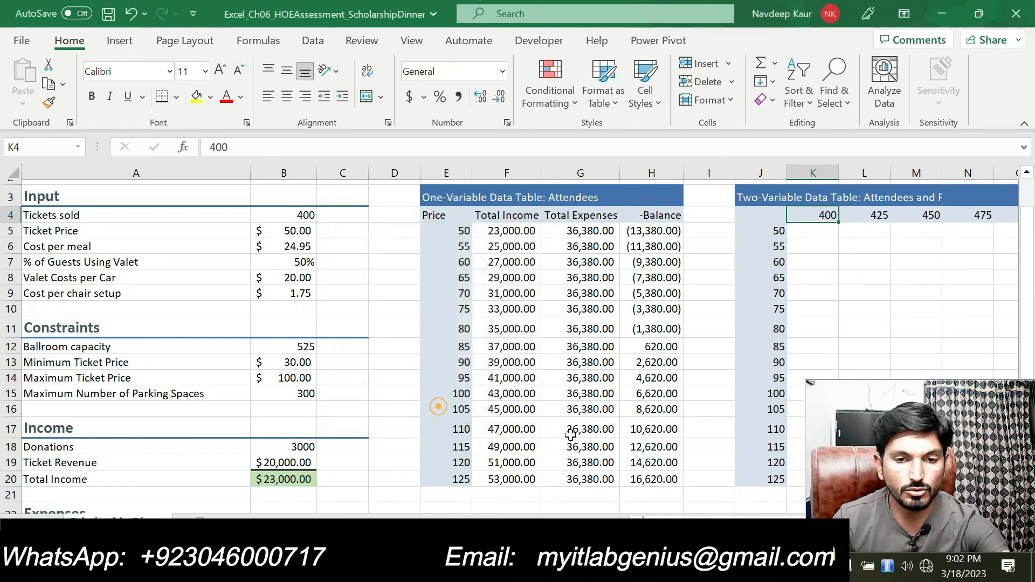
scroll(754, 324, right, 2)
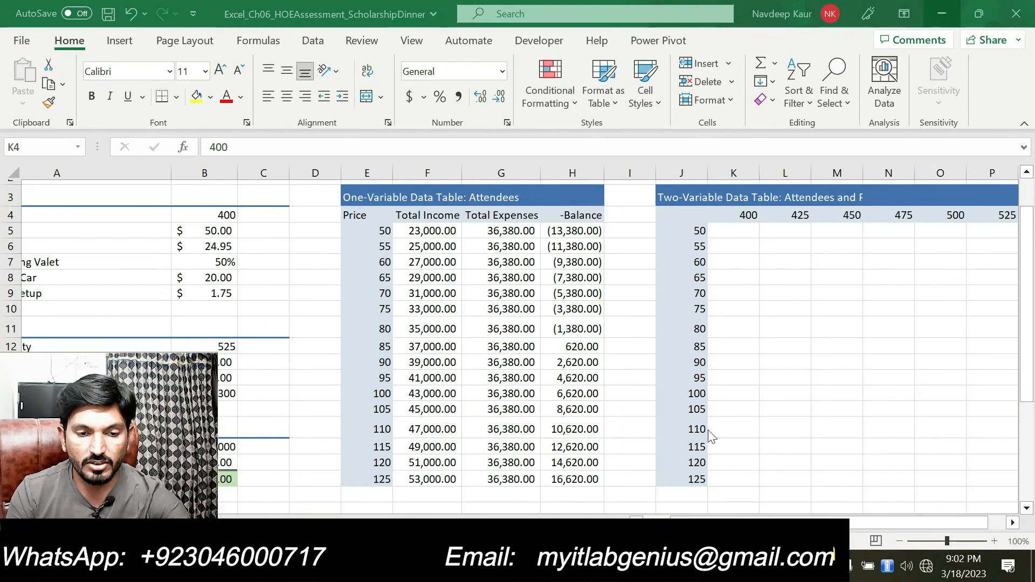
Step: Switch to the Word instructions, remove the turquoise highlight from instruction 14 and highlight instruction 15 in turquoise
click(492, 566)
scroll(492, 386, down, 4)
drag(238, 245, 783, 245)
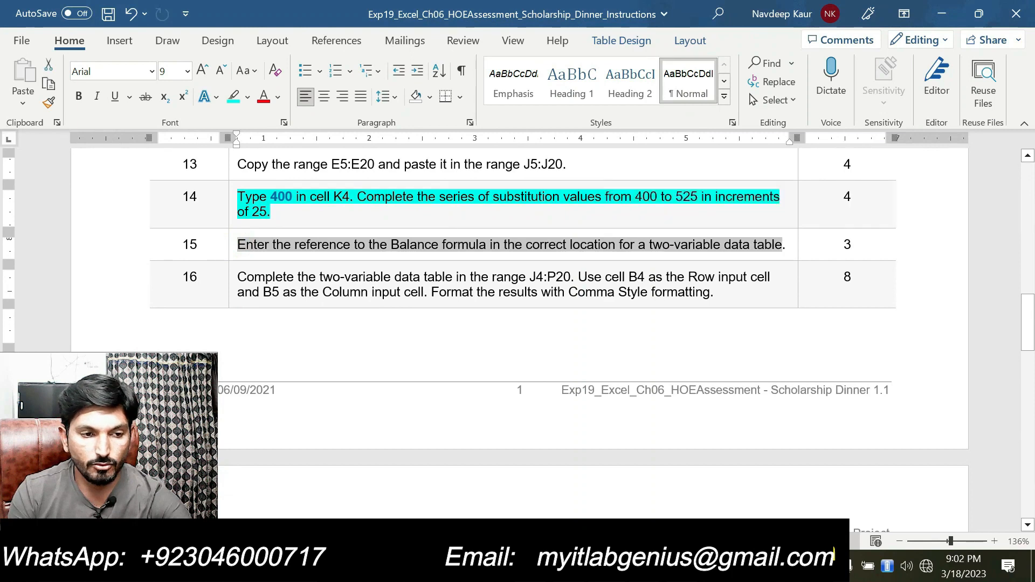
triple_click(323, 209)
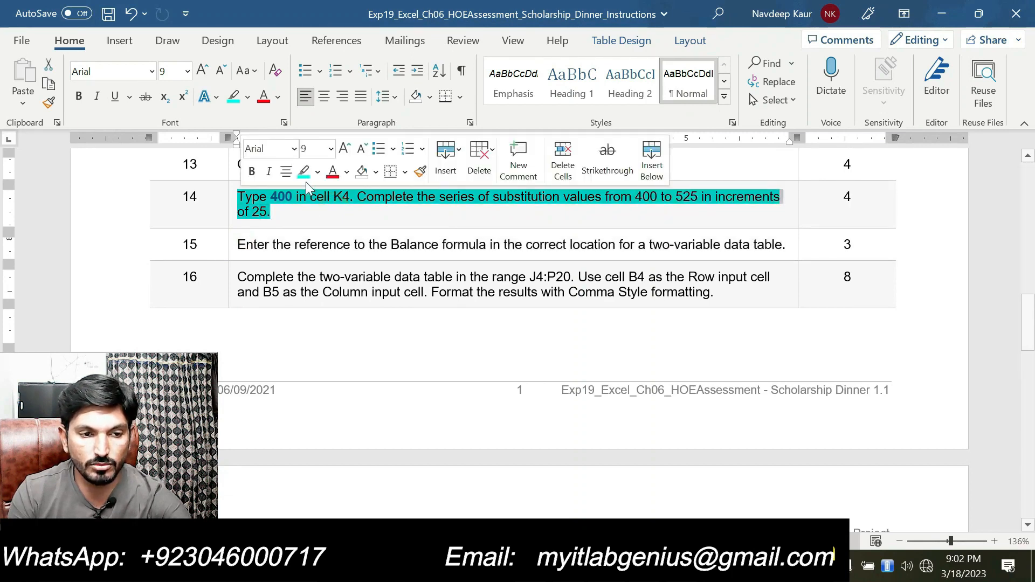
key(Left)
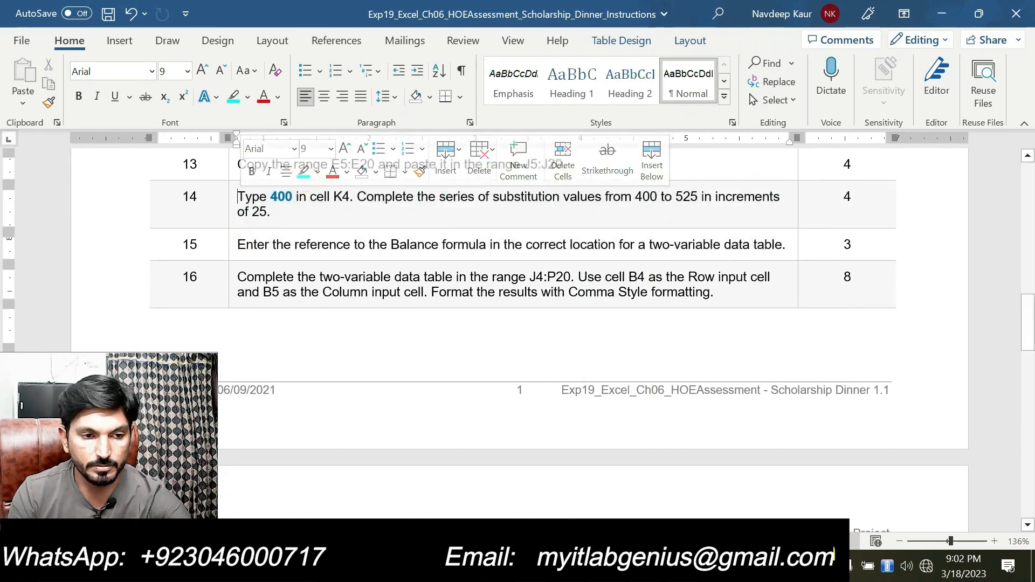
drag(237, 245, 785, 245)
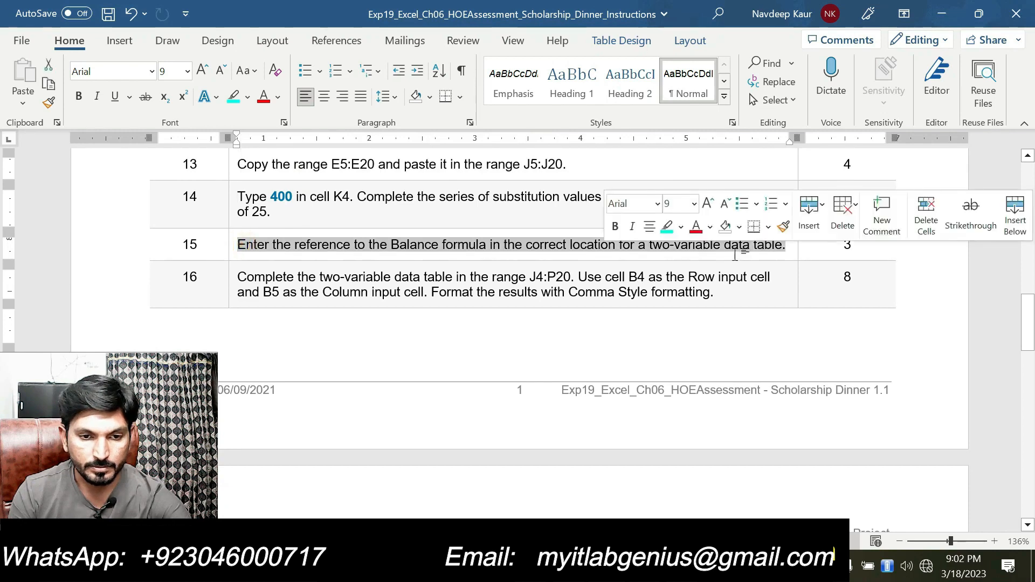
click(650, 227)
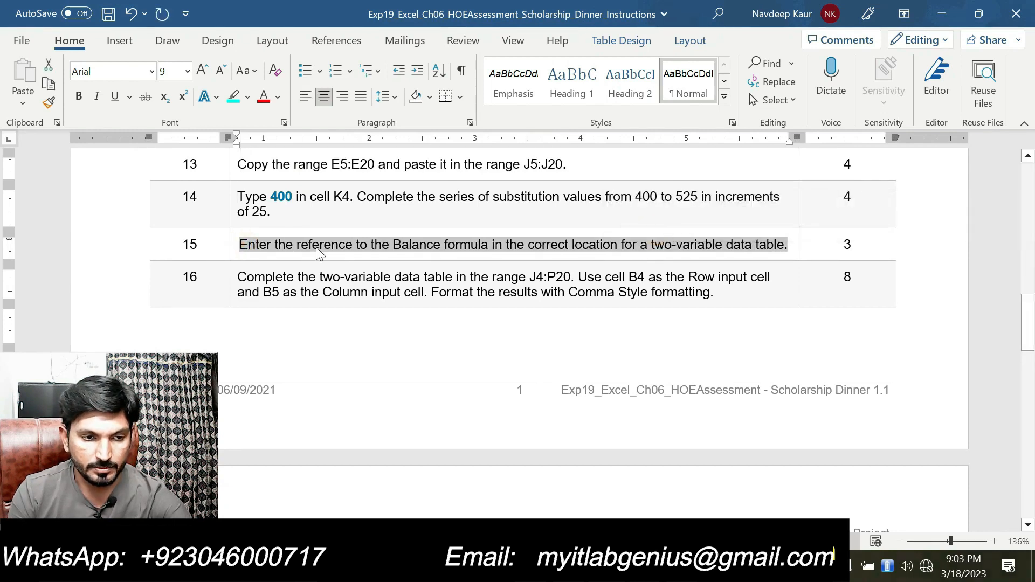
click(233, 97)
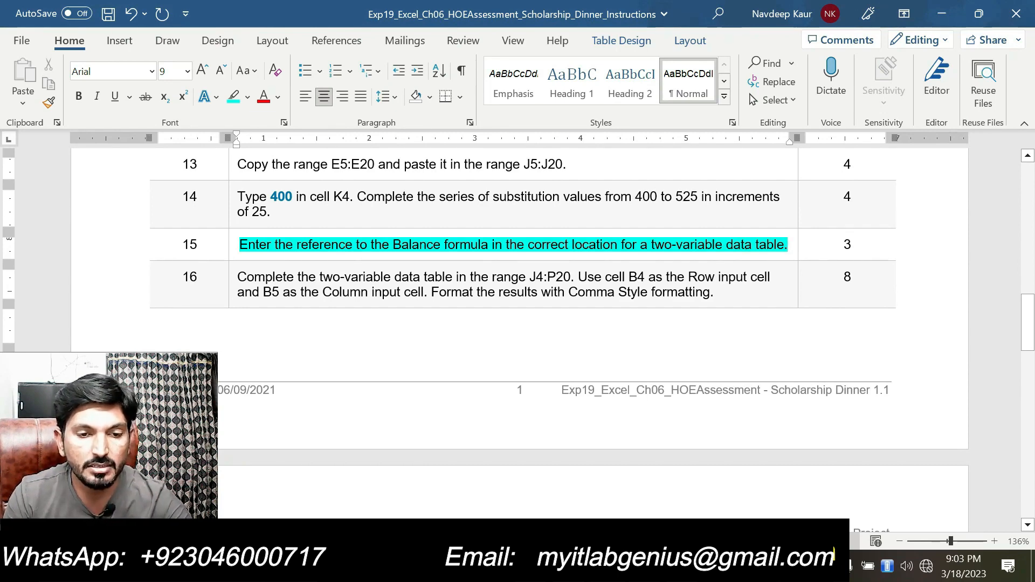
Step: Switch to the Excel workbook and enter the formula =C31 in cell J4 of the two-variable data table
key(alt+Tab)
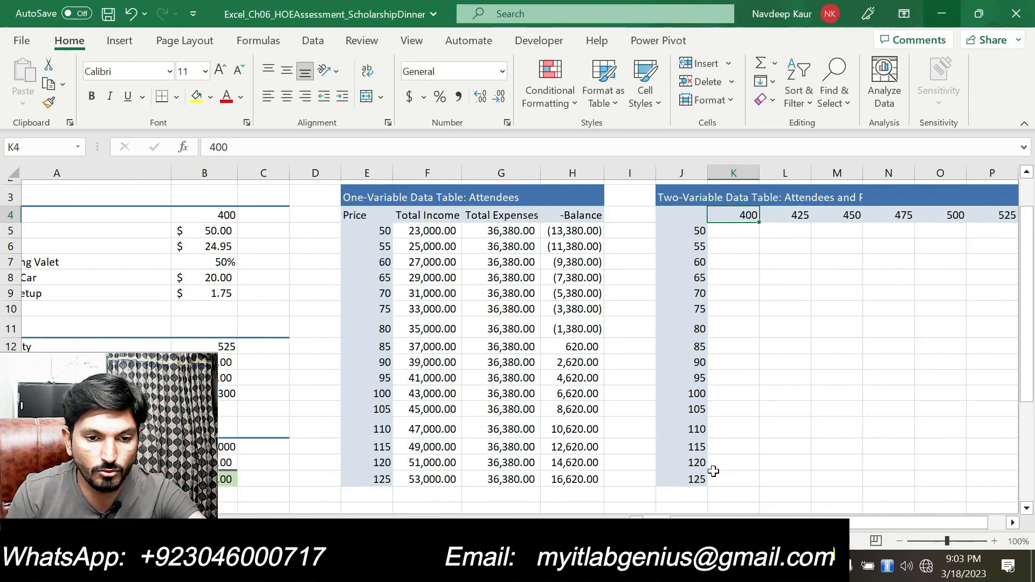
click(692, 214)
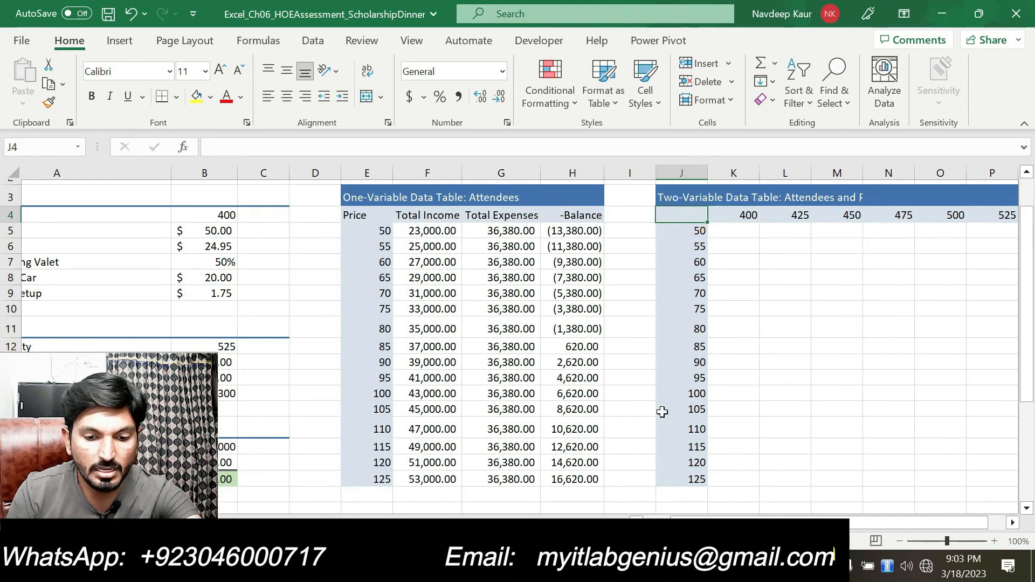
text(=)
scroll(629, 352, down, 7)
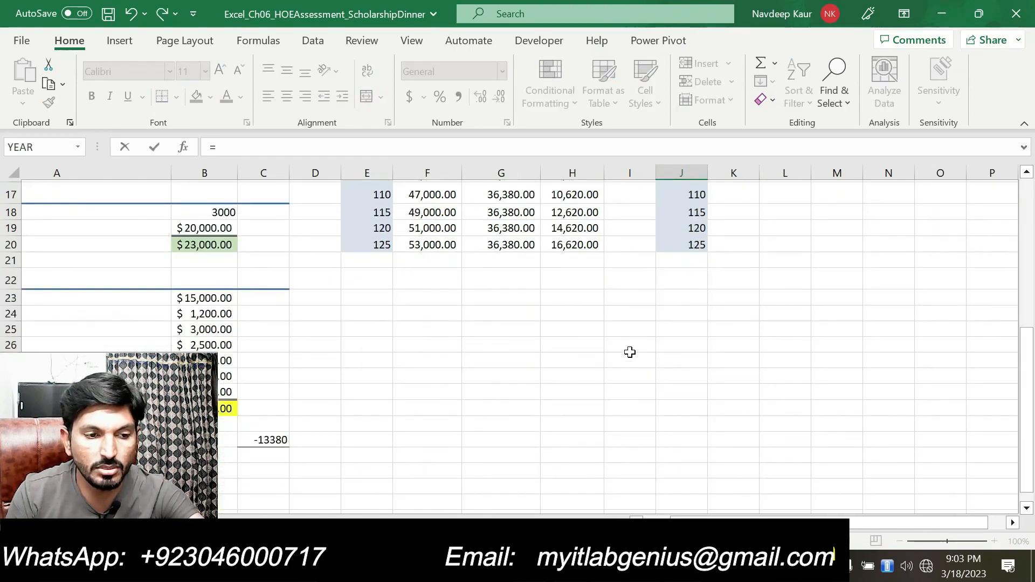
scroll(629, 352, up, 4)
scroll(630, 352, down, 4)
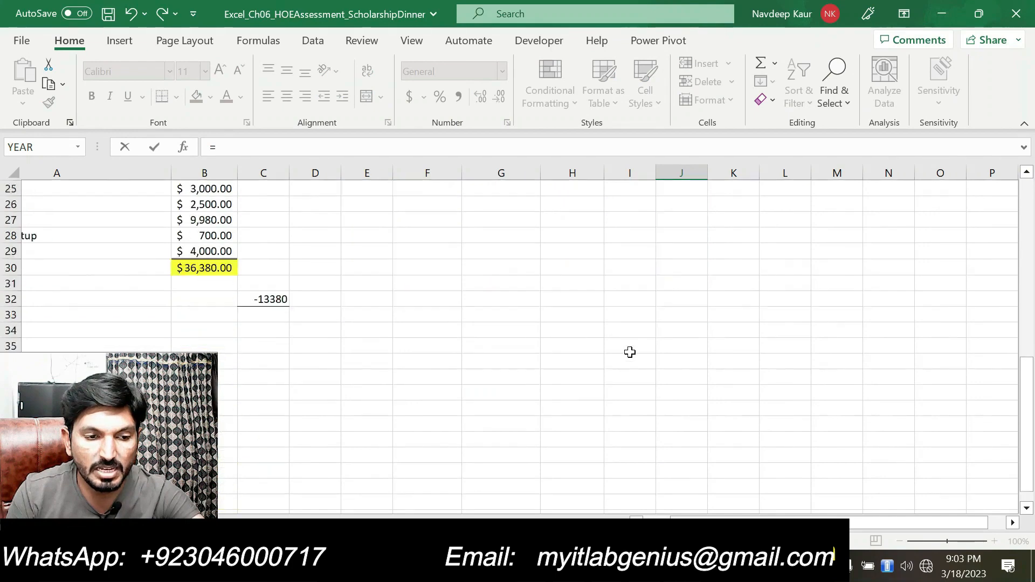
scroll(409, 316, left, 2)
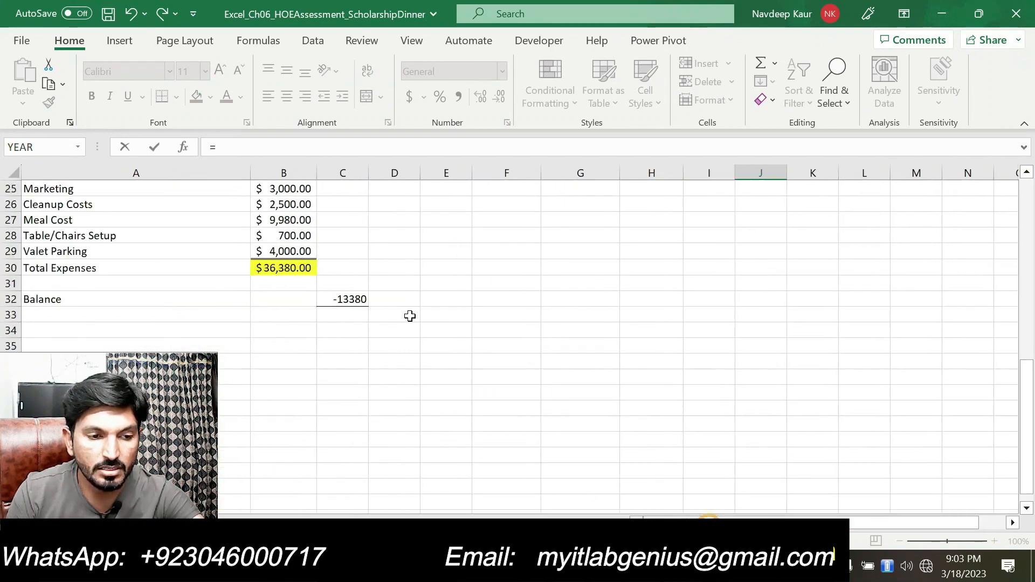
click(342, 285)
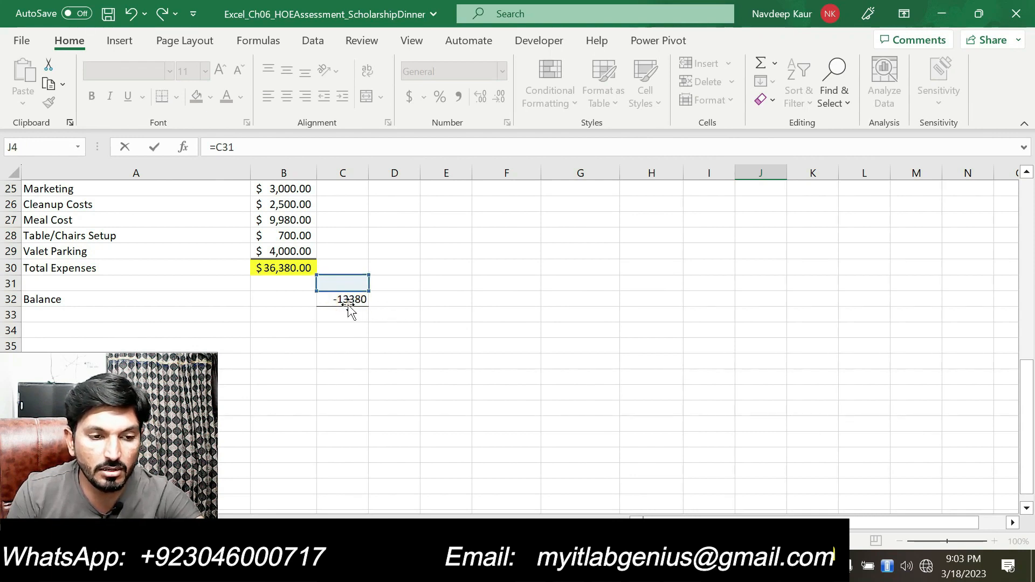
click(353, 300)
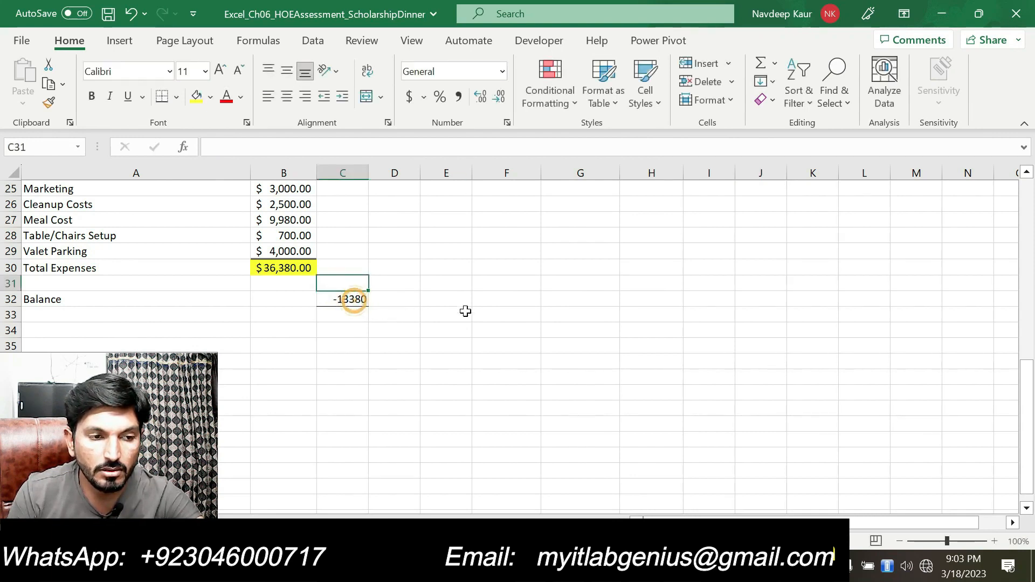
Step: Correct the formula in cell J4 to =C32 so it references the Balance cell
scroll(579, 322, up, 8)
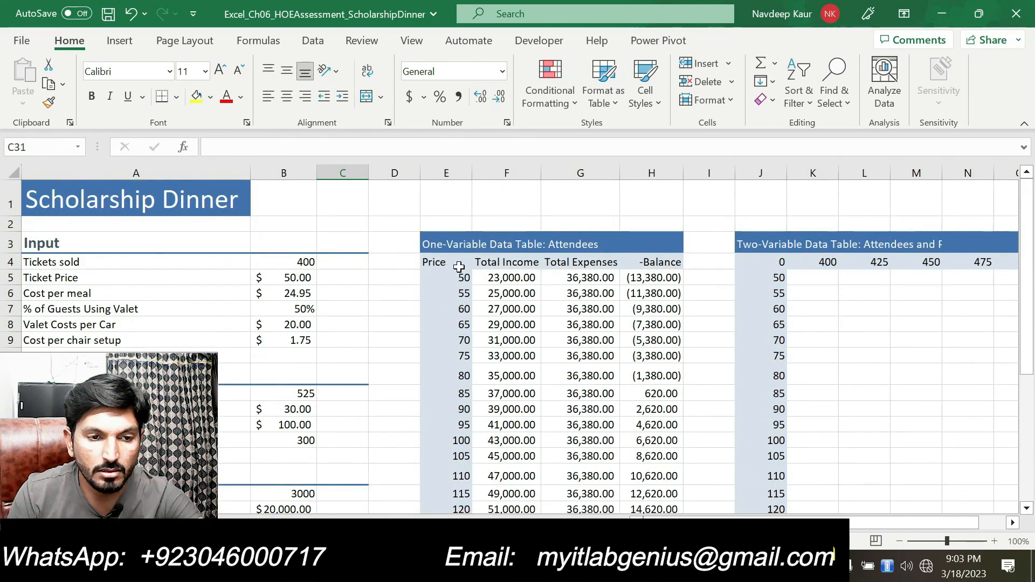
click(438, 264)
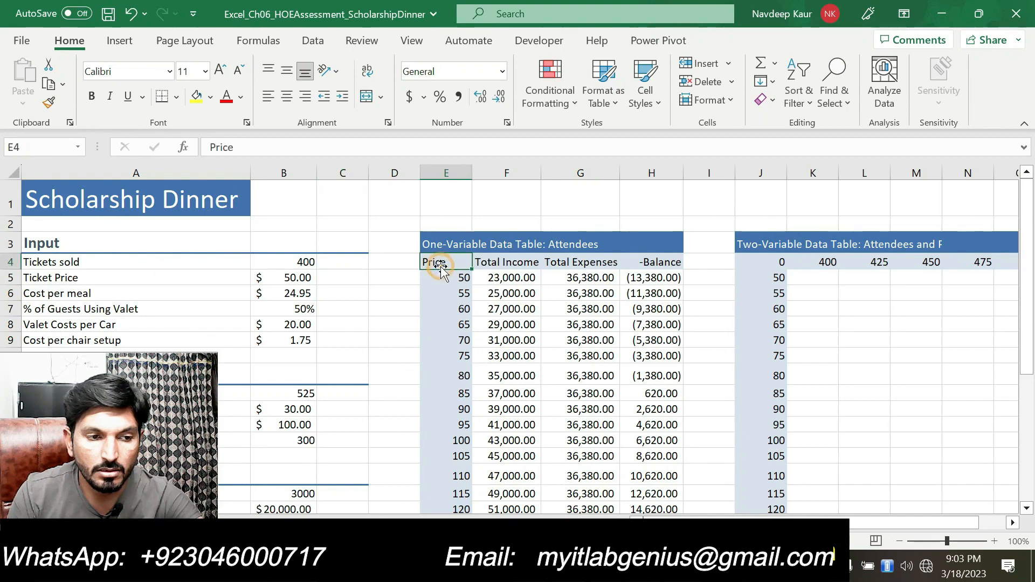
click(767, 265)
click(301, 151)
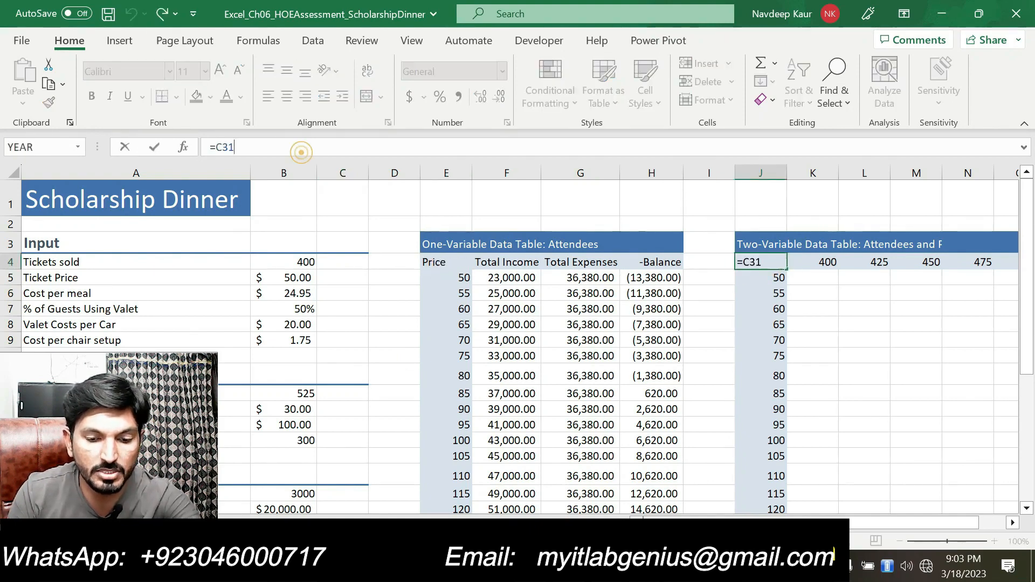
key(BackSpace)
text(2)
key(Return)
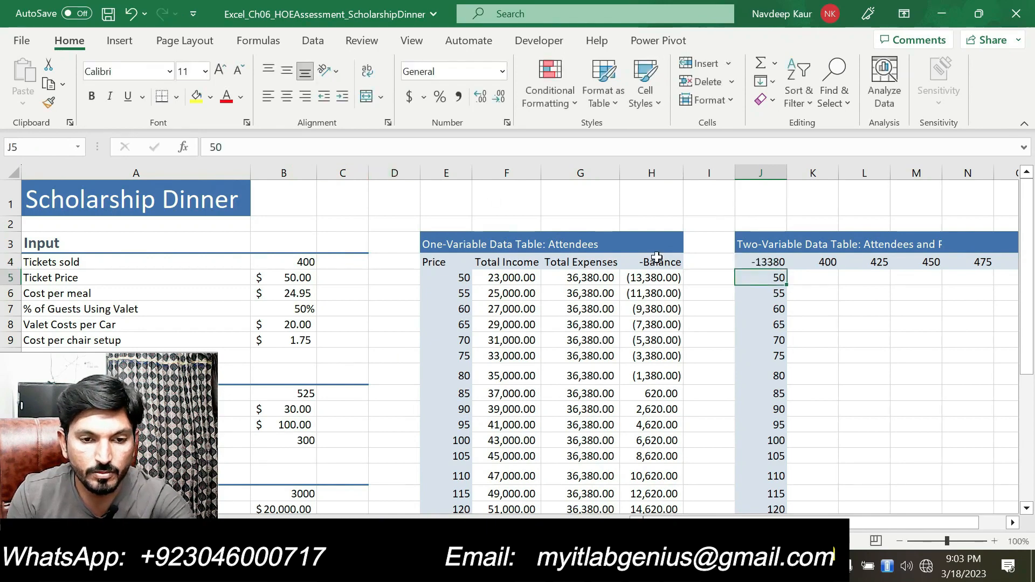
Step: Check the Balance formula in cell C32 and the reference to it in cell J4
scroll(796, 288, down, 4)
scroll(439, 455, down, 2)
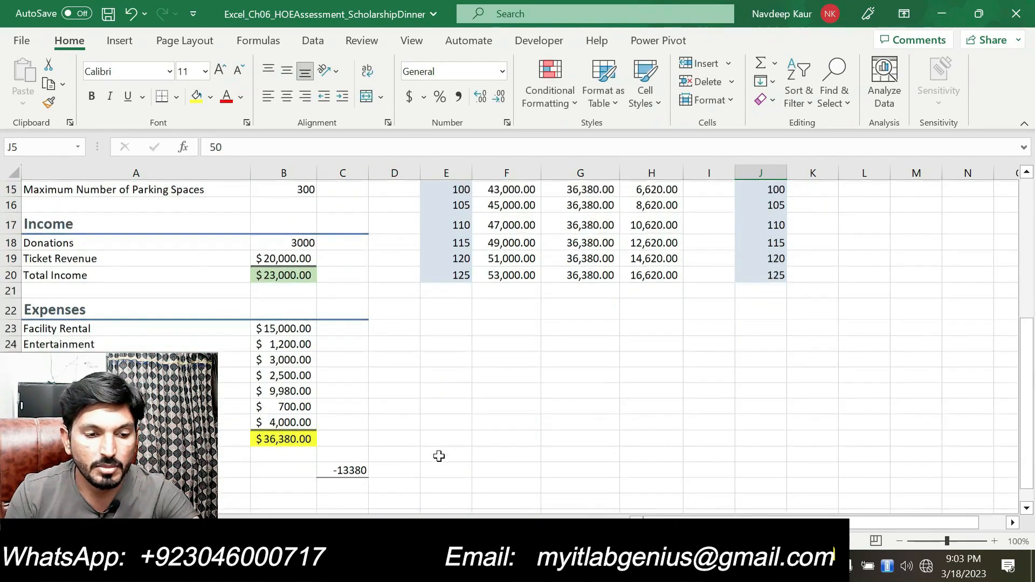
click(350, 392)
key(ctrl+c)
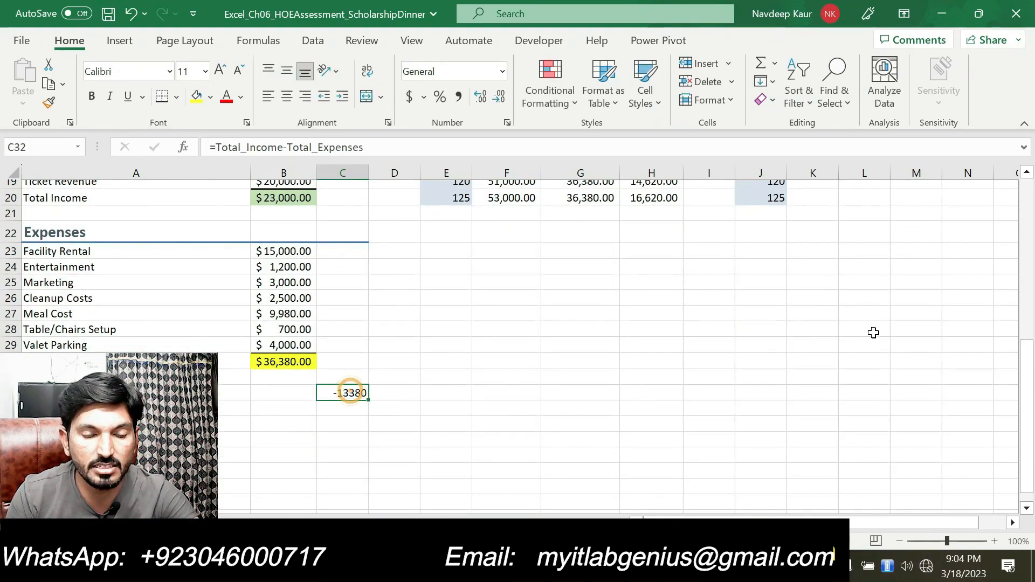
scroll(808, 302, up, 5)
click(764, 215)
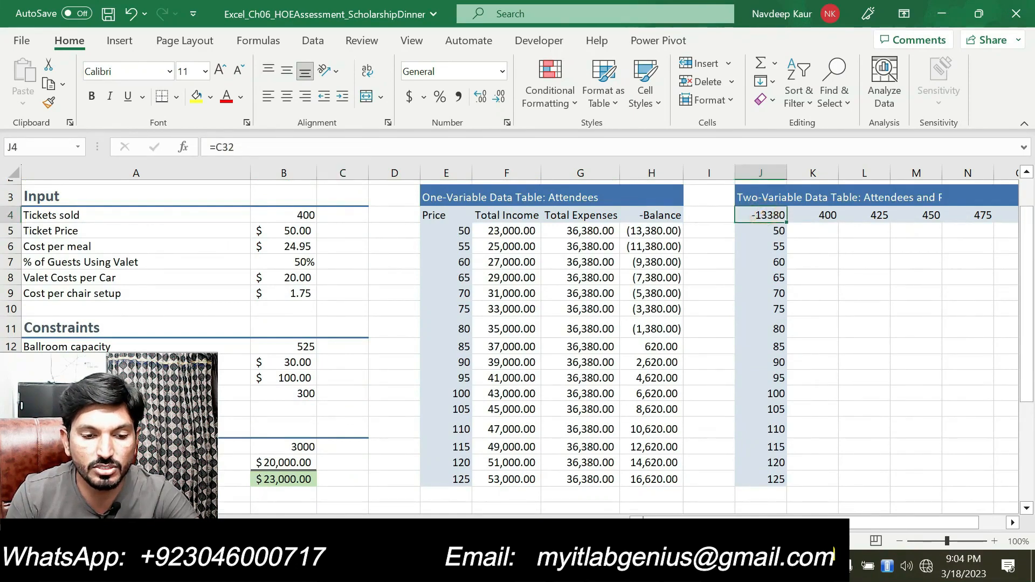
Step: Switch to the Word instructions, remove the turquoise highlight from instruction 15 and highlight instruction 16 in turquoise
key(alt+Tab)
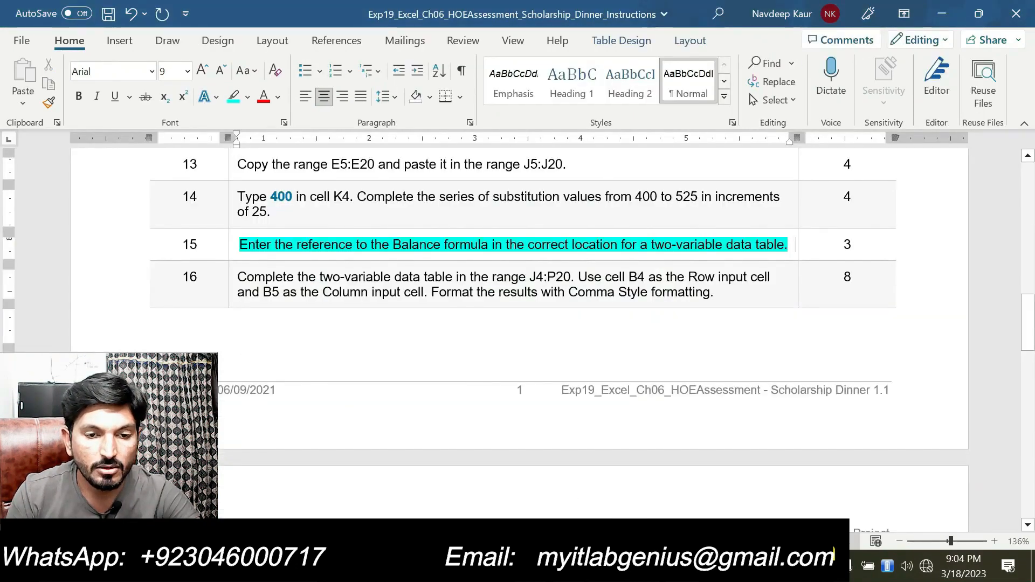
drag(787, 246, 240, 245)
click(309, 214)
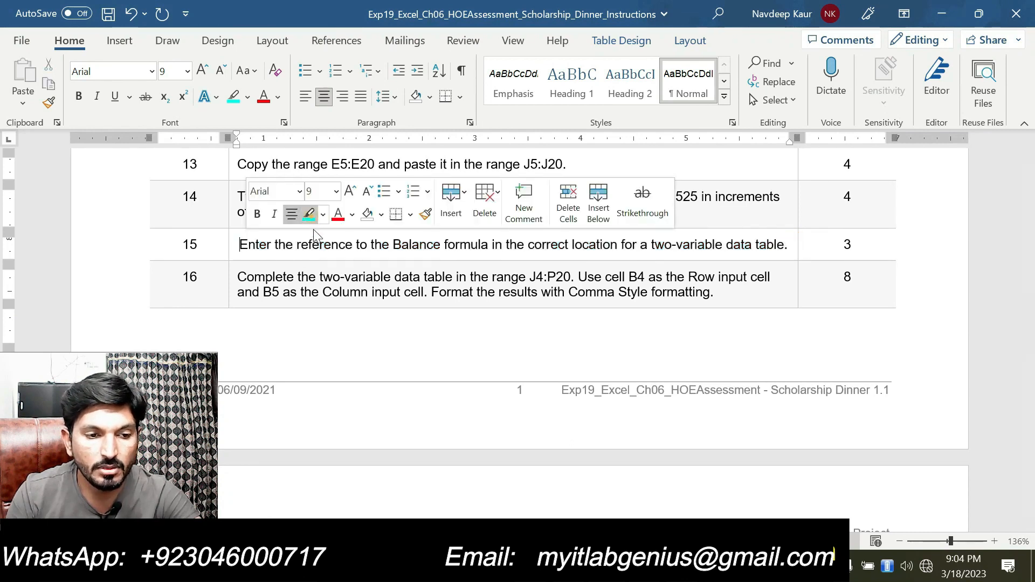
drag(237, 276, 714, 291)
click(666, 258)
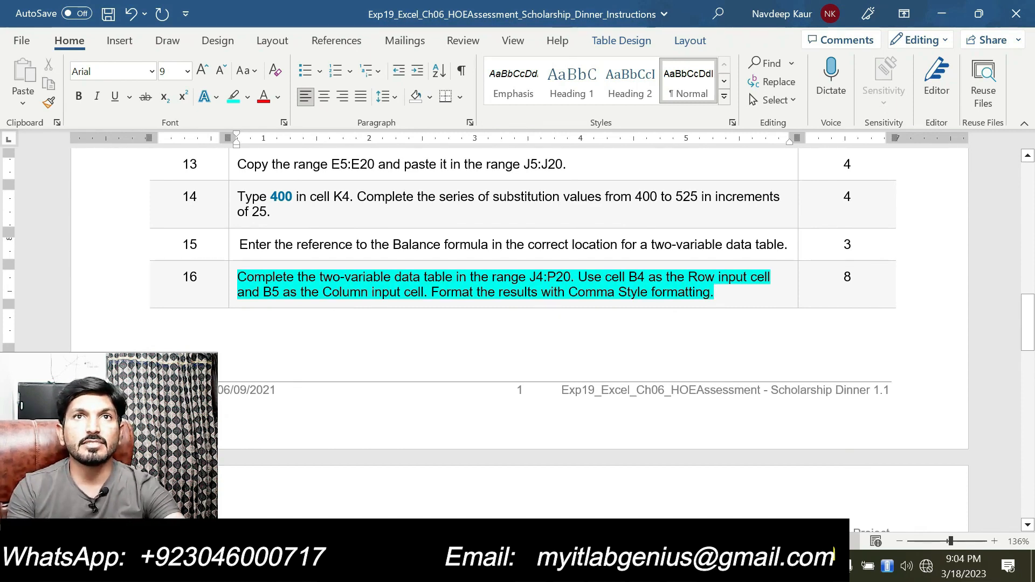
Step: Copy the range reference J4:P20 from instruction 16 and use it to select that range in the Excel workbook
drag(530, 278, 570, 279)
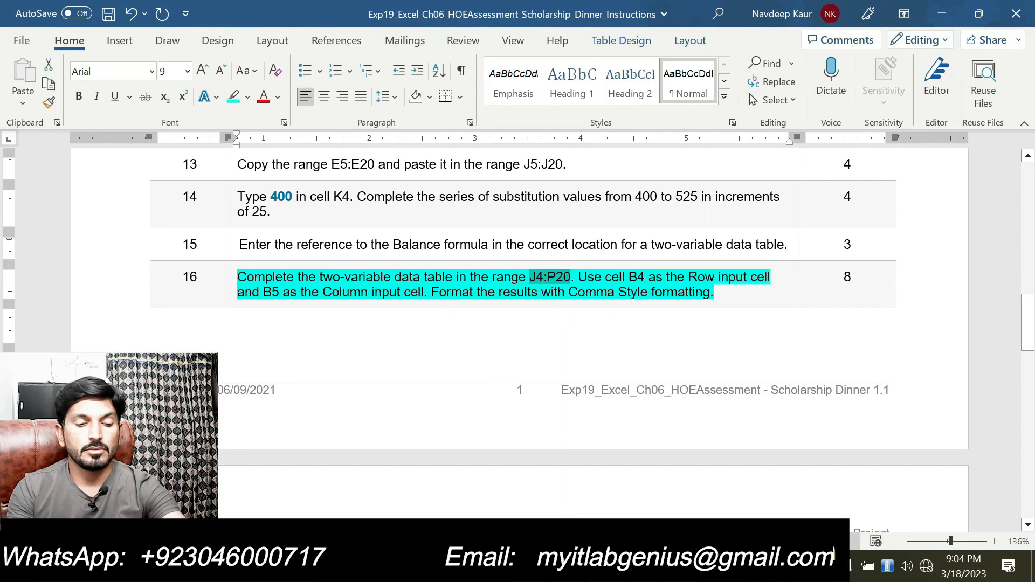
key(ctrl+c)
key(alt+Tab)
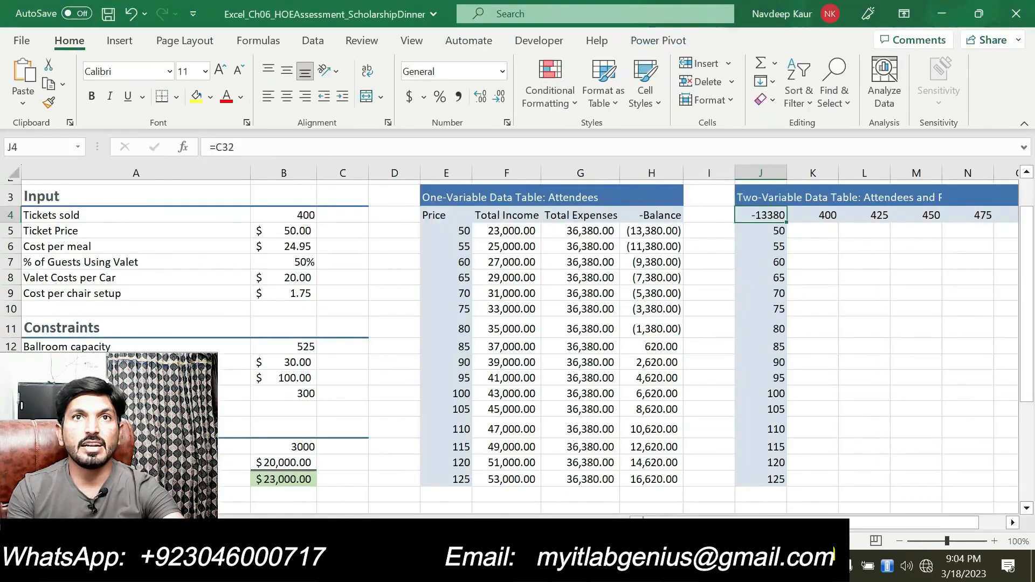
click(48, 141)
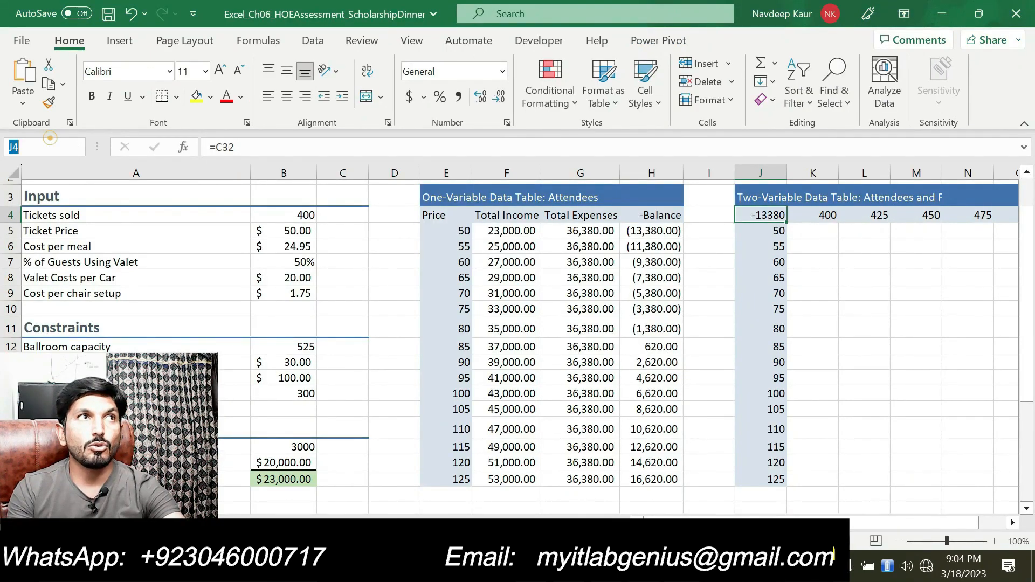
key(ctrl+v)
key(Return)
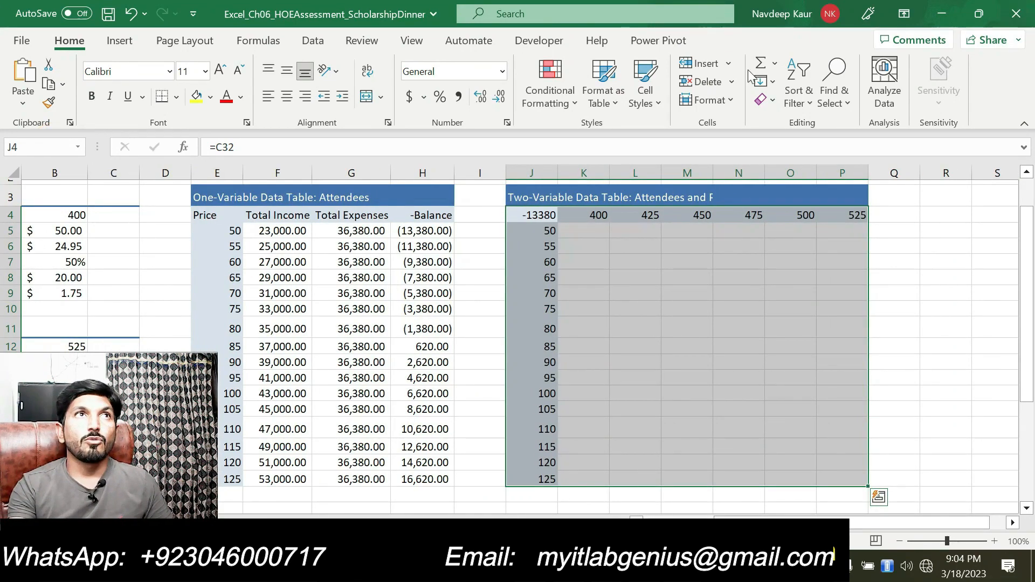
Step: Create a What-If data table on J4:P20 with B4 as the row input cell and B5 as the column input cell
click(312, 41)
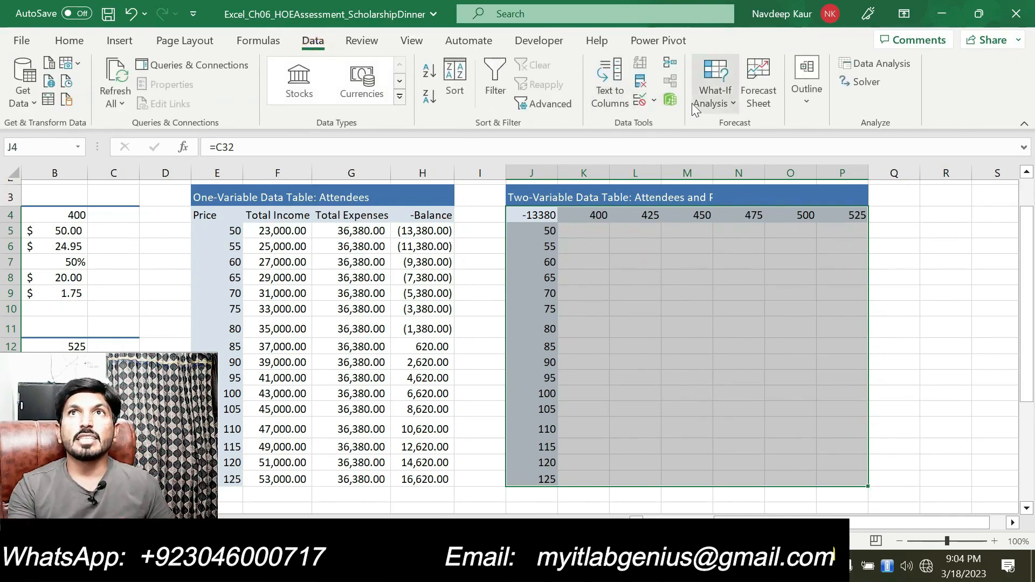
click(717, 108)
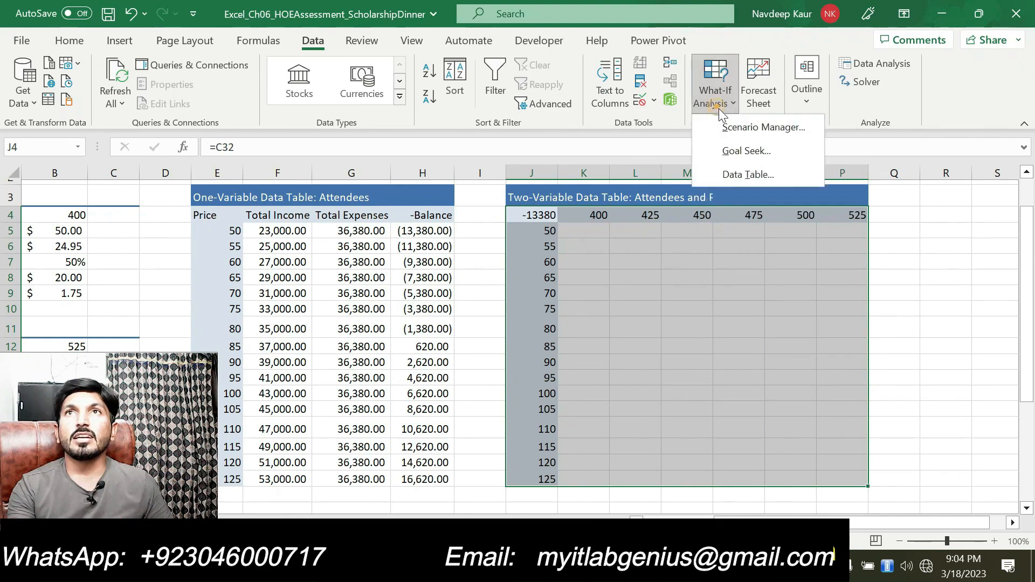
click(747, 174)
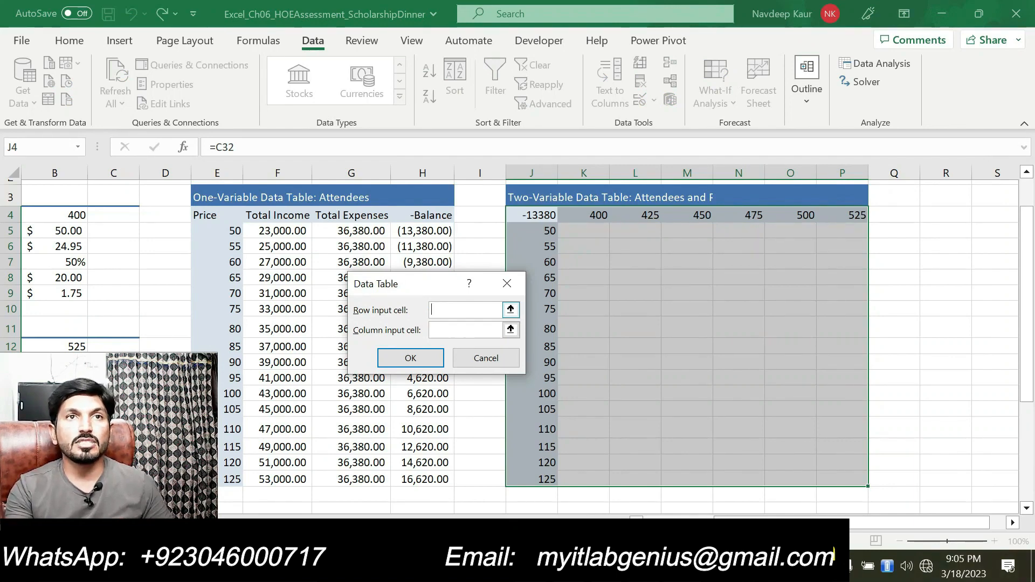
click(441, 310)
key(alt+Tab)
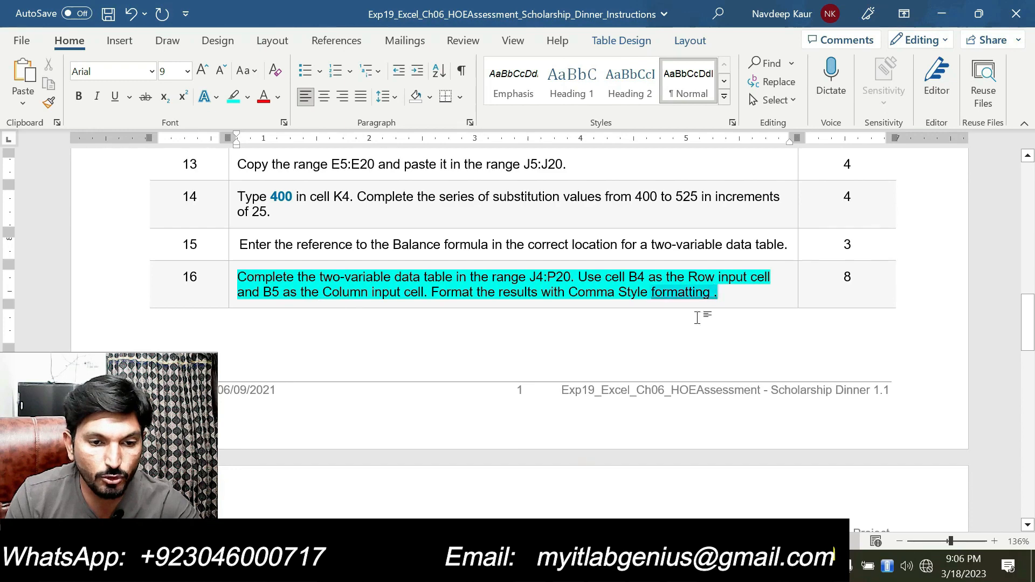
click(683, 566)
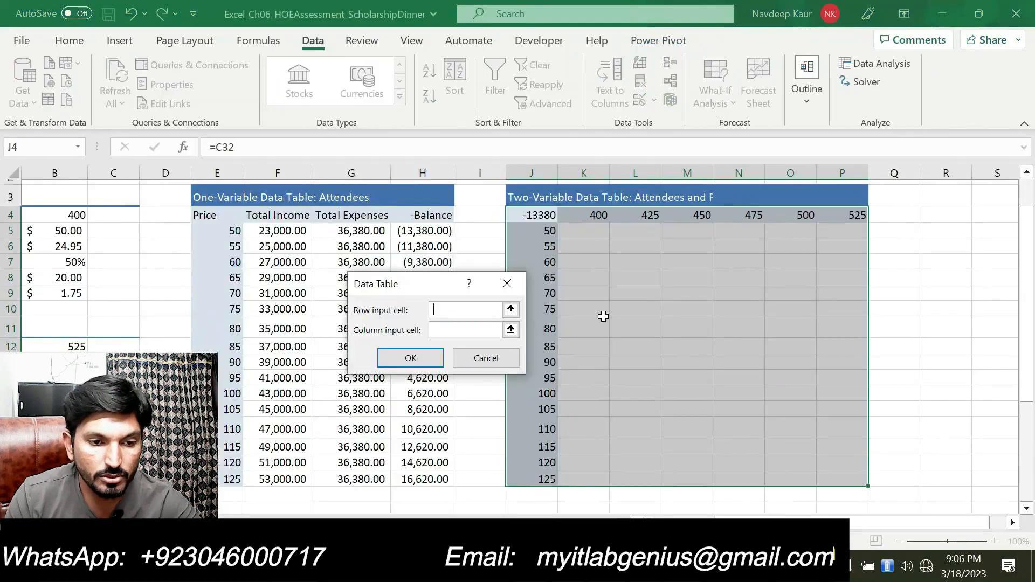
text(B4)
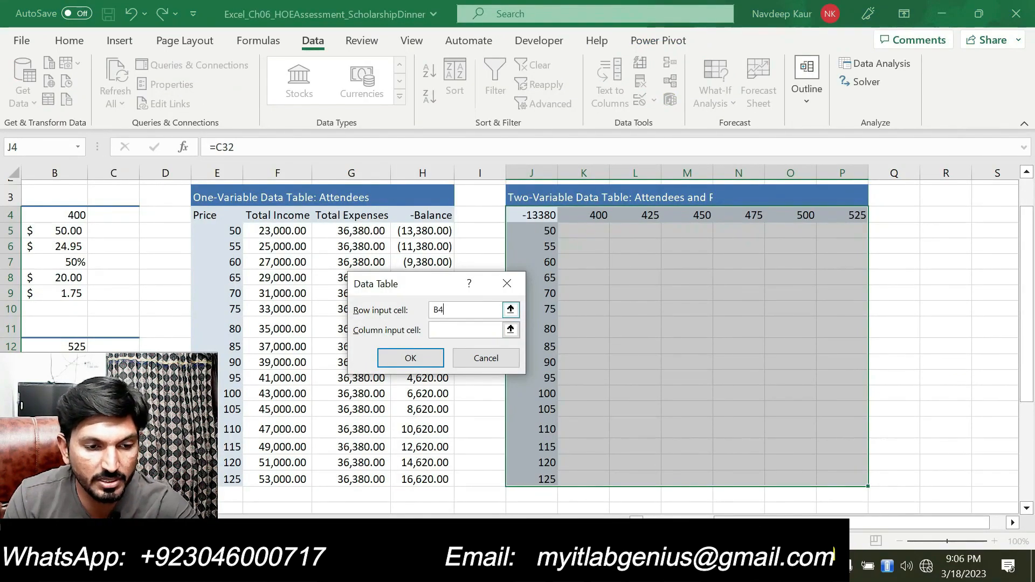
click(452, 329)
text(B5)
click(425, 359)
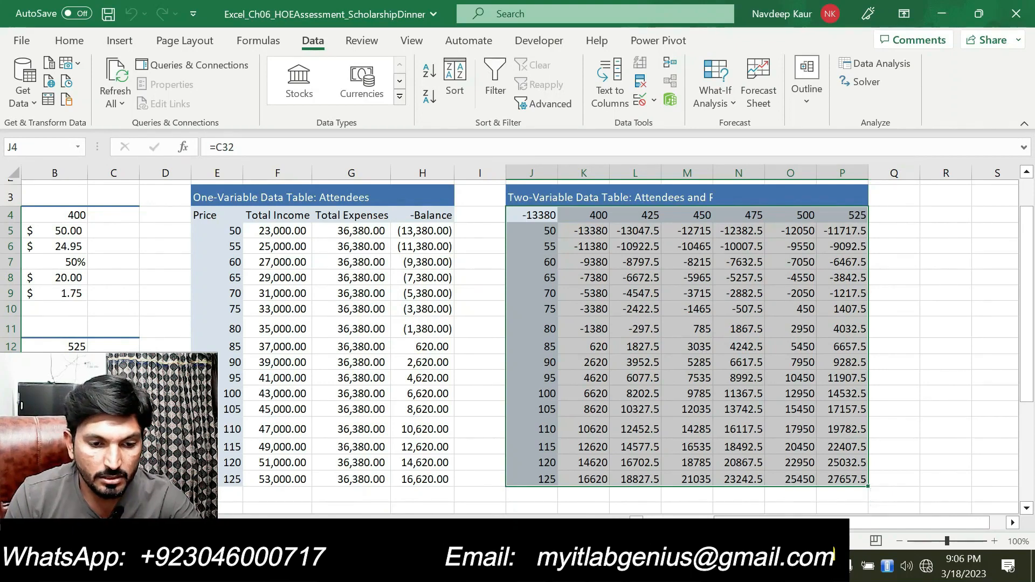
Step: Check the formatting requirement in instruction 16 and apply Comma Style to the data table results in K5:P20
key(alt+Tab)
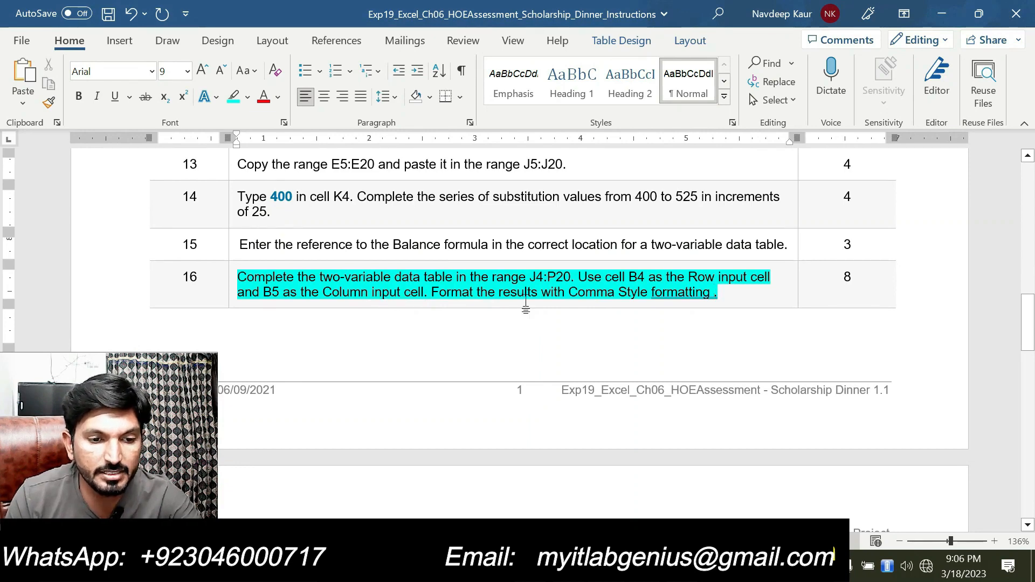
key(alt+Tab)
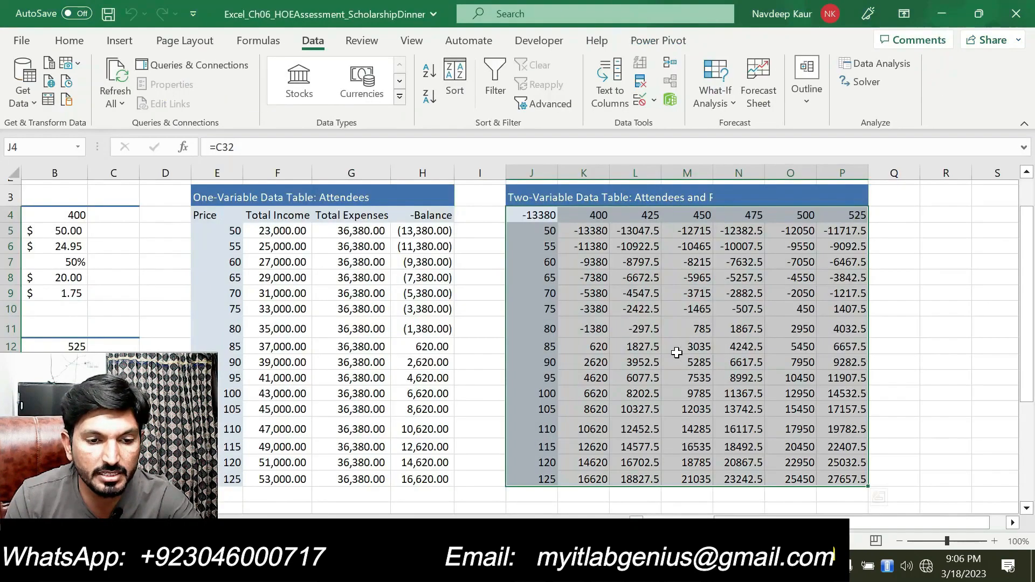
click(580, 231)
drag(580, 230, 847, 479)
click(70, 41)
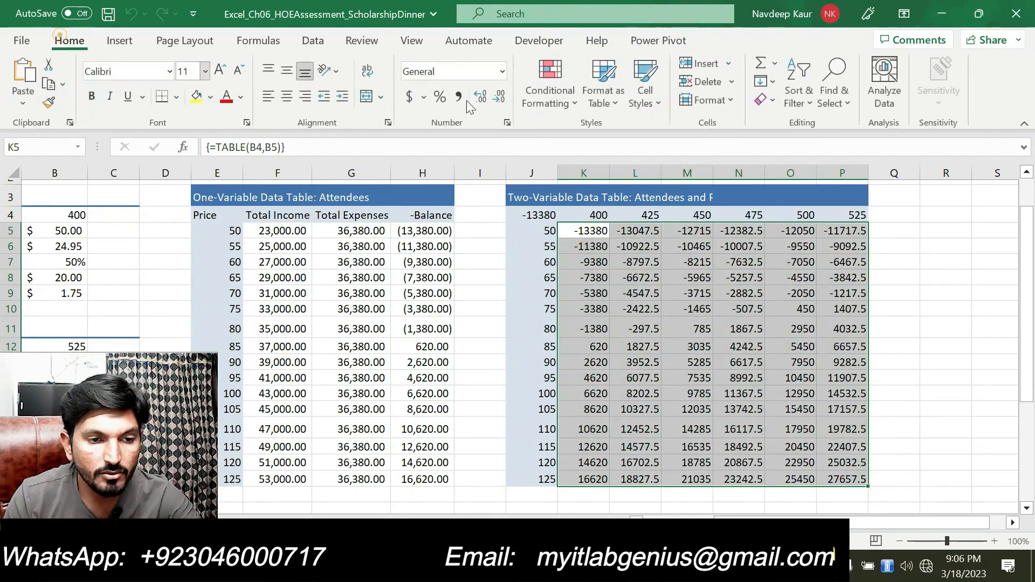
click(455, 96)
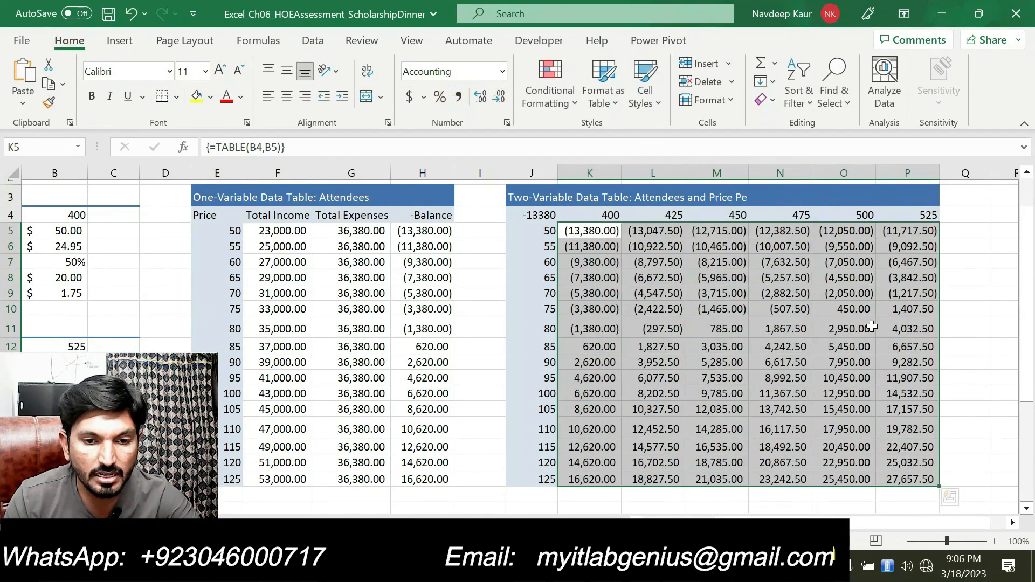
click(965, 326)
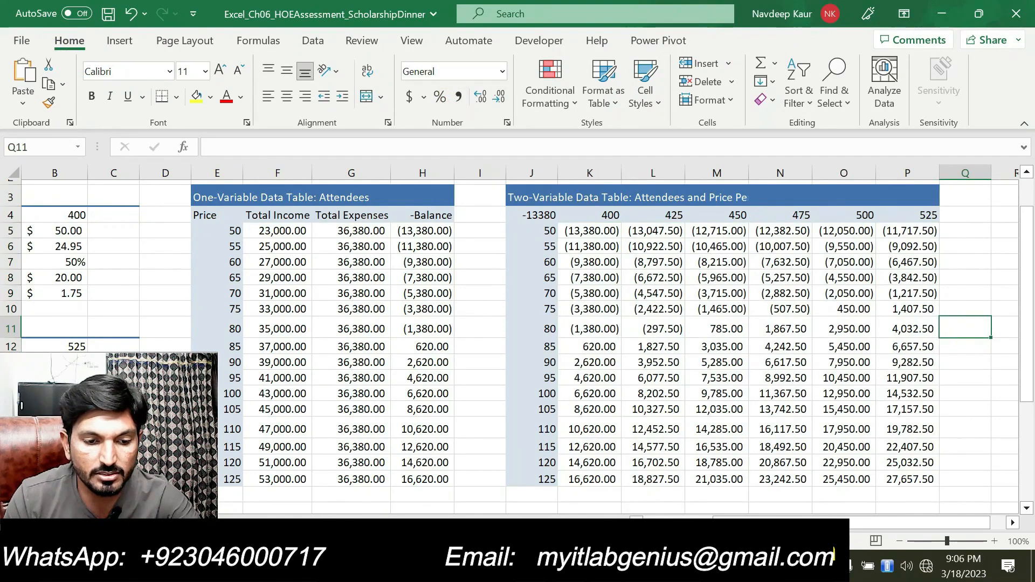
Step: Switch to the Word instructions and review the steps from 17 on, the earlier steps and the project description
key(alt+Tab)
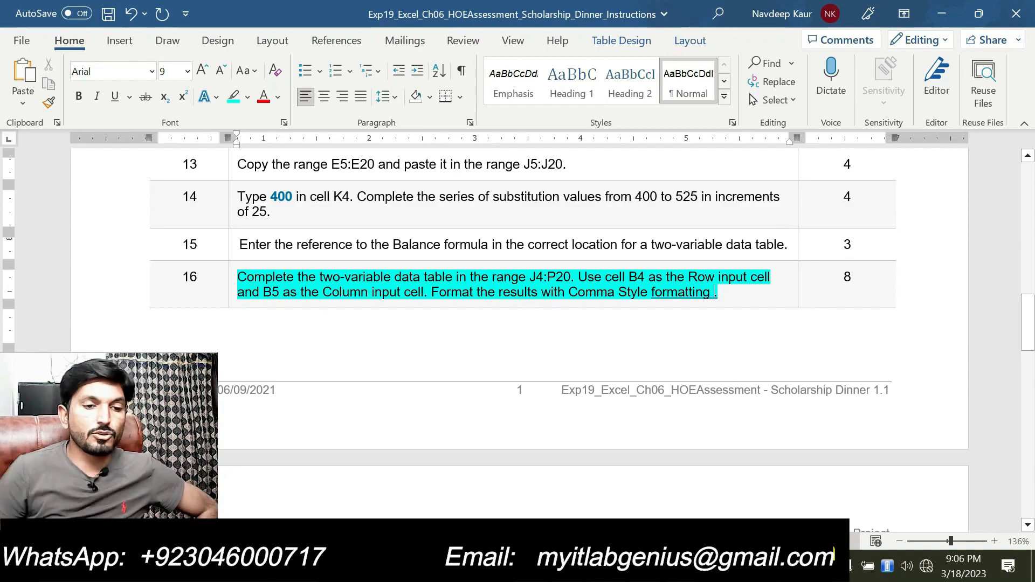
scroll(481, 278, down, 5)
scroll(481, 278, down, 8)
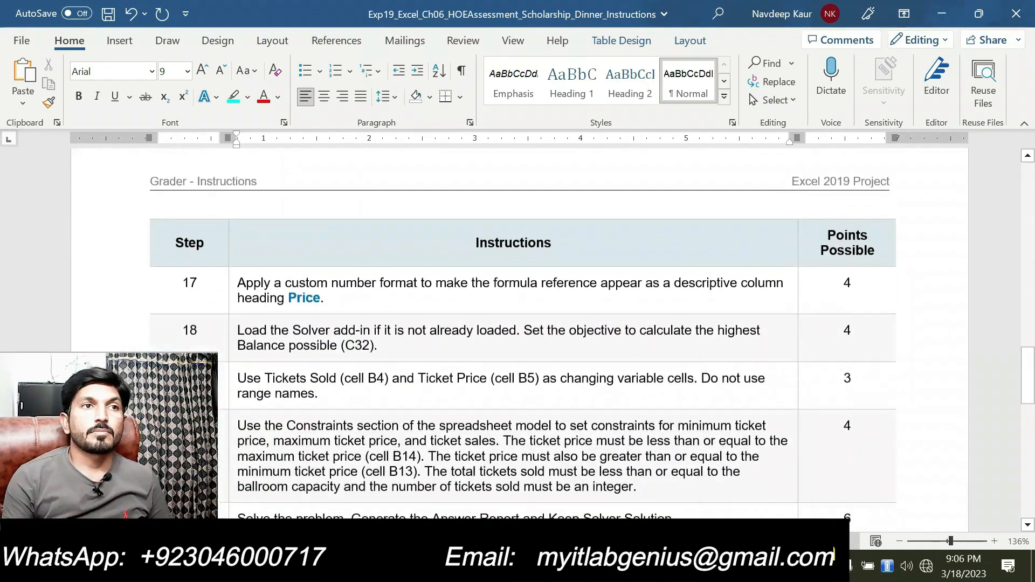
scroll(477, 276, up, 10)
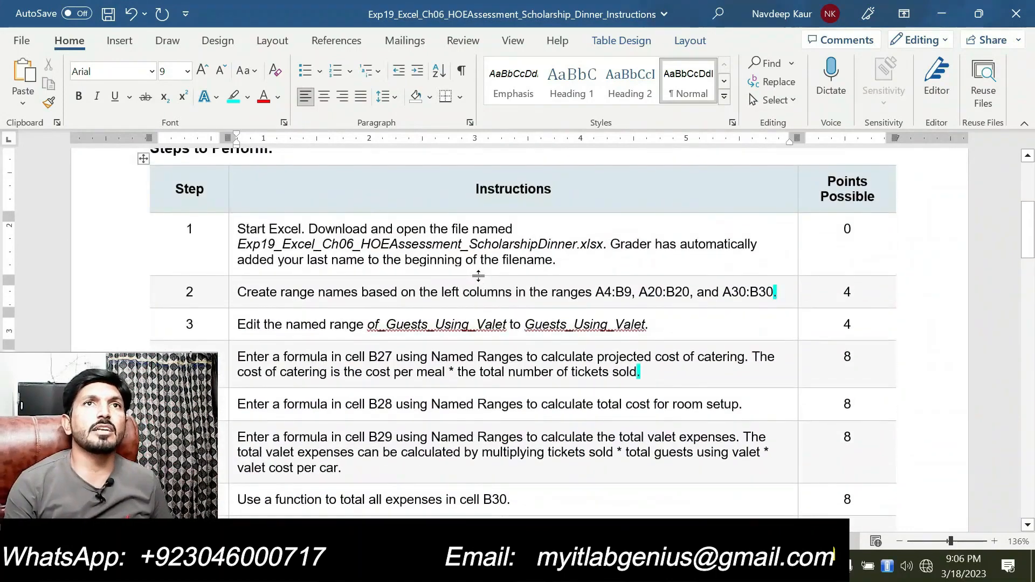
scroll(478, 273, down, 1)
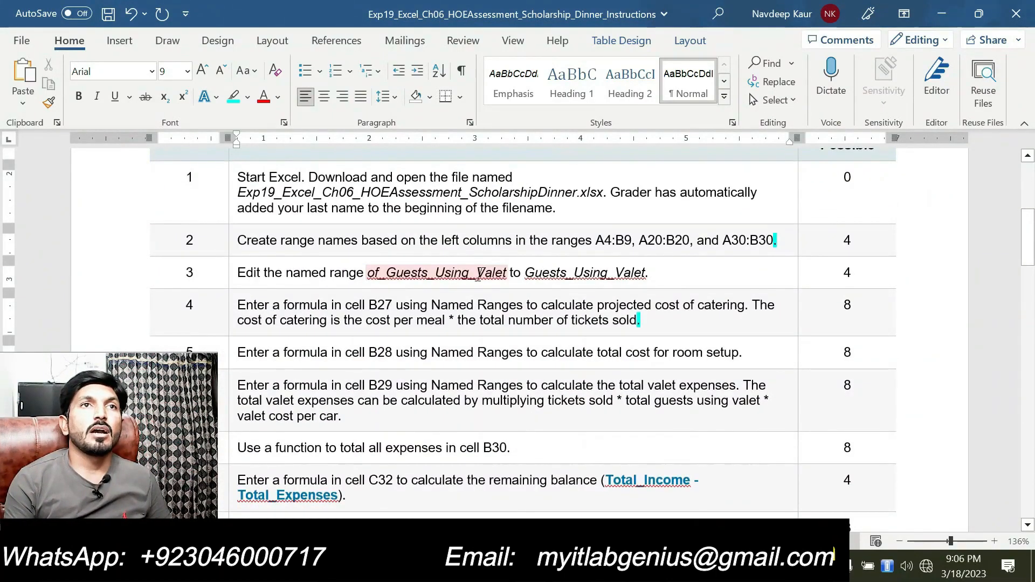
scroll(478, 276, up, 5)
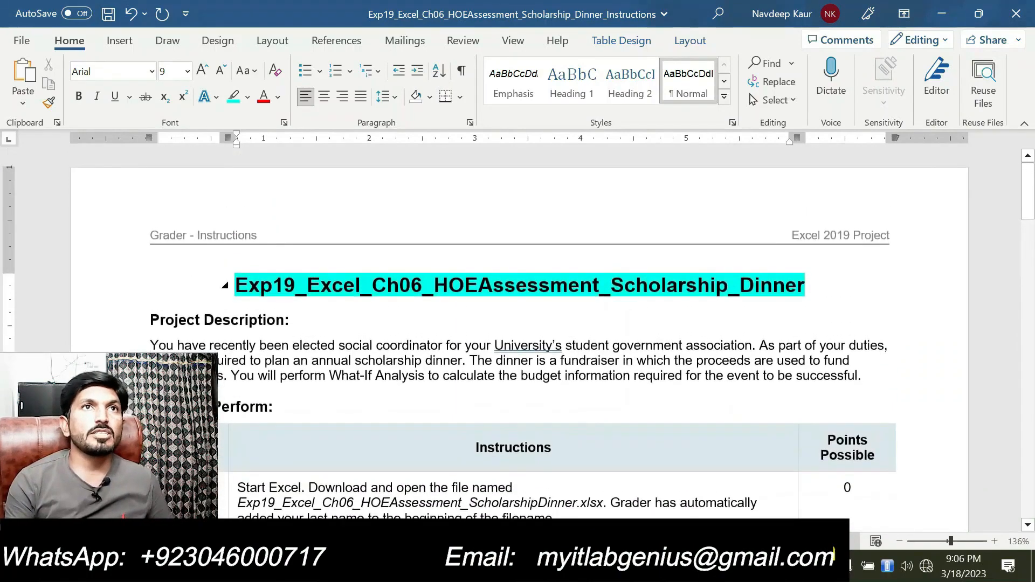
scroll(480, 278, down, 3)
scroll(479, 277, down, 1)
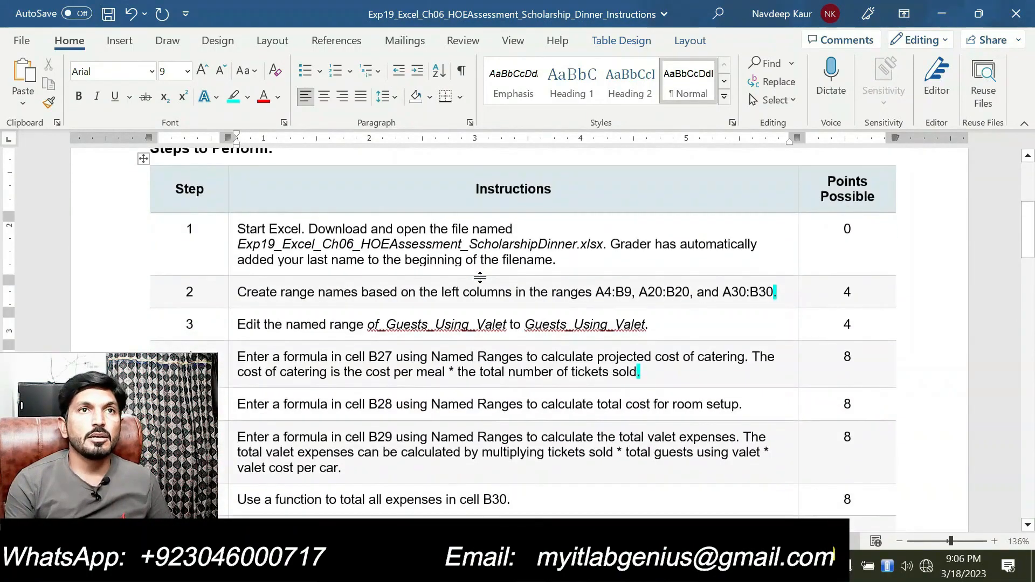
scroll(480, 278, up, 1)
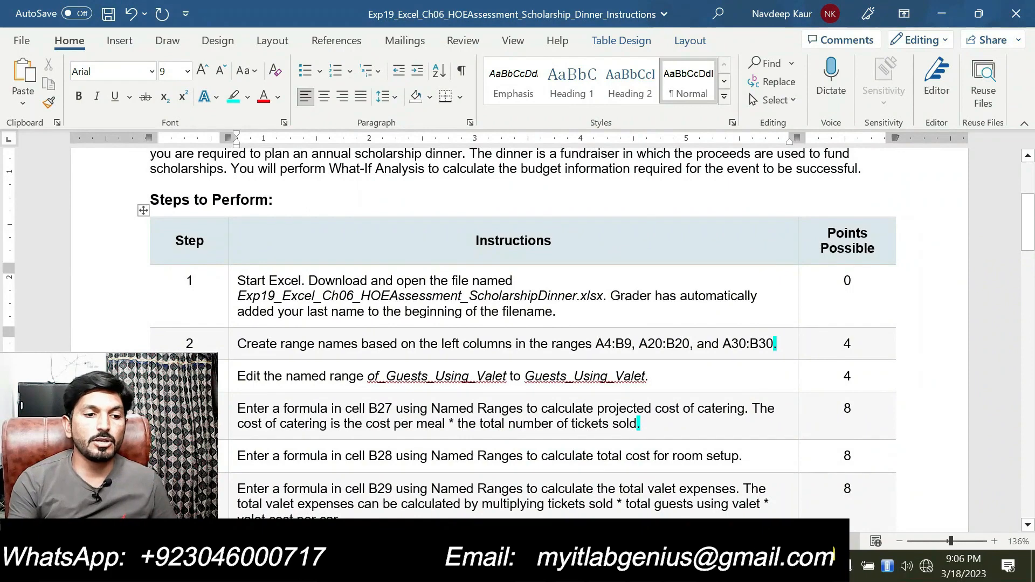
drag(945, 454, 929, 383)
scroll(647, 340, up, 3)
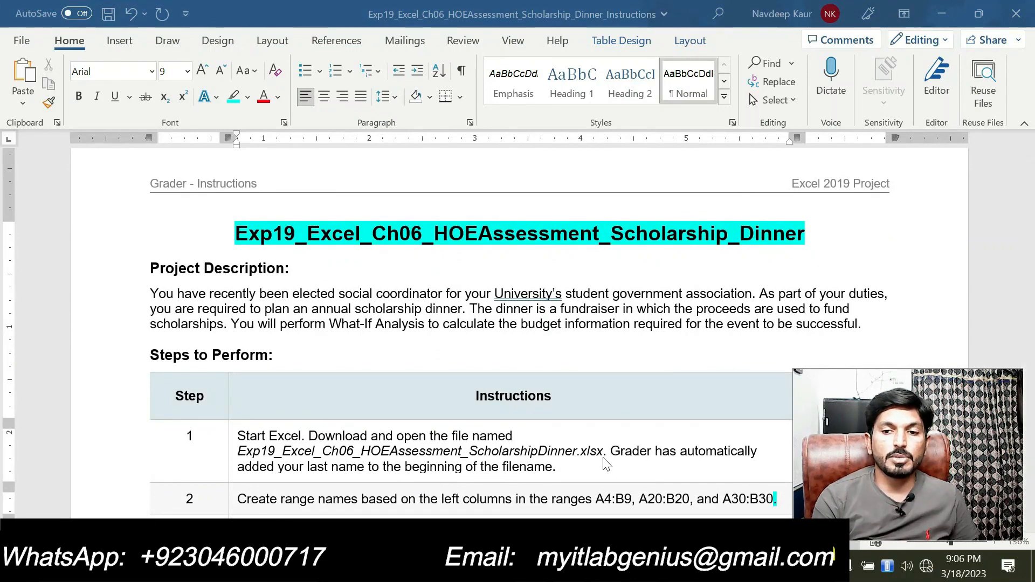
Step: Skim through the instructions to the second page and place the cursor at the end of instruction 18
scroll(653, 345, down, 10)
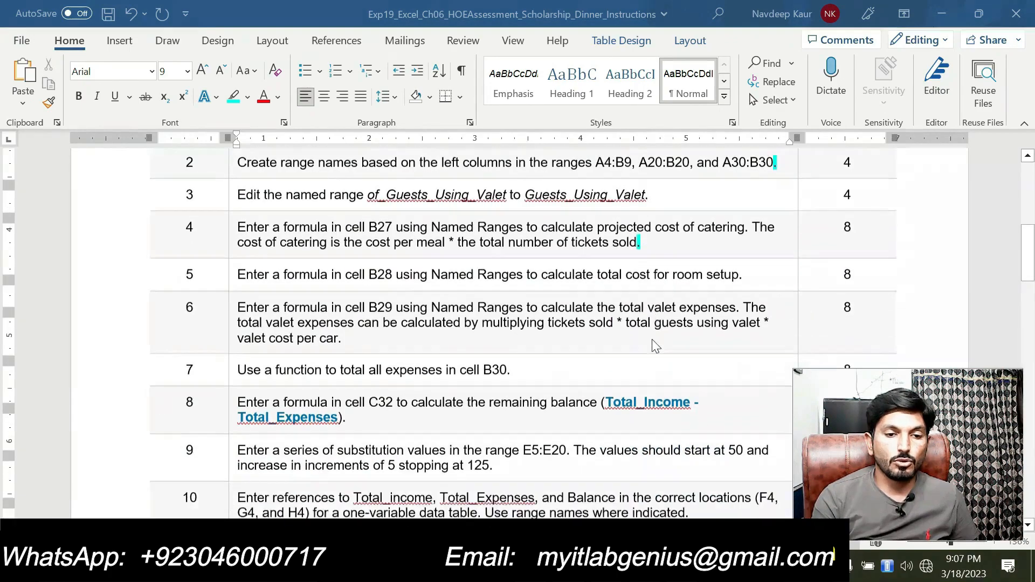
scroll(548, 331, down, 12)
scroll(500, 334, up, 3)
scroll(498, 328, up, 3)
scroll(498, 328, down, 5)
scroll(497, 330, up, 3)
scroll(497, 328, up, 1)
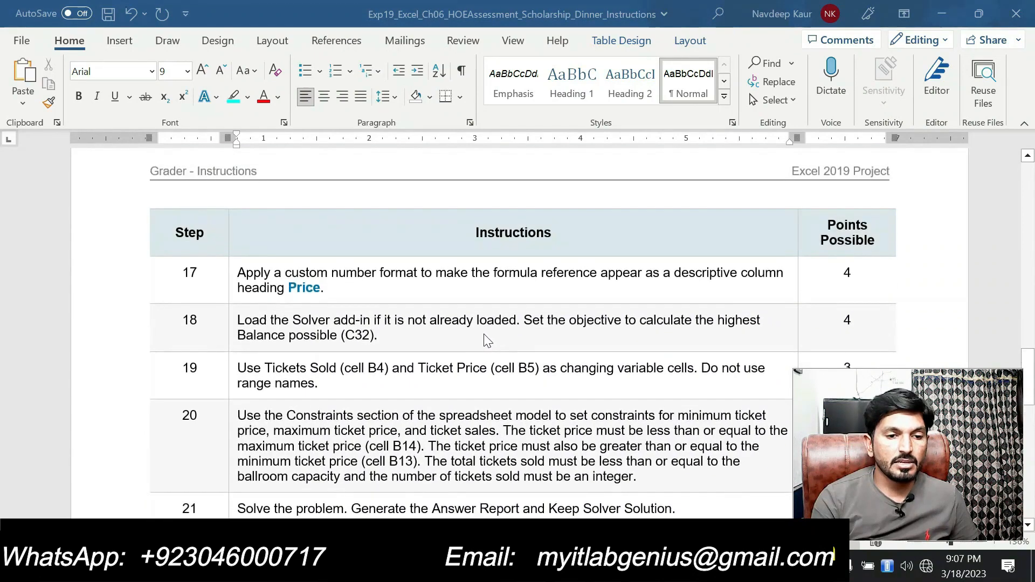
click(399, 335)
click(389, 334)
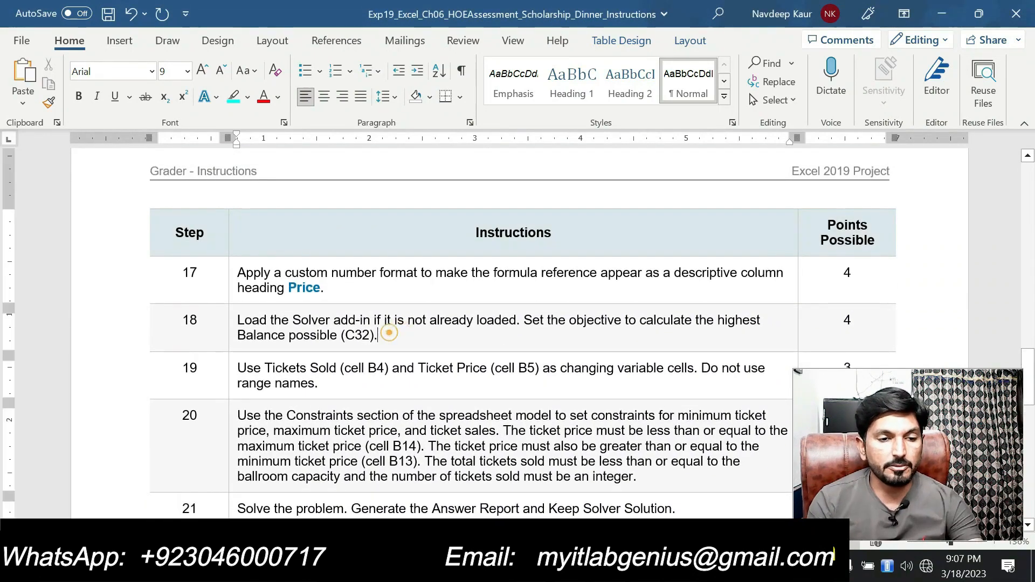
Step: Switch to the Exp19_Excel_Ch06_HOEAssessment_ScholarshipDinnerSOL workbook and examine its Balance cell and Solver Answer Report sheet
key(alt+Tab)
key(alt+Tab)
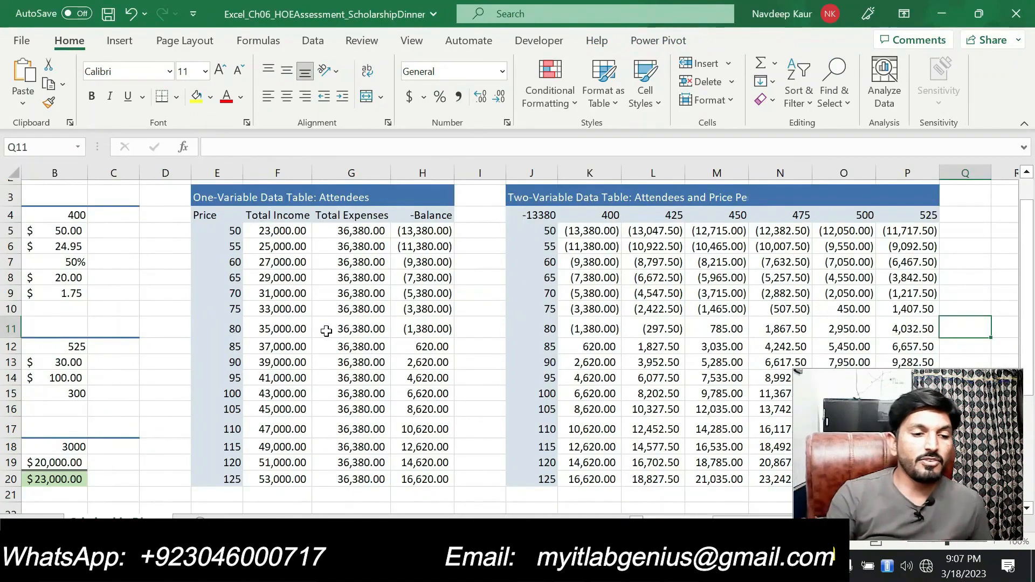
mouse_move(679, 568)
click(727, 498)
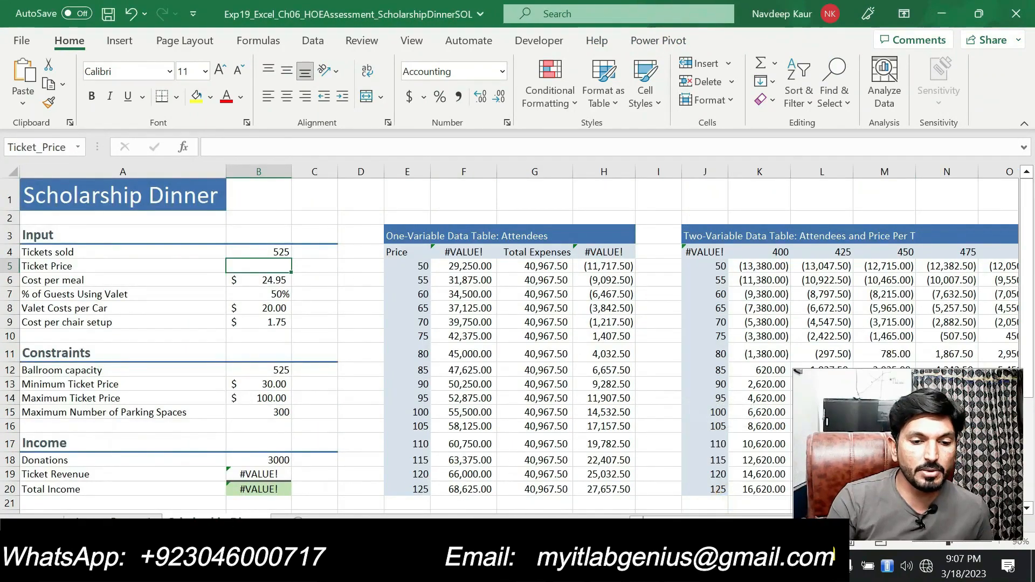
scroll(540, 461, down, 8)
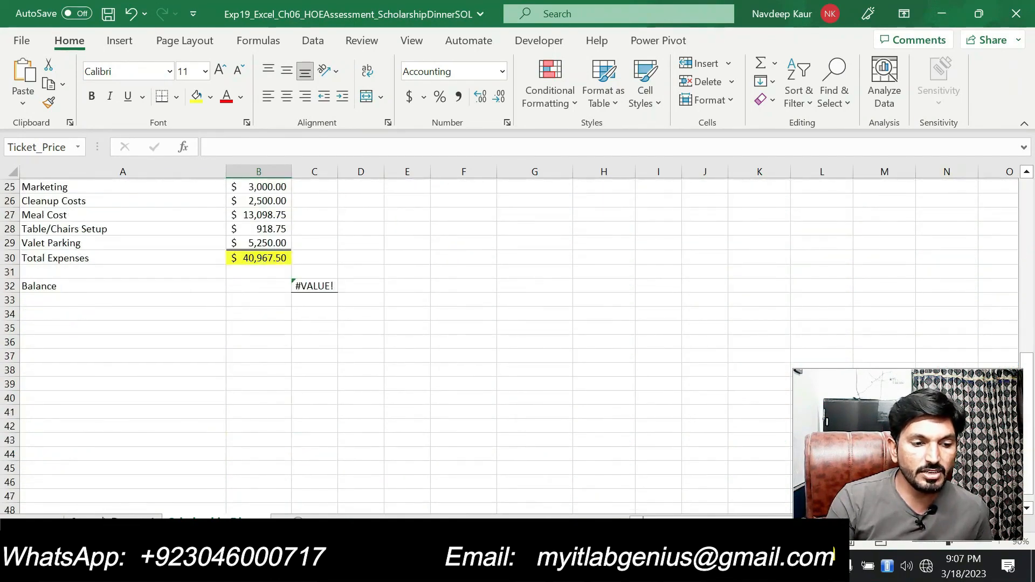
click(104, 516)
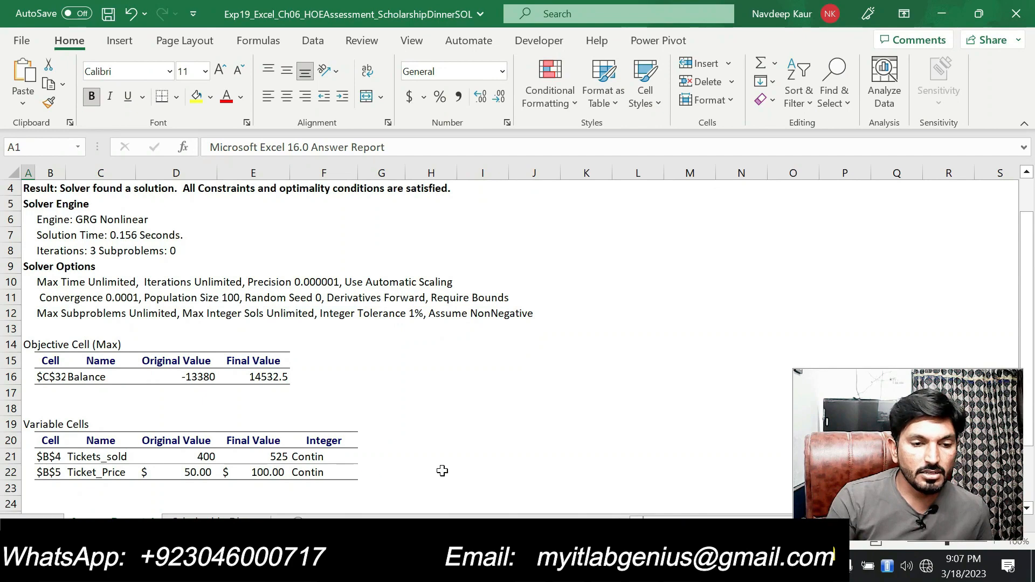
Step: Return to the Word instructions and read steps 17 to 22, especially the Solver objective and changing cells in 18 and 19
key(alt+Tab)
scroll(517, 334, down, 2)
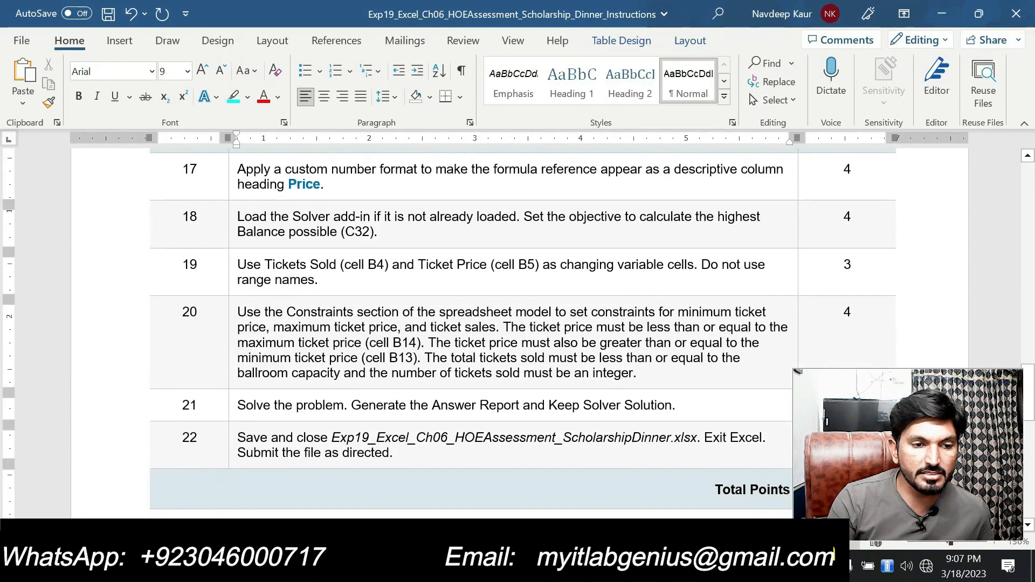
scroll(331, 351, up, 1)
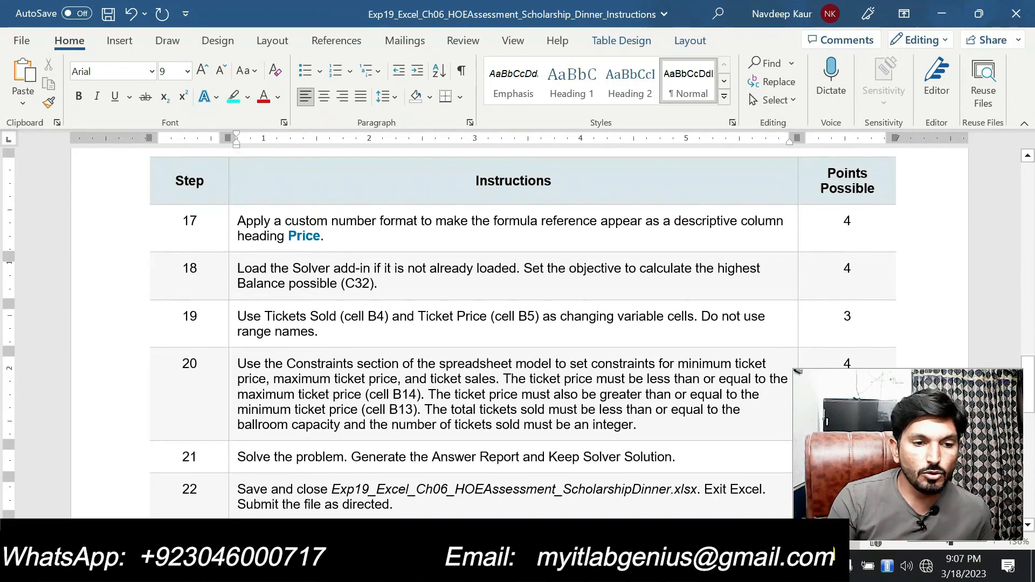
drag(380, 283, 238, 268)
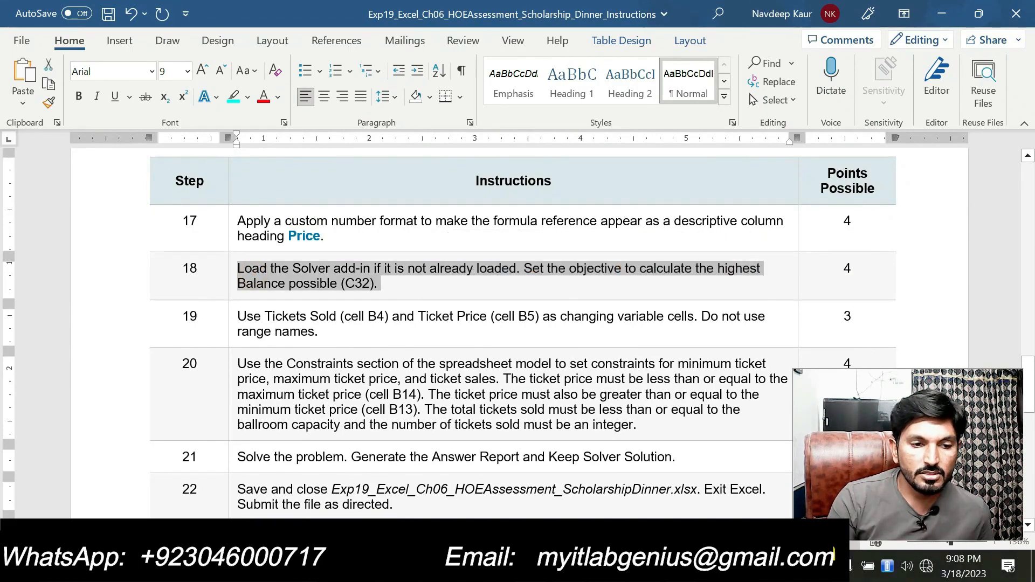
drag(319, 331, 297, 330)
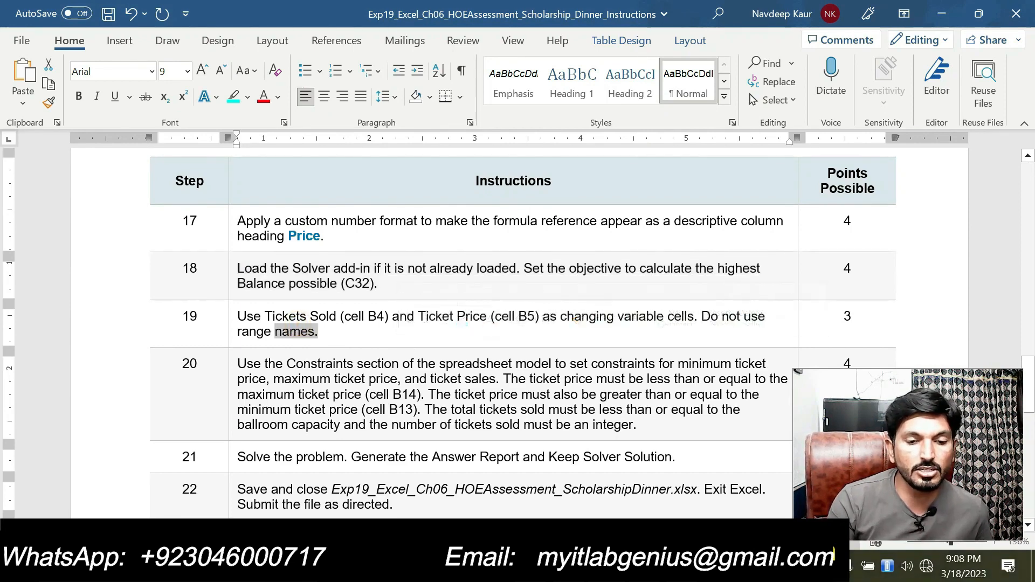
Step: Switch to the Excel_Ch06_HOEAssessment_ScholarshipDinner workbook and look at its Input and Constraints sections
mouse_move(679, 568)
click(606, 501)
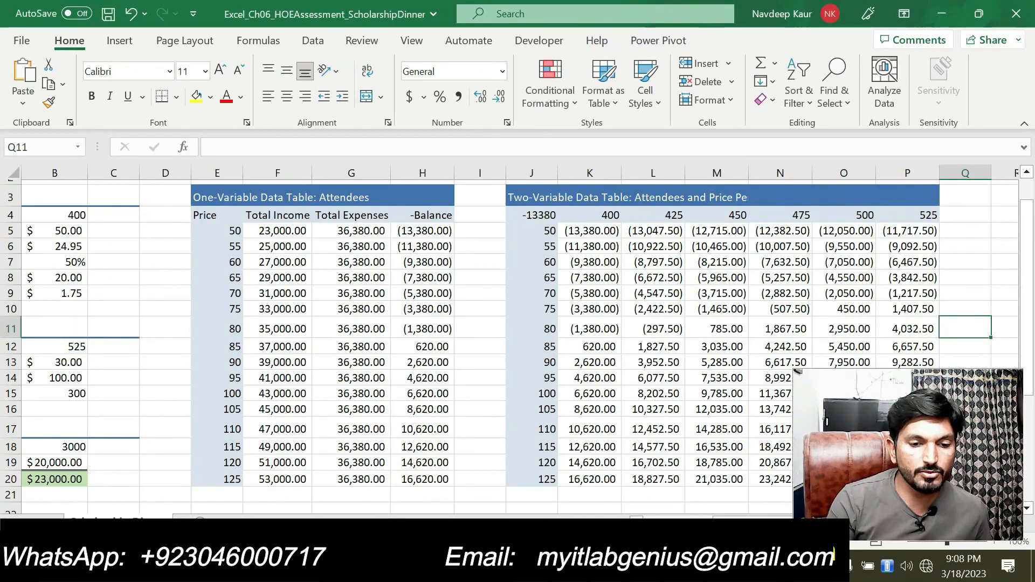
scroll(517, 334, left, 2)
scroll(392, 411, up, 1)
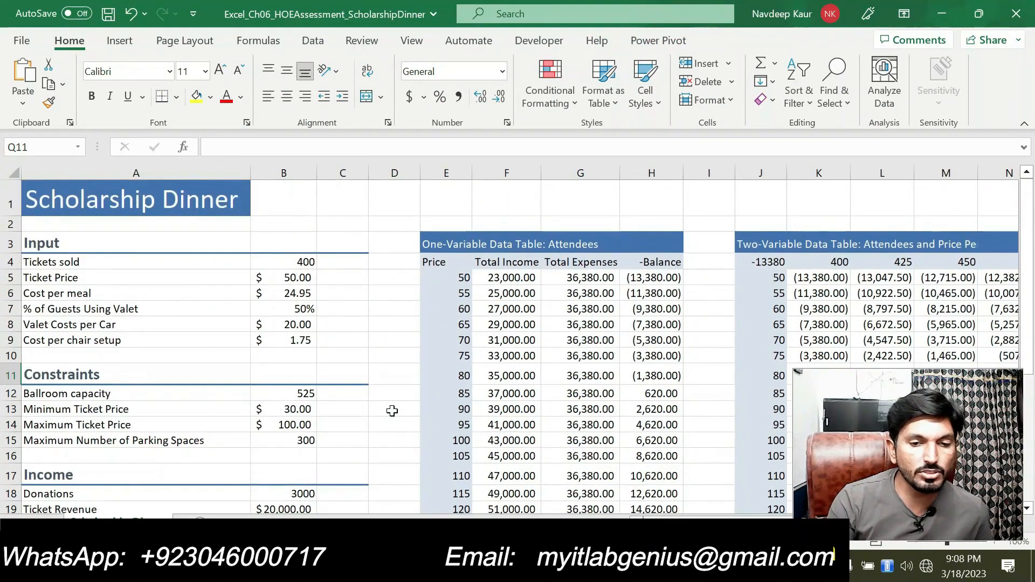